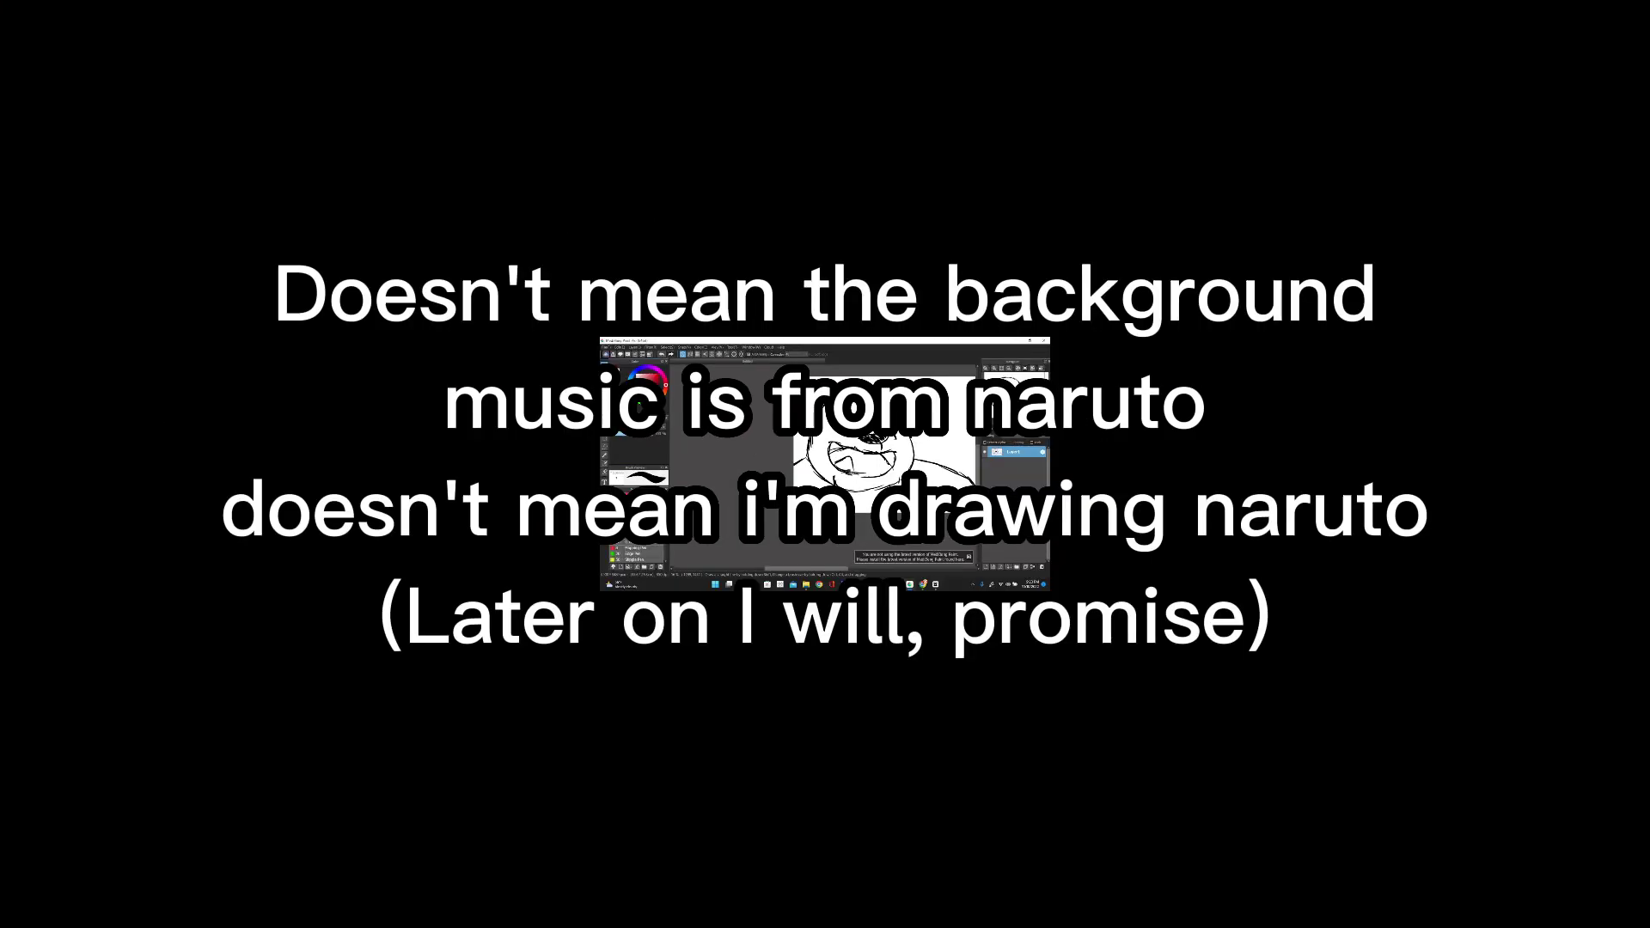
Add a stroke to the character's open mouth and erase stray outline marks around the mouth and cheek
{"action": "left_click_drag", "start_coordinate": [905, 450], "coordinate": [912, 474]}
{"action": "key", "text": "e"}
{"action": "mouse_move", "coordinate": [820, 444]}
{"action": "left_mouse_down"}
{"action": "mouse_move", "coordinate": [833, 430]}
{"action": "mouse_move", "coordinate": [817, 451]}
{"action": "left_mouse_up"}
{"action": "mouse_move", "coordinate": [1117, 455]}
{"action": "left_mouse_down"}
{"action": "mouse_move", "coordinate": [1119, 412]}
{"action": "mouse_move", "coordinate": [1121, 427]}
{"action": "left_mouse_up"}
{"action": "key", "text": "b"}
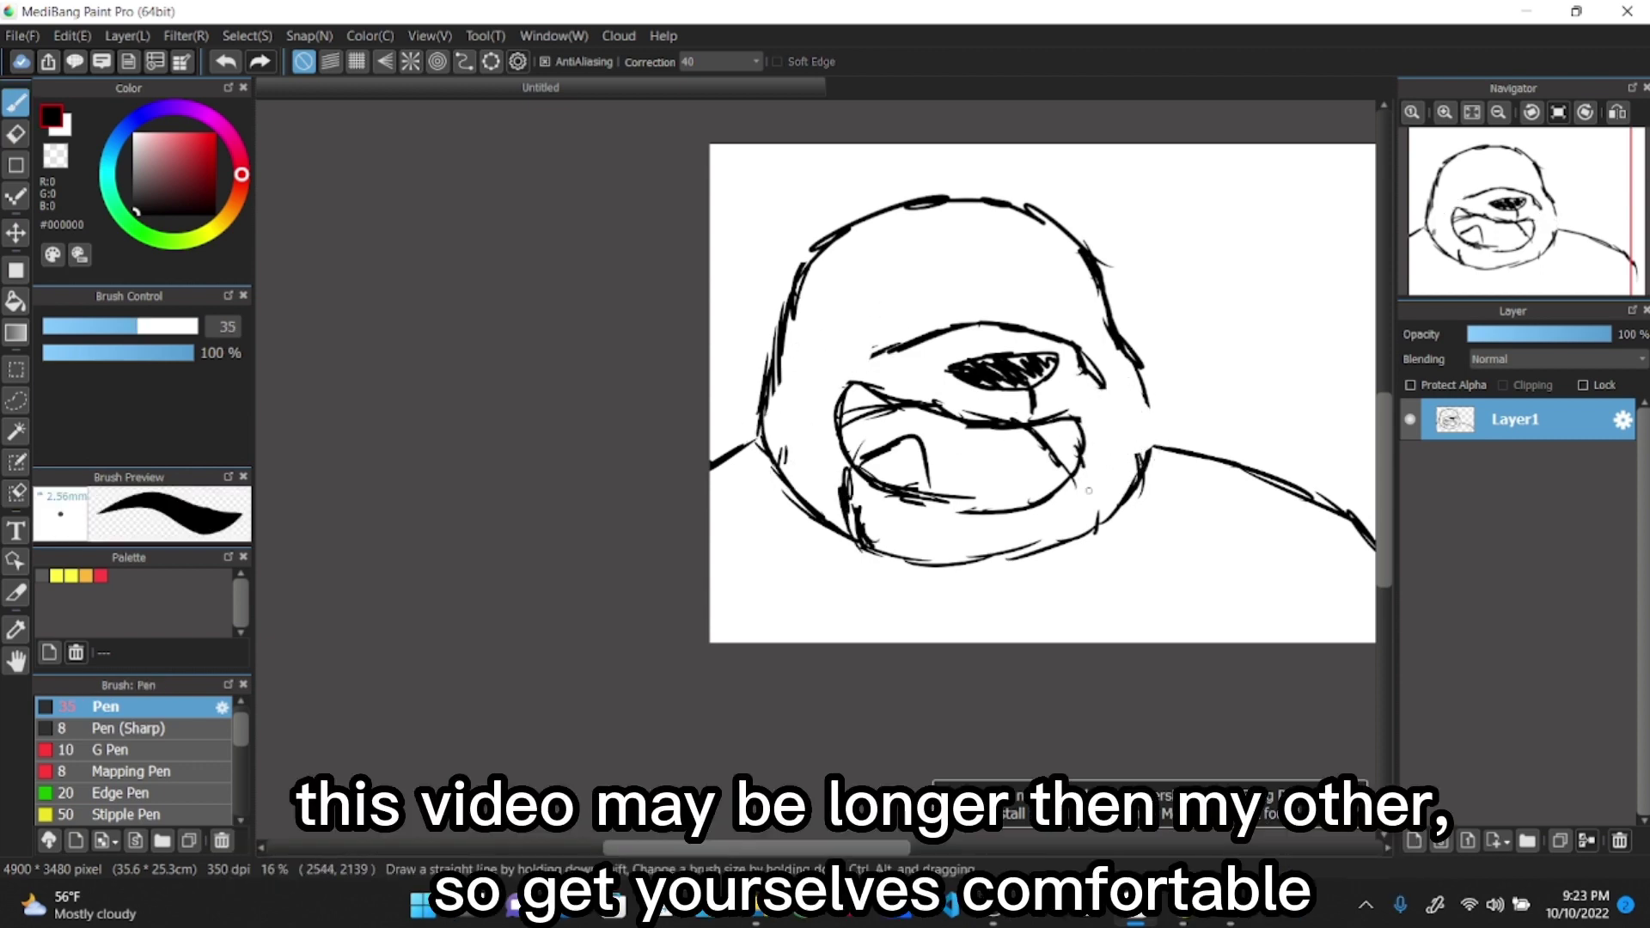
Sketch the upper arc of the left eye and redraw the muzzle line above the nose after erasing part of it
{"action": "scroll", "coordinate": [1089, 490], "scroll_direction": "up", "scroll_amount": 2}
{"action": "mouse_move", "coordinate": [889, 258]}
{"action": "left_mouse_down"}
{"action": "mouse_move", "coordinate": [1007, 225]}
{"action": "mouse_move", "coordinate": [1064, 273]}
{"action": "left_mouse_up"}
{"action": "key", "text": "e"}
{"action": "mouse_move", "coordinate": [1074, 339]}
{"action": "left_mouse_down"}
{"action": "mouse_move", "coordinate": [941, 379]}
{"action": "mouse_move", "coordinate": [1171, 332]}
{"action": "left_mouse_up"}
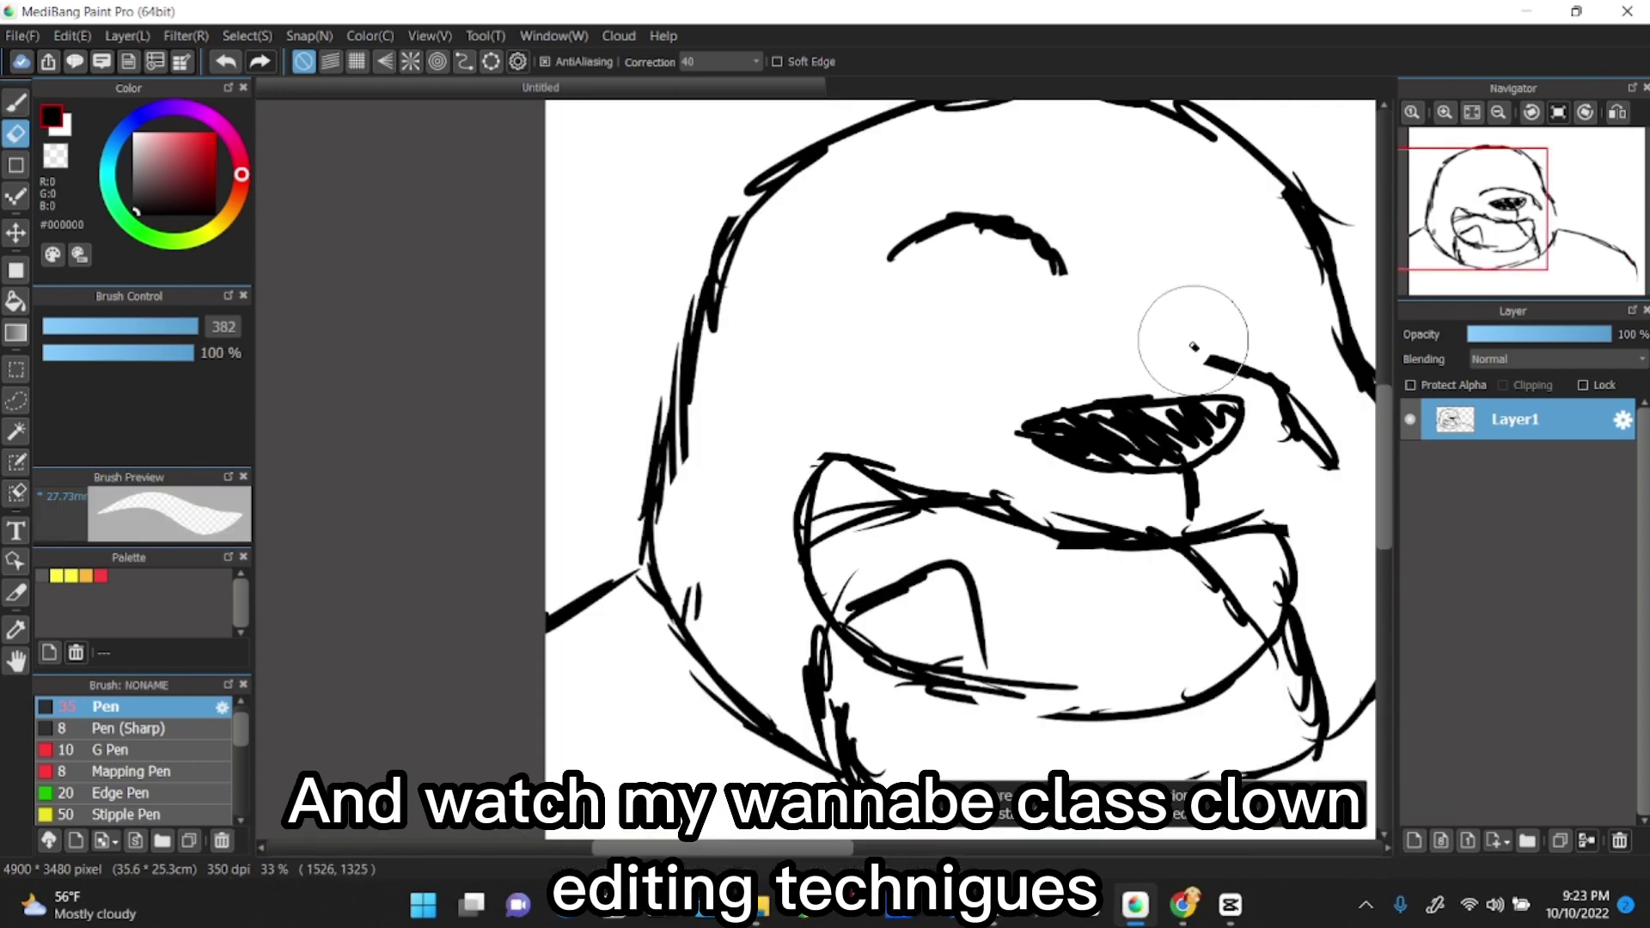
{"action": "key", "text": "b"}
{"action": "left_click_drag", "start_coordinate": [1259, 370], "coordinate": [1031, 392]}
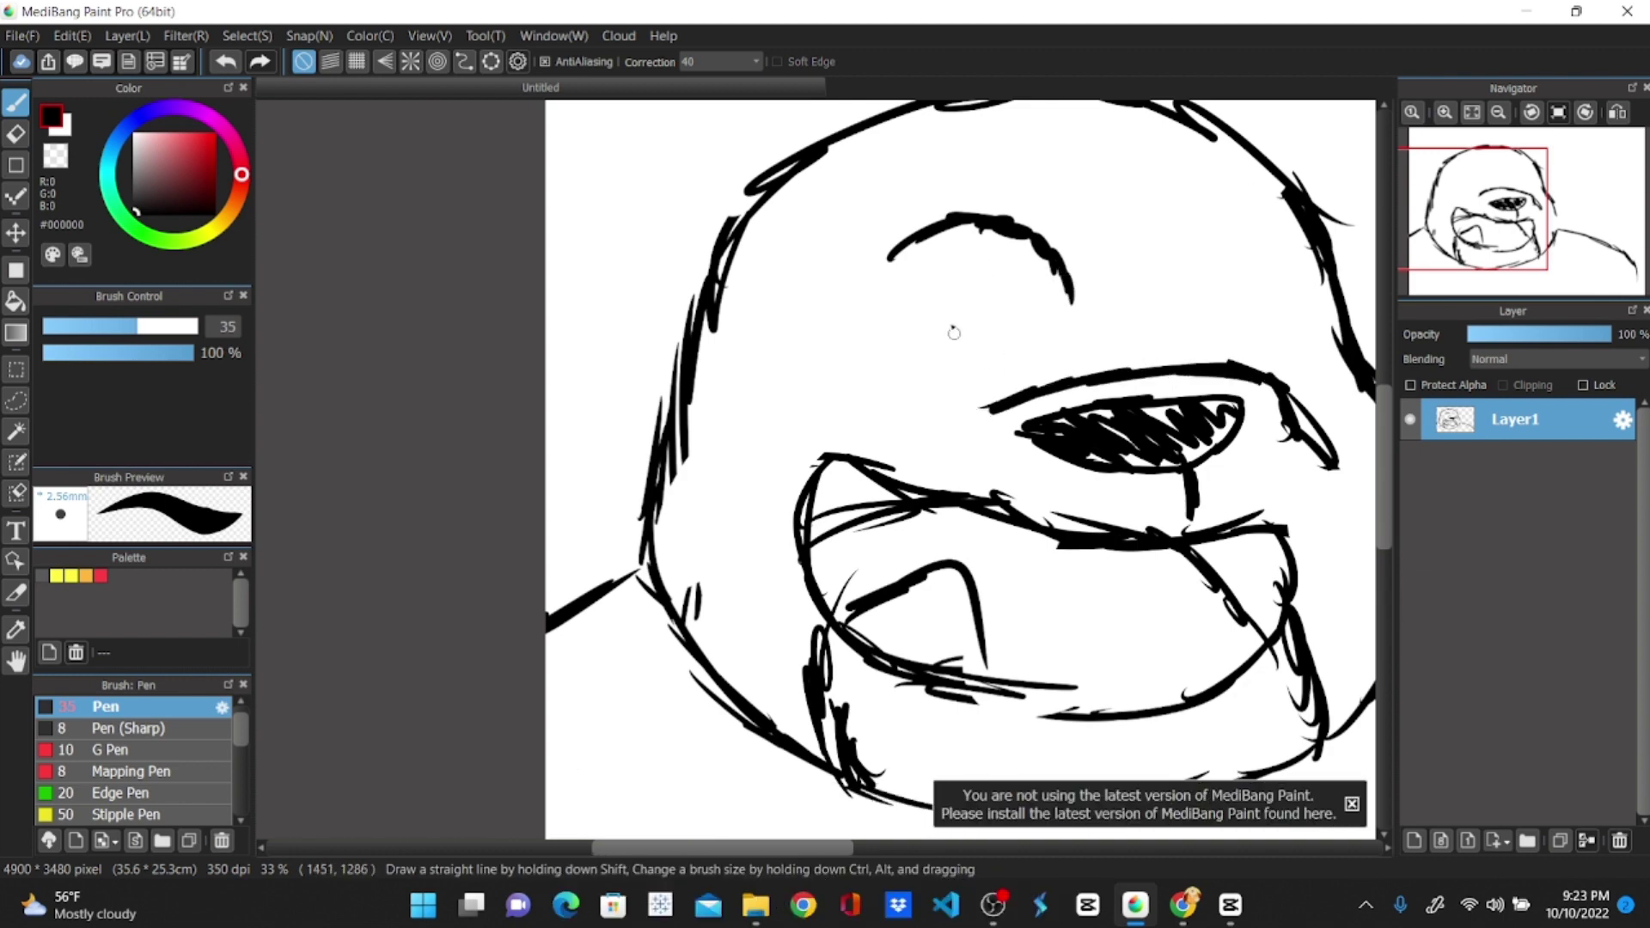
Sketch the outlines of both large eyes with eyebrows above them and fill in black pupils
{"action": "left_click_drag", "start_coordinate": [894, 252], "coordinate": [862, 316]}
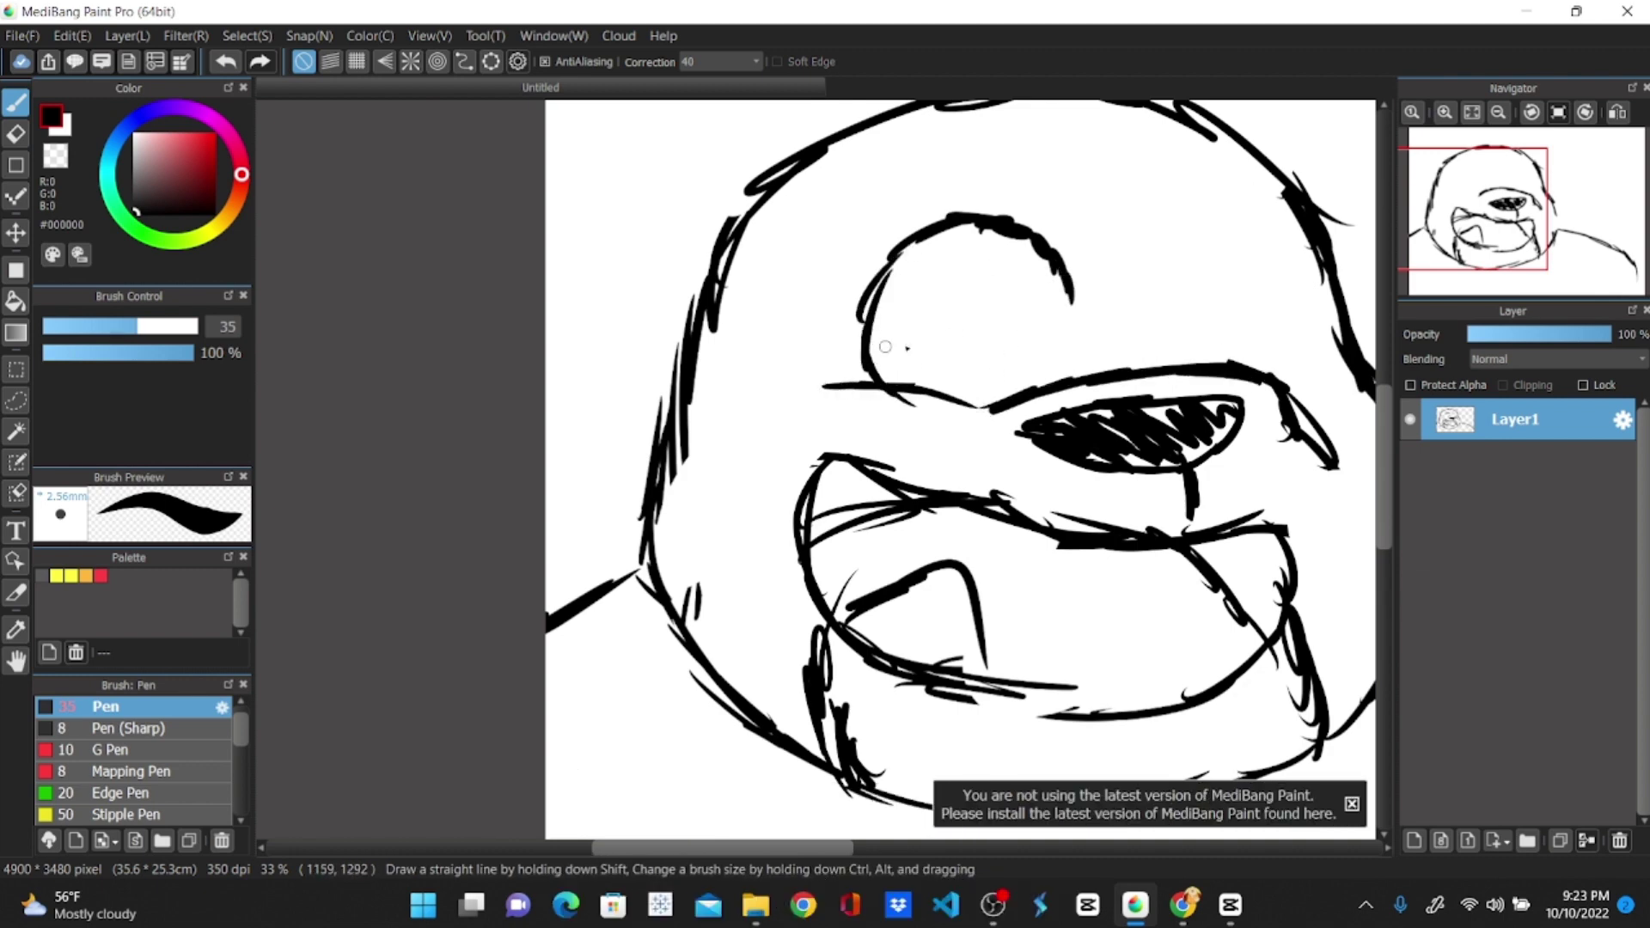
{"action": "mouse_move", "coordinate": [1212, 217]}
{"action": "left_mouse_down"}
{"action": "mouse_move", "coordinate": [1302, 339]}
{"action": "mouse_move", "coordinate": [1288, 373]}
{"action": "left_mouse_up"}
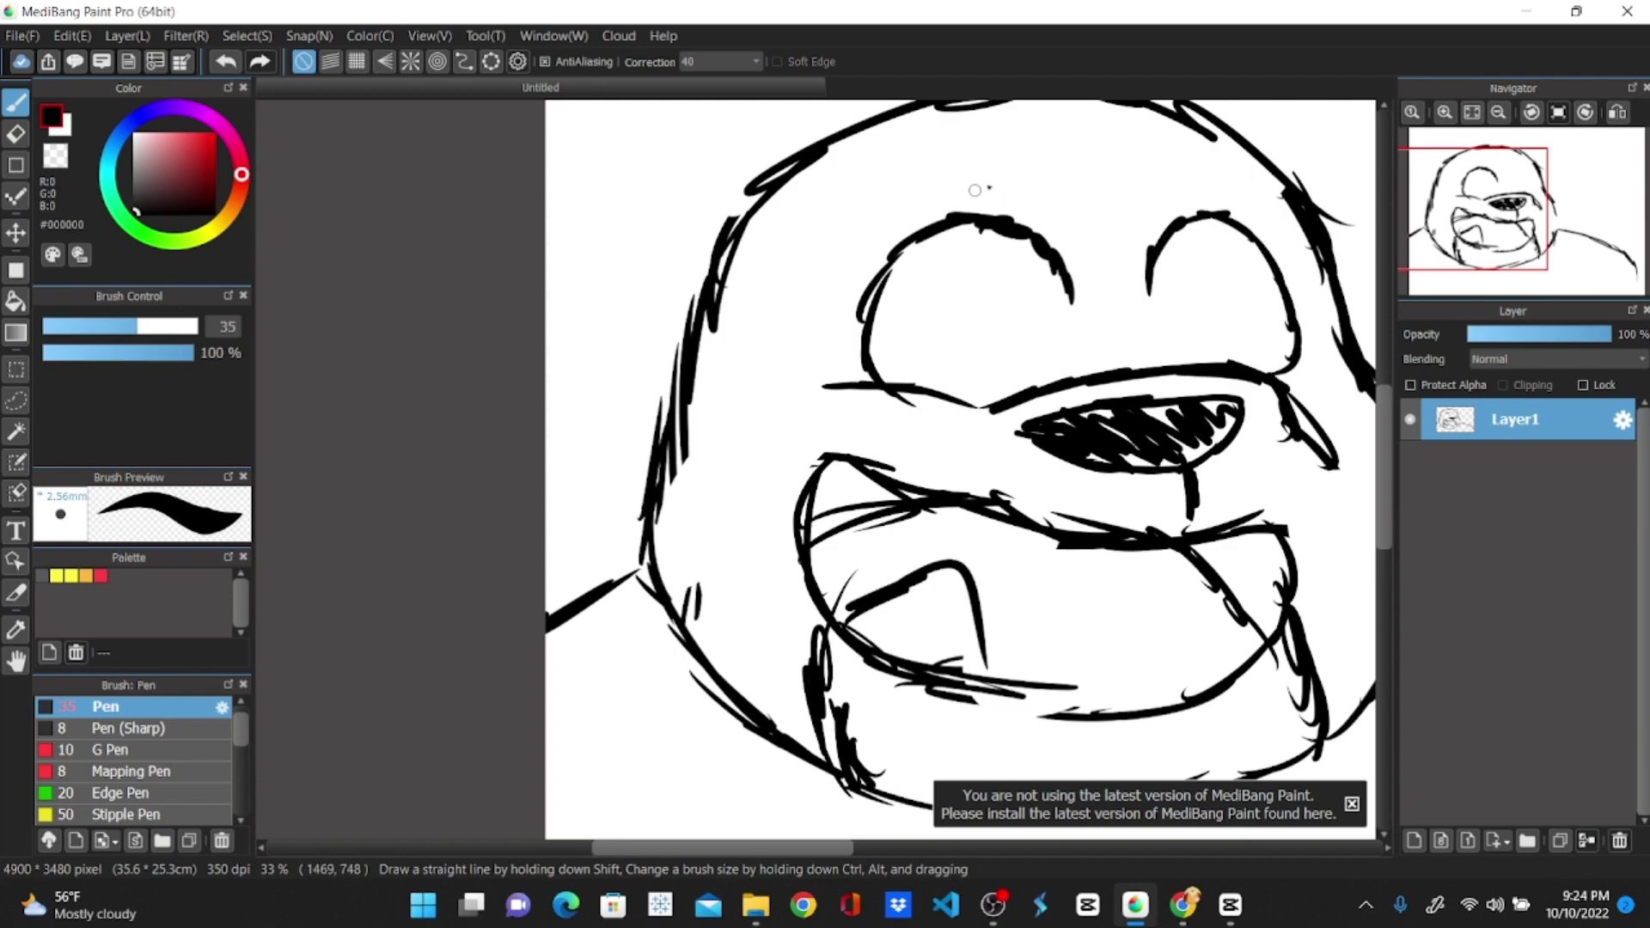
{"action": "mouse_move", "coordinate": [941, 144]}
{"action": "left_mouse_down"}
{"action": "mouse_move", "coordinate": [821, 181]}
{"action": "mouse_move", "coordinate": [799, 244]}
{"action": "left_mouse_up"}
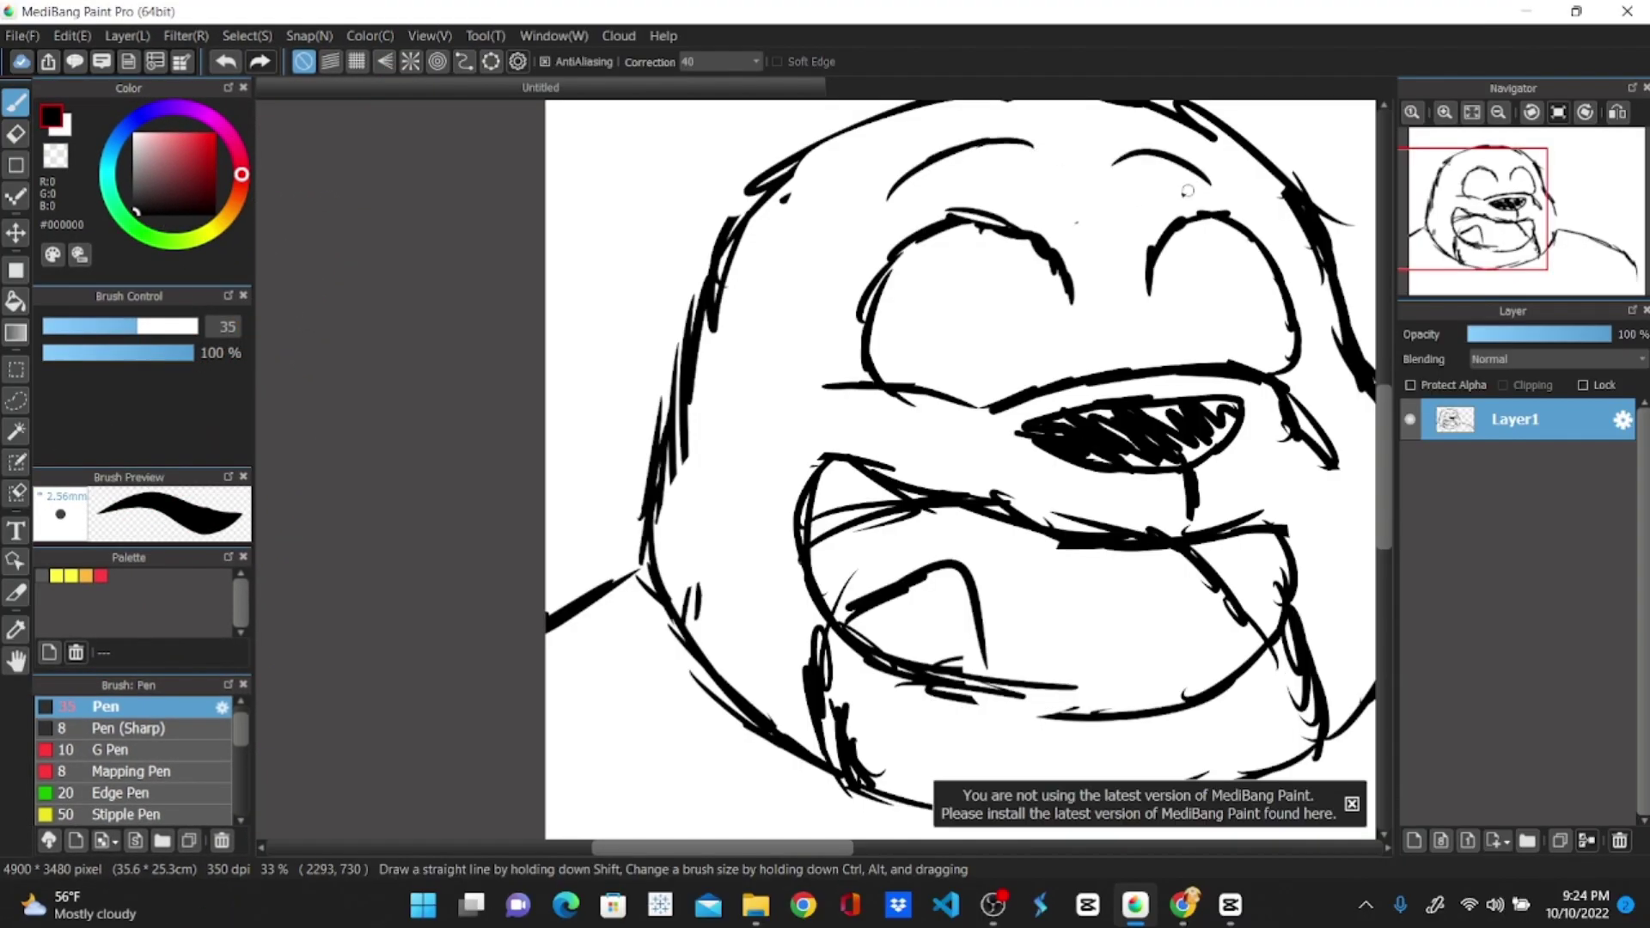
{"action": "mouse_move", "coordinate": [1022, 344]}
{"action": "left_mouse_down"}
{"action": "mouse_move", "coordinate": [1018, 379]}
{"action": "mouse_move", "coordinate": [1038, 330]}
{"action": "mouse_move", "coordinate": [993, 404]}
{"action": "mouse_move", "coordinate": [994, 315]}
{"action": "mouse_move", "coordinate": [1004, 376]}
{"action": "left_mouse_up"}
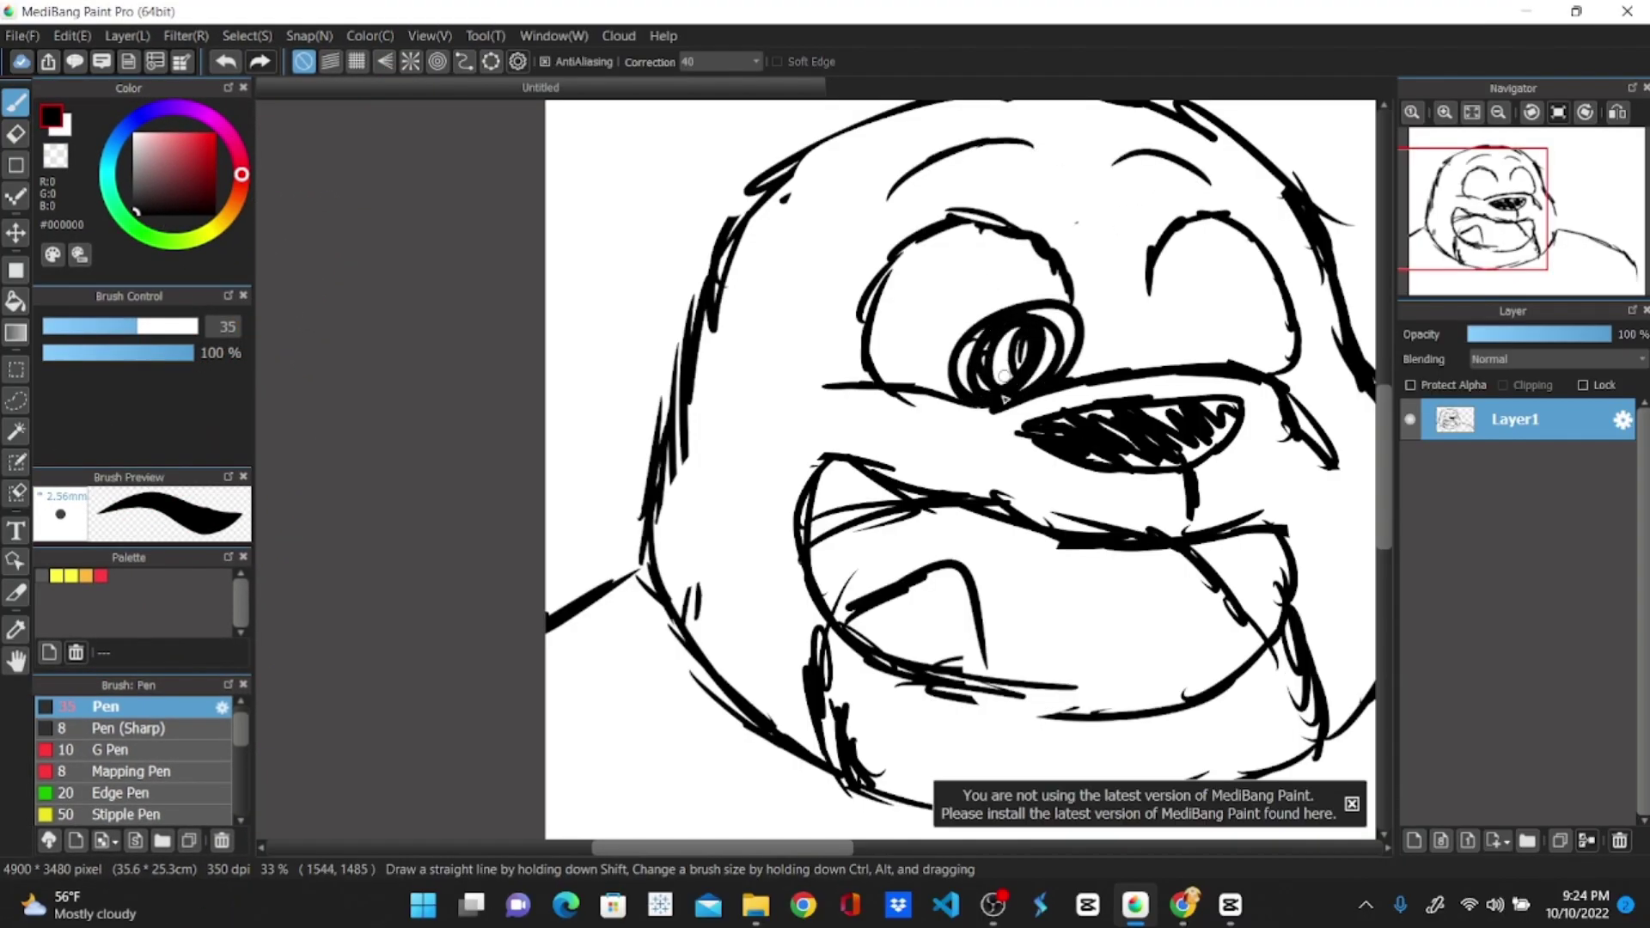
{"action": "mouse_move", "coordinate": [1173, 348]}
{"action": "left_mouse_down"}
{"action": "mouse_move", "coordinate": [1197, 372]}
{"action": "mouse_move", "coordinate": [1230, 354]}
{"action": "mouse_move", "coordinate": [1207, 363]}
{"action": "mouse_move", "coordinate": [1203, 327]}
{"action": "left_mouse_up"}
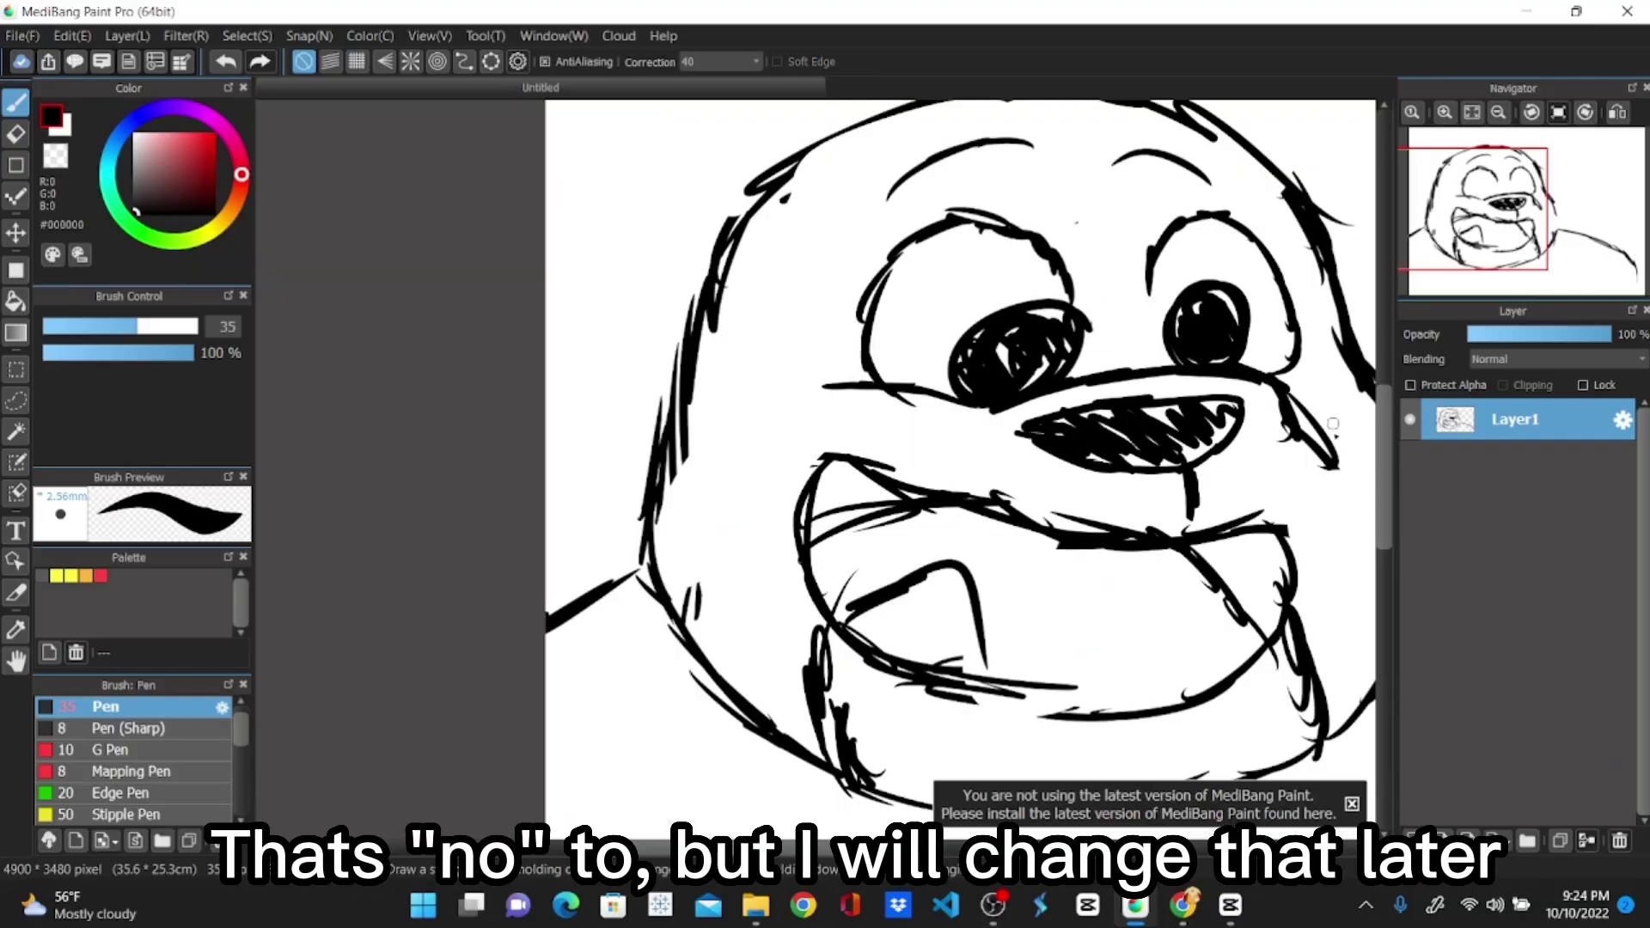
Erase the upper-left stretch of the dog's head outline and sketch a floppy ear there
{"action": "left_click_drag", "start_coordinate": [1385, 487], "coordinate": [1390, 459]}
{"action": "key", "text": "e"}
{"action": "left_click_drag", "start_coordinate": [838, 266], "coordinate": [849, 255]}
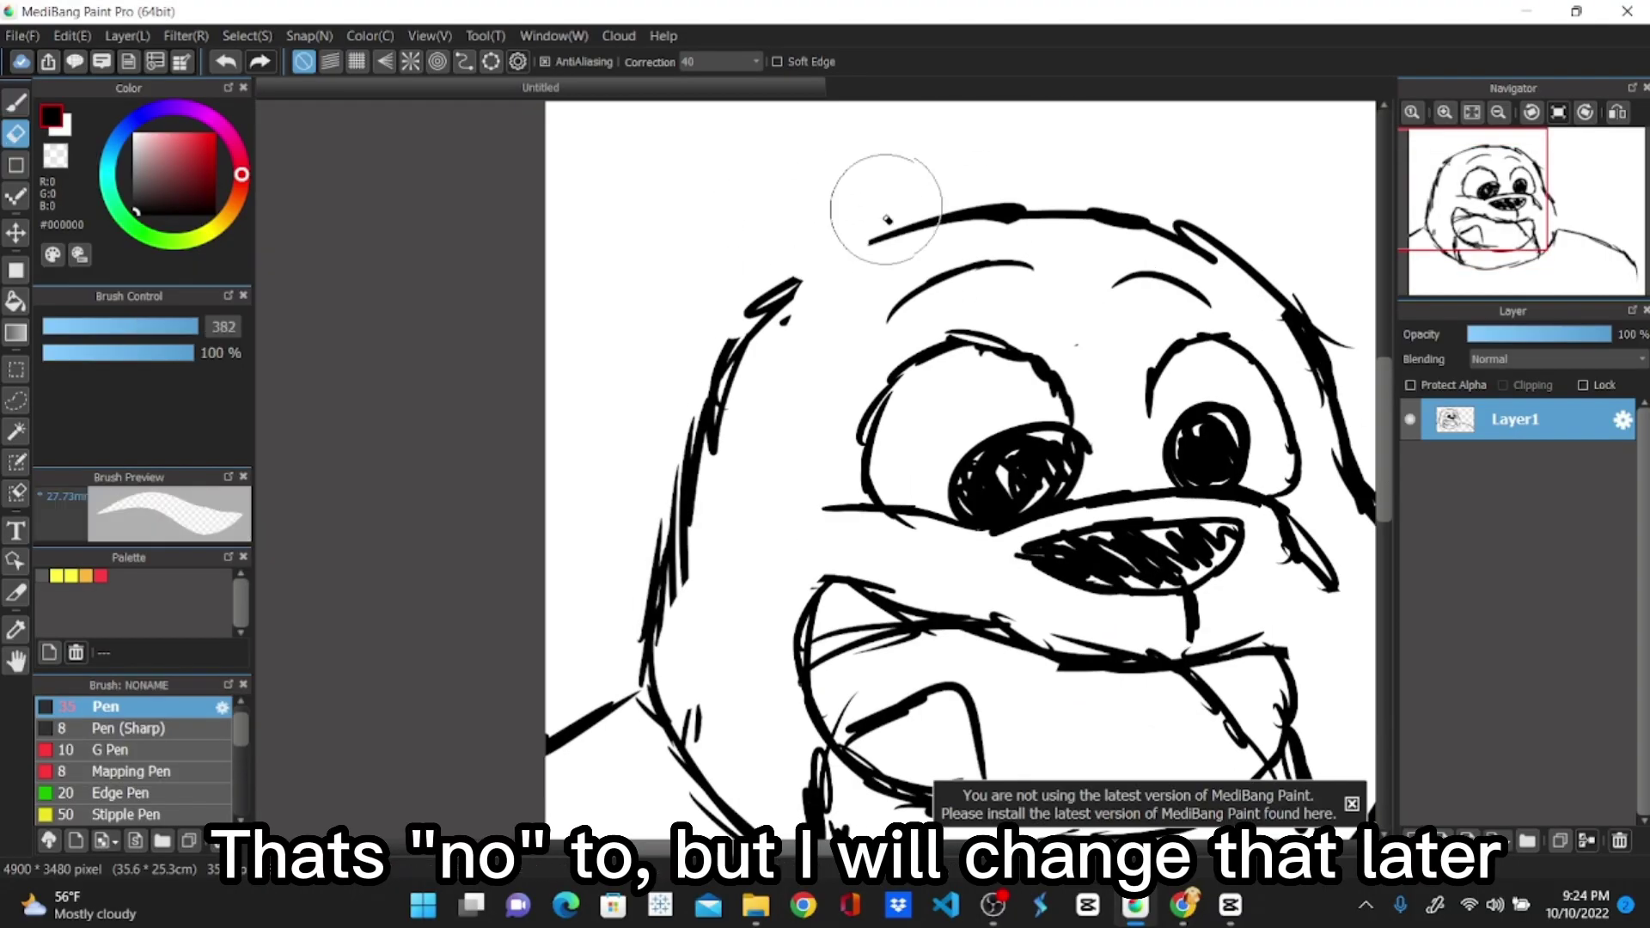
{"action": "key", "text": "b"}
{"action": "mouse_move", "coordinate": [777, 305]}
{"action": "left_mouse_down"}
{"action": "mouse_move", "coordinate": [707, 386]}
{"action": "mouse_move", "coordinate": [675, 509]}
{"action": "left_mouse_up"}
{"action": "key", "text": "e"}
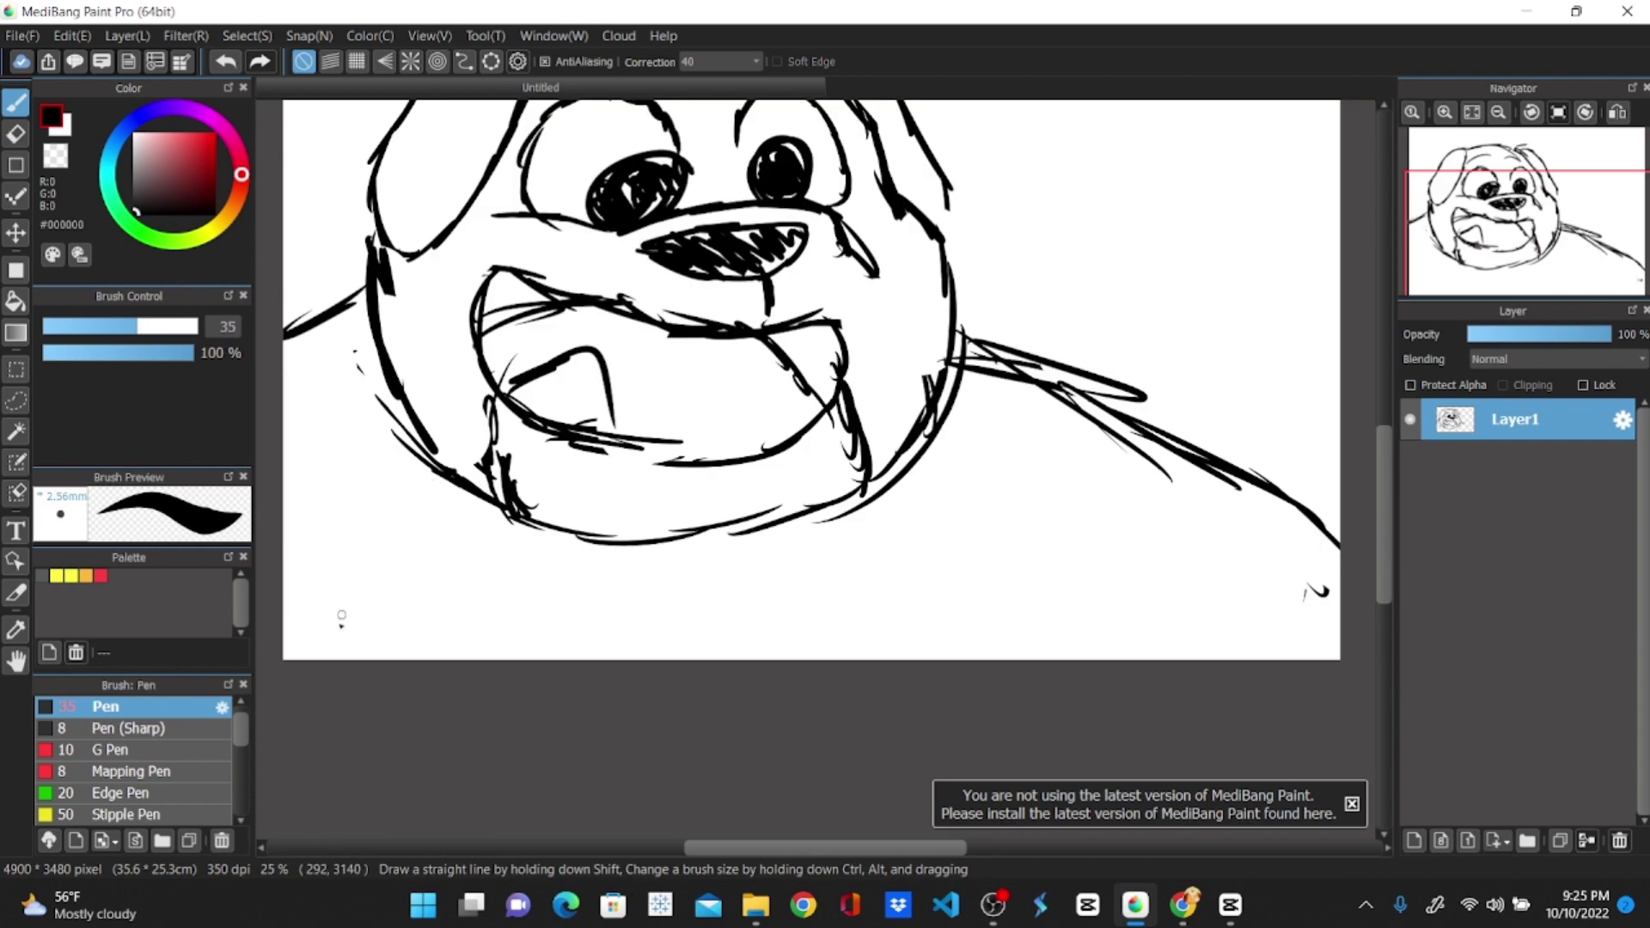
Sketch a bucket with a curved rim below the dog's chin, erasing the first rim lines and overlapping chin outline
{"action": "mouse_move", "coordinate": [378, 587]}
{"action": "left_mouse_down"}
{"action": "mouse_move", "coordinate": [539, 593]}
{"action": "mouse_move", "coordinate": [628, 569]}
{"action": "left_mouse_up"}
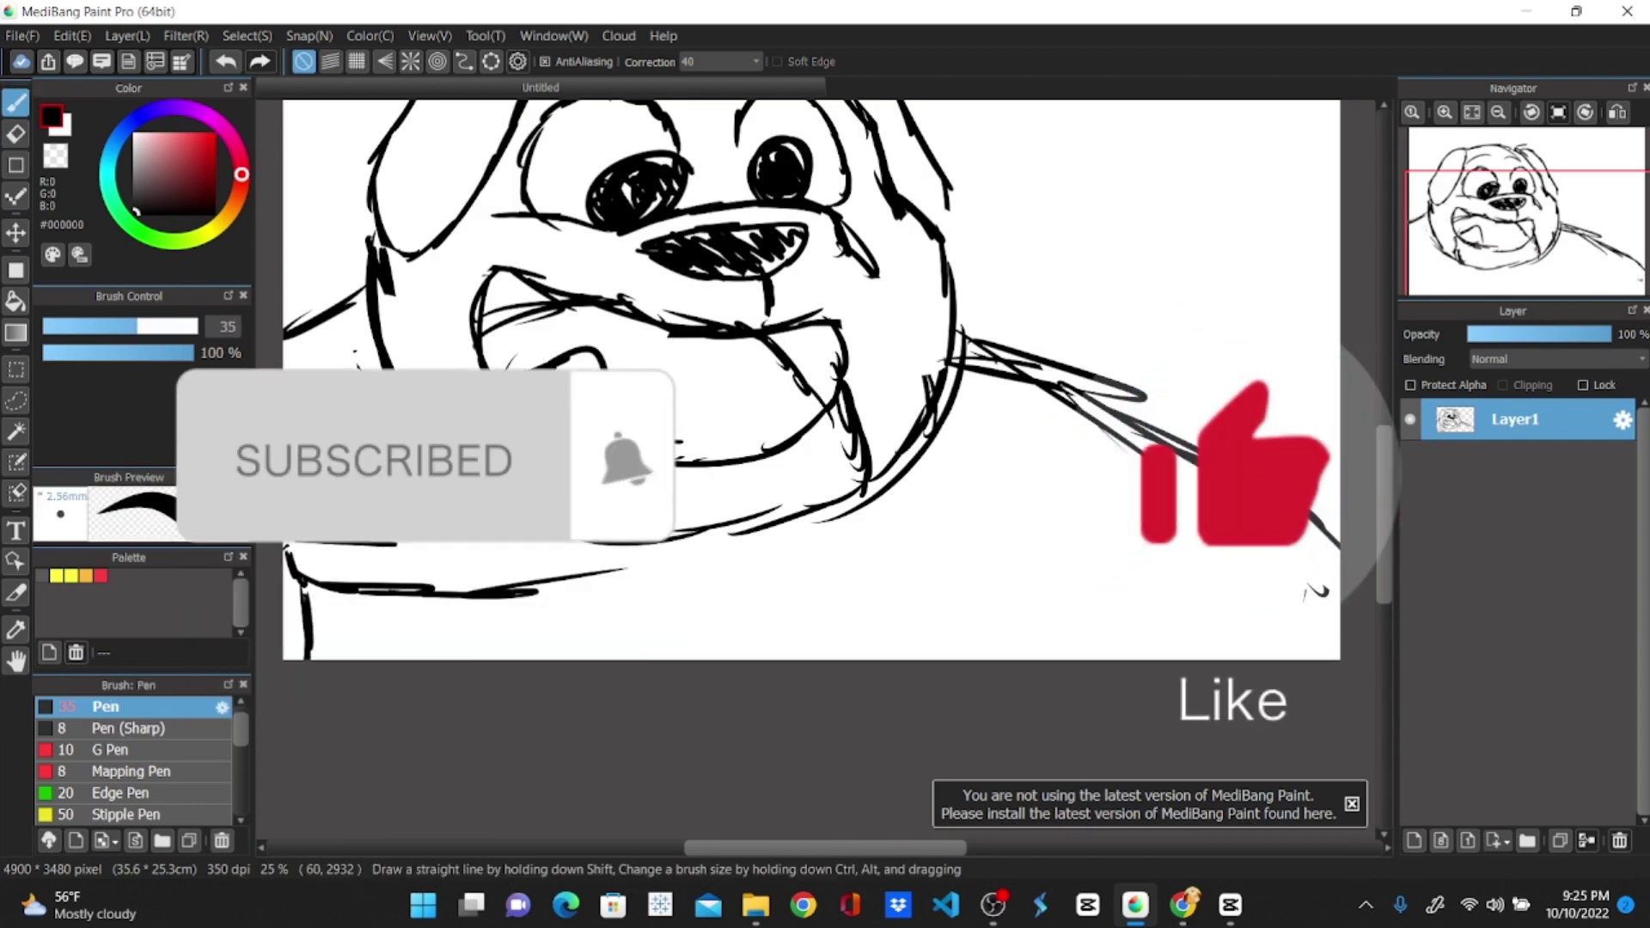
{"action": "key", "text": "e"}
{"action": "mouse_move", "coordinate": [482, 559]}
{"action": "left_mouse_down"}
{"action": "mouse_move", "coordinate": [578, 559]}
{"action": "mouse_move", "coordinate": [400, 573]}
{"action": "left_mouse_up"}
{"action": "key", "text": "b"}
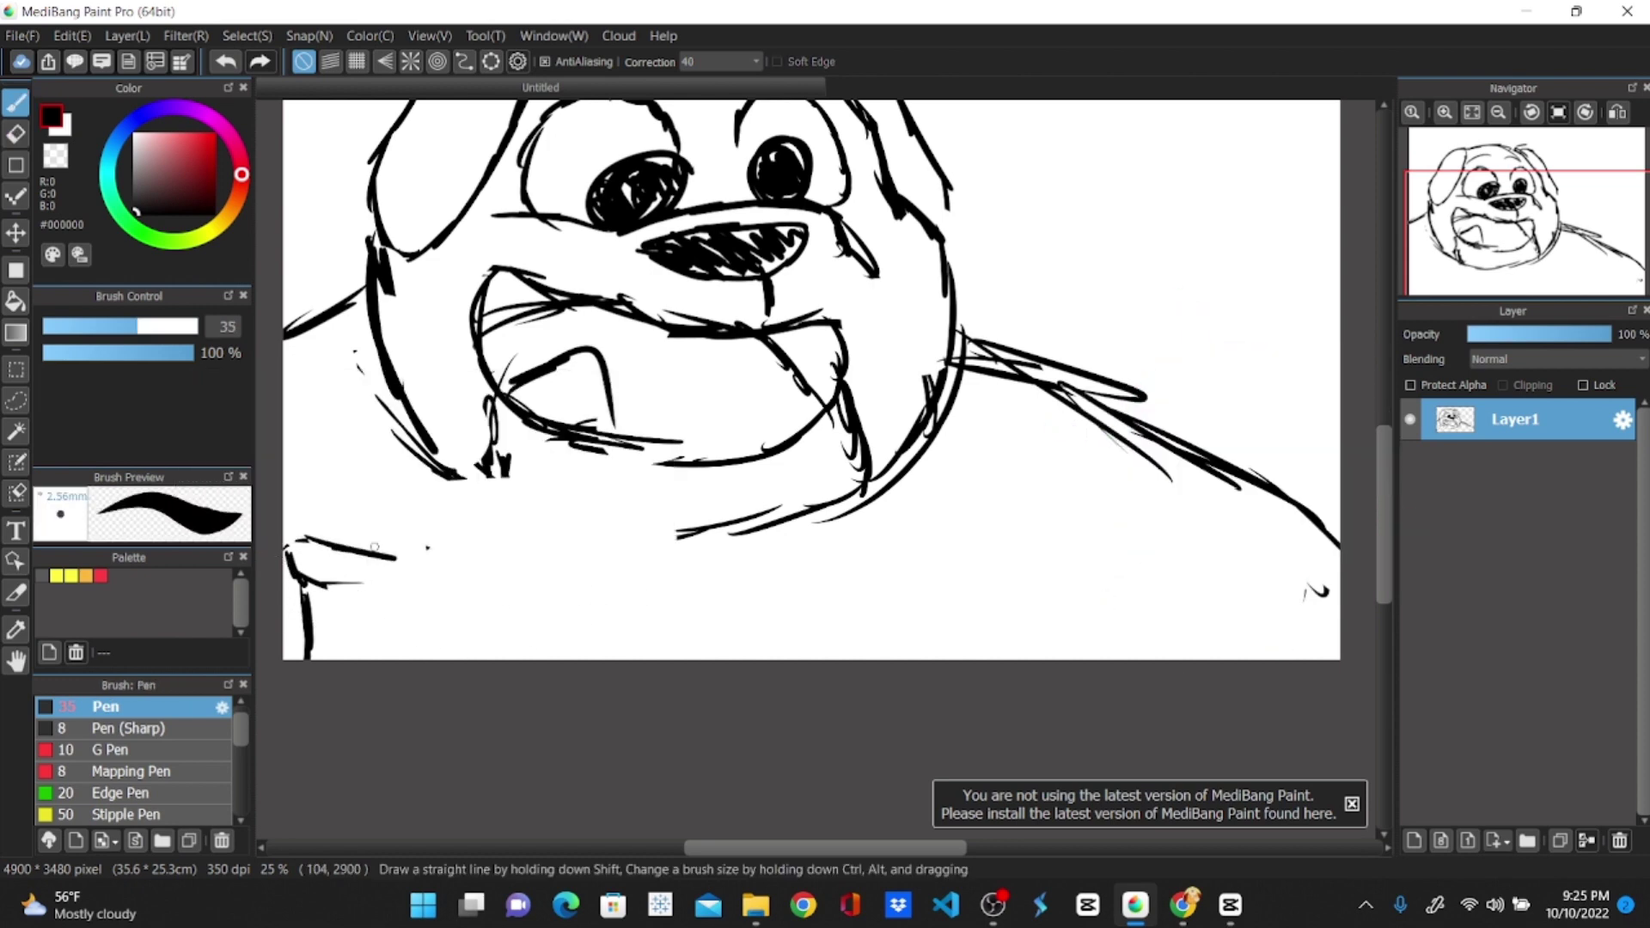
{"action": "left_click_drag", "start_coordinate": [297, 542], "coordinate": [612, 554]}
{"action": "left_click_drag", "start_coordinate": [286, 578], "coordinate": [463, 604]}
{"action": "left_click_drag", "start_coordinate": [626, 590], "coordinate": [626, 659]}
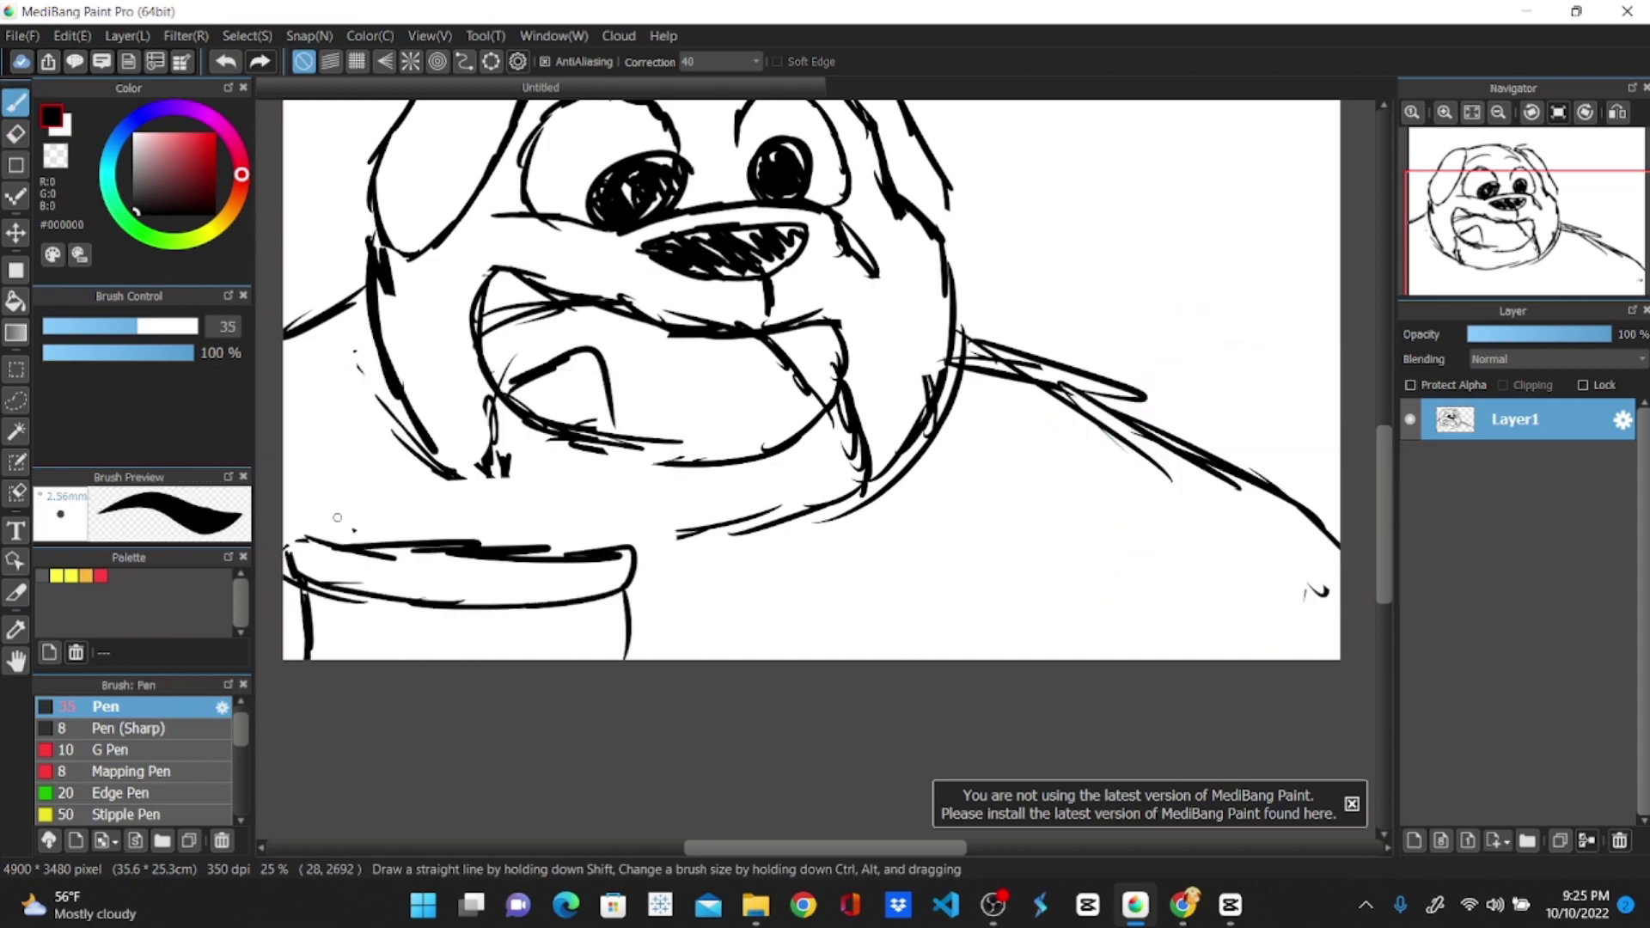
Sketch a stick and a rounded piece of food poking out of the bucket, erasing the overlapping lines behind them
{"action": "mouse_move", "coordinate": [296, 466]}
{"action": "left_mouse_down"}
{"action": "mouse_move", "coordinate": [299, 534]}
{"action": "mouse_move", "coordinate": [433, 508]}
{"action": "mouse_move", "coordinate": [594, 529]}
{"action": "left_mouse_up"}
{"action": "key", "text": "e"}
{"action": "left_click_drag", "start_coordinate": [438, 514], "coordinate": [571, 515]}
{"action": "key", "text": "b"}
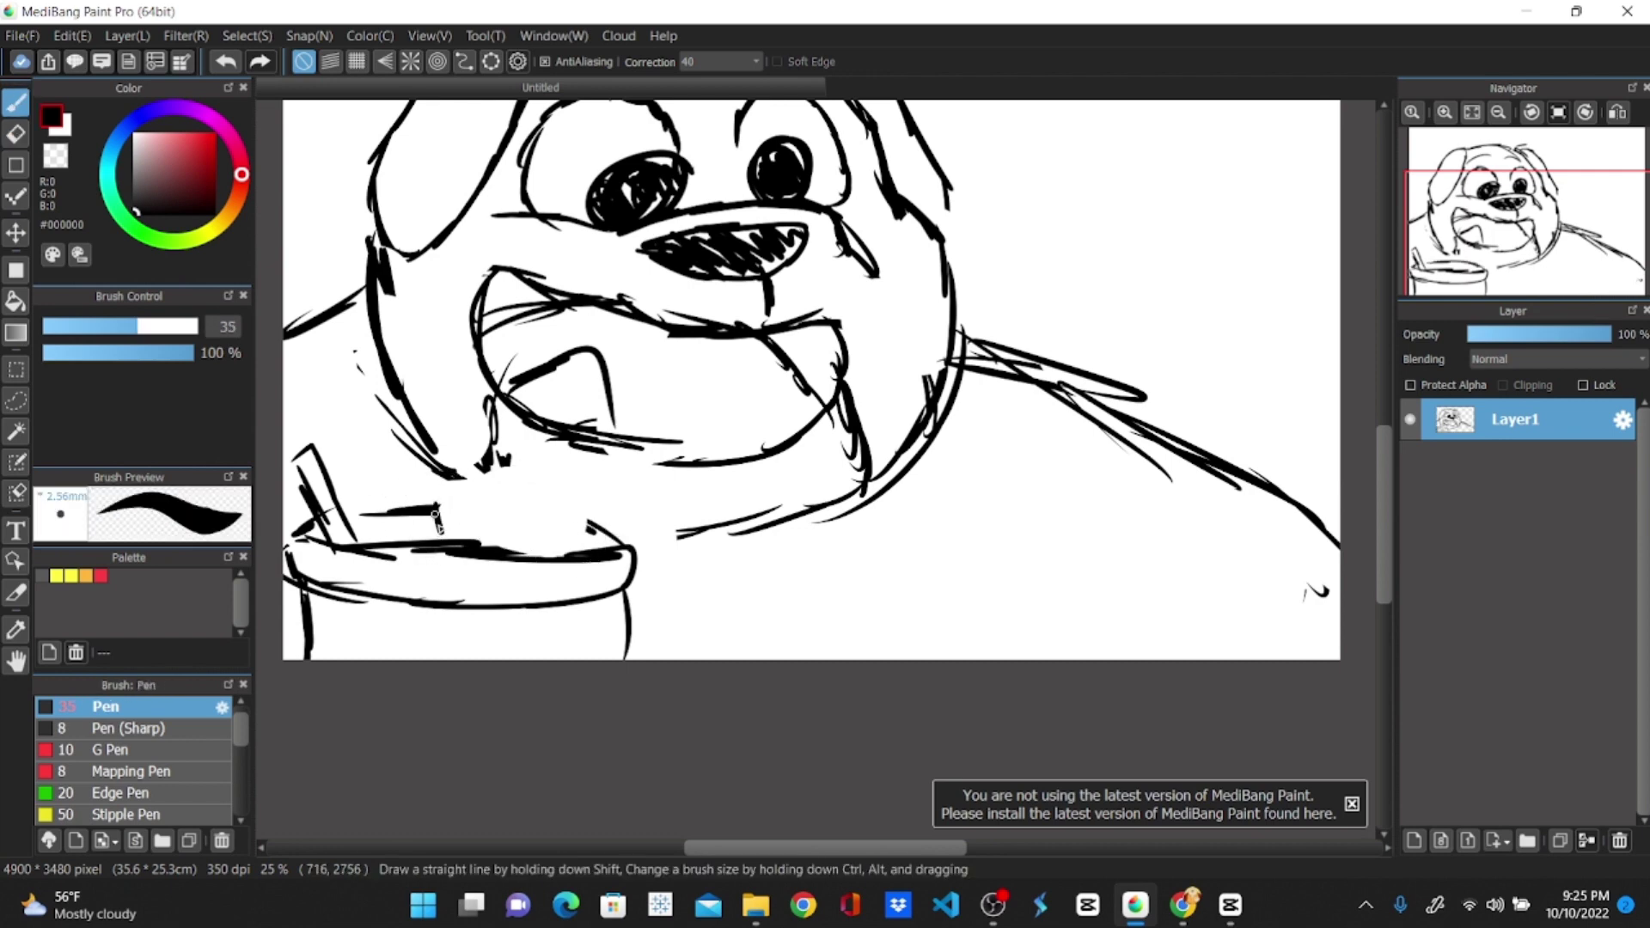
{"action": "mouse_move", "coordinate": [438, 509]}
{"action": "left_mouse_down"}
{"action": "mouse_move", "coordinate": [547, 507]}
{"action": "mouse_move", "coordinate": [615, 531]}
{"action": "mouse_move", "coordinate": [442, 486]}
{"action": "mouse_move", "coordinate": [618, 522]}
{"action": "left_mouse_up"}
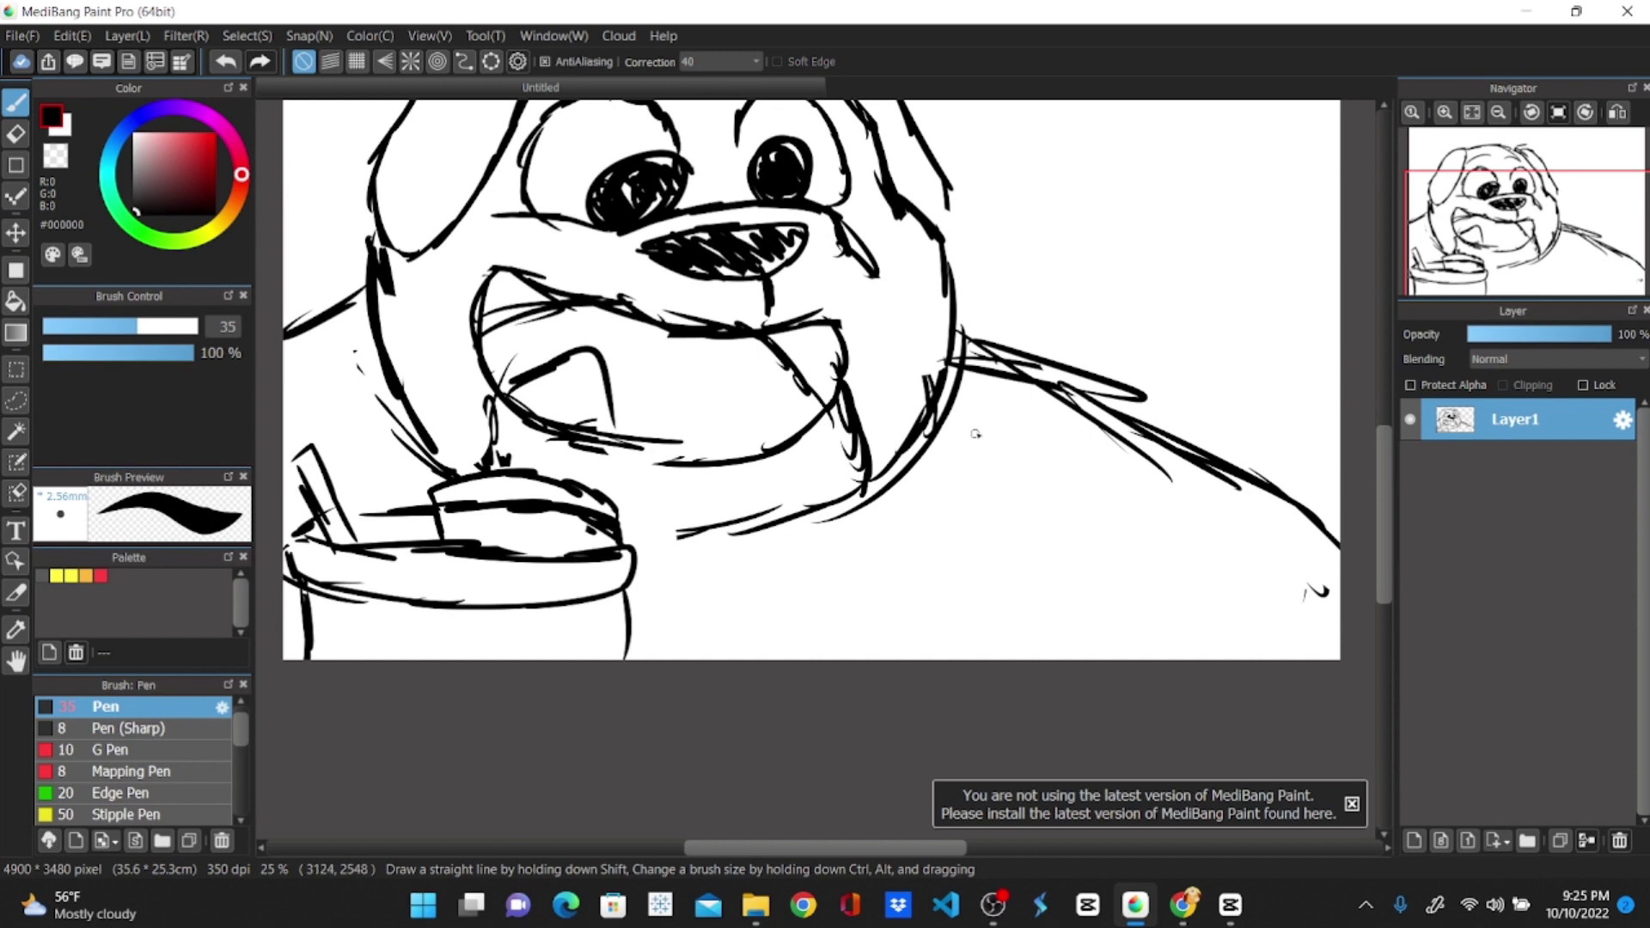
Erase the shoulder line extending from the right side of the dog's head
{"action": "key", "text": "e"}
{"action": "mouse_move", "coordinate": [975, 434]}
{"action": "left_mouse_down"}
{"action": "mouse_move", "coordinate": [1060, 435]}
{"action": "mouse_move", "coordinate": [1042, 350]}
{"action": "mouse_move", "coordinate": [1142, 449]}
{"action": "mouse_move", "coordinate": [1254, 473]}
{"action": "left_mouse_up"}
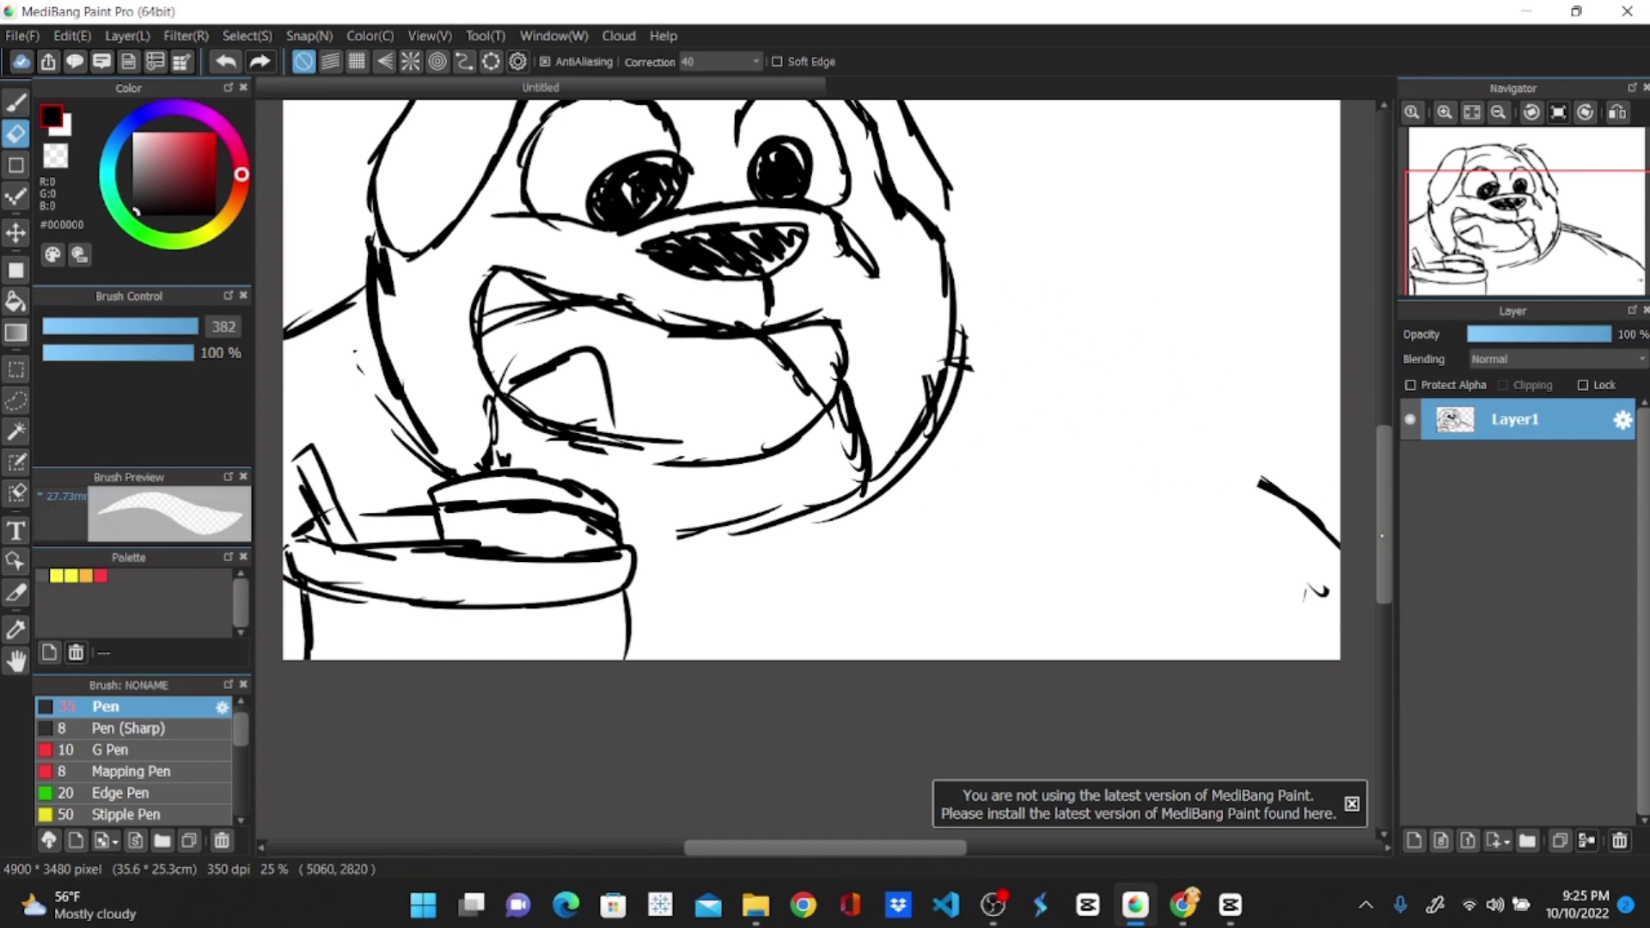
{"action": "left_click_drag", "start_coordinate": [1382, 536], "coordinate": [1381, 509]}
{"action": "scroll", "coordinate": [1156, 256], "scroll_direction": "down", "scroll_amount": 2}
{"action": "scroll", "coordinate": [1116, 271], "scroll_direction": "up", "scroll_amount": 3}
Erase the dog's large eyes and redraw them as flatter ovals with small black pupils looking toward the nose
{"action": "mouse_move", "coordinate": [746, 245]}
{"action": "left_mouse_down"}
{"action": "mouse_move", "coordinate": [404, 288]}
{"action": "mouse_move", "coordinate": [493, 256]}
{"action": "mouse_move", "coordinate": [490, 389]}
{"action": "mouse_move", "coordinate": [521, 386]}
{"action": "left_mouse_up"}
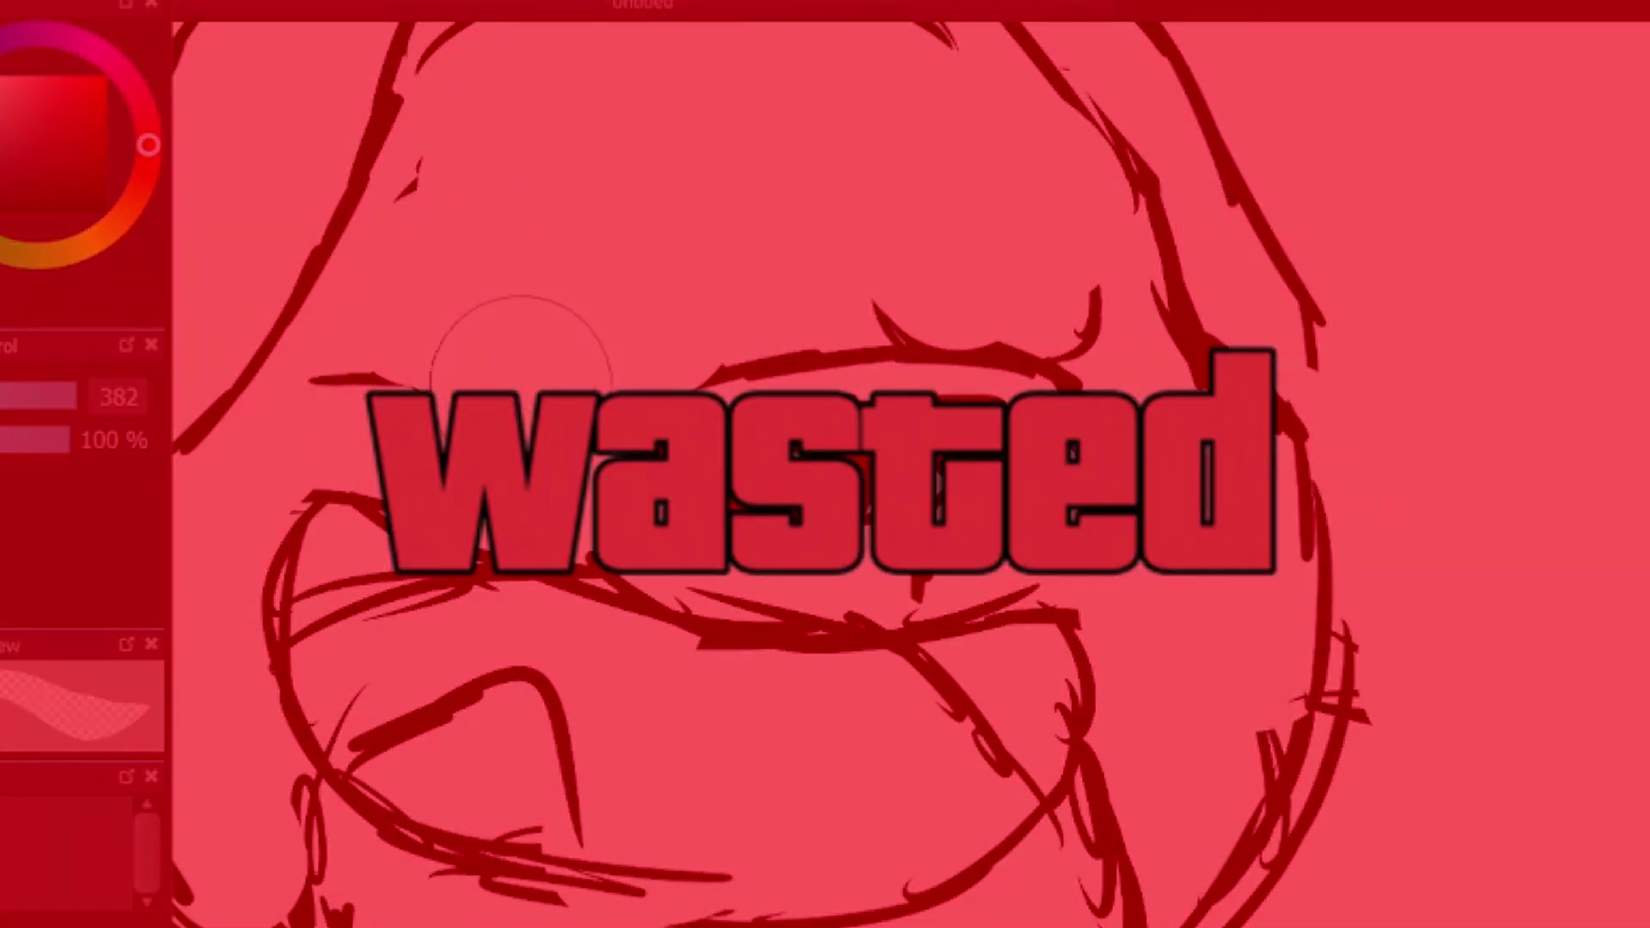
{"action": "key", "text": "b"}
{"action": "left_click_drag", "start_coordinate": [416, 258], "coordinate": [469, 218]}
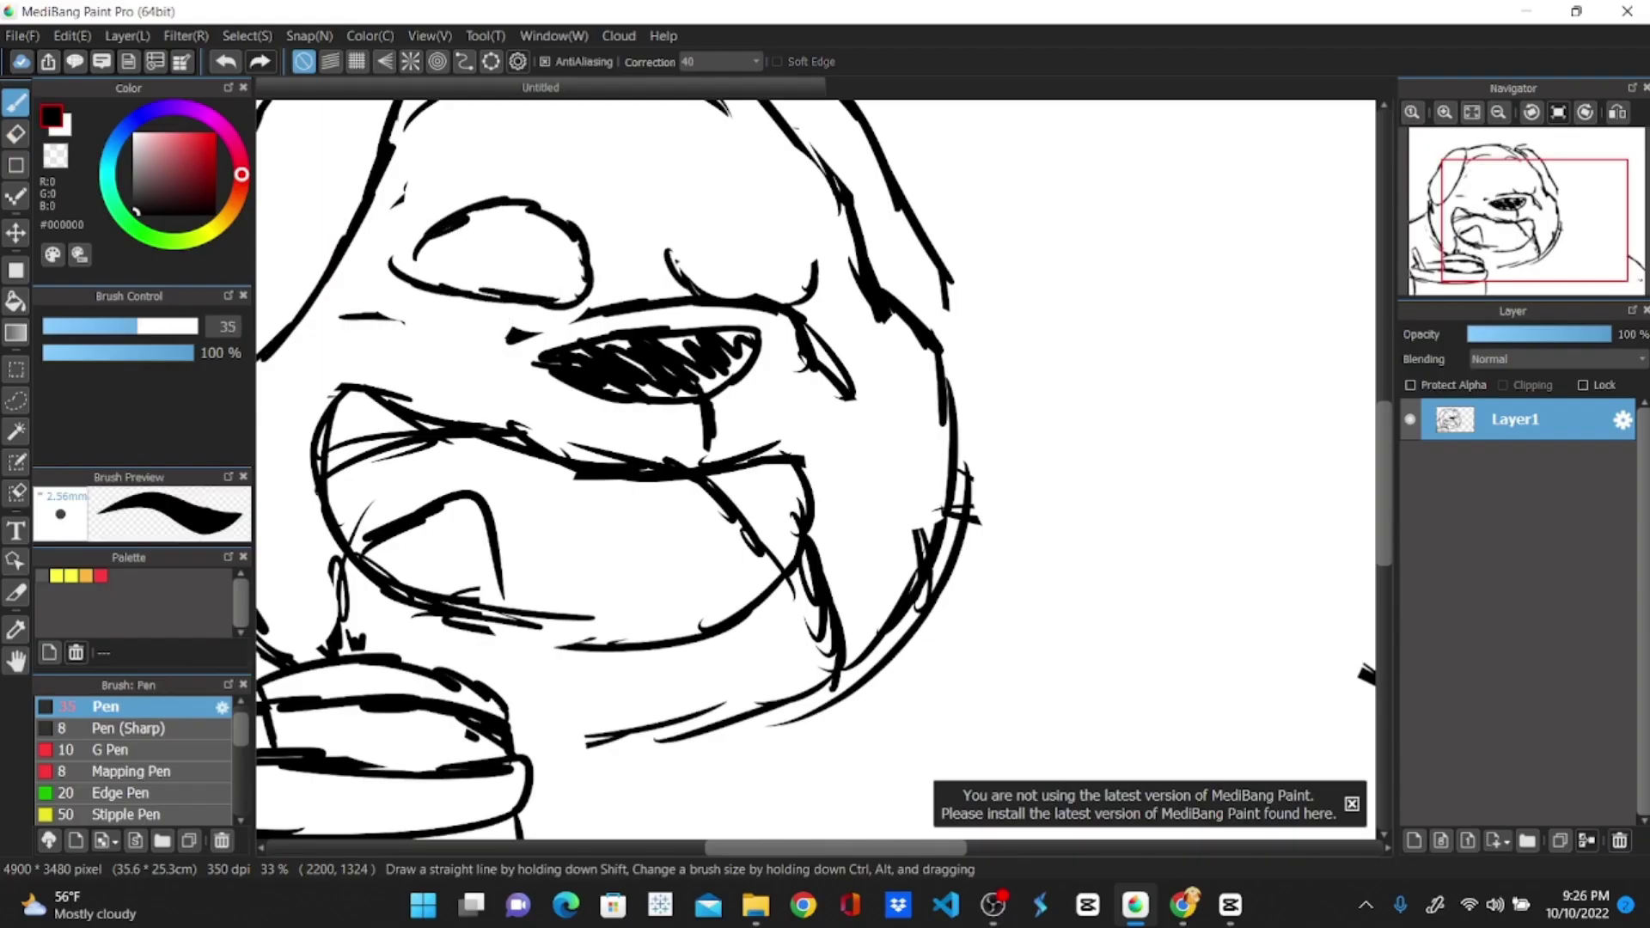
{"action": "left_click_drag", "start_coordinate": [799, 210], "coordinate": [824, 258]}
{"action": "key", "text": "e"}
{"action": "left_click_drag", "start_coordinate": [799, 280], "coordinate": [786, 277]}
{"action": "key", "text": "b"}
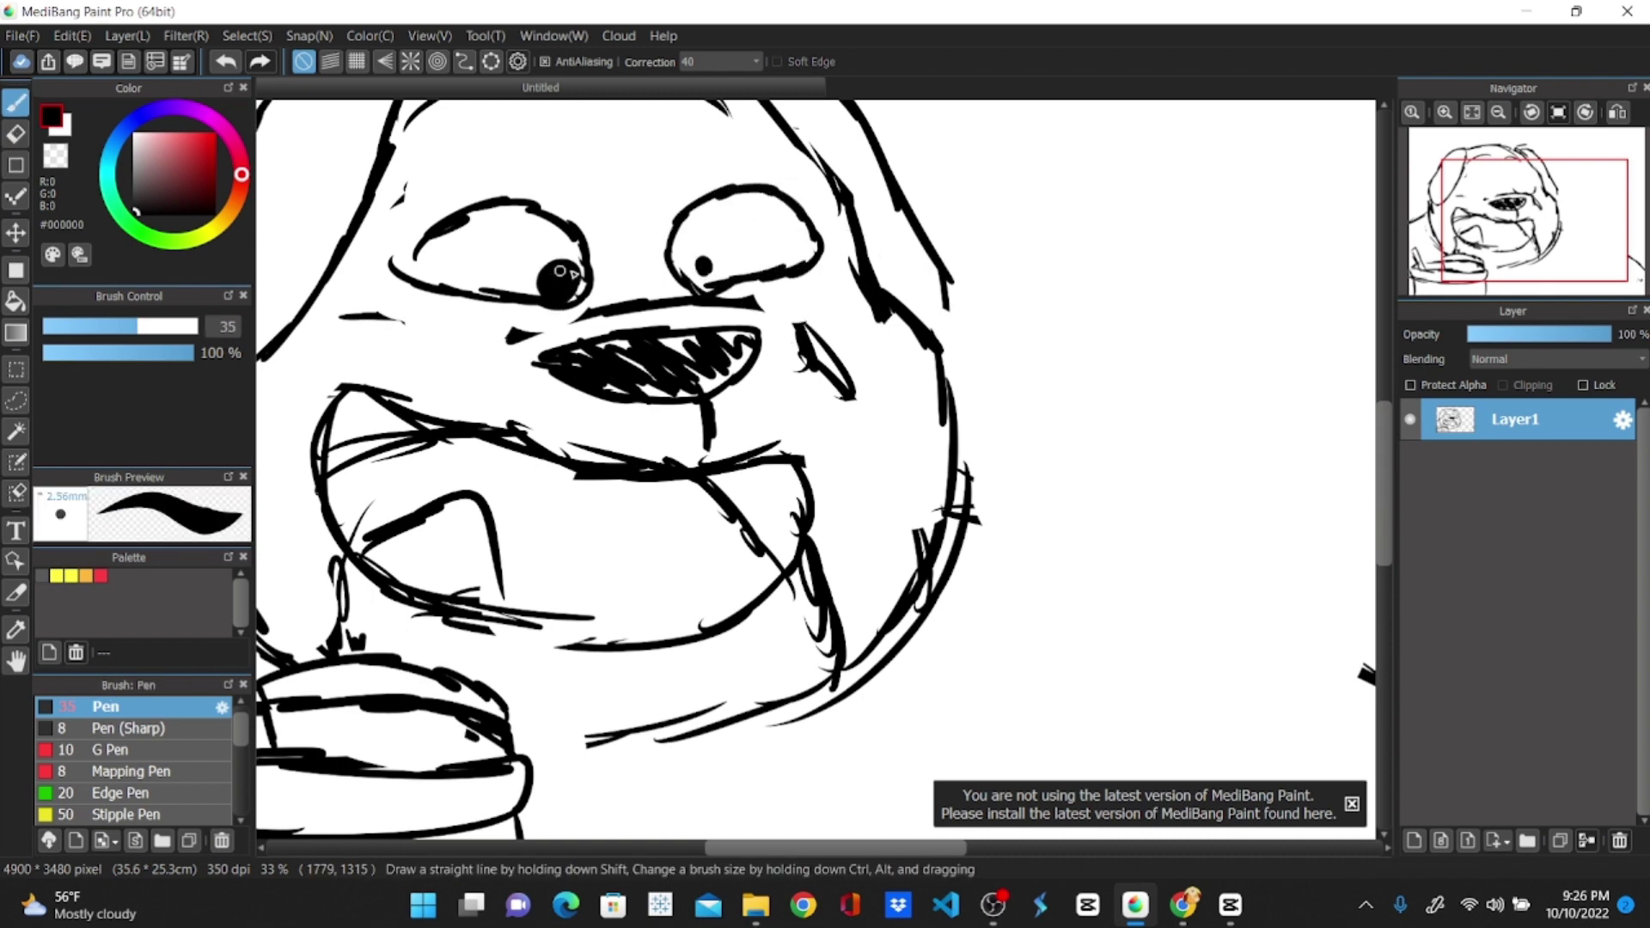
{"action": "left_click_drag", "start_coordinate": [702, 264], "coordinate": [699, 268]}
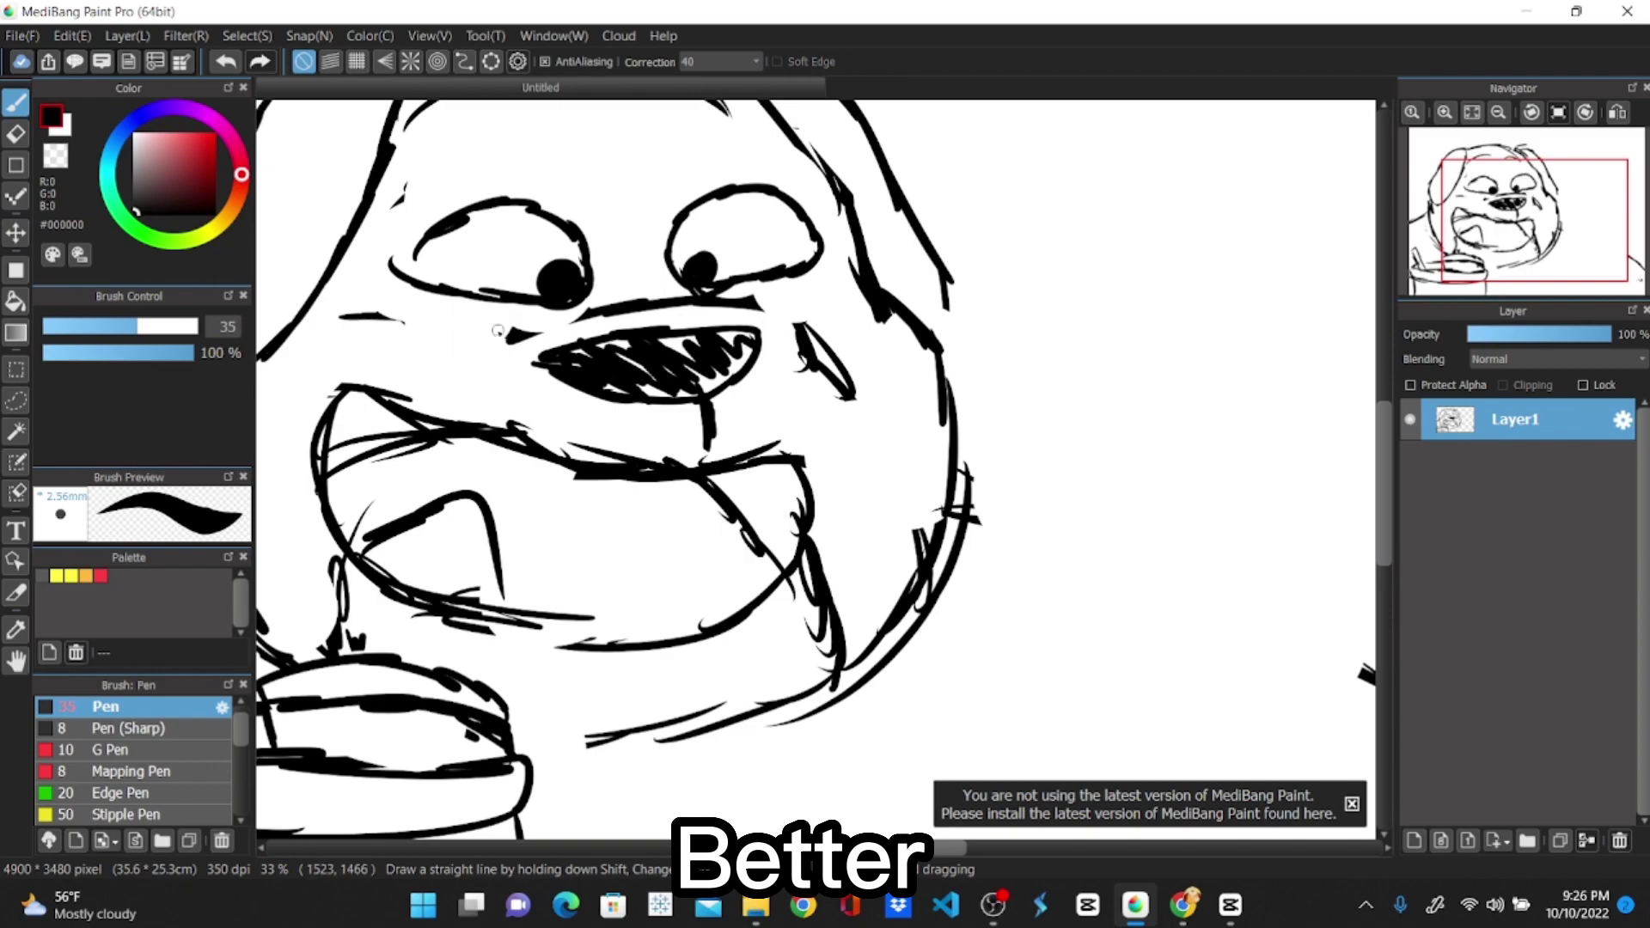
{"action": "key", "text": "e"}
{"action": "key", "text": "b"}
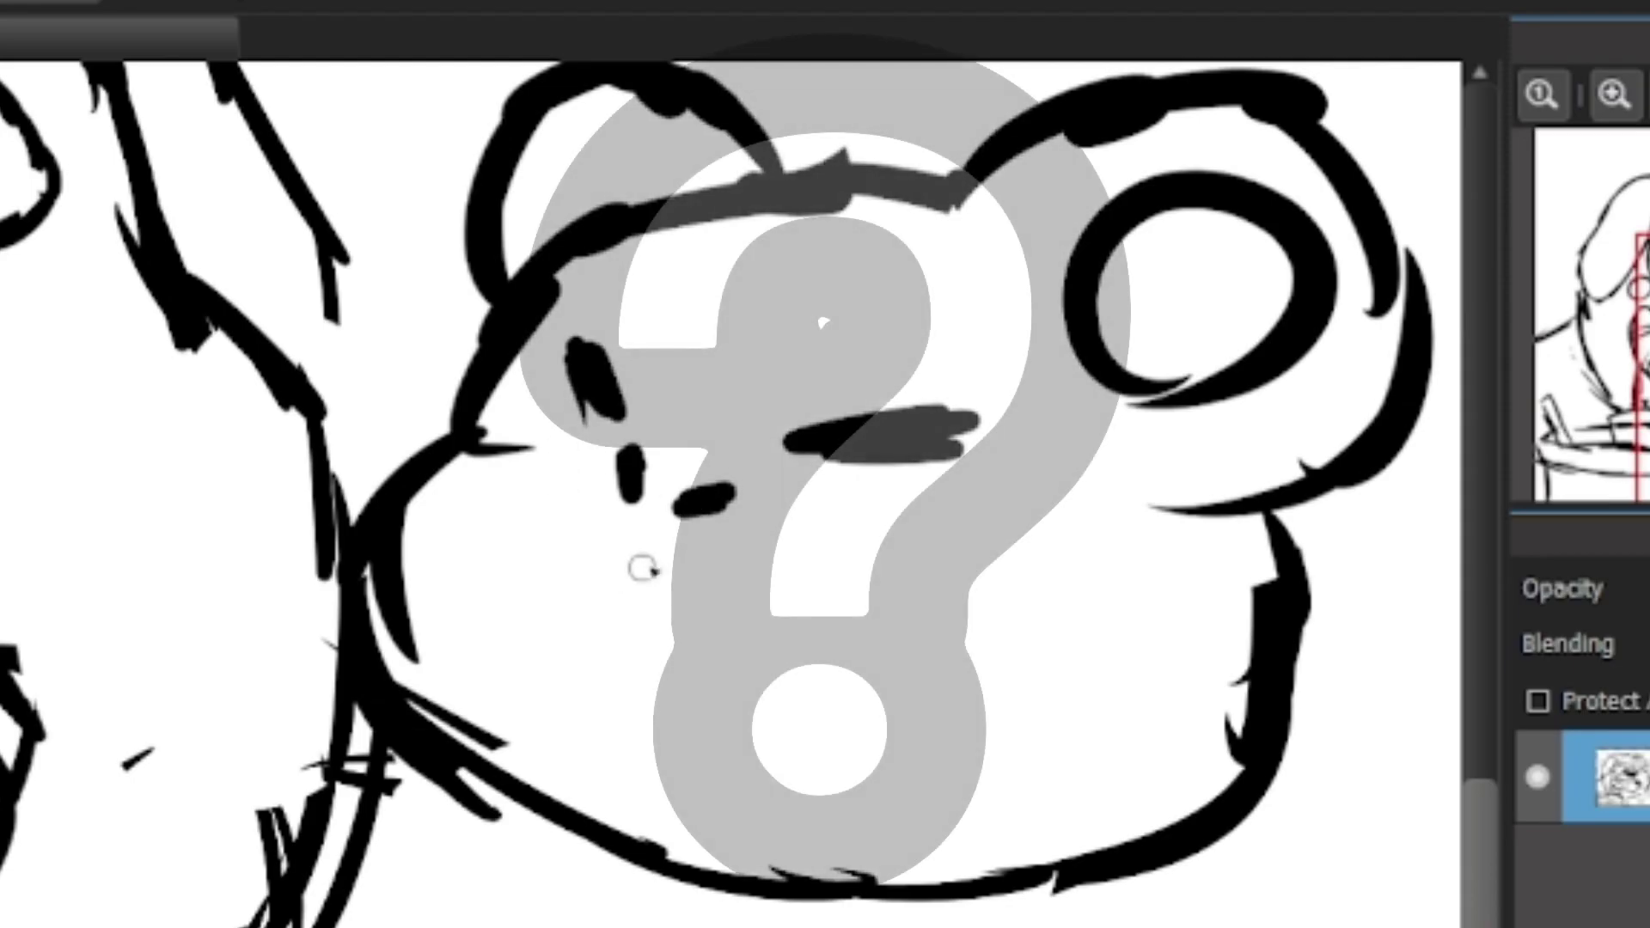
Undo the last short strokes on the small round-eared animal's snout
{"action": "key", "text": "ctrl+z"}
{"action": "key", "text": "ctrl+z"}
{"action": "key", "text": "ctrl+z"}
{"action": "key", "text": "ctrl+z"}
{"action": "key", "text": "ctrl+y"}
{"action": "key", "text": "ctrl+y"}
Draw the small animal's nose, mouth line, square front teeth and eyebrow
{"action": "left_click_drag", "start_coordinate": [581, 470], "coordinate": [729, 427]}
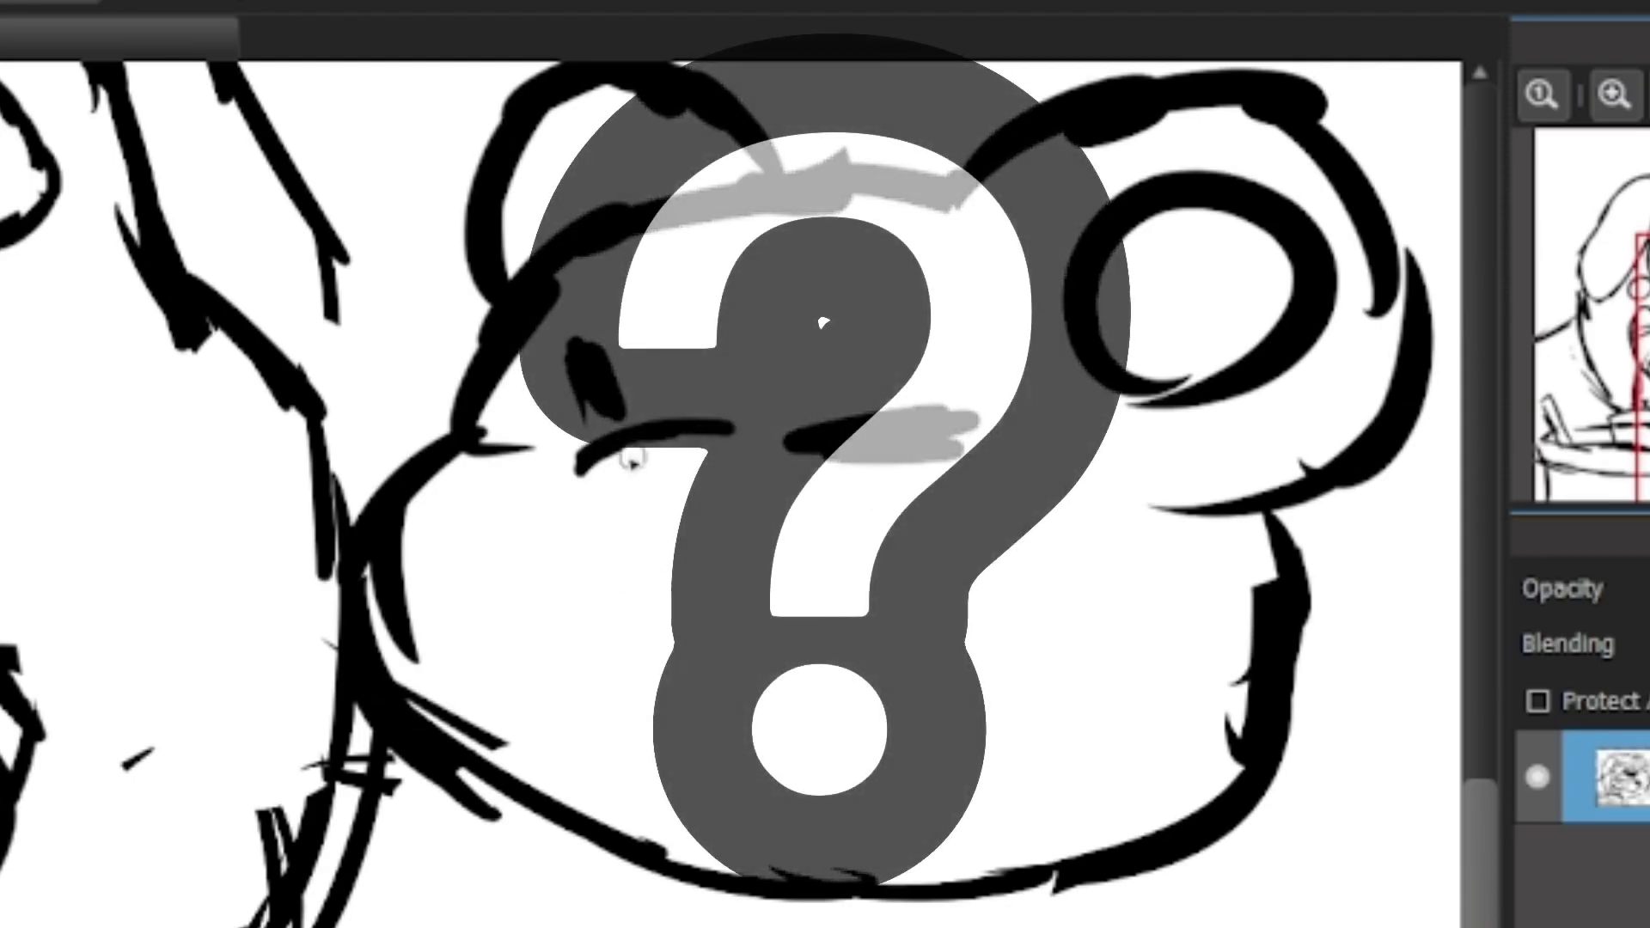
{"action": "mouse_move", "coordinate": [622, 453]}
{"action": "left_mouse_down"}
{"action": "mouse_move", "coordinate": [724, 475]}
{"action": "mouse_move", "coordinate": [686, 508]}
{"action": "mouse_move", "coordinate": [625, 500]}
{"action": "mouse_move", "coordinate": [608, 568]}
{"action": "mouse_move", "coordinate": [574, 557]}
{"action": "mouse_move", "coordinate": [734, 583]}
{"action": "left_mouse_up"}
{"action": "left_click_drag", "start_coordinate": [711, 575], "coordinate": [814, 602]}
{"action": "mouse_move", "coordinate": [569, 563]}
{"action": "left_mouse_down"}
{"action": "mouse_move", "coordinate": [553, 632]}
{"action": "mouse_move", "coordinate": [659, 642]}
{"action": "left_mouse_up"}
{"action": "left_click_drag", "start_coordinate": [660, 643], "coordinate": [671, 588]}
{"action": "left_click_drag", "start_coordinate": [618, 567], "coordinate": [608, 592]}
{"action": "left_click_drag", "start_coordinate": [662, 311], "coordinate": [711, 297]}
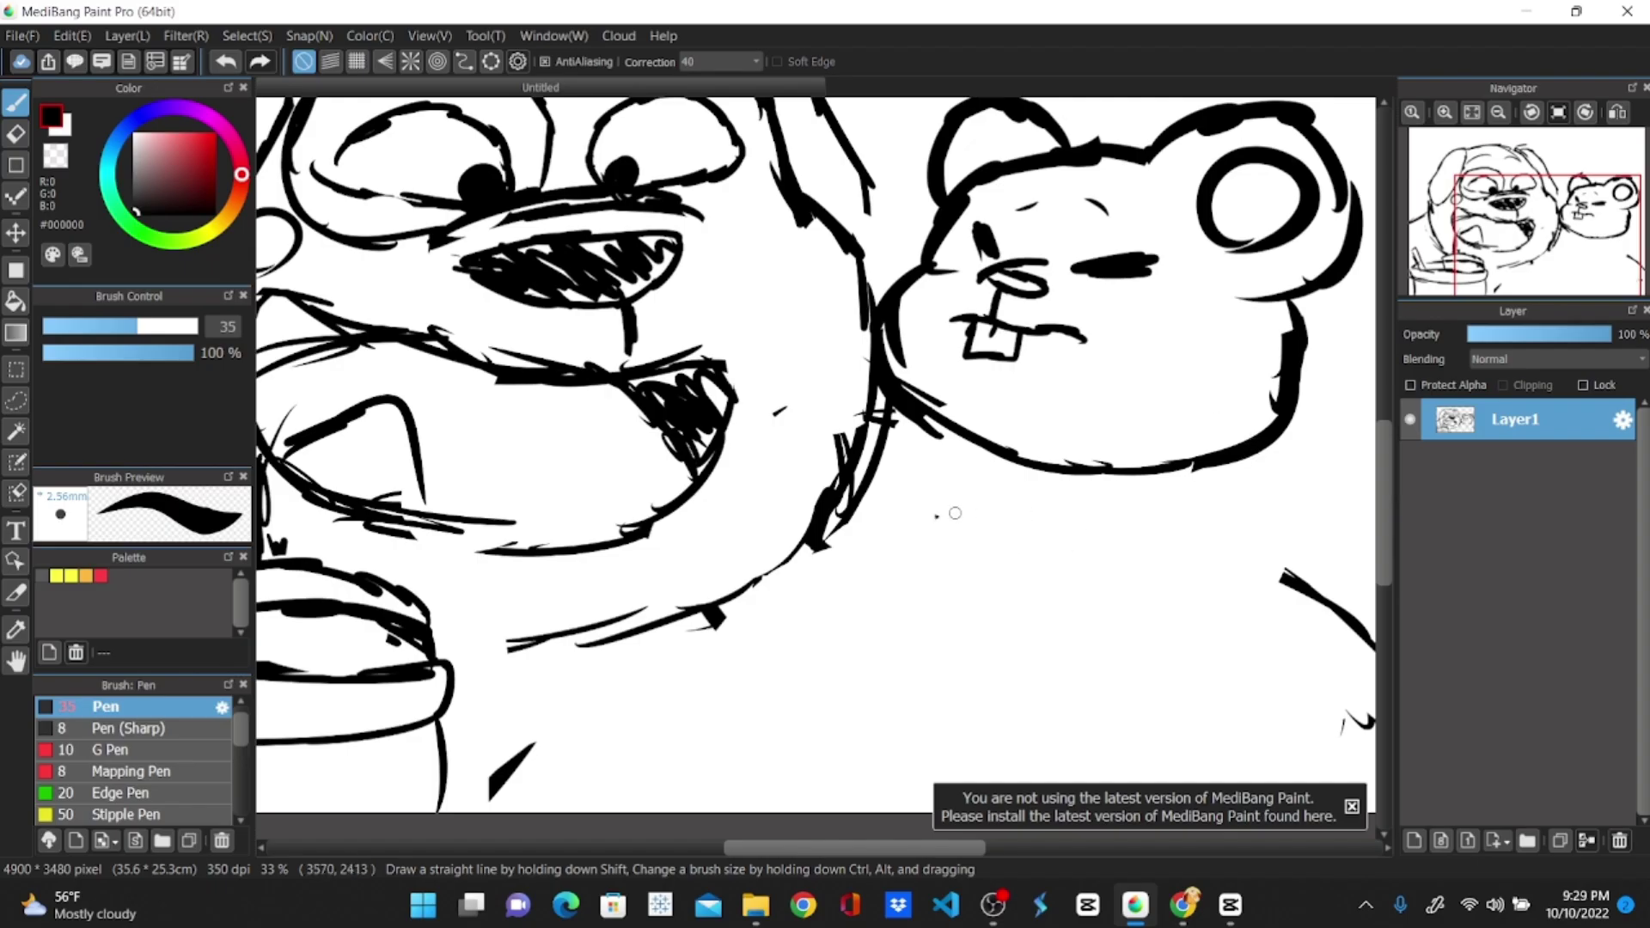
Erase the overlapping outlines between the dog's cheek and the small animal, and redraw the animal's left cheek
{"action": "key", "text": "e"}
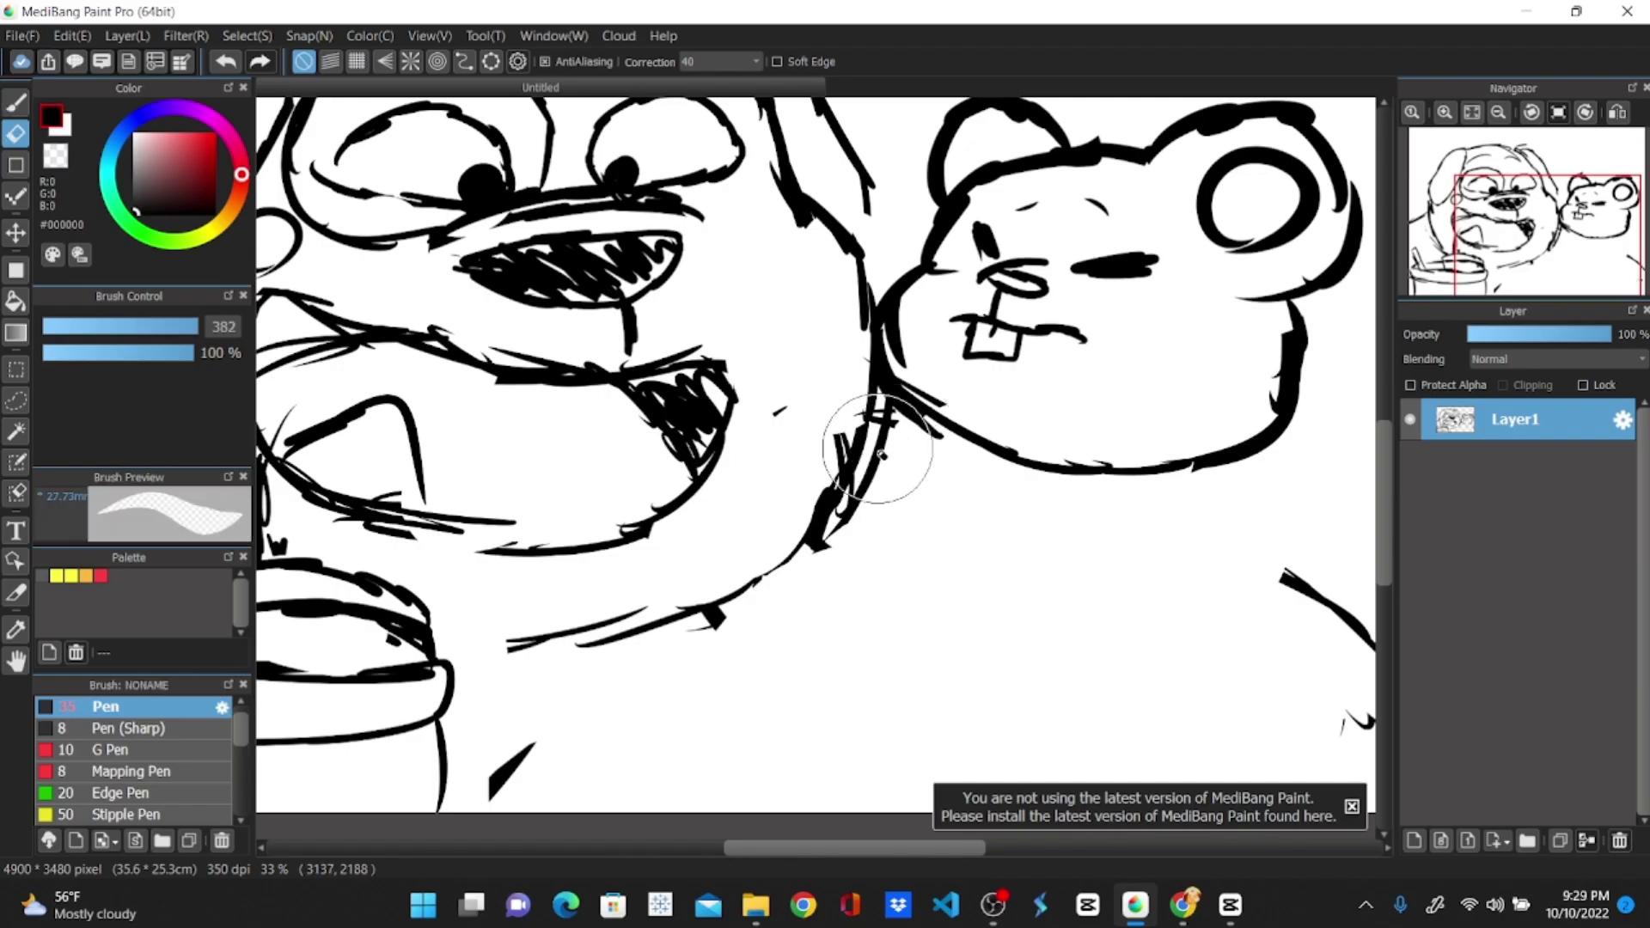
{"action": "mouse_move", "coordinate": [885, 453]}
{"action": "left_mouse_down"}
{"action": "mouse_move", "coordinate": [807, 544]}
{"action": "mouse_move", "coordinate": [844, 415]}
{"action": "mouse_move", "coordinate": [862, 406]}
{"action": "mouse_move", "coordinate": [813, 468]}
{"action": "left_mouse_up"}
{"action": "key", "text": "b"}
{"action": "key", "text": "e"}
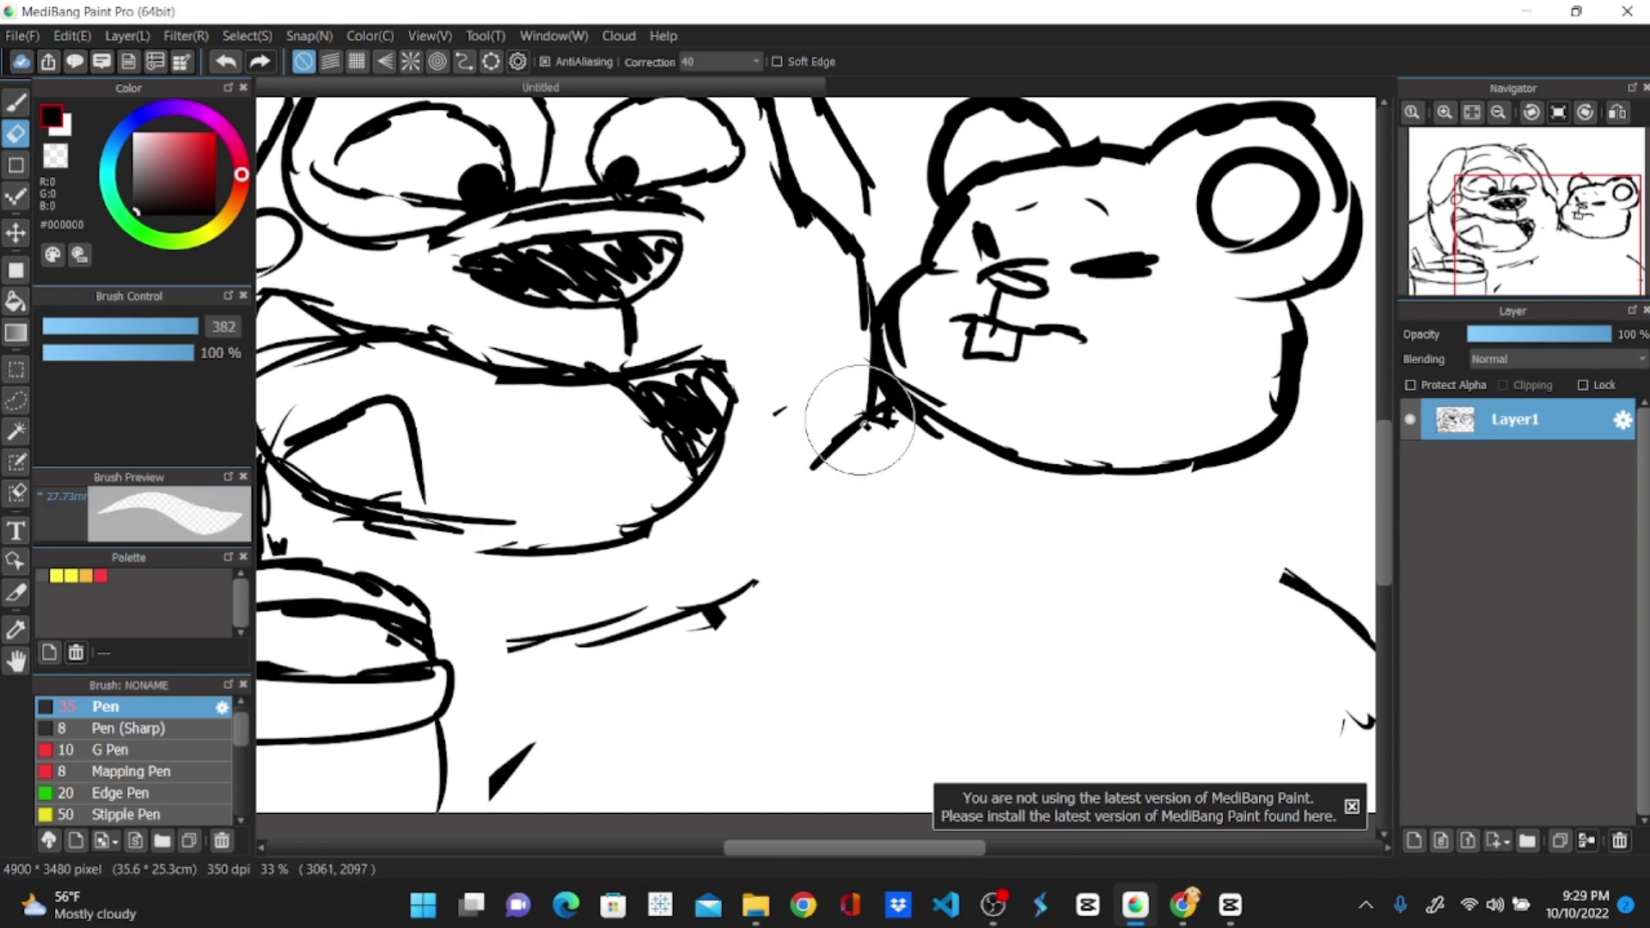
{"action": "left_click_drag", "start_coordinate": [900, 308], "coordinate": [883, 405]}
{"action": "key", "text": "b"}
{"action": "left_click_drag", "start_coordinate": [923, 266], "coordinate": [902, 344]}
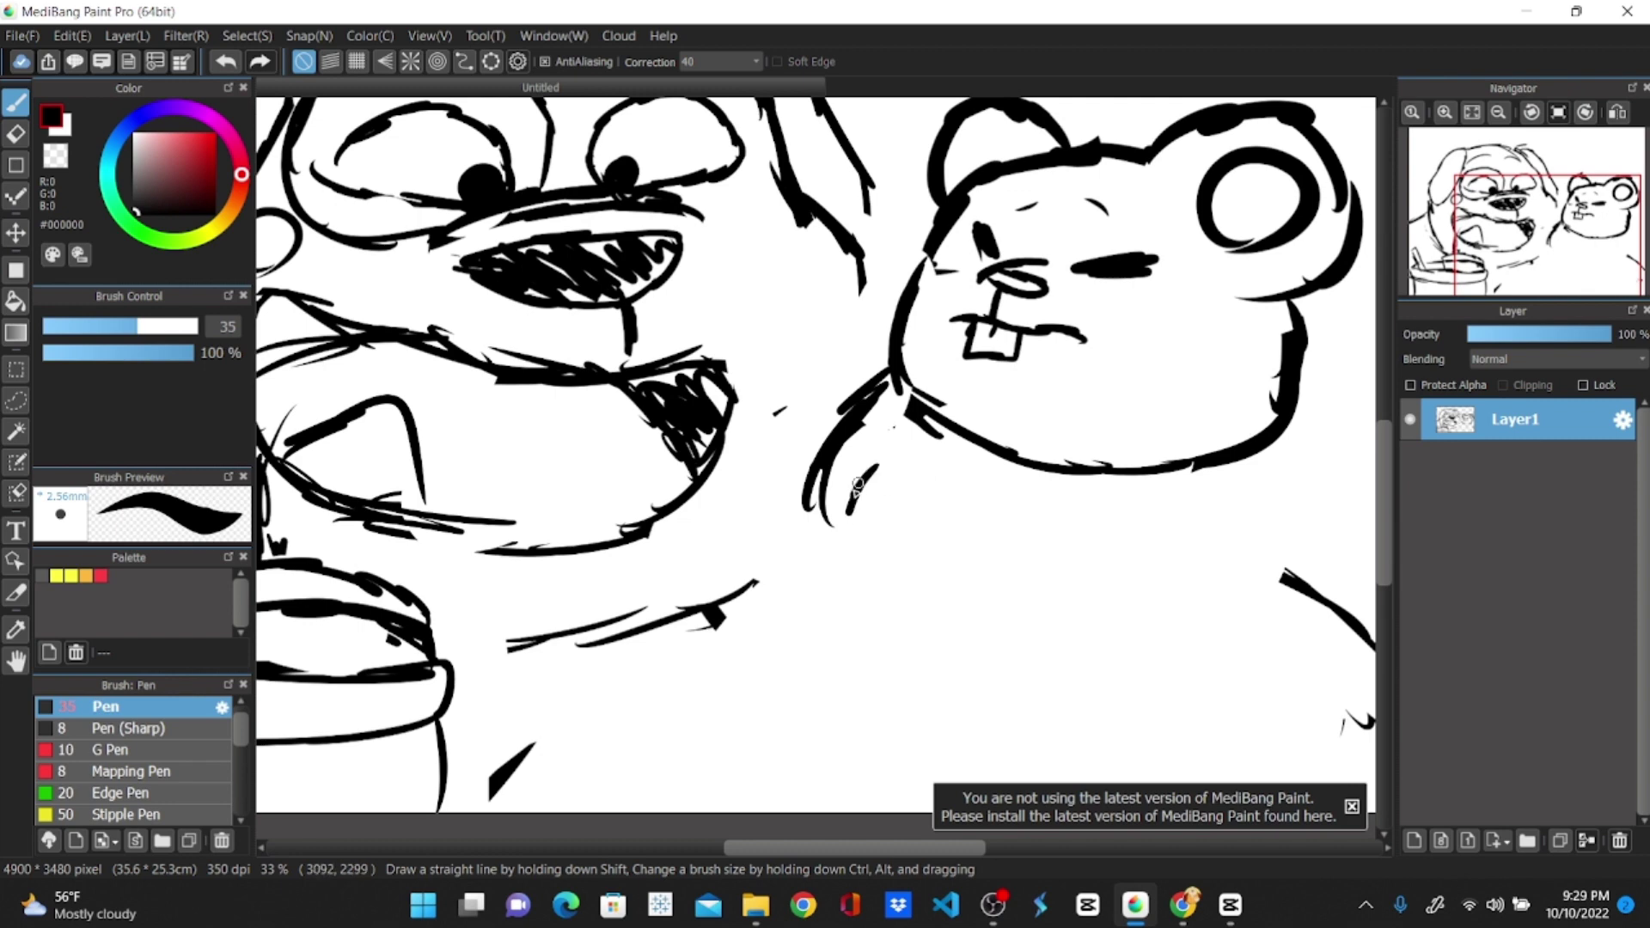
Erase the first arm lines below the small animal's head and sketch a longer hanging arm with a rounded paw
{"action": "key", "text": "e"}
{"action": "mouse_move", "coordinate": [857, 485]}
{"action": "left_mouse_down"}
{"action": "mouse_move", "coordinate": [821, 508]}
{"action": "mouse_move", "coordinate": [865, 403]}
{"action": "left_mouse_up"}
{"action": "key", "text": "b"}
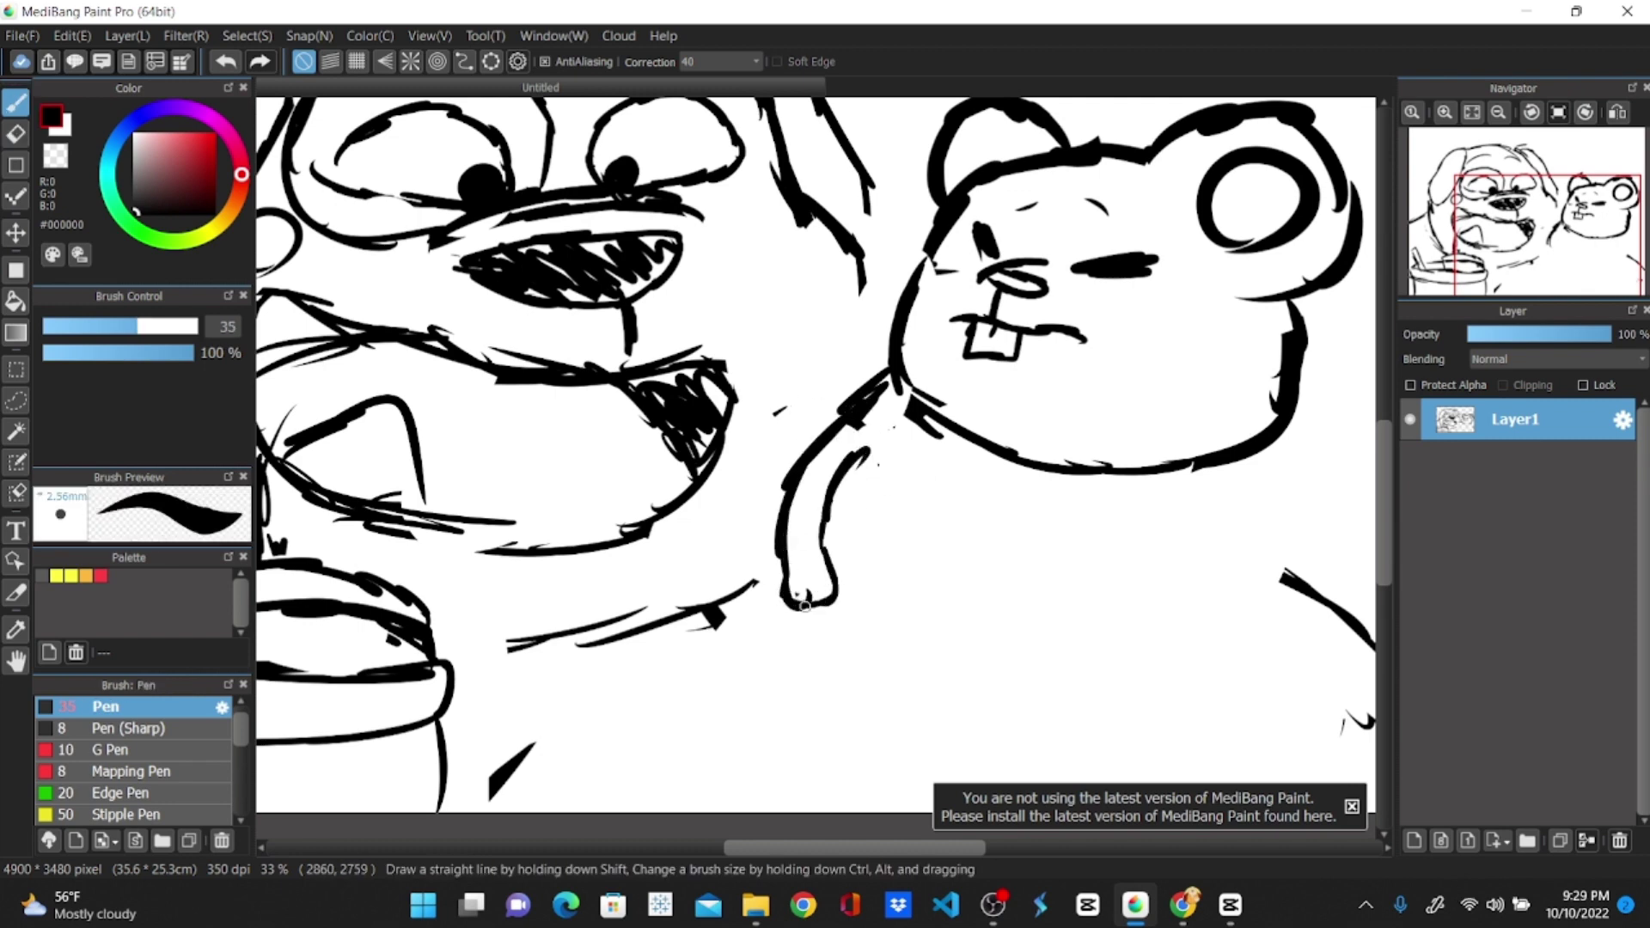
{"action": "key", "text": "e"}
{"action": "left_click_drag", "start_coordinate": [785, 591], "coordinate": [824, 529]}
{"action": "key", "text": "b"}
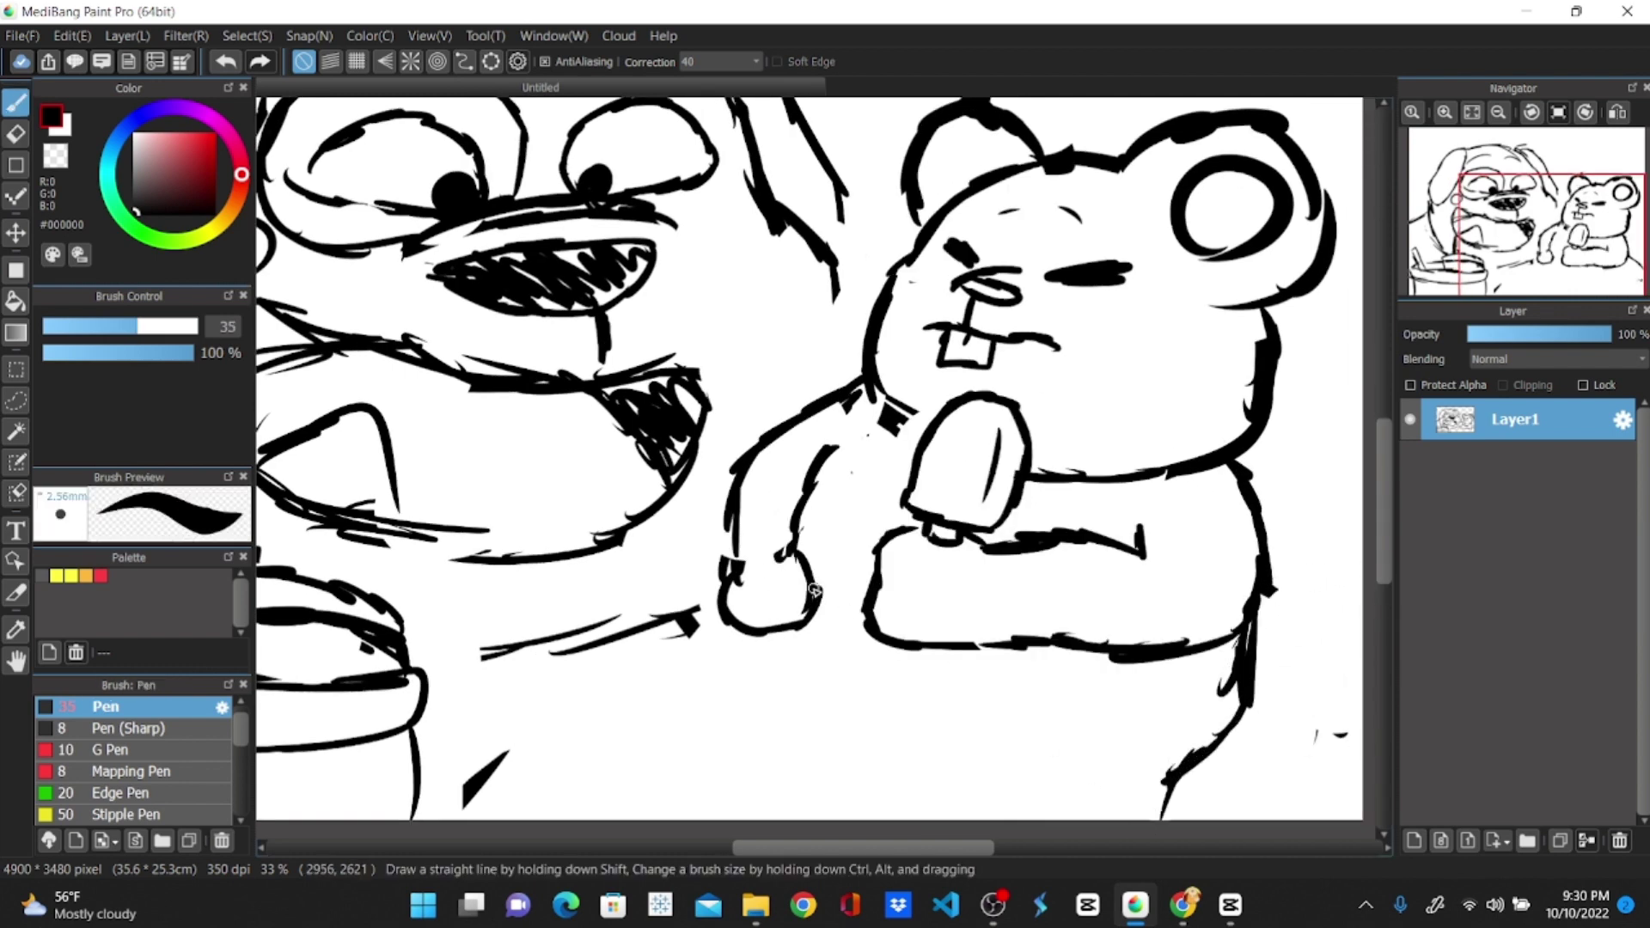
Erase the small animal's hanging arm and redraw it bent, with separate fingers on the paw
{"action": "key", "text": "e"}
{"action": "mouse_move", "coordinate": [744, 478]}
{"action": "left_mouse_down"}
{"action": "mouse_move", "coordinate": [756, 434]}
{"action": "mouse_move", "coordinate": [747, 561]}
{"action": "left_mouse_up"}
{"action": "key", "text": "b"}
{"action": "mouse_move", "coordinate": [838, 403]}
{"action": "left_mouse_down"}
{"action": "mouse_move", "coordinate": [739, 534]}
{"action": "mouse_move", "coordinate": [756, 619]}
{"action": "left_mouse_up"}
{"action": "key", "text": "e"}
{"action": "key", "text": "b"}
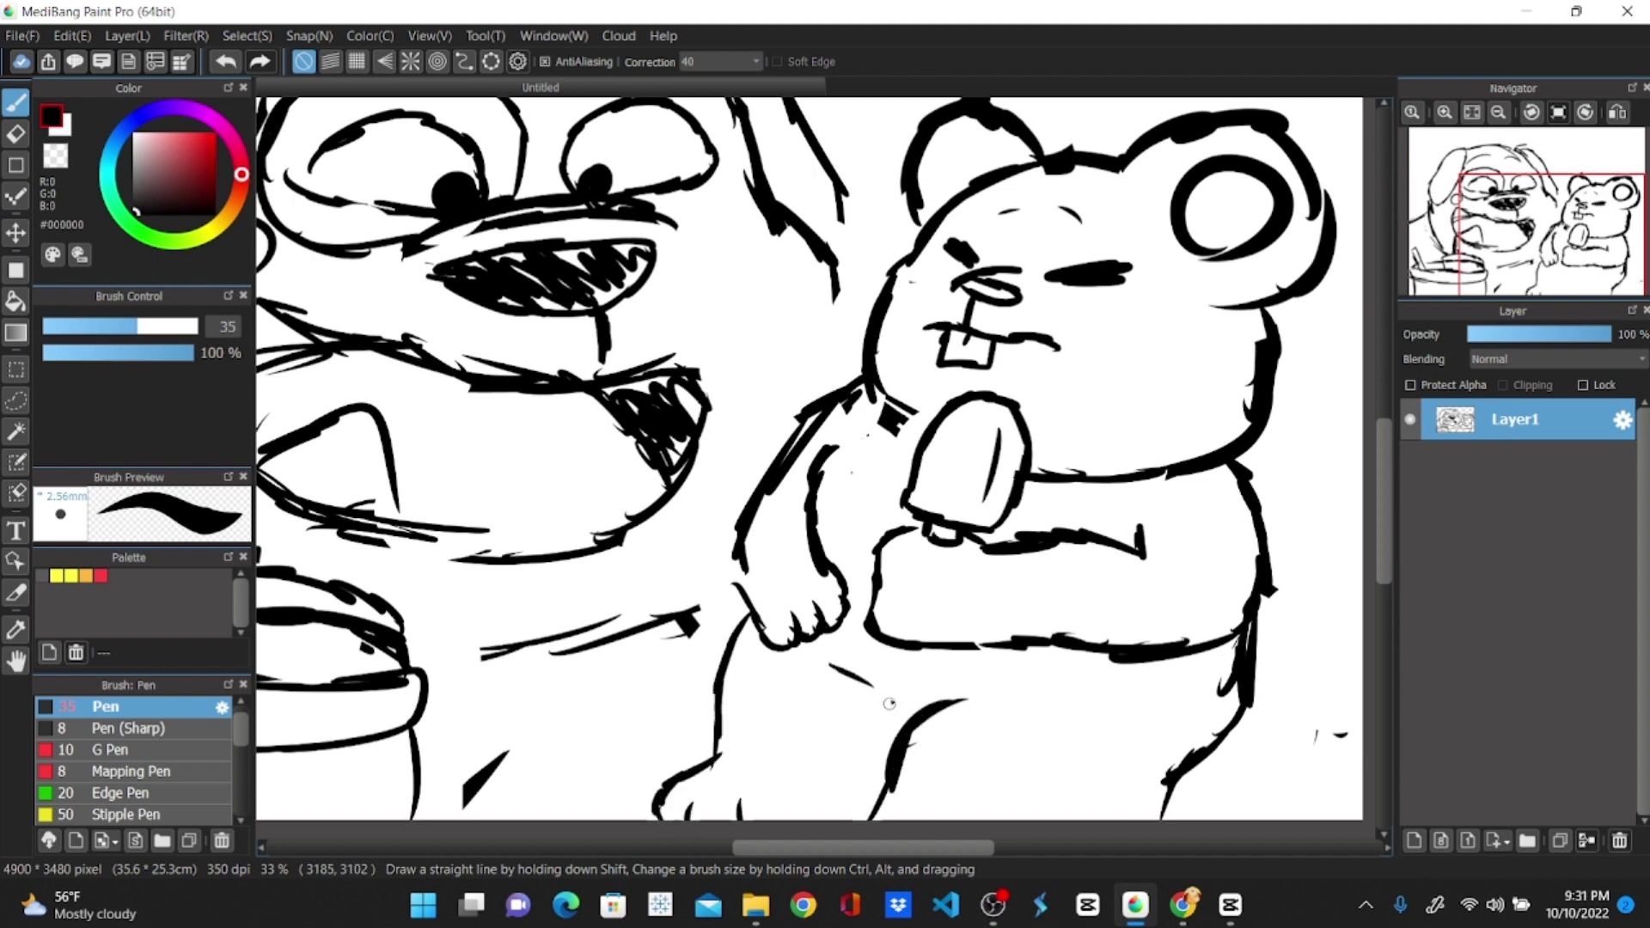
Redraw the small animal's front leg with curved thigh lines below the hanging paw, erasing the earlier leg lines
{"action": "left_click_drag", "start_coordinate": [886, 687], "coordinate": [838, 819]}
{"action": "key", "text": "e"}
{"action": "key", "text": "b"}
{"action": "key", "text": "e"}
{"action": "mouse_move", "coordinate": [692, 775]}
{"action": "left_mouse_down"}
{"action": "mouse_move", "coordinate": [720, 708]}
{"action": "mouse_move", "coordinate": [677, 792]}
{"action": "mouse_move", "coordinate": [839, 763]}
{"action": "left_mouse_up"}
{"action": "key", "text": "b"}
{"action": "key", "text": "e"}
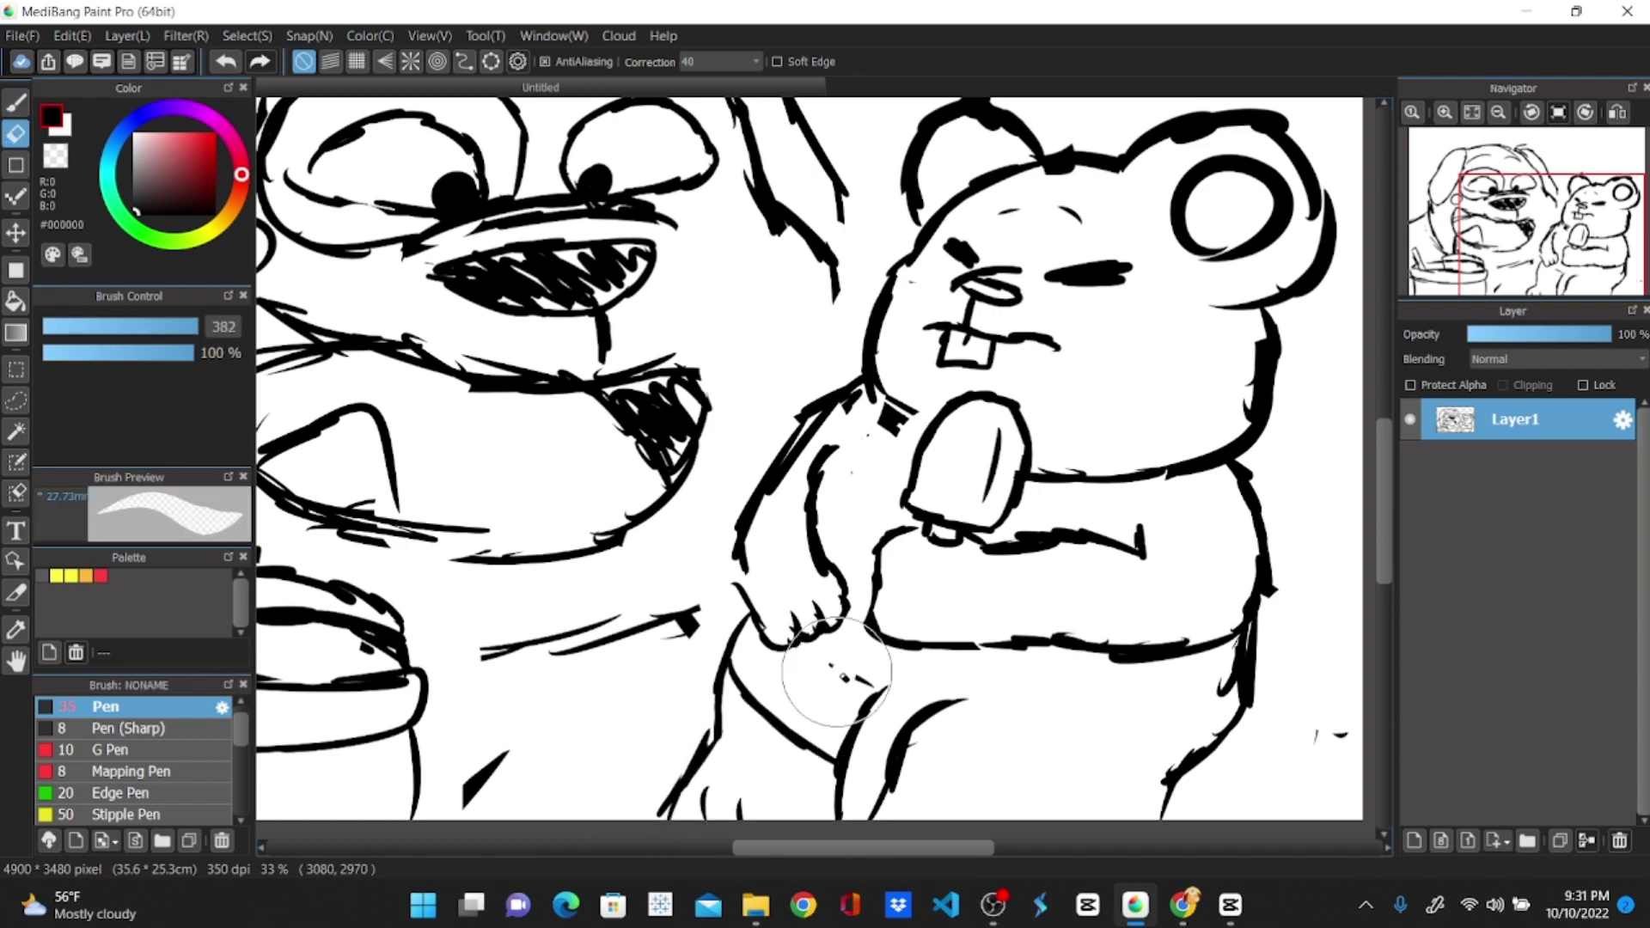
Erase the stray marks beneath the paw and draw the small animal's waistline and second thigh
{"action": "left_click_drag", "start_coordinate": [840, 678], "coordinate": [831, 689]}
{"action": "key", "text": "b"}
{"action": "mouse_move", "coordinate": [881, 664]}
{"action": "left_mouse_down"}
{"action": "mouse_move", "coordinate": [903, 704]}
{"action": "mouse_move", "coordinate": [1039, 821]}
{"action": "left_mouse_up"}
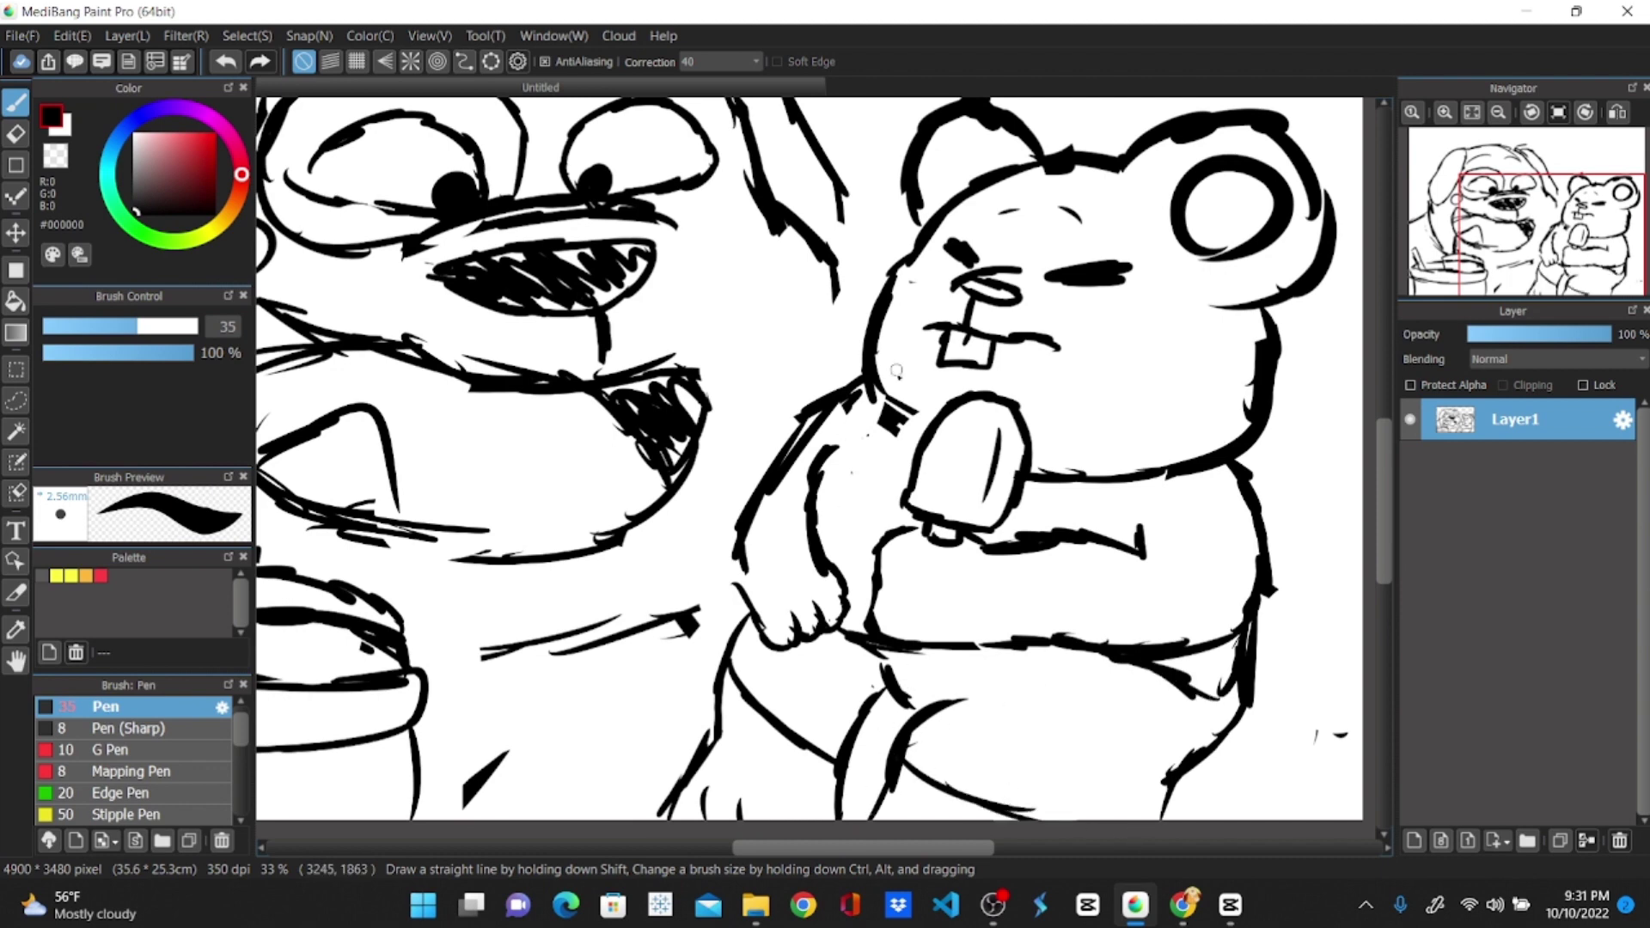
Erase the left side of the small animal's face and redraw its cheek and forehead outline
{"action": "key", "text": "e"}
{"action": "mouse_move", "coordinate": [896, 371]}
{"action": "left_mouse_down"}
{"action": "mouse_move", "coordinate": [865, 322]}
{"action": "mouse_move", "coordinate": [927, 213]}
{"action": "mouse_move", "coordinate": [1010, 175]}
{"action": "left_mouse_up"}
{"action": "key", "text": "b"}
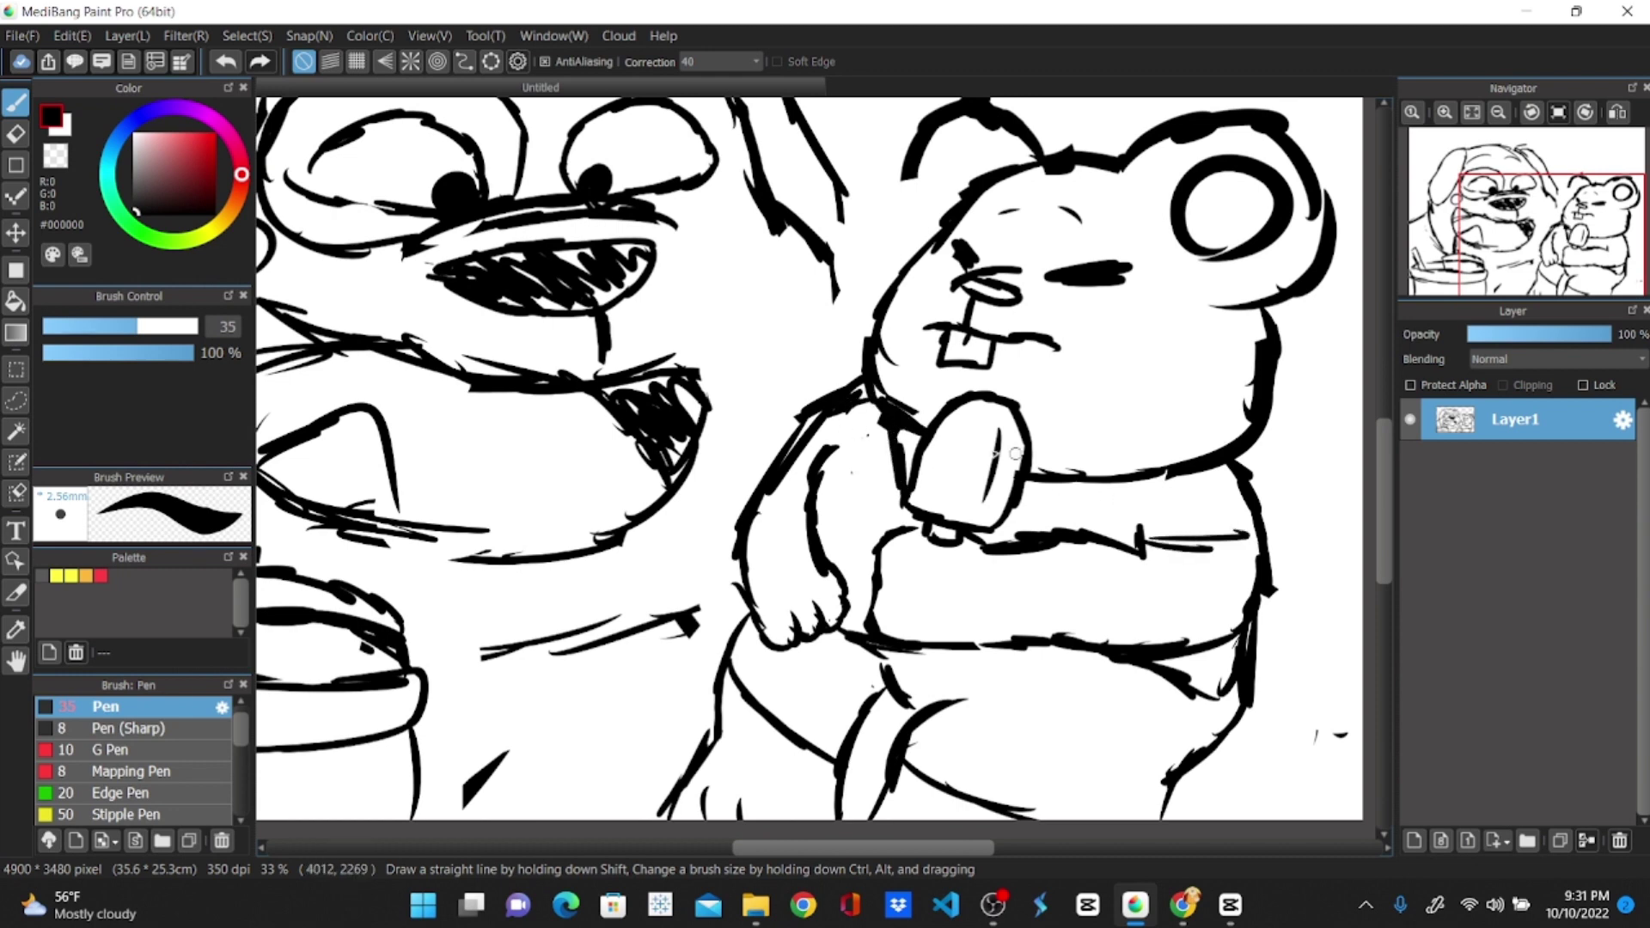
Erase part of the small animal's upper arm and sketch sleeve edges on both arms
{"action": "key", "text": "e"}
{"action": "mouse_move", "coordinate": [784, 474]}
{"action": "left_mouse_down"}
{"action": "mouse_move", "coordinate": [806, 495]}
{"action": "mouse_move", "coordinate": [837, 460]}
{"action": "mouse_move", "coordinate": [903, 459]}
{"action": "mouse_move", "coordinate": [898, 429]}
{"action": "left_mouse_up"}
{"action": "key", "text": "b"}
{"action": "key", "text": "e"}
{"action": "key", "text": "b"}
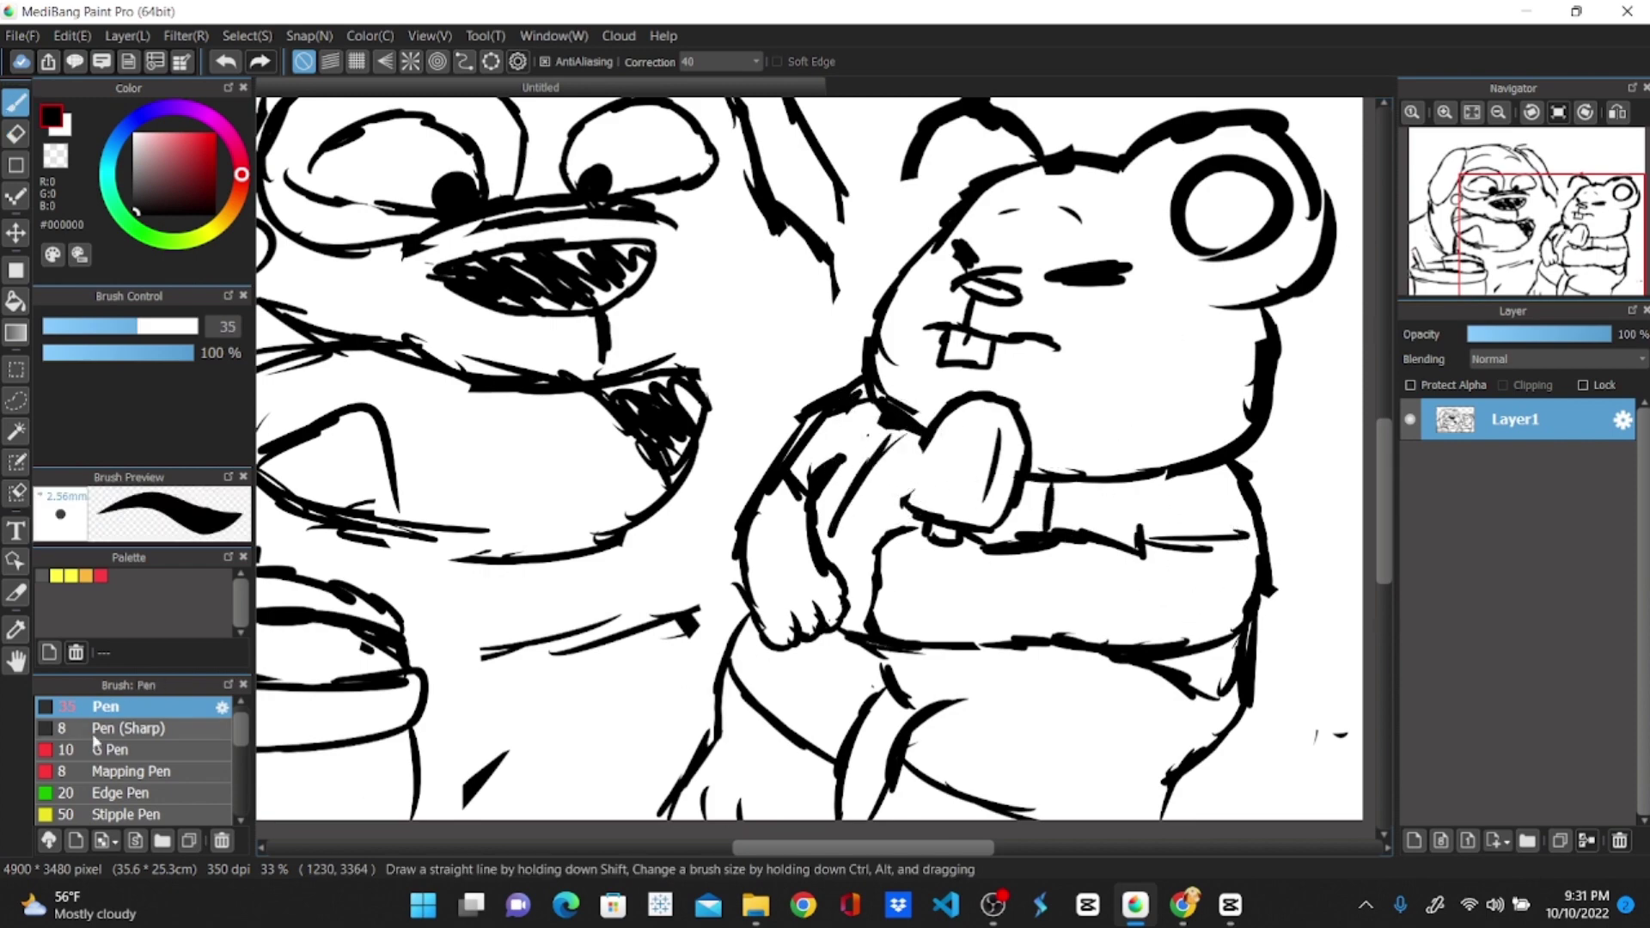
{"action": "scroll", "coordinate": [94, 740], "scroll_direction": "up", "scroll_amount": 1}
{"action": "scroll", "coordinate": [808, 442], "scroll_direction": "down", "scroll_amount": 3}
{"action": "scroll", "coordinate": [524, 248], "scroll_direction": "up", "scroll_amount": 4}
{"action": "scroll", "coordinate": [758, 344], "scroll_direction": "down", "scroll_amount": 3}
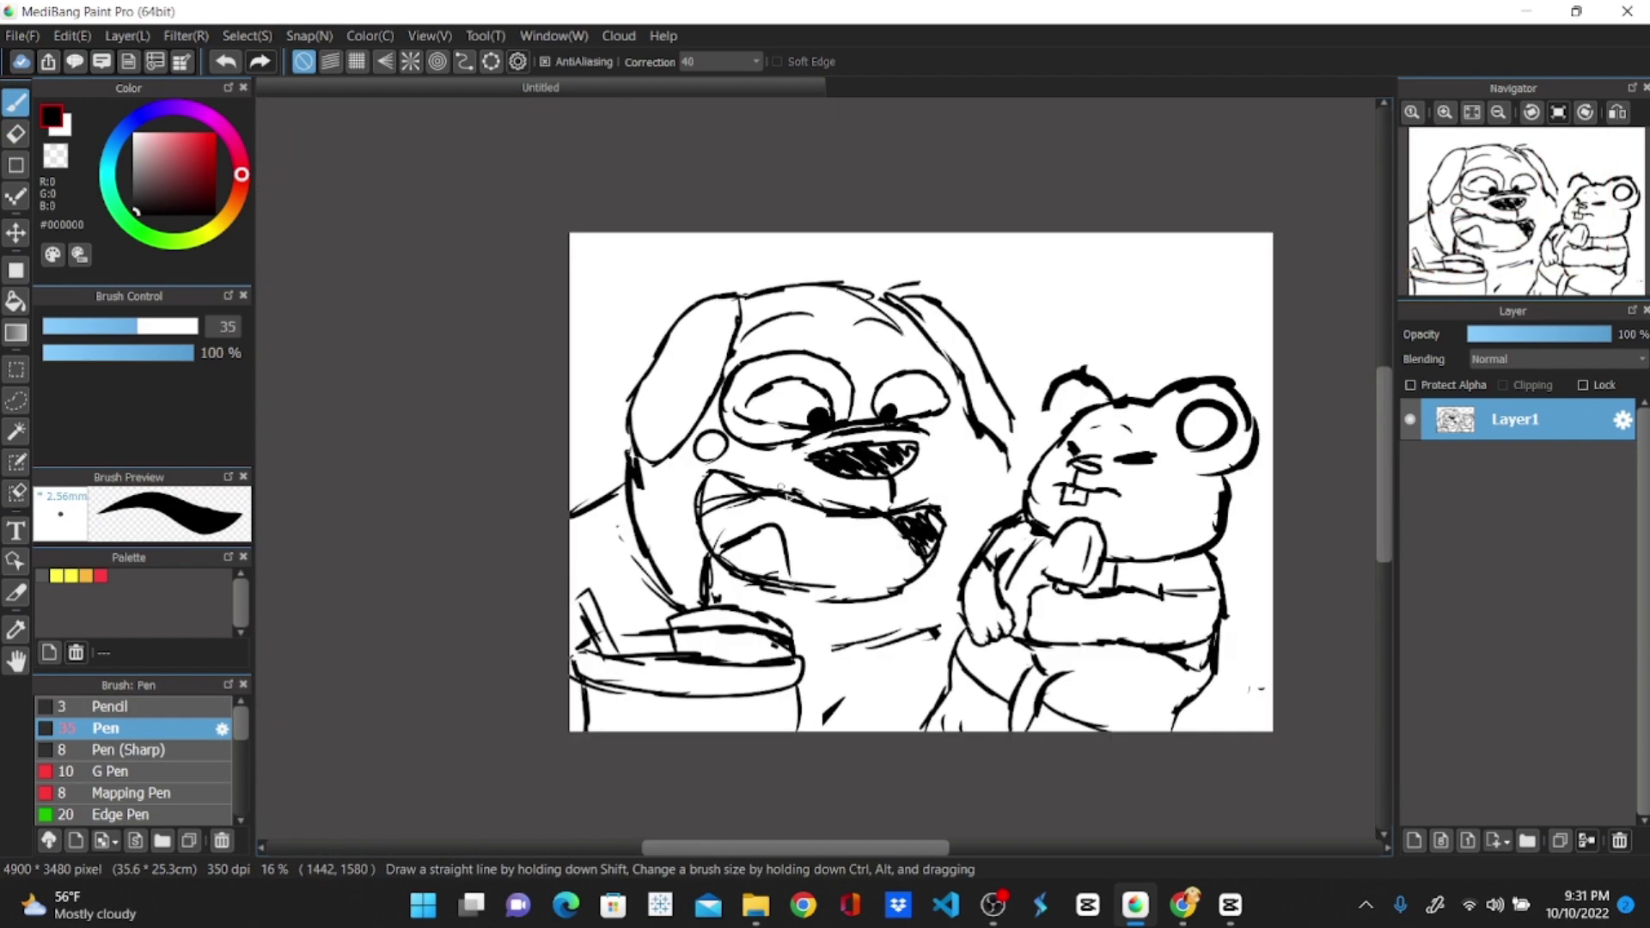
{"action": "scroll", "coordinate": [782, 488], "scroll_direction": "up", "scroll_amount": 3}
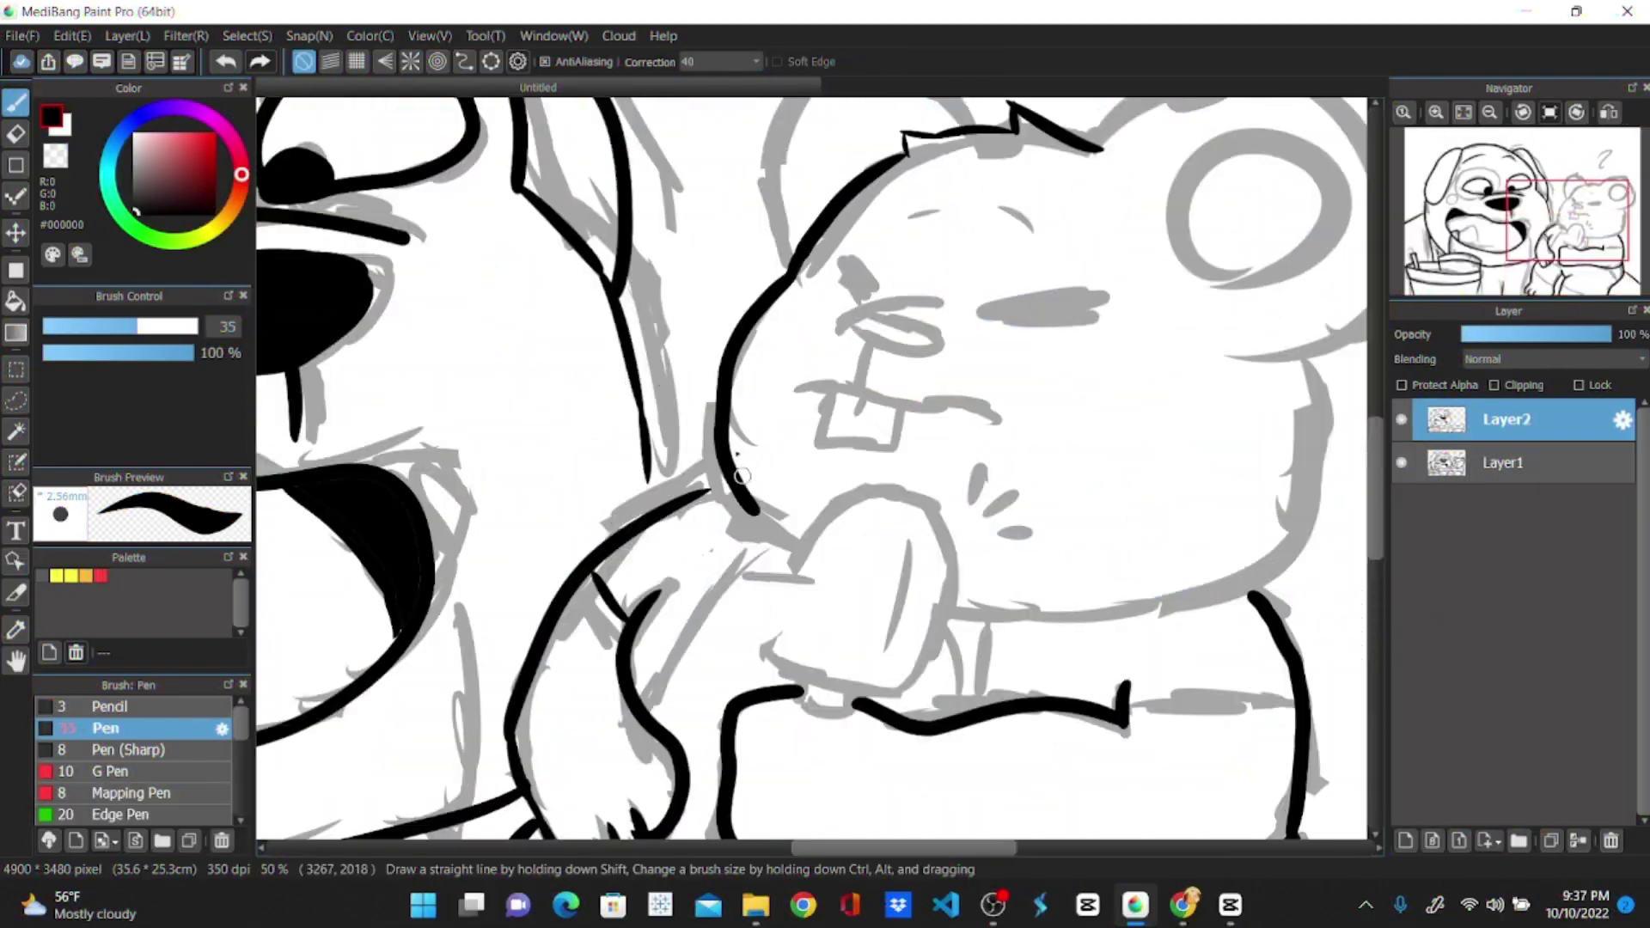
Ink the small animal's mouth, tooth, nose and eyes in black over the grey sketch
{"action": "left_click_drag", "start_coordinate": [797, 380], "coordinate": [994, 421]}
{"action": "mouse_move", "coordinate": [971, 297]}
{"action": "left_mouse_down"}
{"action": "mouse_move", "coordinate": [875, 245]}
{"action": "mouse_move", "coordinate": [789, 436]}
{"action": "left_mouse_up"}
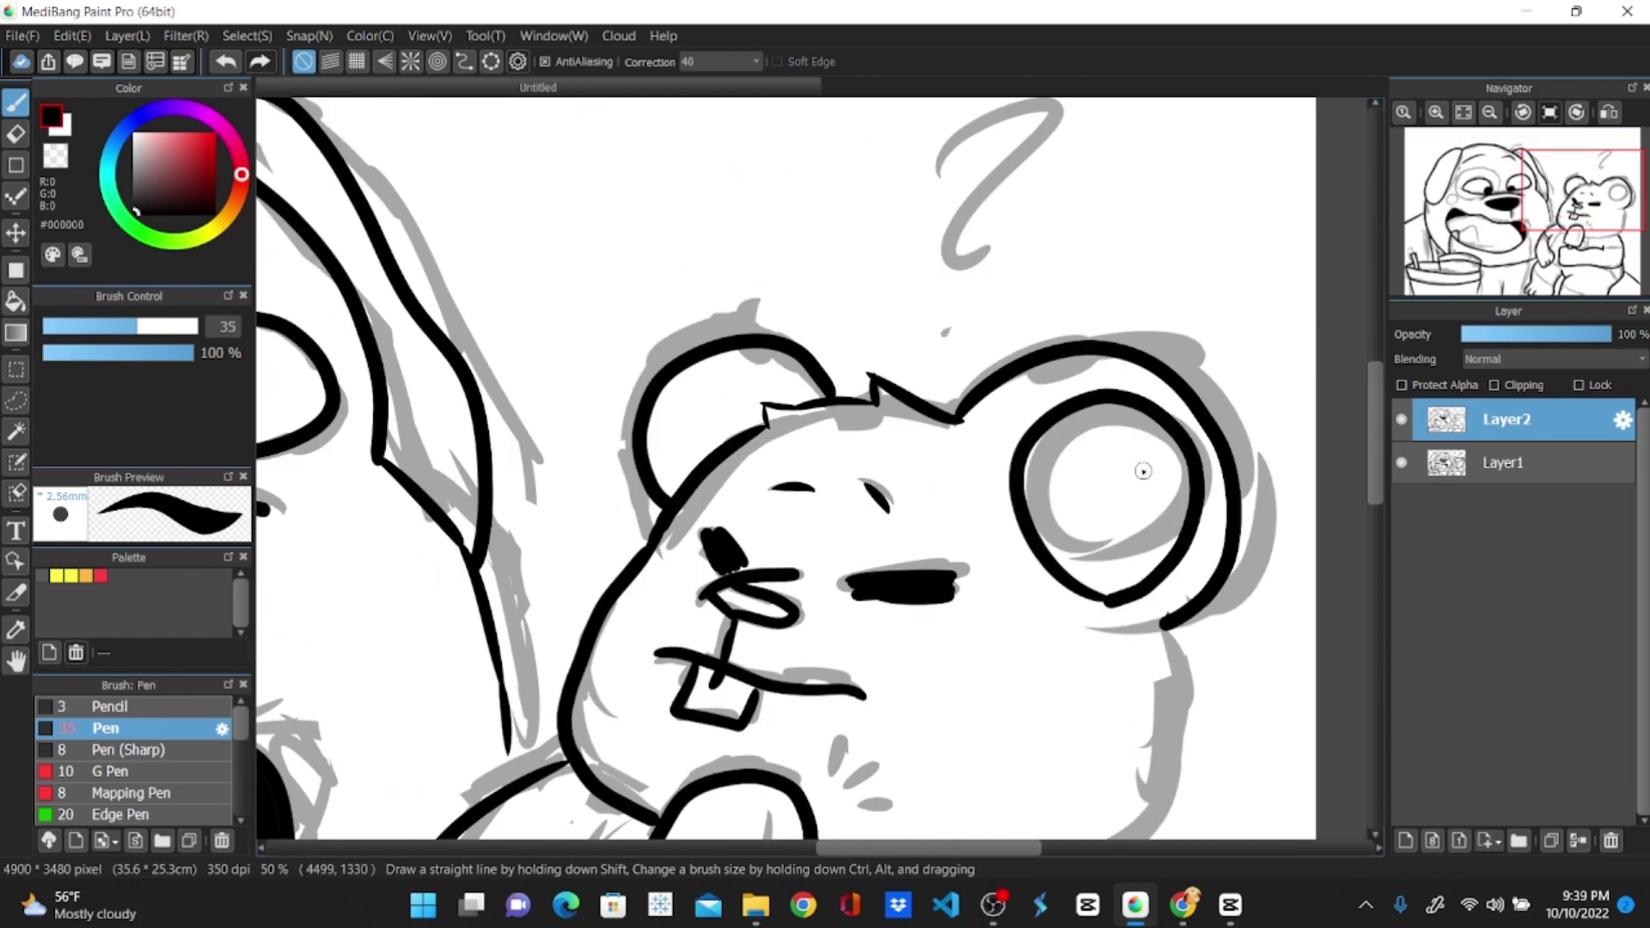
Hide the rough sketch on Layer1, leaving the ink lines of Layer2 shown
{"action": "scroll", "coordinate": [945, 465], "scroll_direction": "down", "scroll_amount": 3}
{"action": "left_click", "coordinate": [1399, 466]}
{"action": "left_click", "coordinate": [1399, 466]}
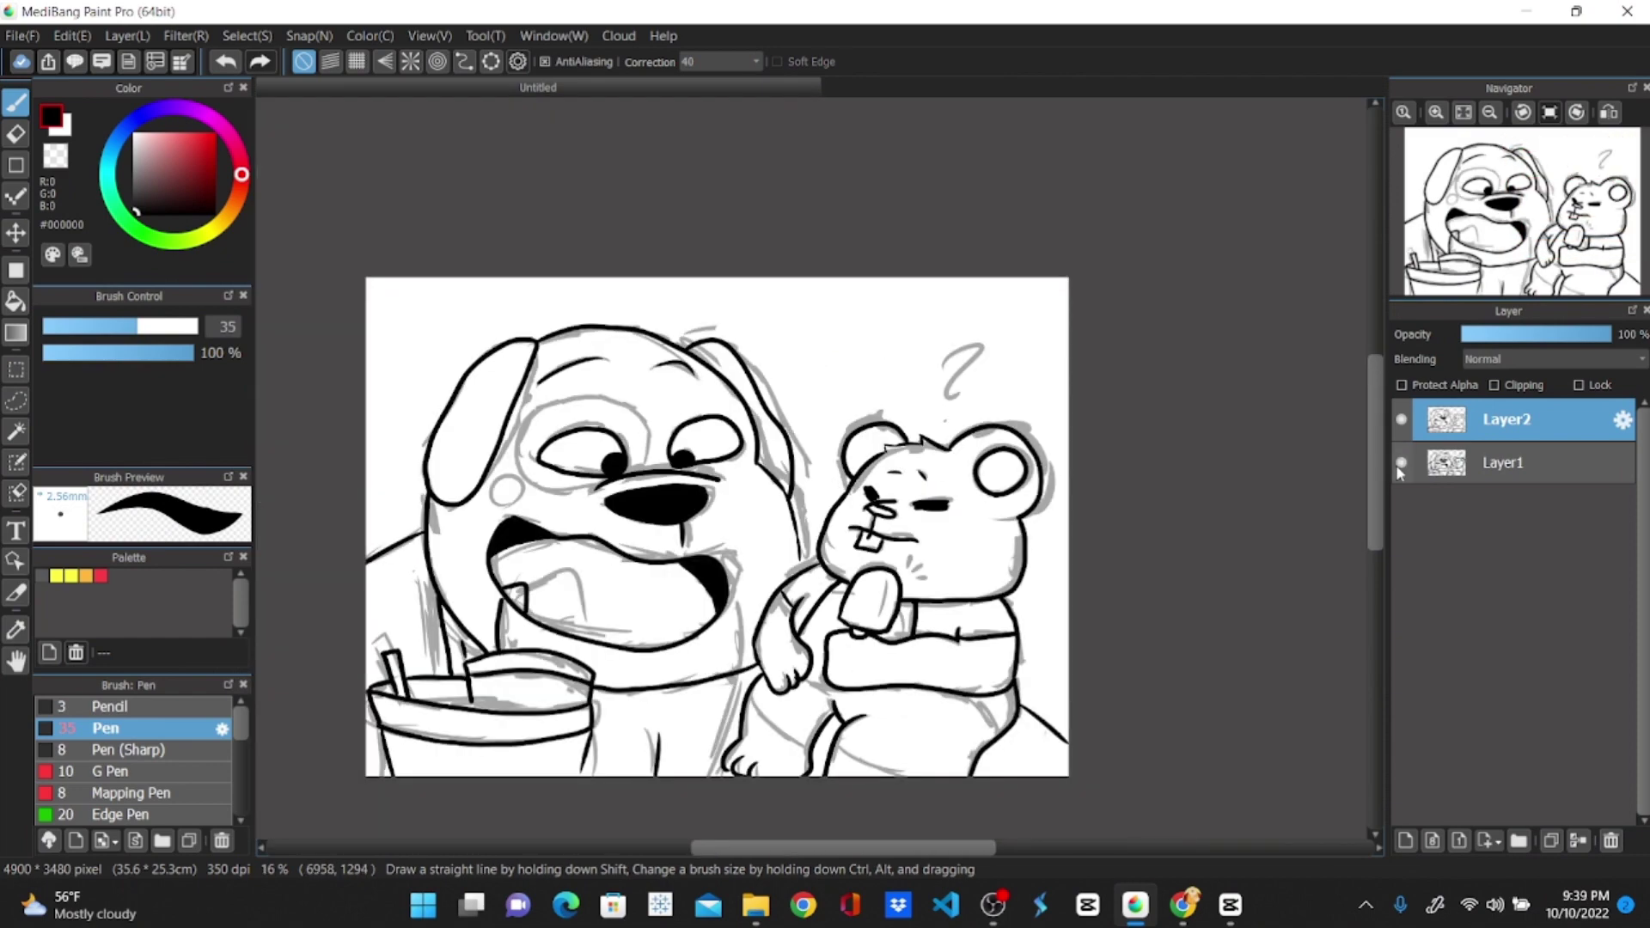
{"action": "left_click", "coordinate": [1401, 464]}
{"action": "scroll", "coordinate": [812, 473], "scroll_direction": "up", "scroll_amount": 3}
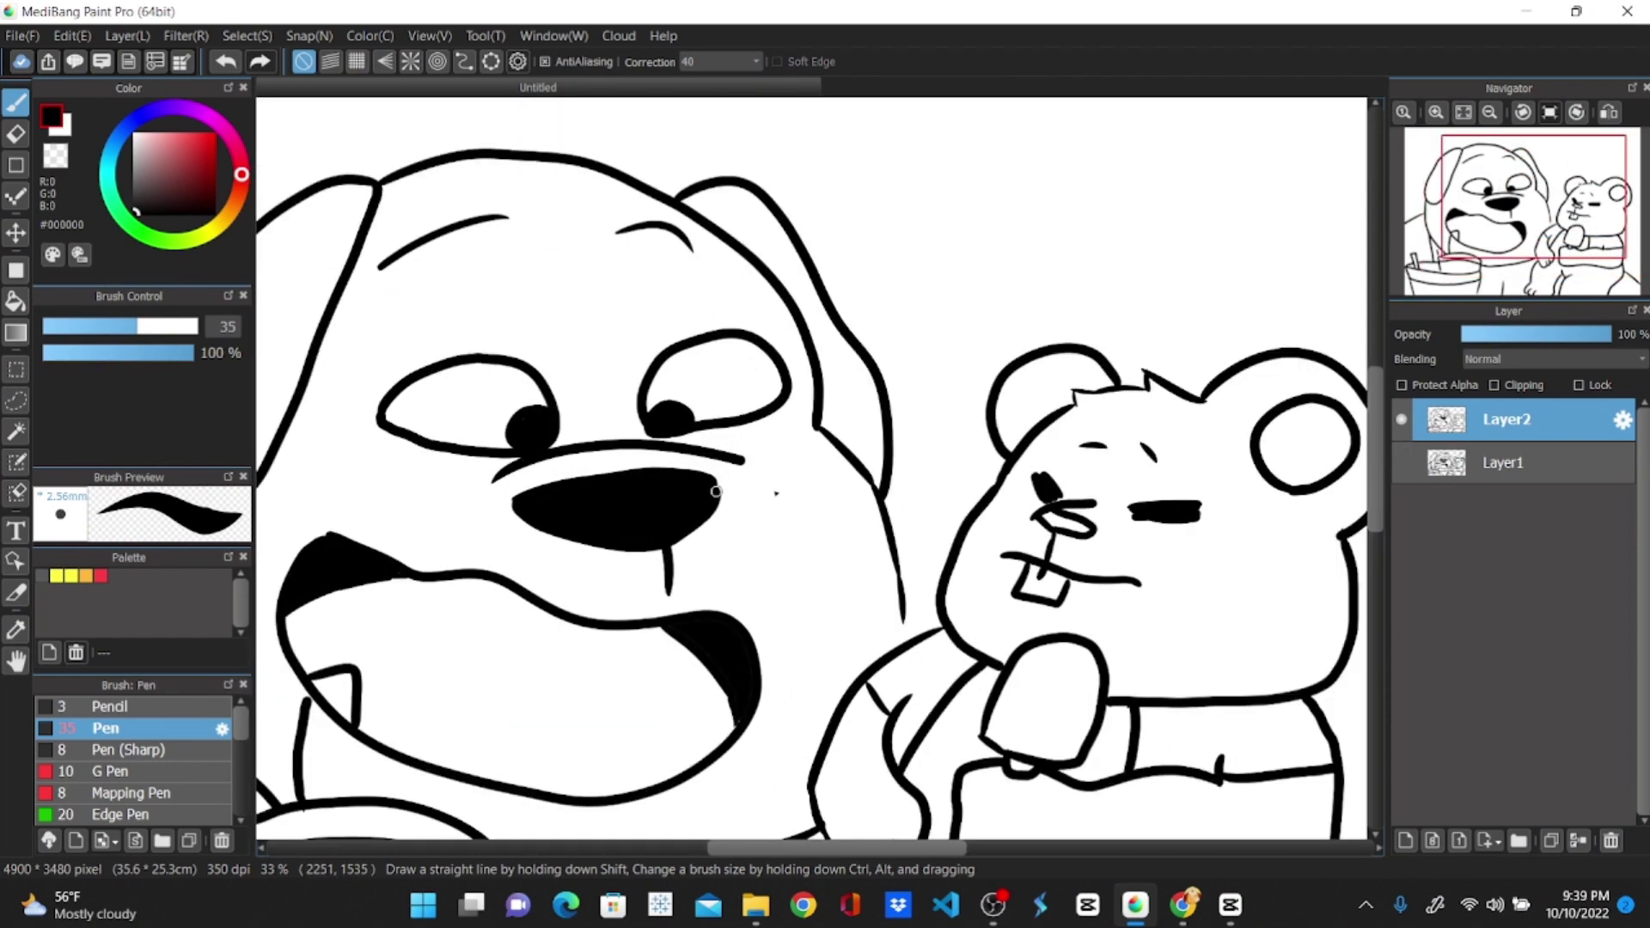
Add a new layer for colouring and move it beneath Layer1 at the end of the layer stack
{"action": "left_click", "coordinate": [1403, 842]}
{"action": "left_click_drag", "start_coordinate": [1503, 421], "coordinate": [1473, 546]}
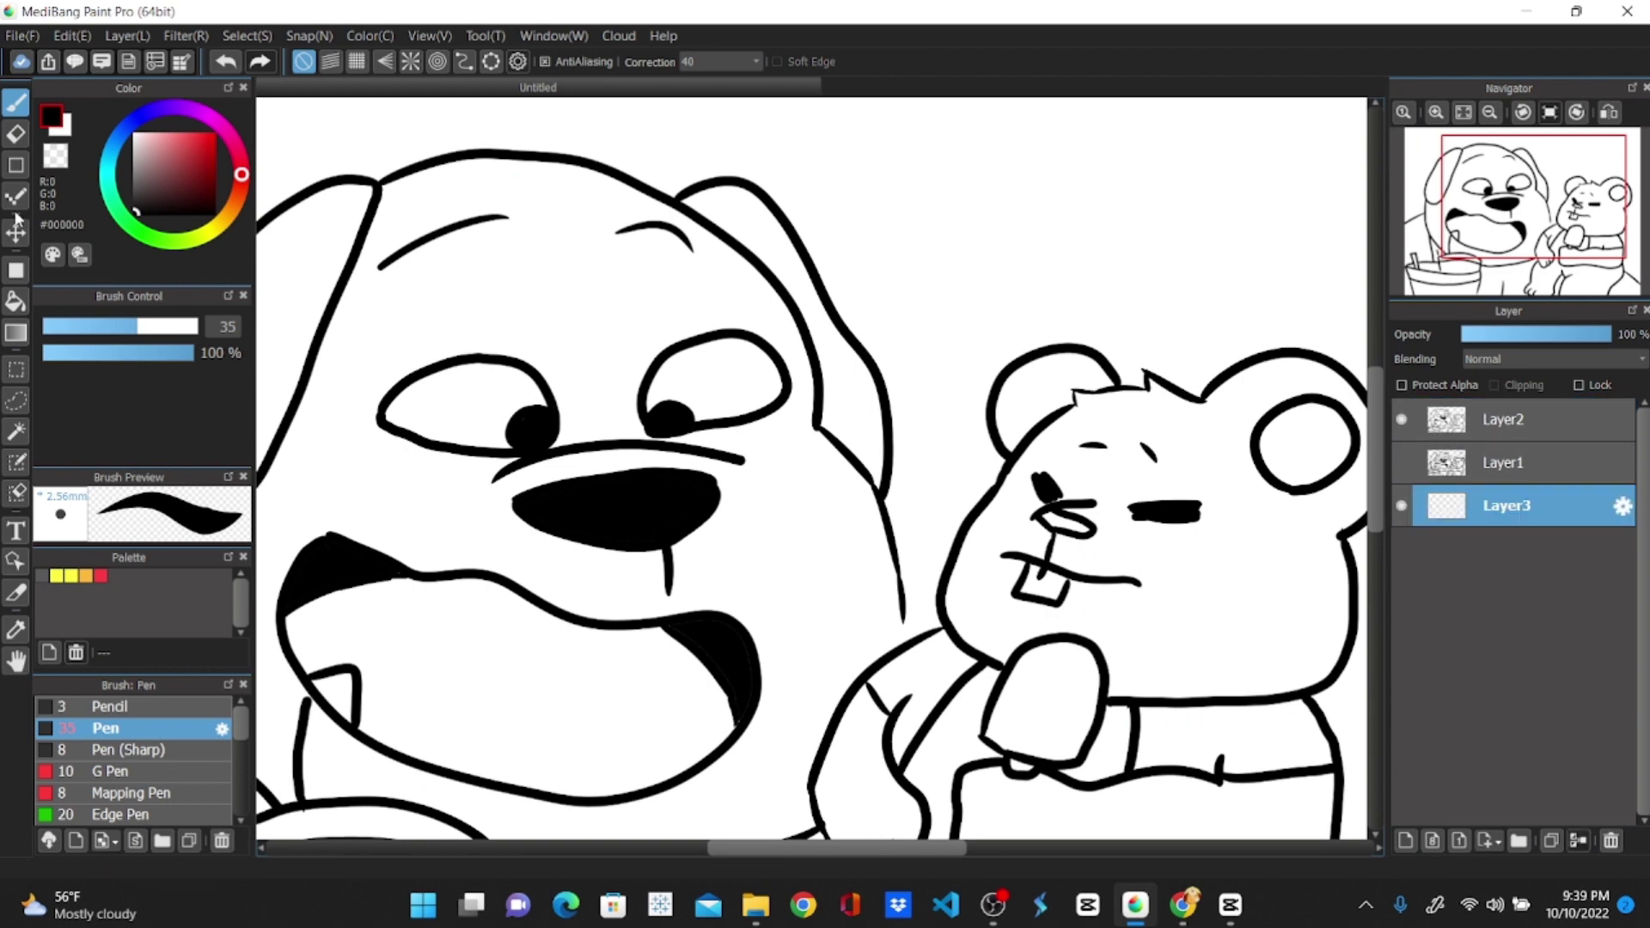
{"action": "left_click", "coordinate": [15, 300]}
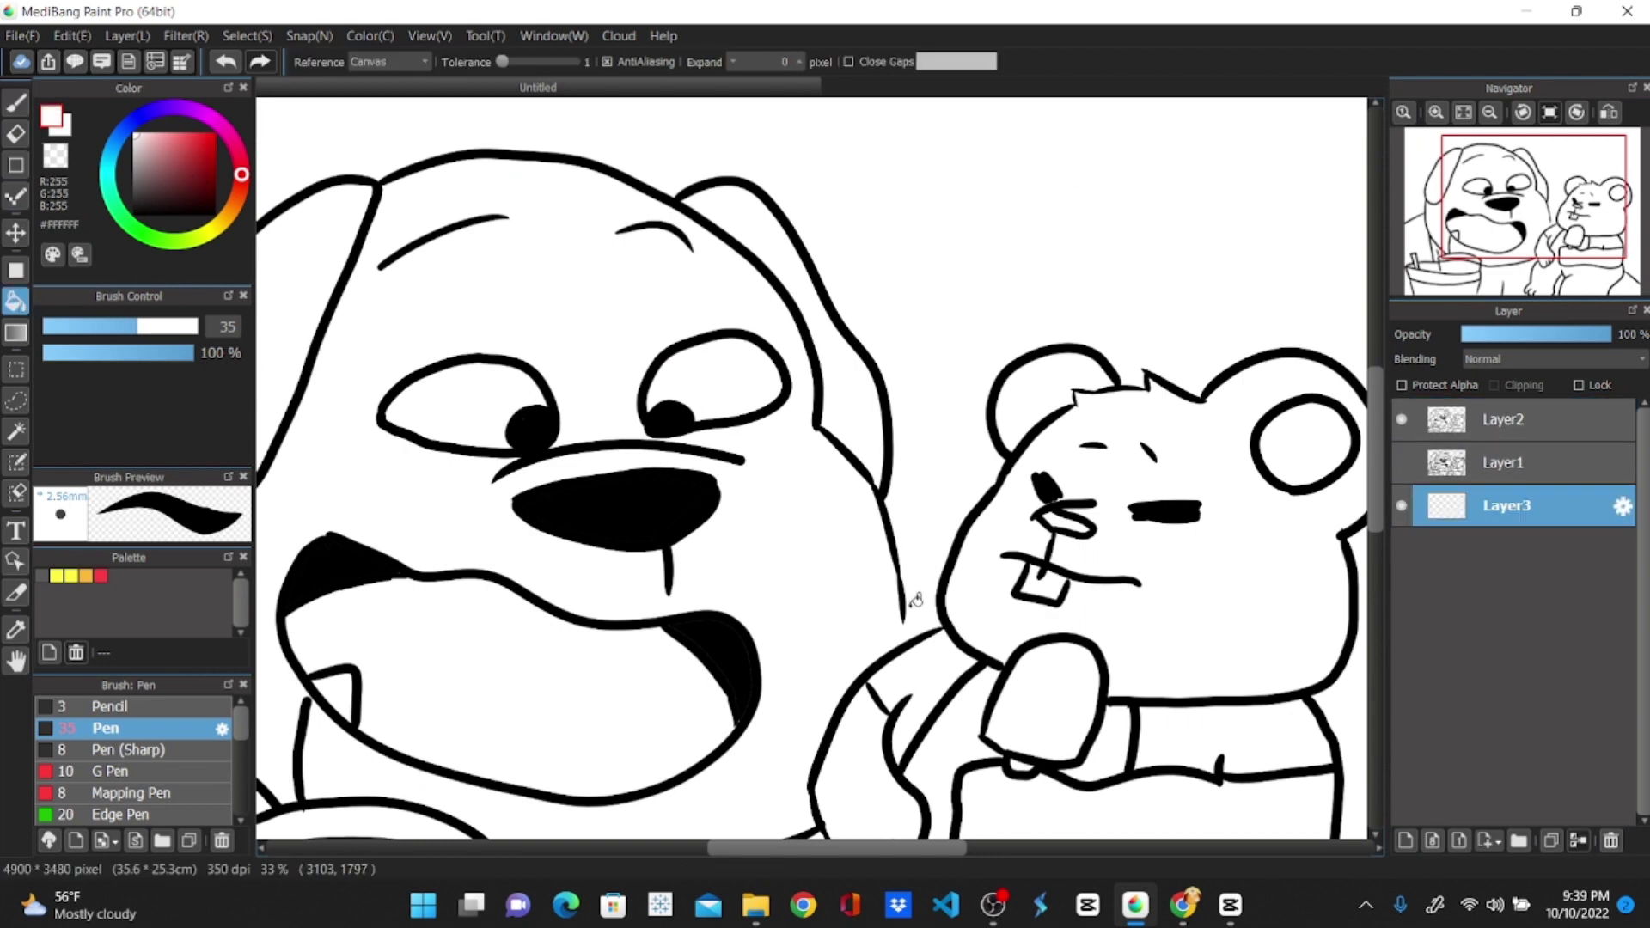
{"action": "left_click_drag", "start_coordinate": [815, 873], "coordinate": [717, 864]}
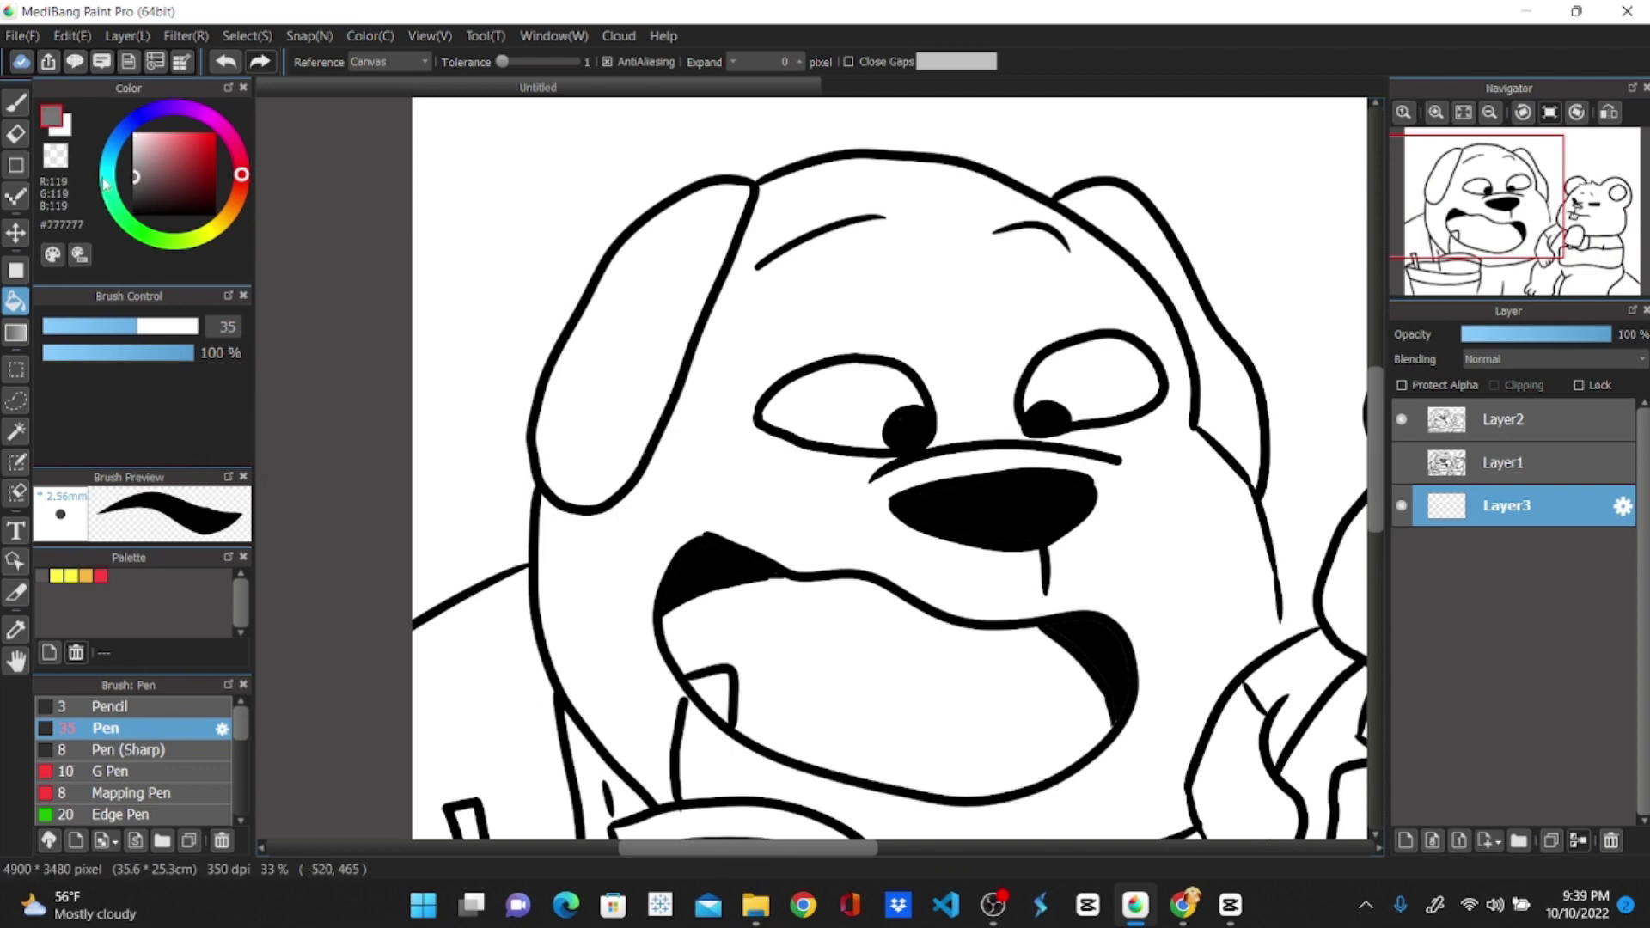
Set the pen to dark grey #616161 at size 335 and try a patch around the dog's larger eye
{"action": "left_click", "coordinate": [135, 186]}
{"action": "left_click", "coordinate": [16, 102]}
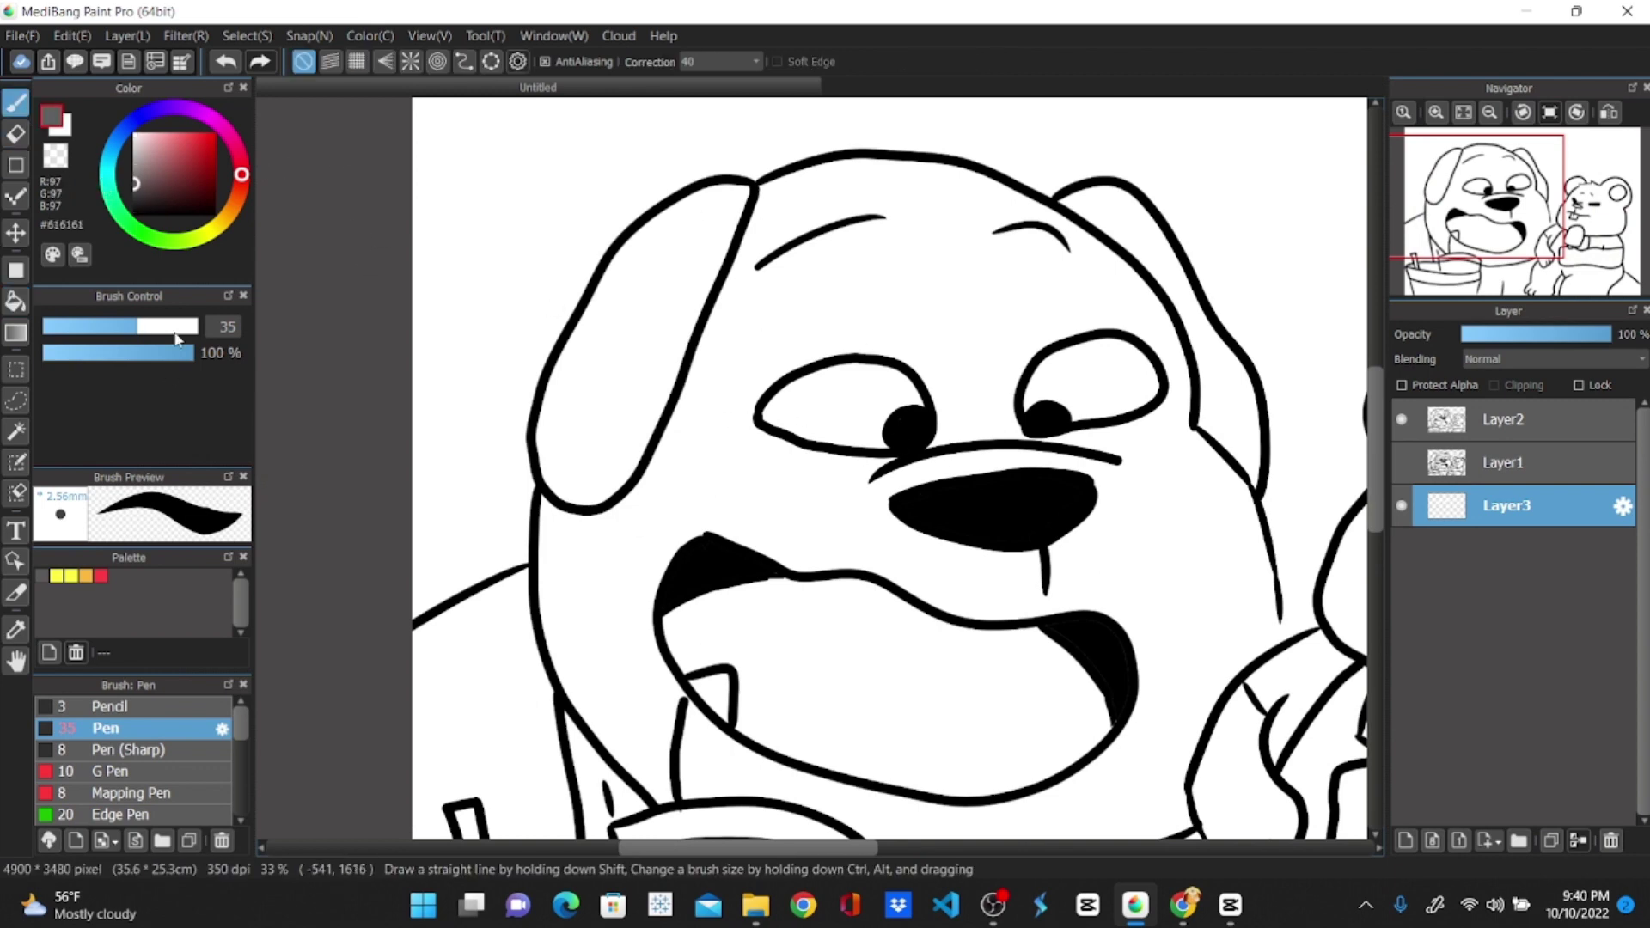
{"action": "mouse_move", "coordinate": [137, 327]}
{"action": "left_mouse_down"}
{"action": "mouse_move", "coordinate": [206, 325]}
{"action": "mouse_move", "coordinate": [224, 301]}
{"action": "left_mouse_up"}
{"action": "left_click_drag", "start_coordinate": [782, 432], "coordinate": [938, 380]}
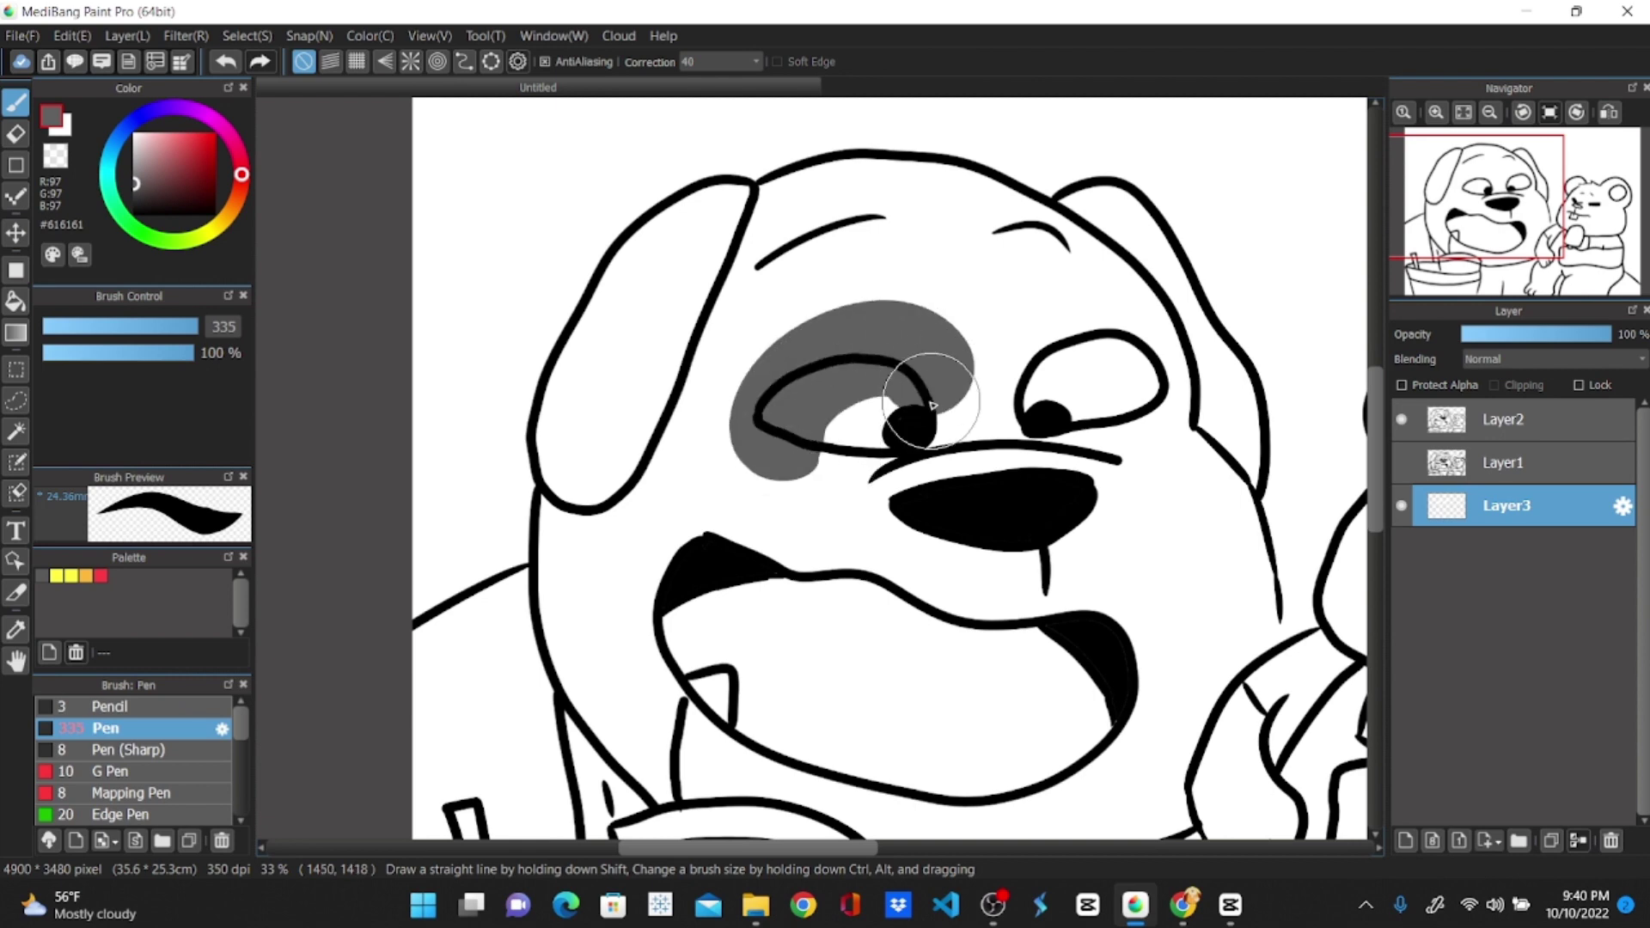
{"action": "key", "text": "ctrl+z"}
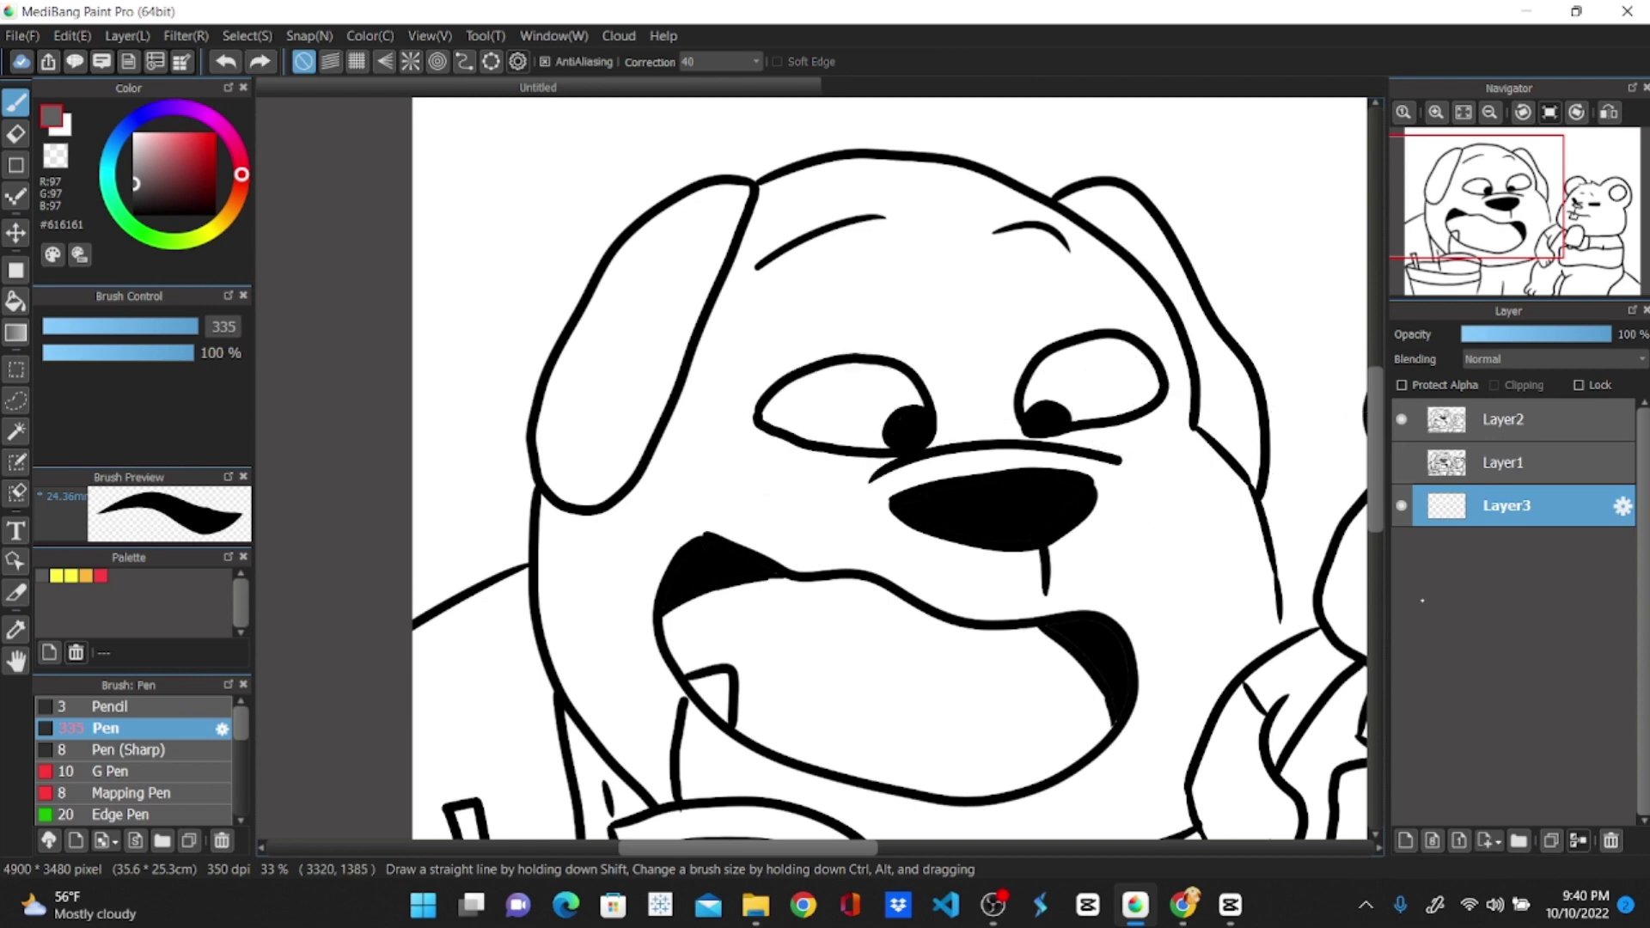
Try painting the dark grey eye patch on another new layer beneath Layer3
{"action": "left_click", "coordinate": [1405, 841]}
{"action": "left_click_drag", "start_coordinate": [1472, 504], "coordinate": [1486, 554]}
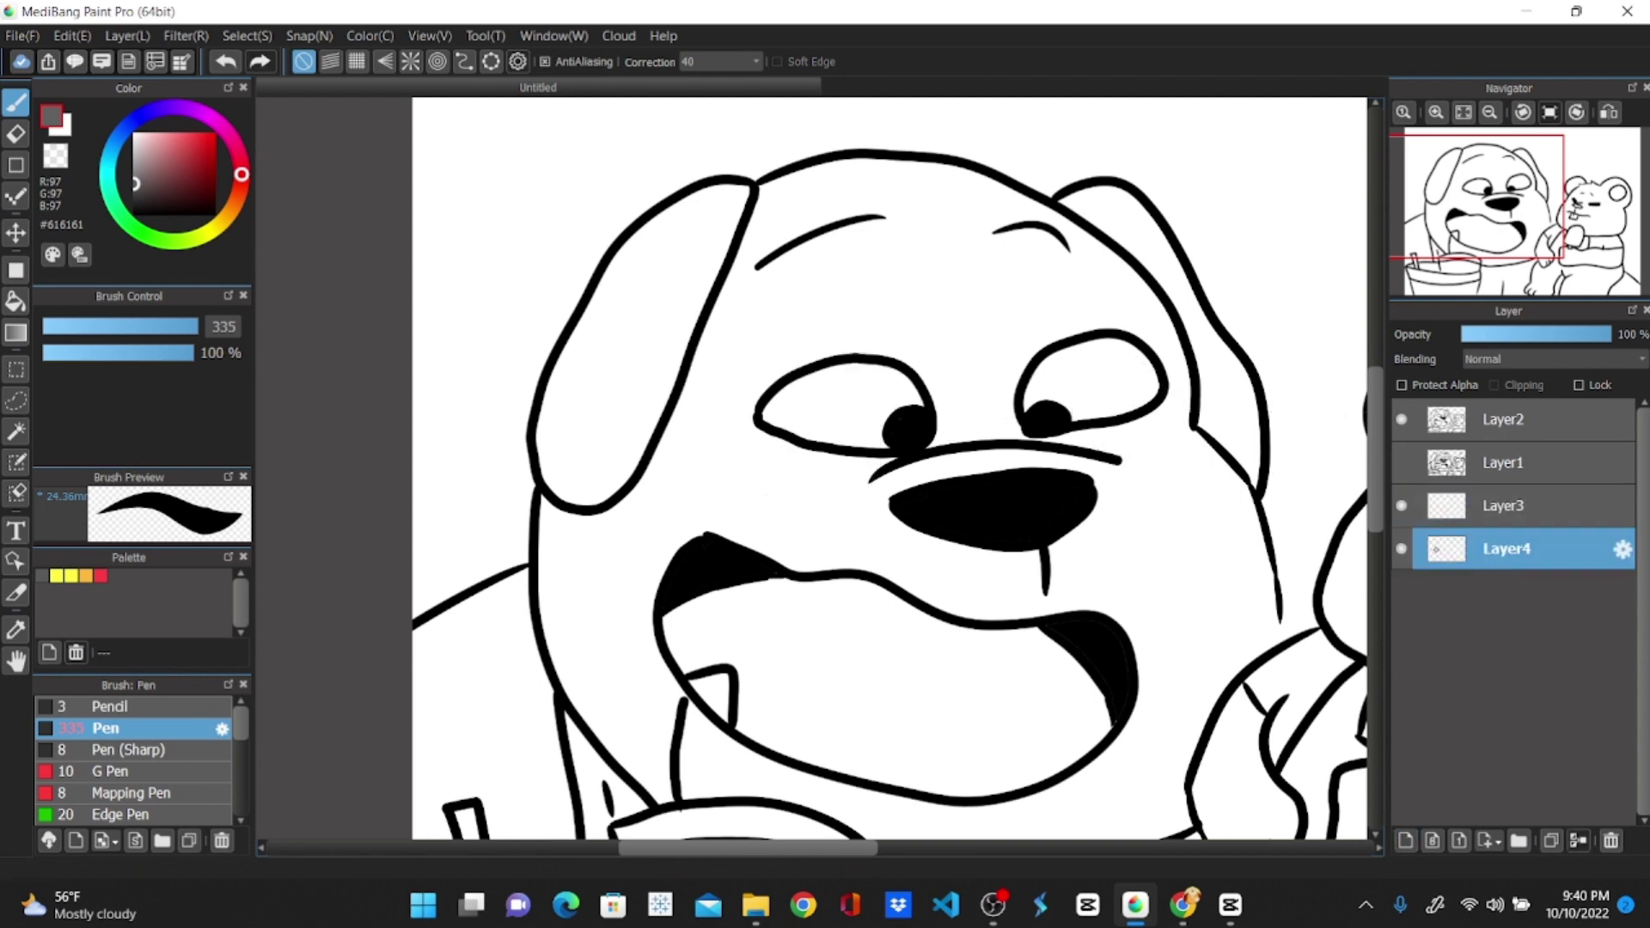
{"action": "mouse_move", "coordinate": [785, 378]}
{"action": "left_mouse_down"}
{"action": "mouse_move", "coordinate": [884, 354]}
{"action": "mouse_move", "coordinate": [912, 414]}
{"action": "left_mouse_up"}
{"action": "key", "text": "ctrl+z"}
{"action": "mouse_move", "coordinate": [823, 467]}
{"action": "left_mouse_down"}
{"action": "mouse_move", "coordinate": [752, 412]}
{"action": "mouse_move", "coordinate": [872, 382]}
{"action": "mouse_move", "coordinate": [854, 435]}
{"action": "mouse_move", "coordinate": [855, 398]}
{"action": "mouse_move", "coordinate": [951, 395]}
{"action": "mouse_move", "coordinate": [960, 412]}
{"action": "mouse_move", "coordinate": [911, 455]}
{"action": "mouse_move", "coordinate": [790, 491]}
{"action": "mouse_move", "coordinate": [814, 481]}
{"action": "mouse_move", "coordinate": [746, 385]}
{"action": "mouse_move", "coordinate": [933, 423]}
{"action": "mouse_move", "coordinate": [933, 383]}
{"action": "left_mouse_up"}
{"action": "key", "text": "ctrl+z"}
{"action": "key", "text": "ctrl+z"}
{"action": "key", "text": "ctrl+z"}
{"action": "key", "text": "ctrl+z"}
{"action": "key", "text": "ctrl+z"}
{"action": "key", "text": "ctrl+z"}
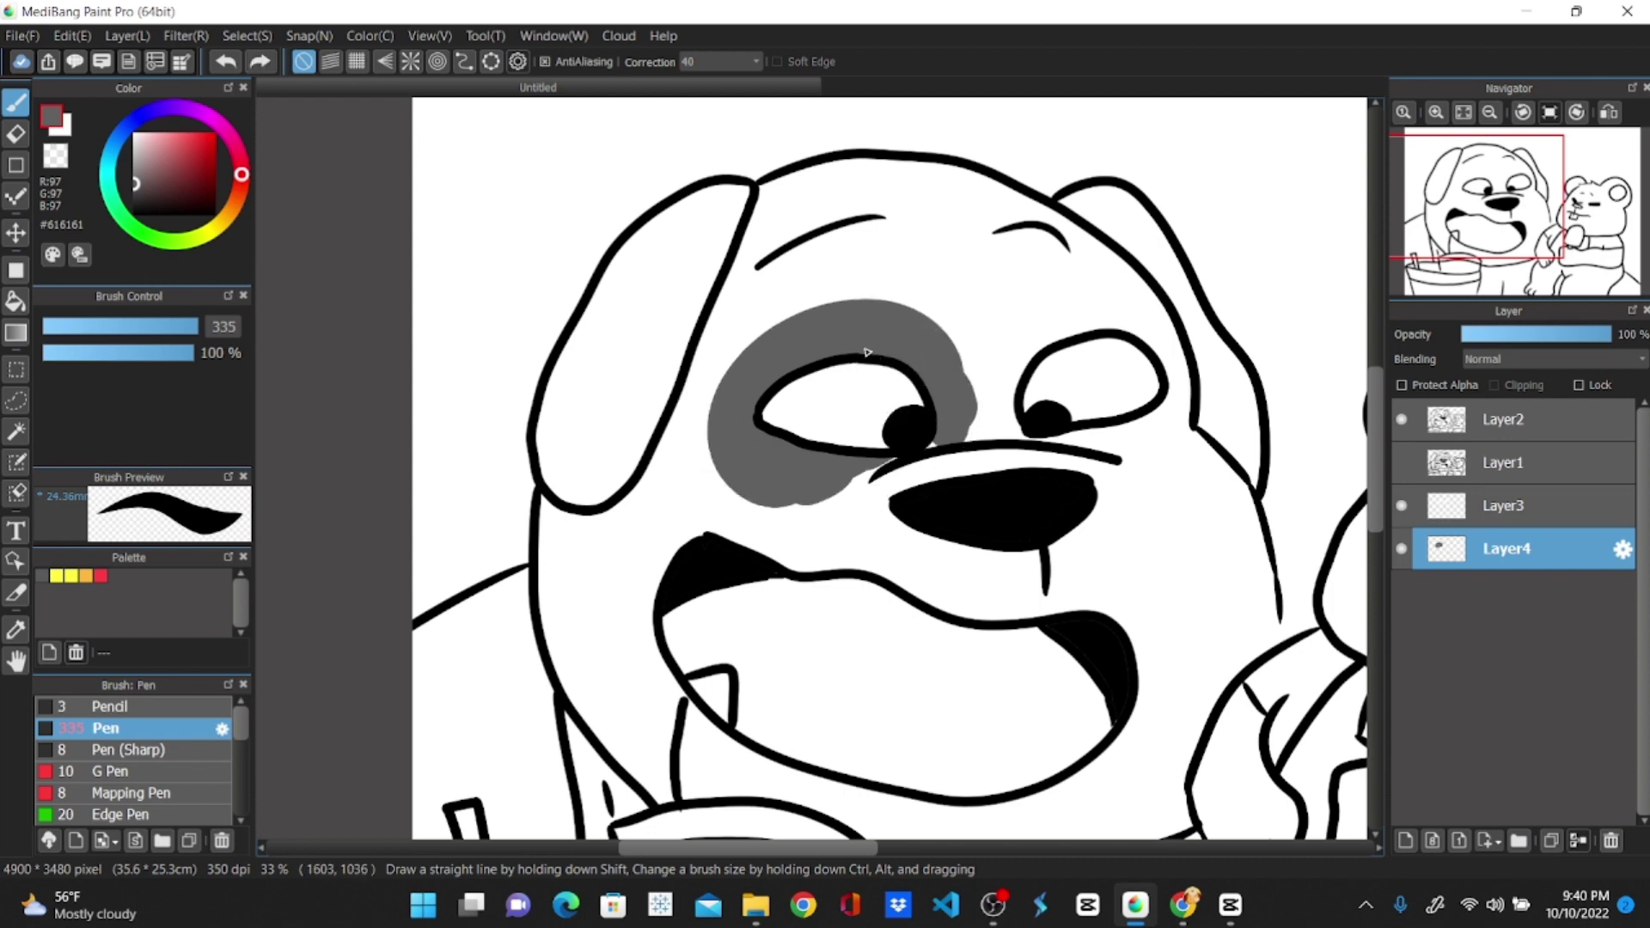
Try the dog's eye patch again as a fuller round shape, undoing it together with its layer
{"action": "key", "text": "ctrl+y"}
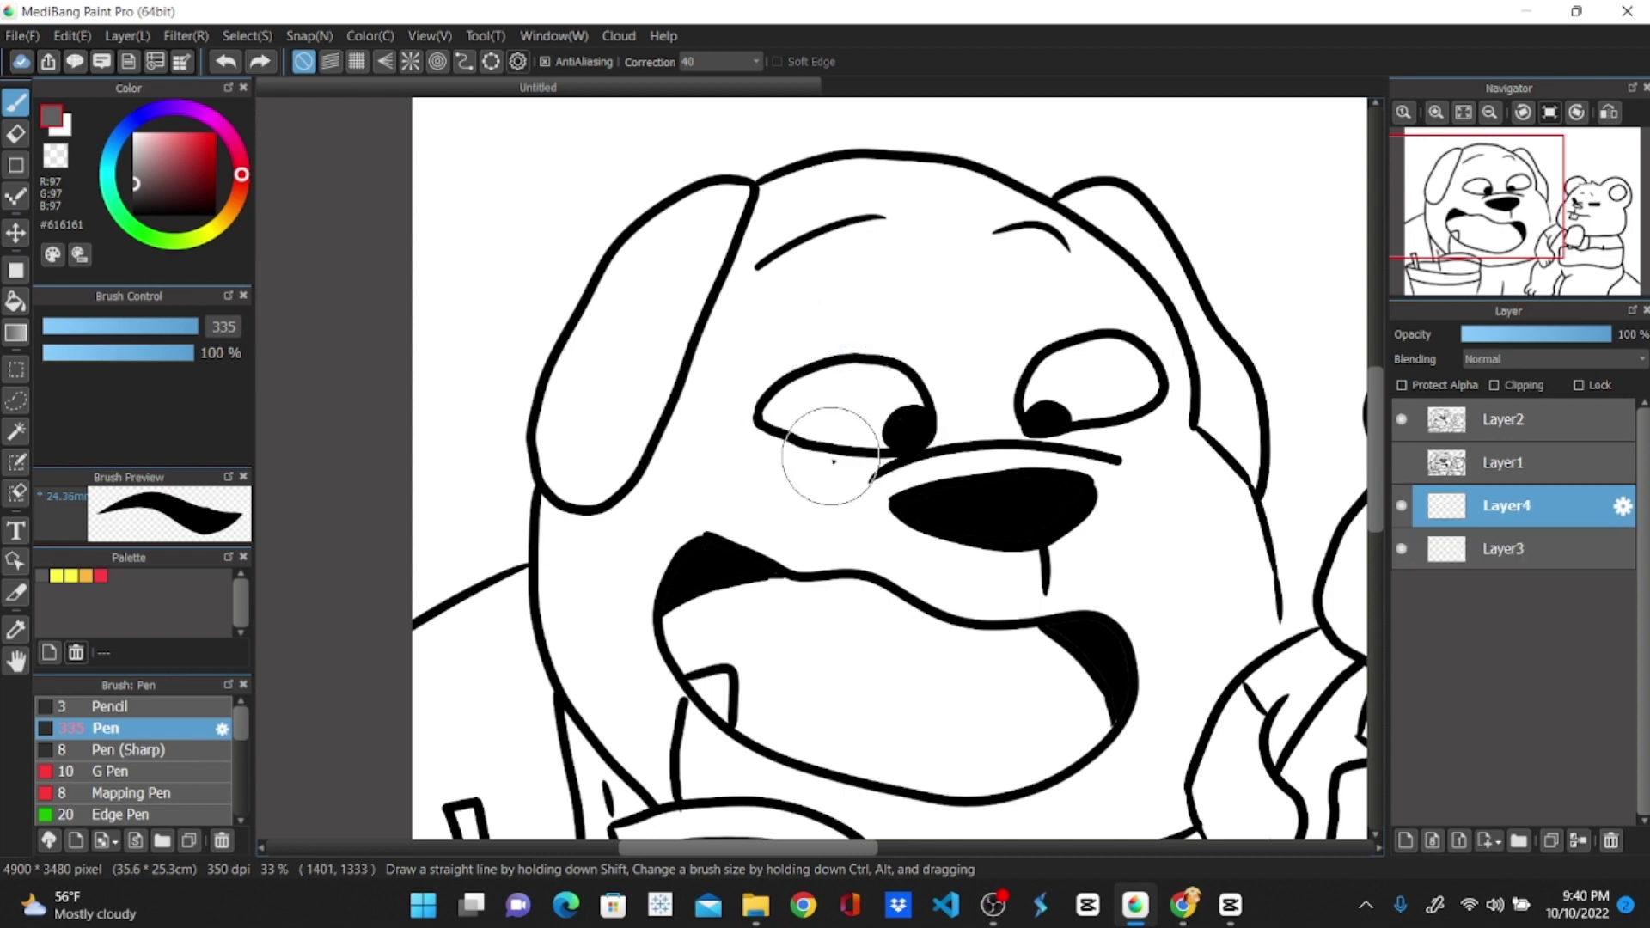
{"action": "key", "text": "ctrl+y"}
{"action": "key", "text": "ctrl+y"}
{"action": "key", "text": "ctrl+y"}
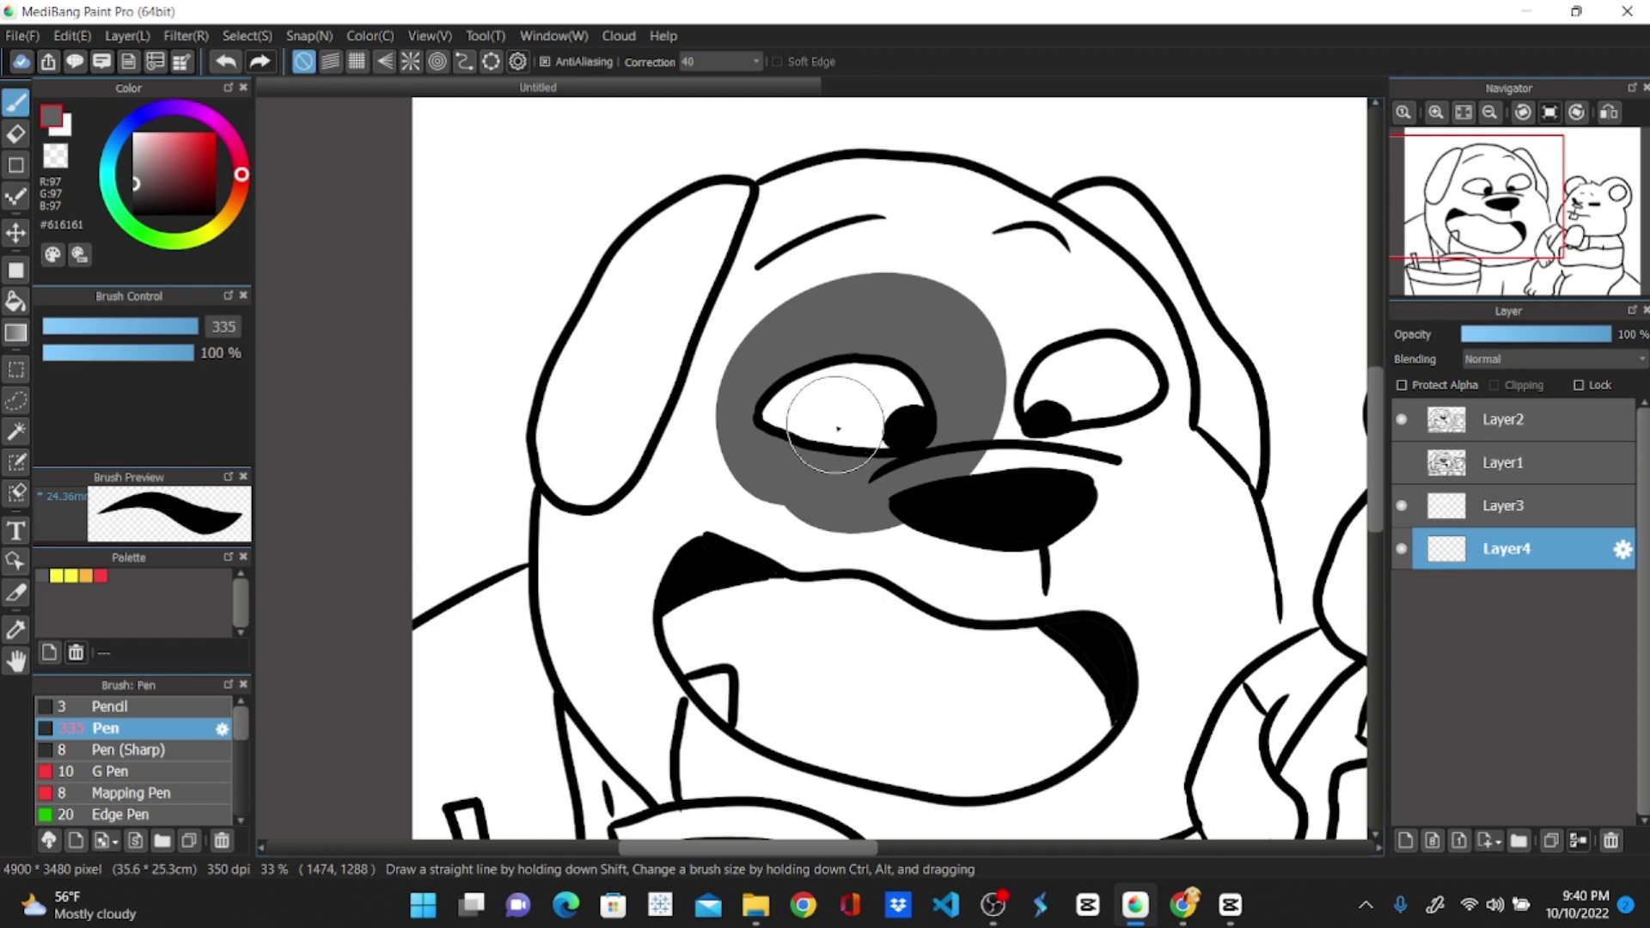
{"action": "key", "text": "ctrl+z"}
{"action": "key", "text": "ctrl+z"}
{"action": "key", "text": "ctrl+z"}
{"action": "mouse_move", "coordinate": [799, 472]}
{"action": "left_mouse_down"}
{"action": "mouse_move", "coordinate": [756, 434]}
{"action": "mouse_move", "coordinate": [861, 499]}
{"action": "mouse_move", "coordinate": [852, 396]}
{"action": "mouse_move", "coordinate": [899, 395]}
{"action": "left_mouse_up"}
{"action": "key", "text": "ctrl+z"}
{"action": "key", "text": "ctrl+z"}
{"action": "key", "text": "ctrl+y"}
{"action": "key", "text": "ctrl+y"}
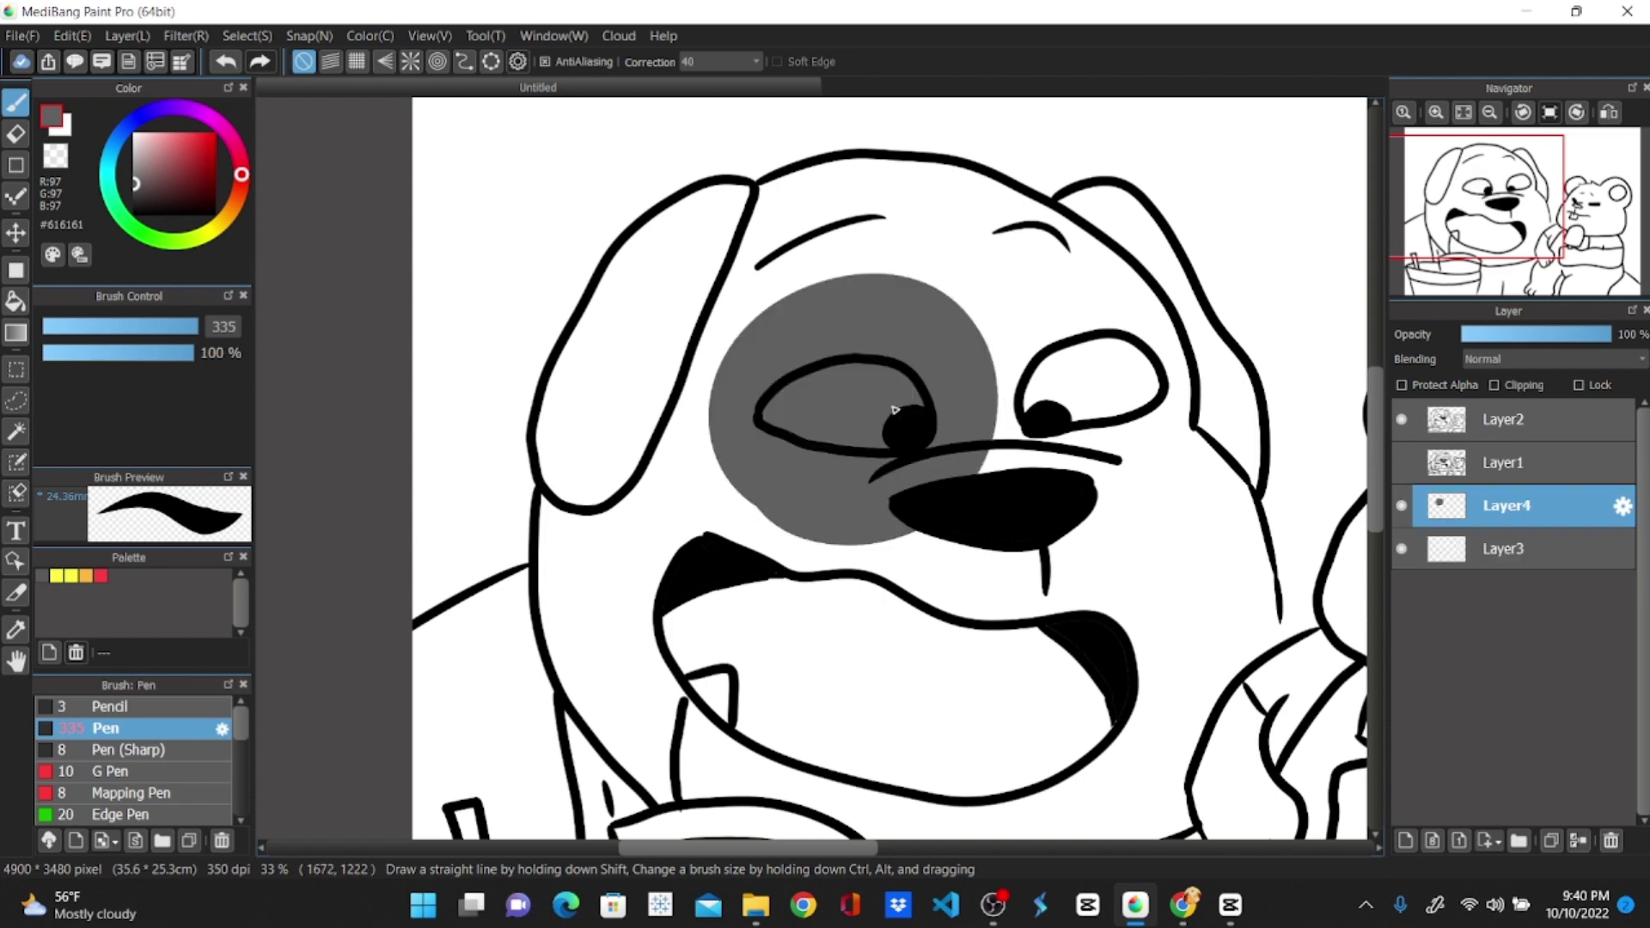
{"action": "key", "text": "ctrl+z"}
{"action": "key", "text": "ctrl+z"}
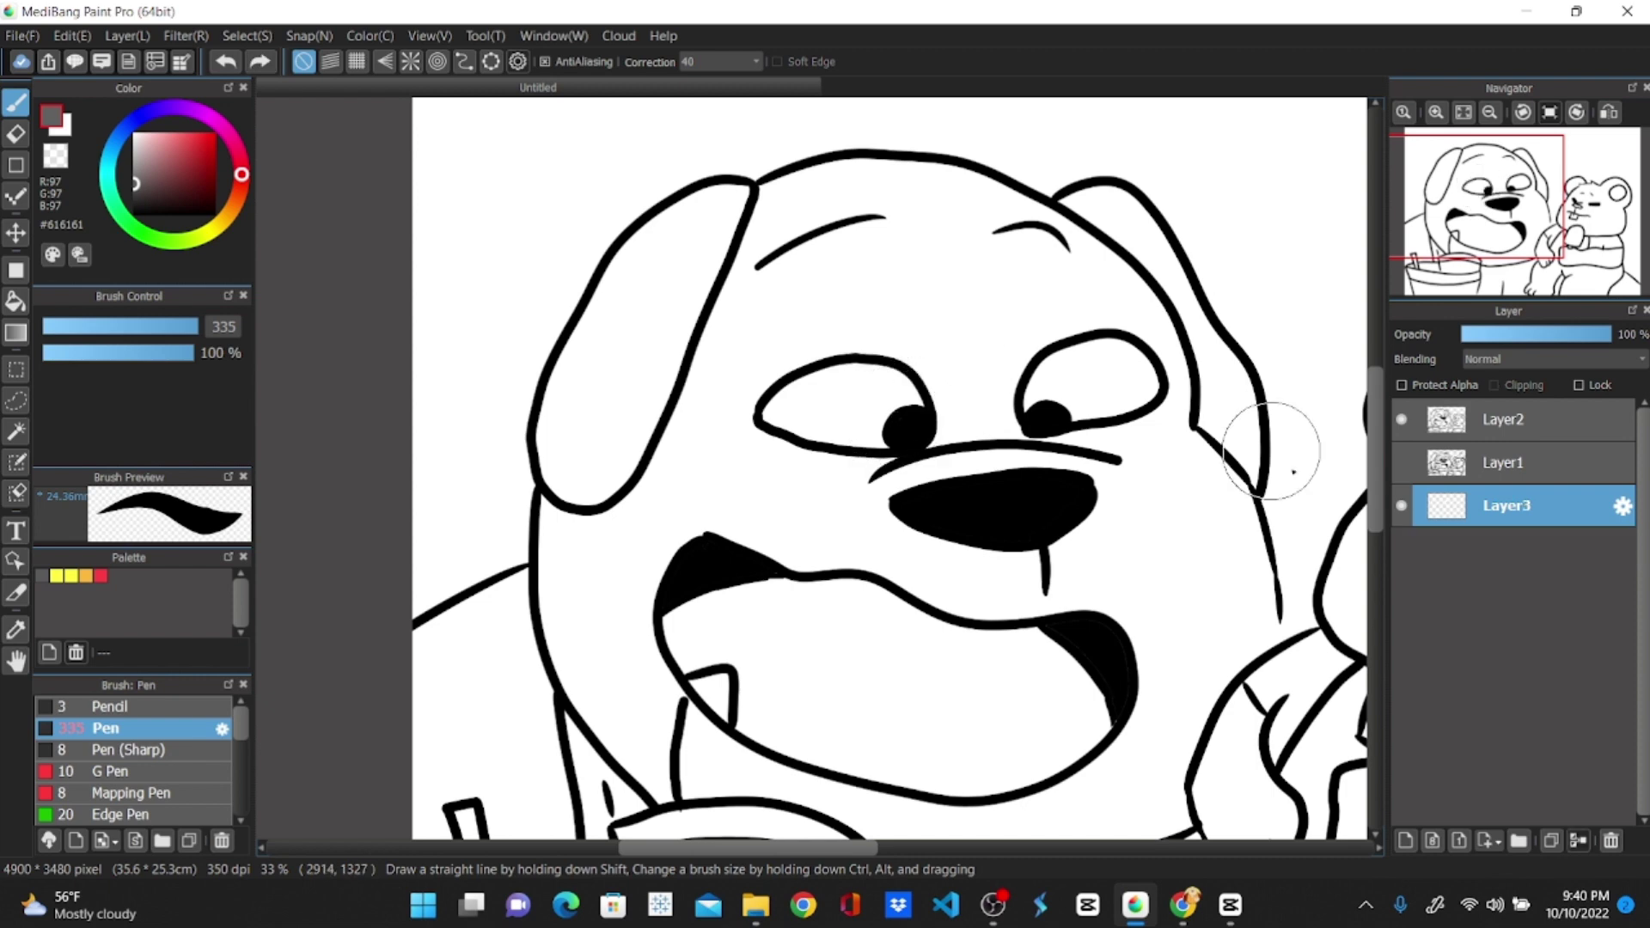
Add a layer beneath Layer3 and paint a dark grey patch around the dog's eye plus a round cheek spot
{"action": "left_click", "coordinate": [1405, 841]}
{"action": "left_click_drag", "start_coordinate": [1508, 509], "coordinate": [1504, 563]}
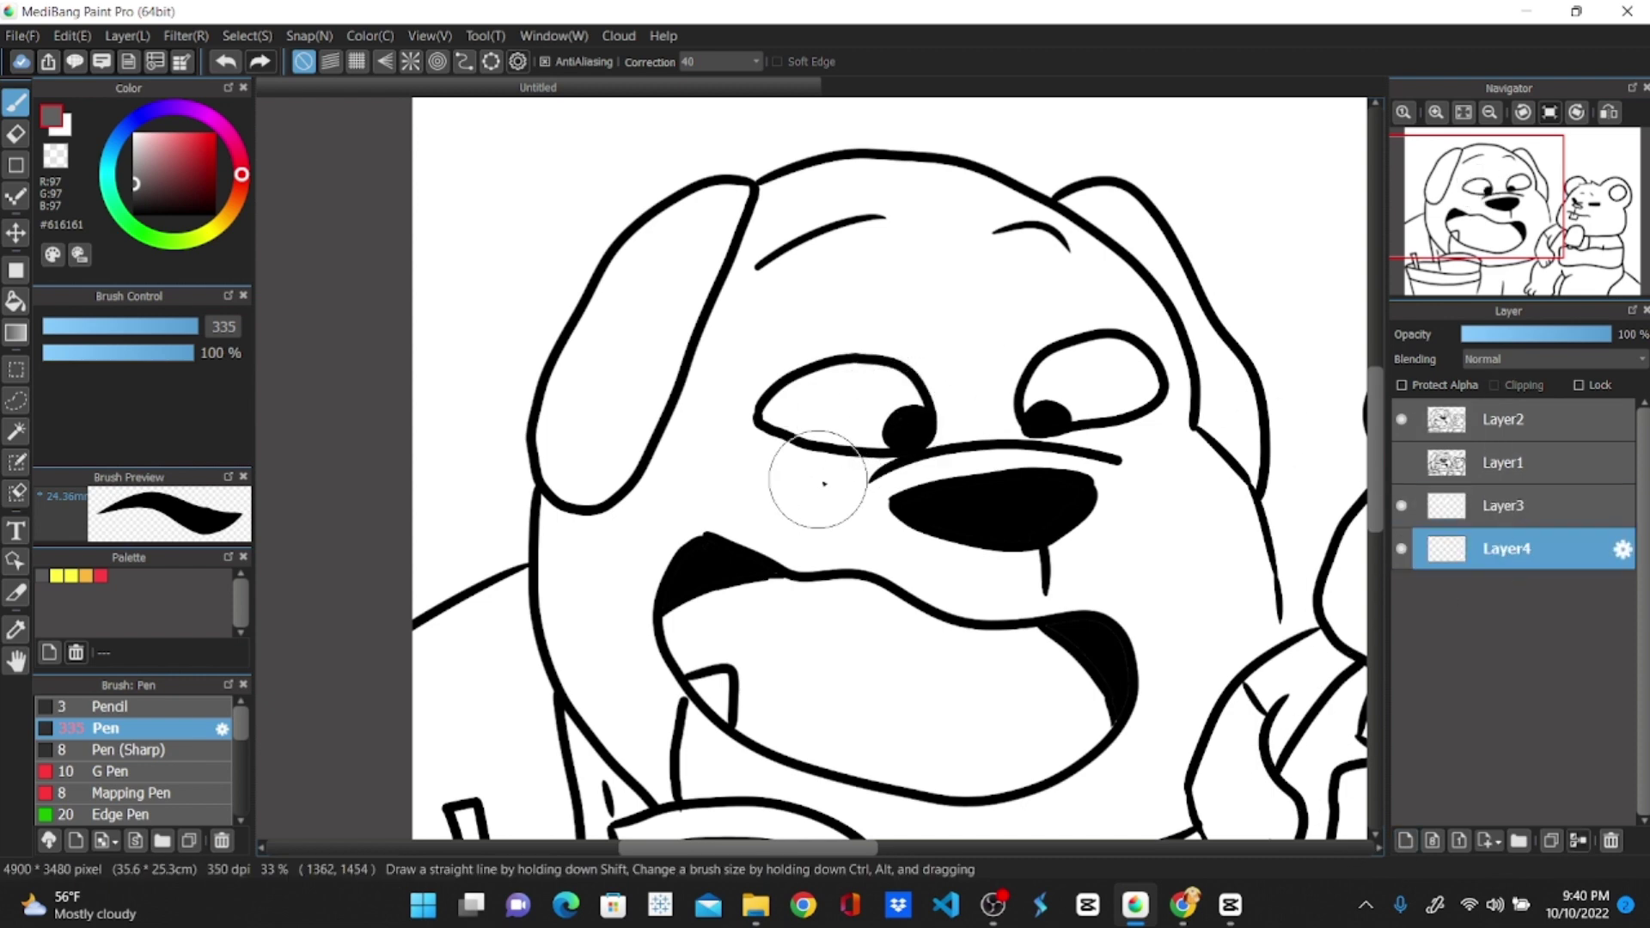
{"action": "mouse_move", "coordinate": [828, 471]}
{"action": "left_mouse_down"}
{"action": "mouse_move", "coordinate": [847, 482]}
{"action": "mouse_move", "coordinate": [832, 481]}
{"action": "left_mouse_up"}
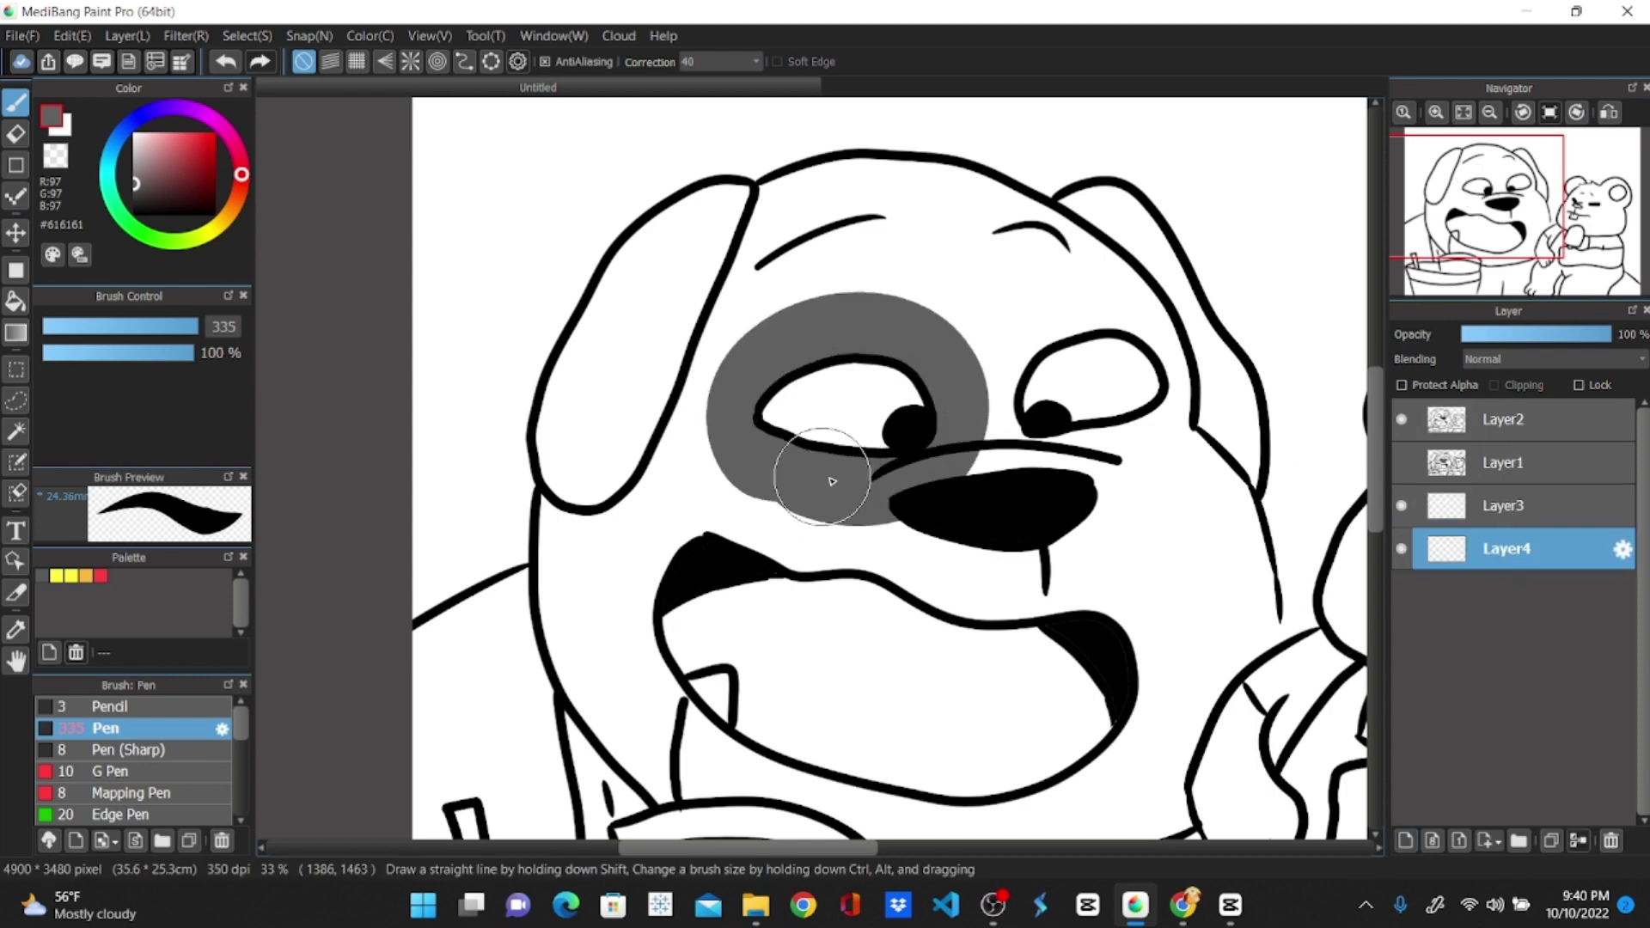
{"action": "left_click", "coordinate": [689, 497]}
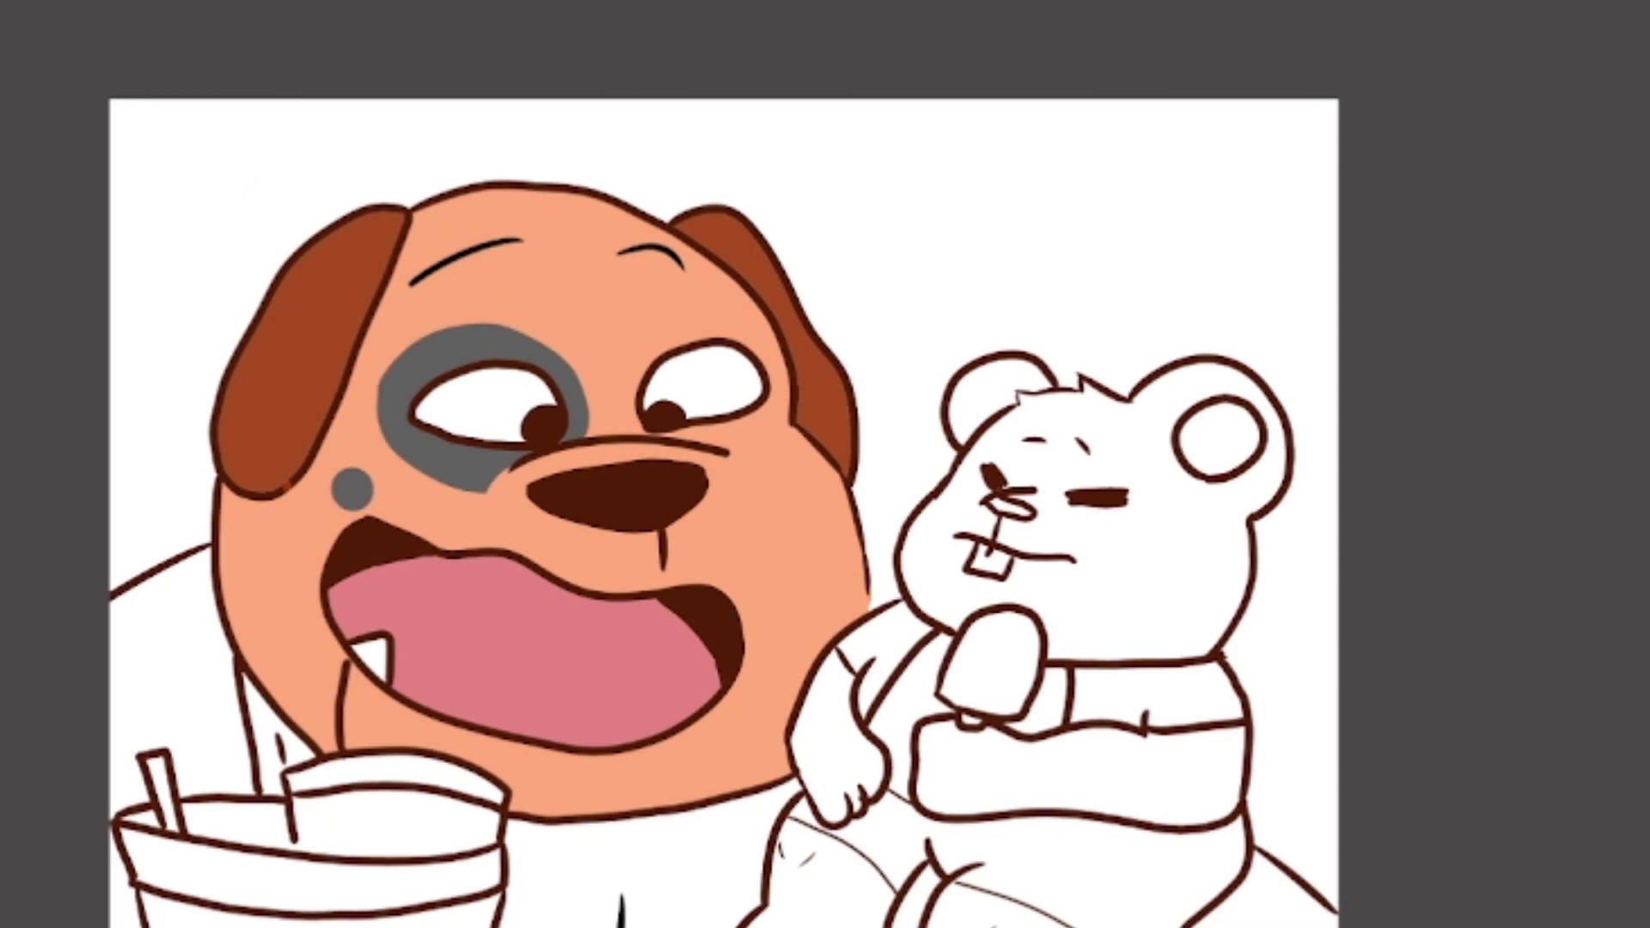
Refill the dog's head with the lighter peach colour #F5B28D
{"action": "left_click", "coordinate": [464, 284]}
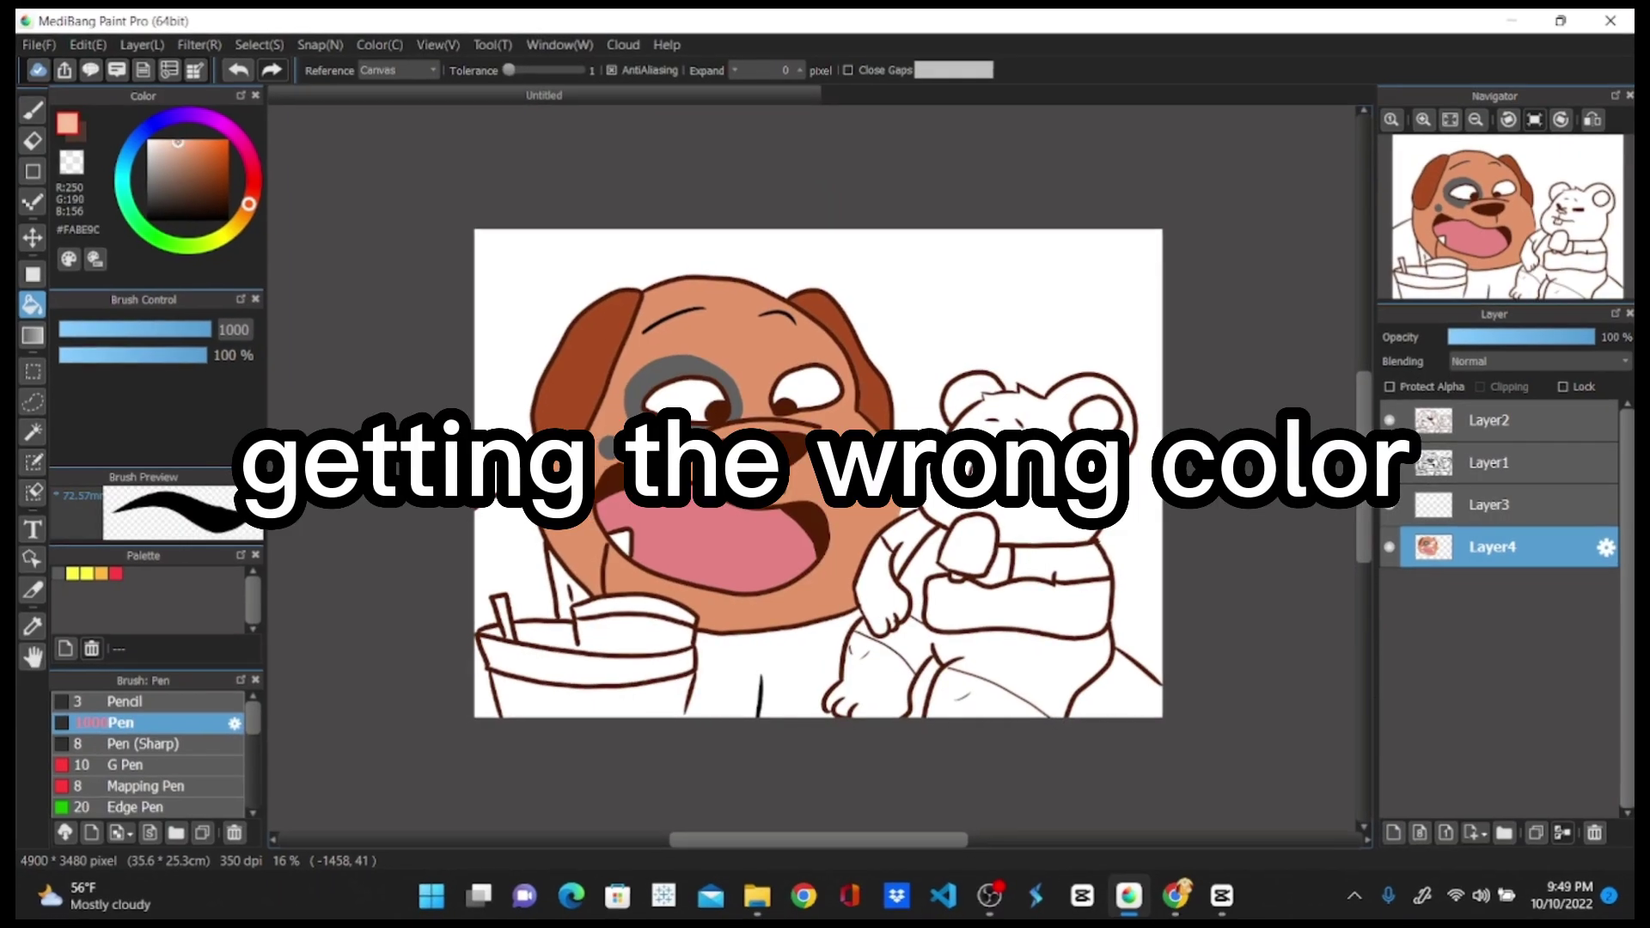
{"action": "left_click", "coordinate": [687, 339]}
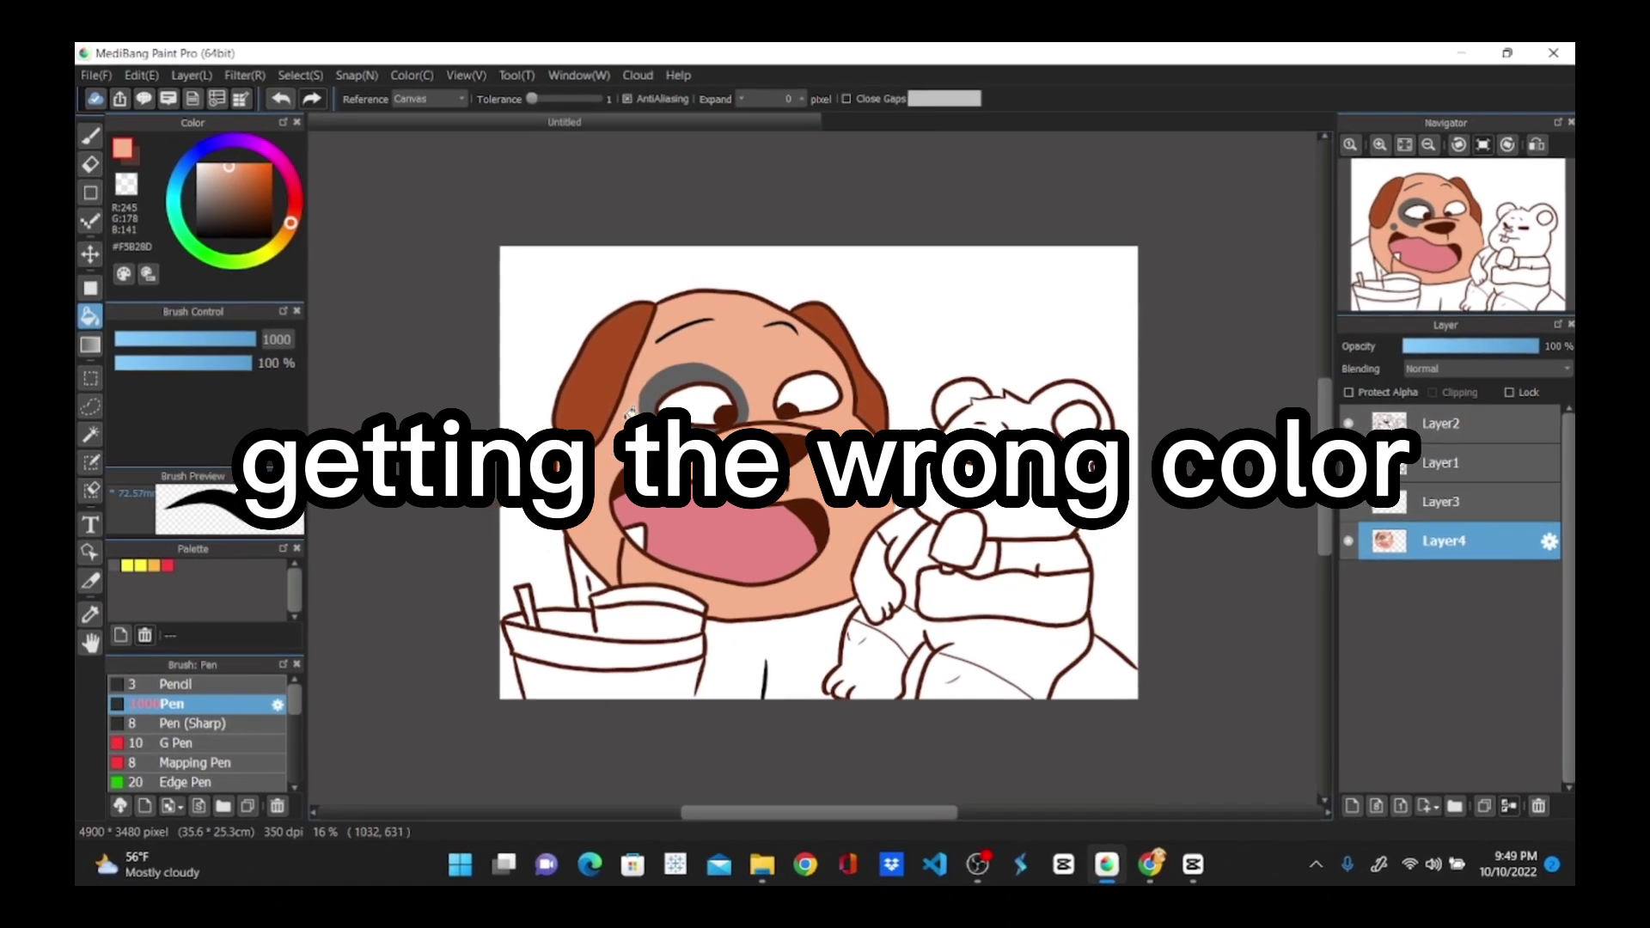
Pick the eye patch's dark grey and paint a size 127 strip from the dog's mouth corner down the chin
{"action": "scroll", "coordinate": [657, 391], "scroll_direction": "up", "scroll_amount": 2}
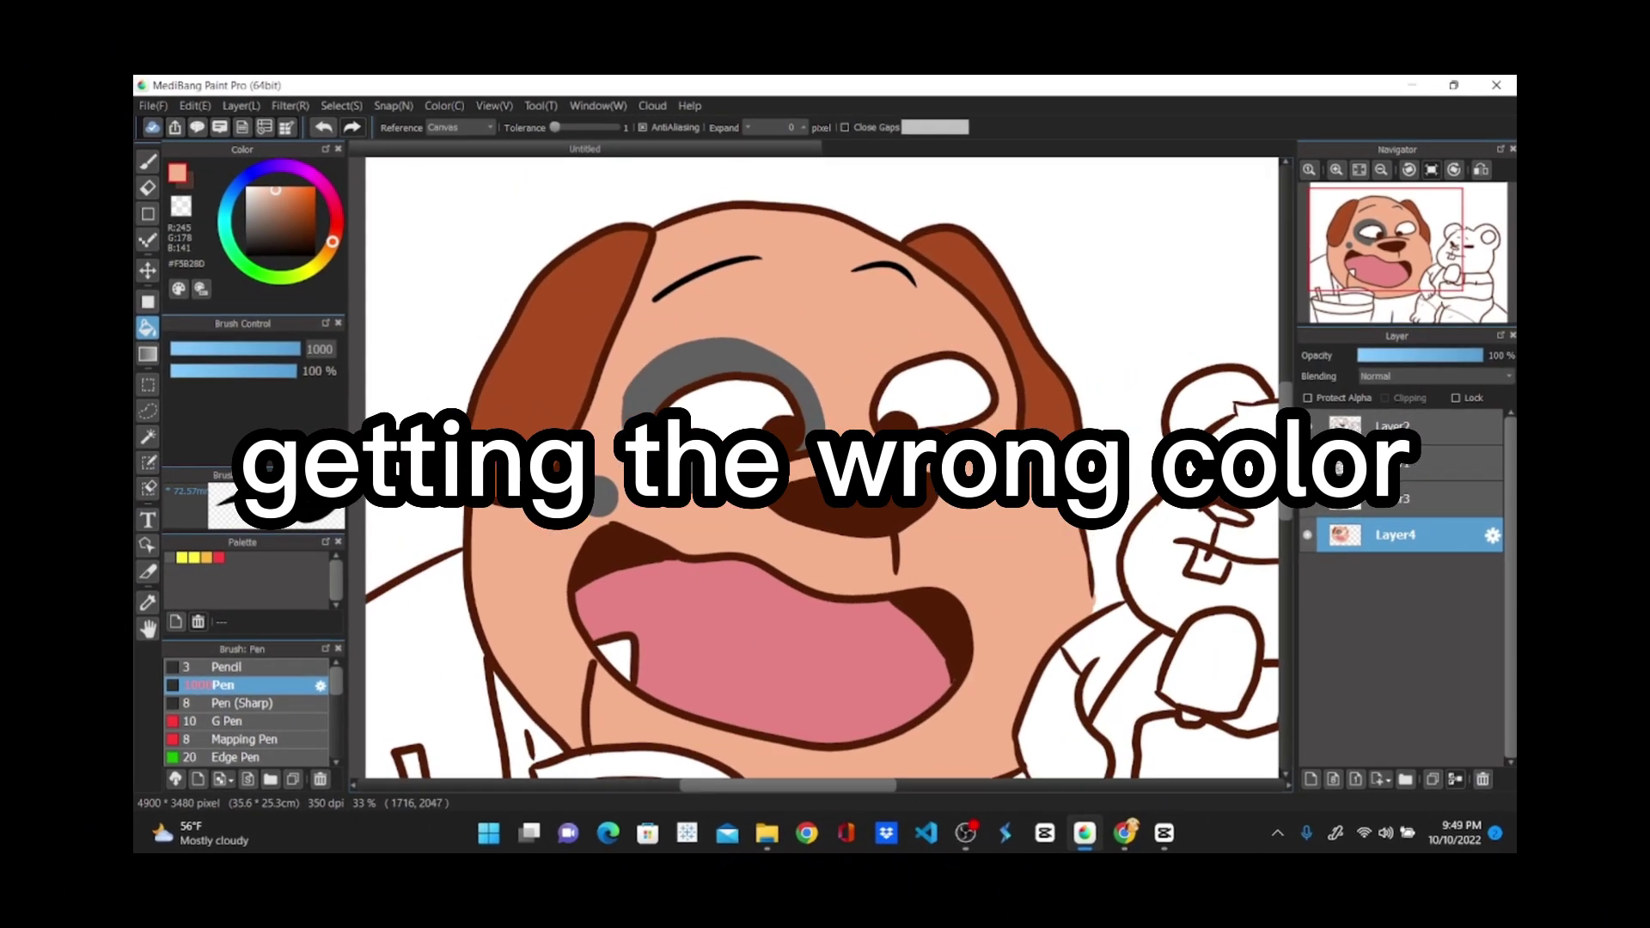
{"action": "left_click", "coordinate": [161, 598]}
{"action": "left_click", "coordinate": [649, 386]}
{"action": "left_click", "coordinate": [163, 169]}
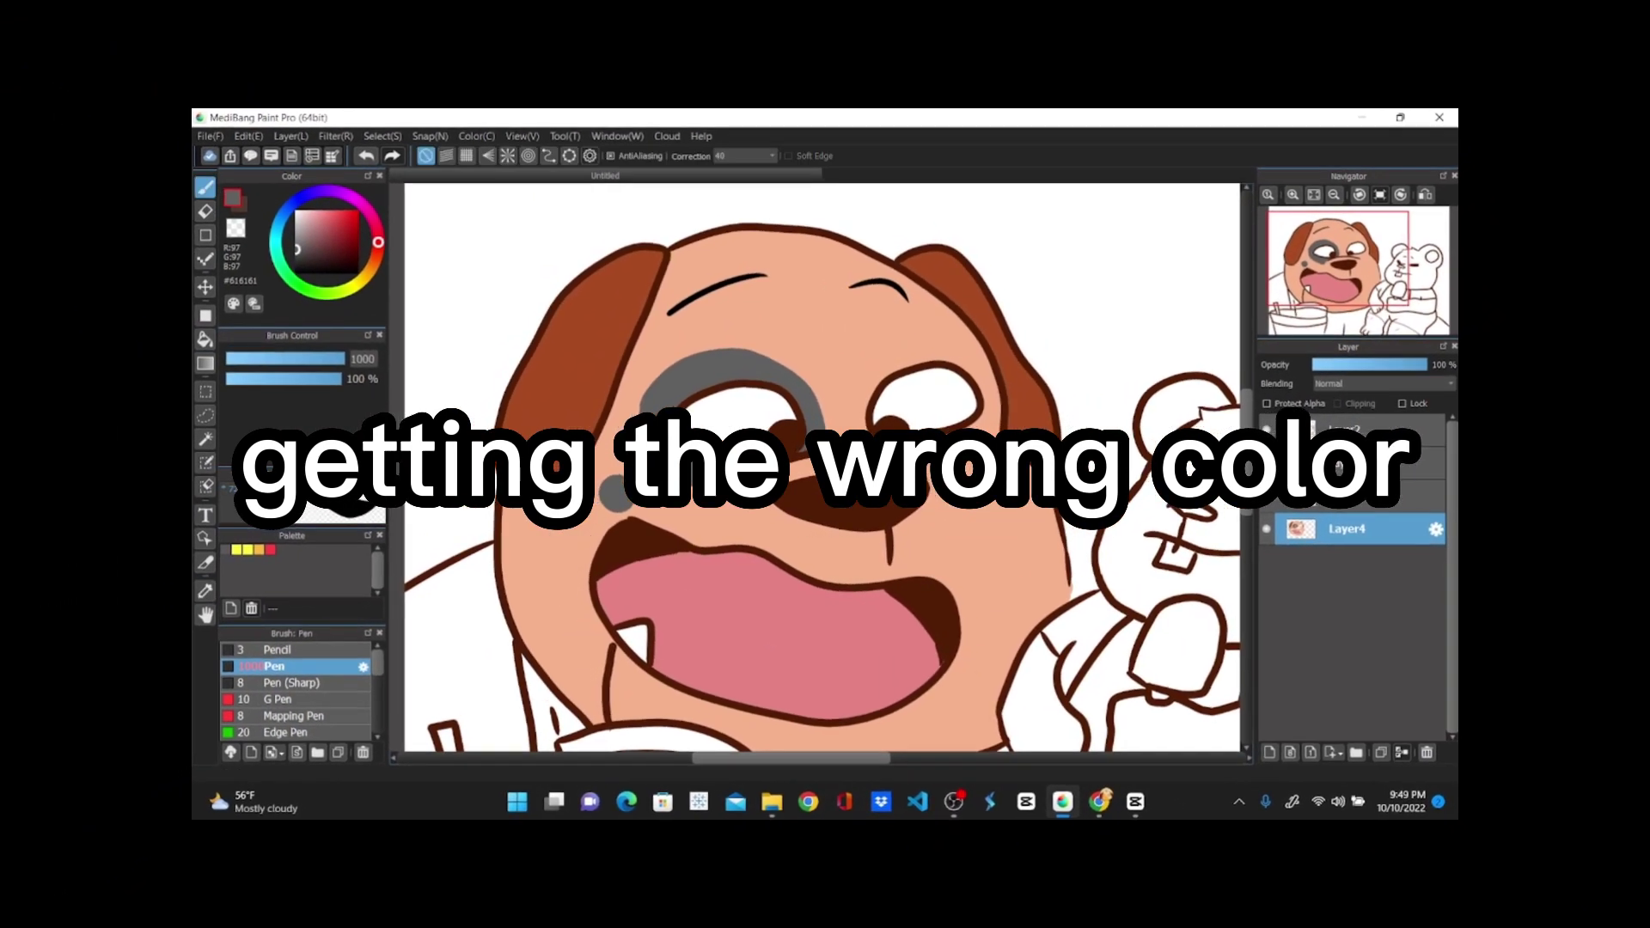
{"action": "left_click_drag", "start_coordinate": [1237, 490], "coordinate": [1237, 506]}
{"action": "left_click_drag", "start_coordinate": [346, 361], "coordinate": [351, 360]}
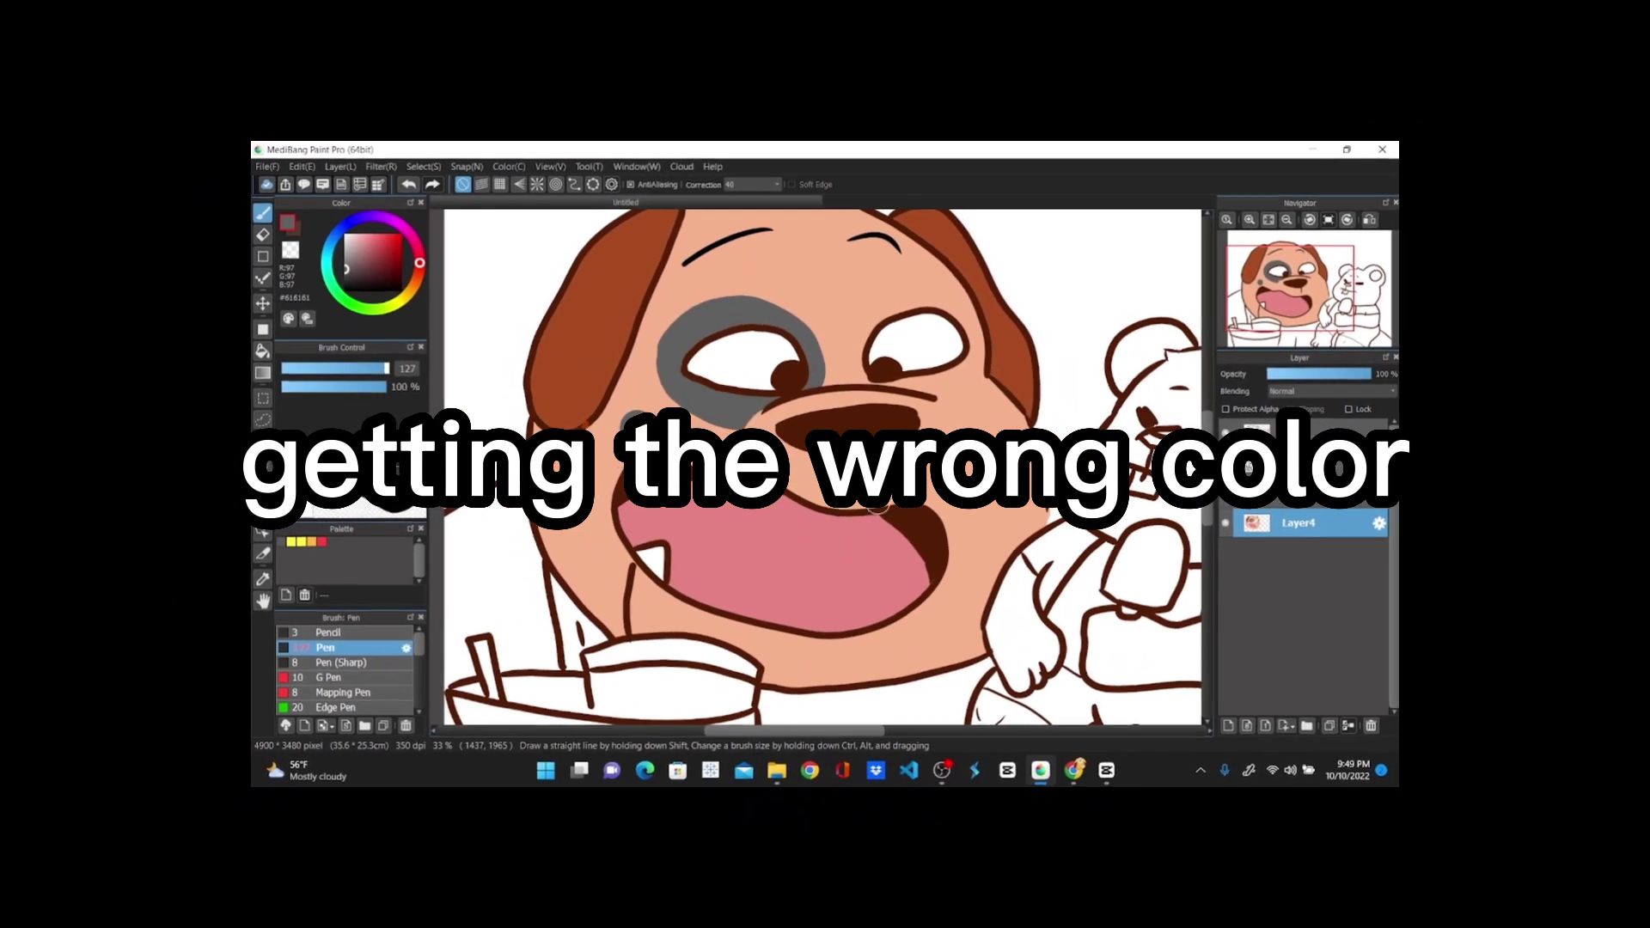
{"action": "left_click_drag", "start_coordinate": [937, 594], "coordinate": [941, 650]}
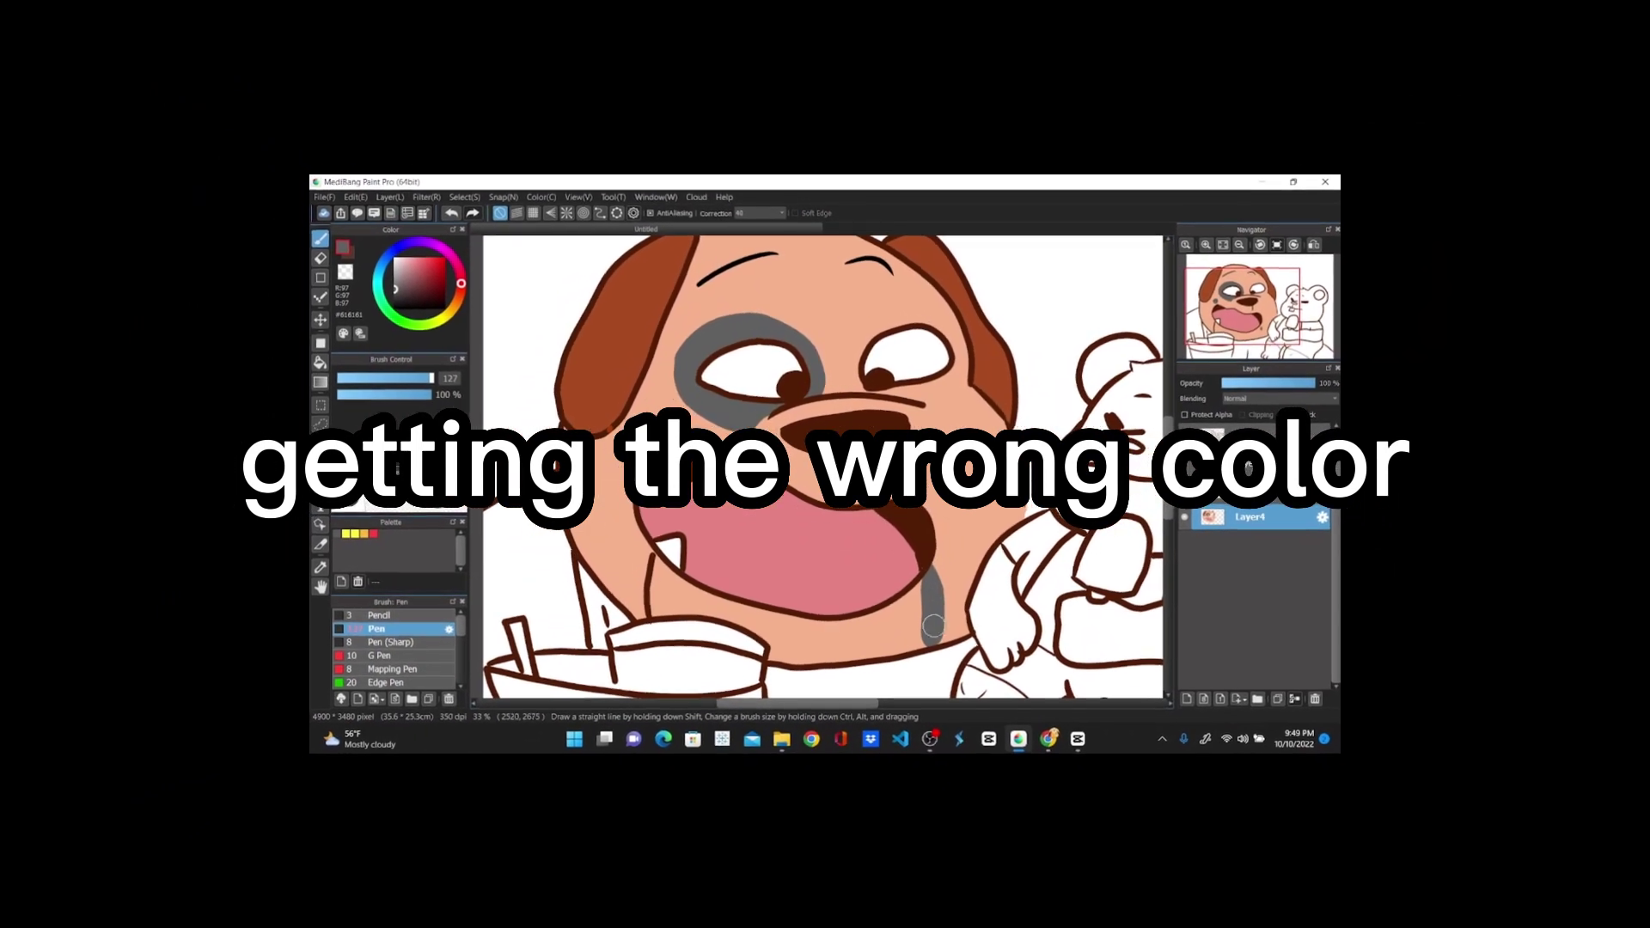
Add a dark grey stroke beneath the dog's tooth and fill the chin area with #616161
{"action": "left_click", "coordinate": [334, 366]}
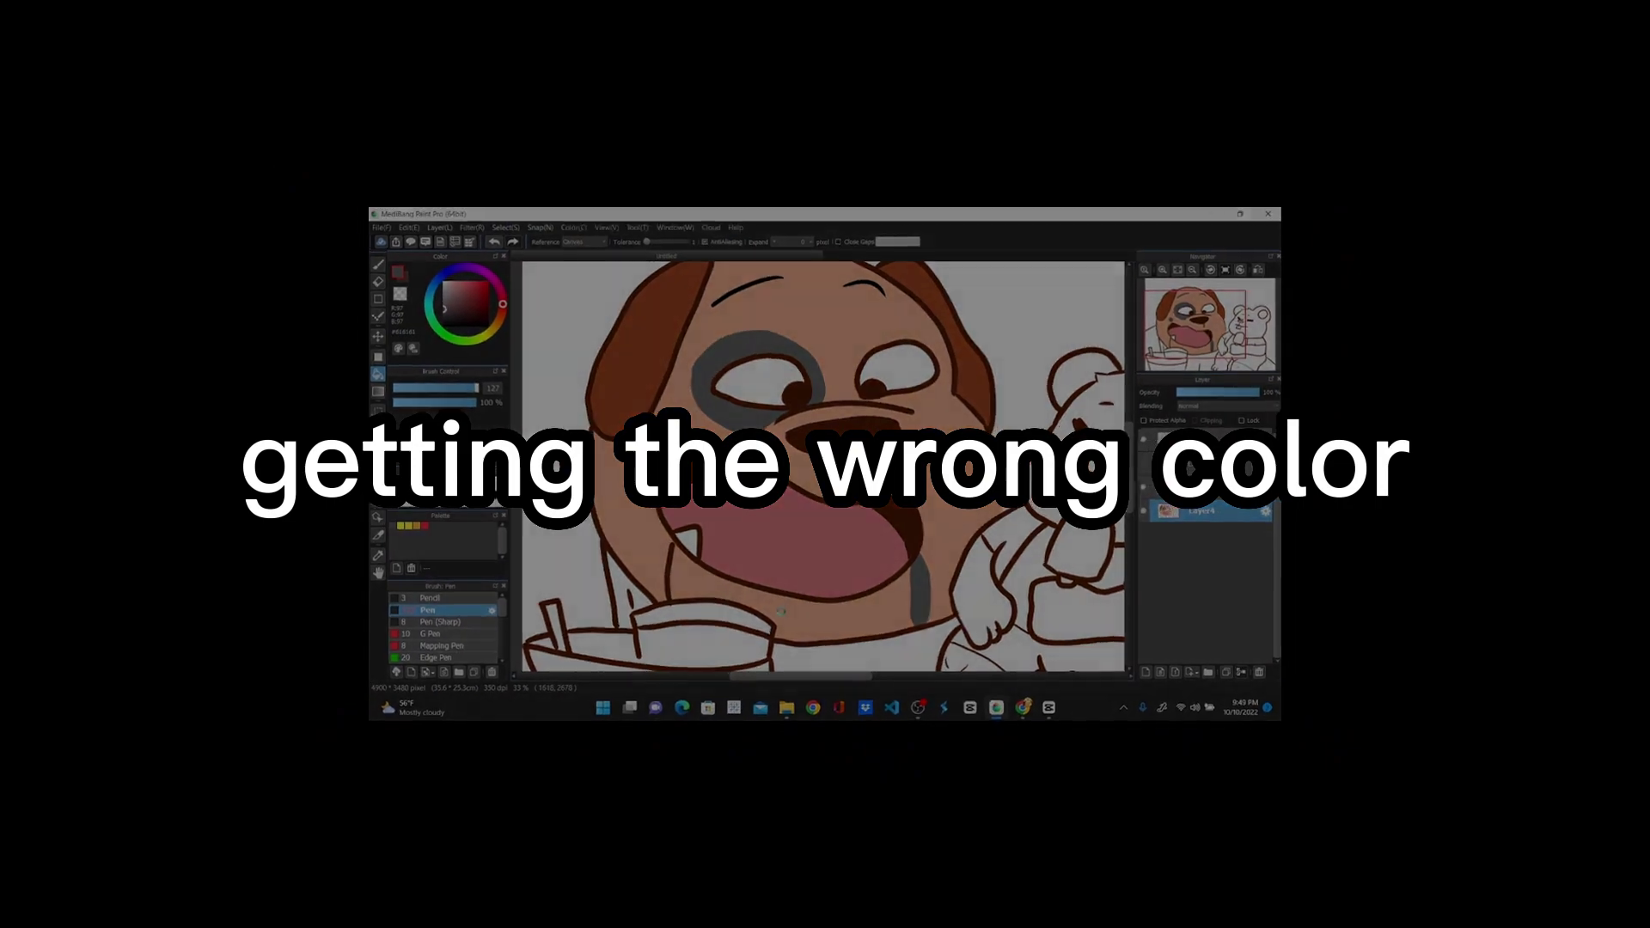
{"action": "left_click", "coordinate": [767, 608]}
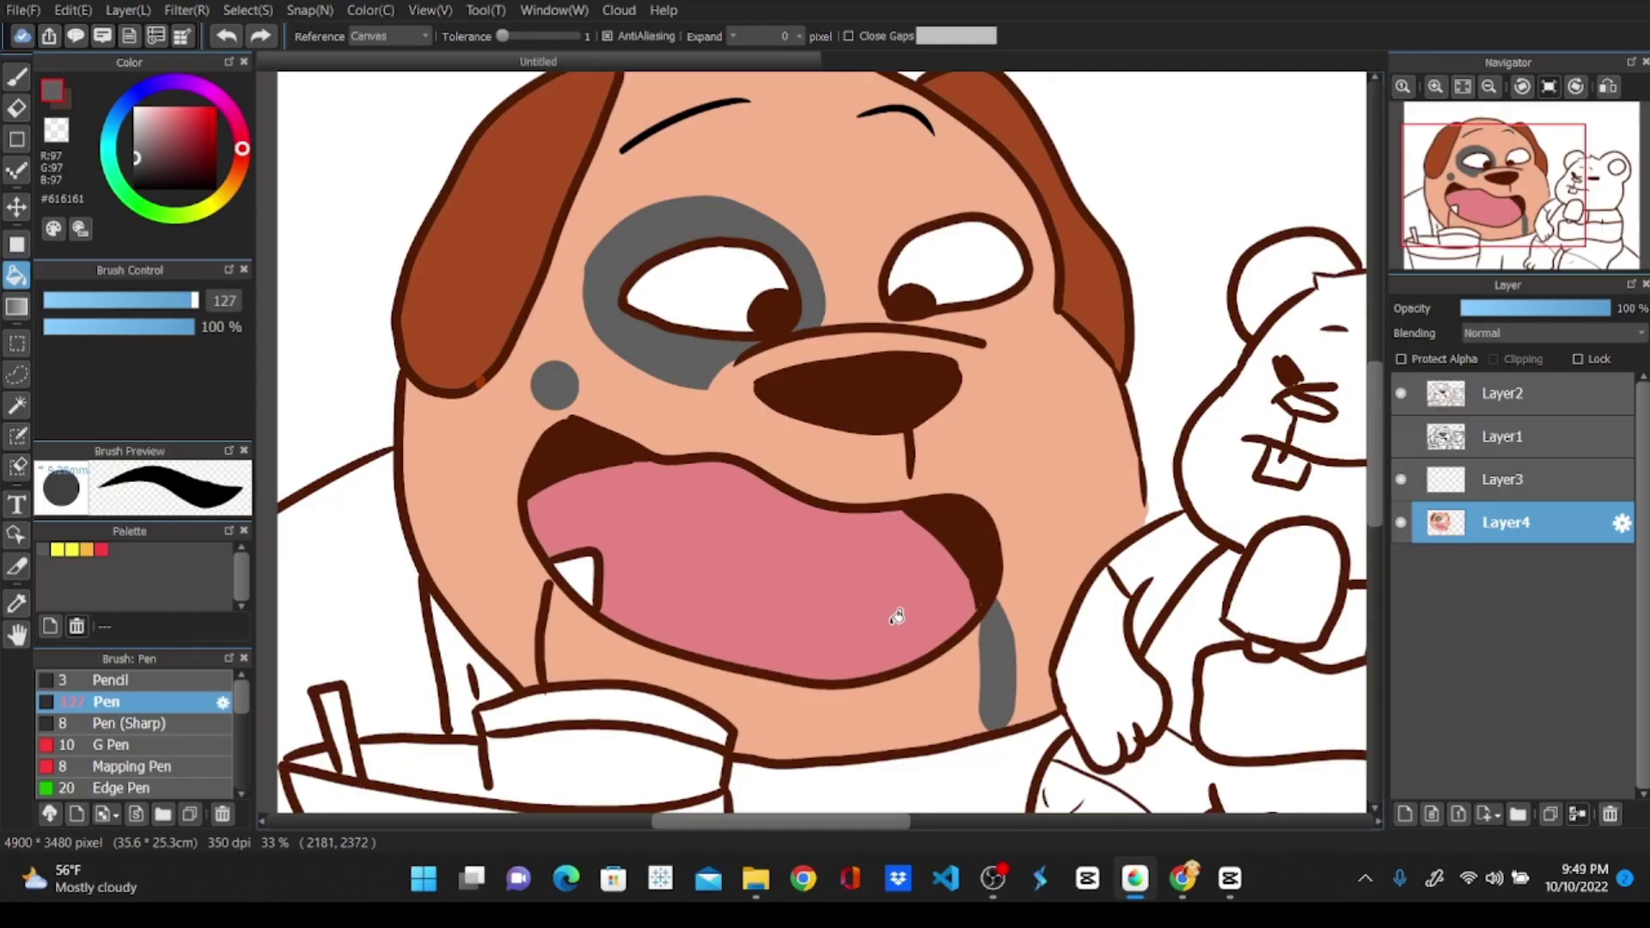
{"action": "left_click", "coordinate": [16, 77]}
{"action": "left_click_drag", "start_coordinate": [563, 637], "coordinate": [559, 594]}
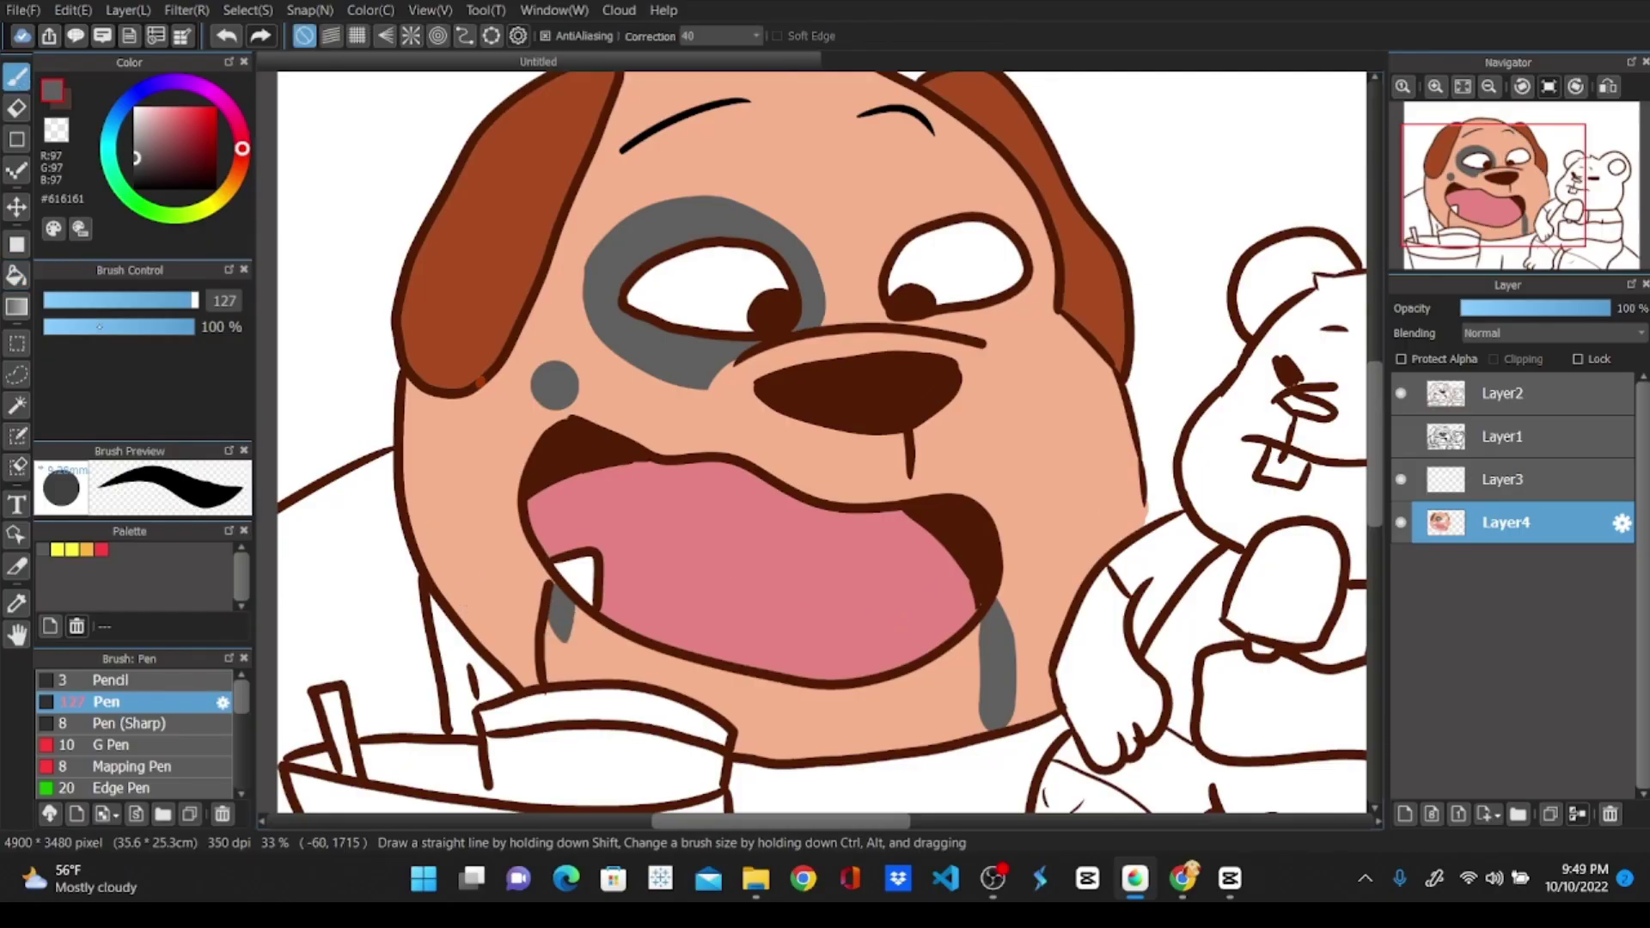
{"action": "key", "text": "g"}
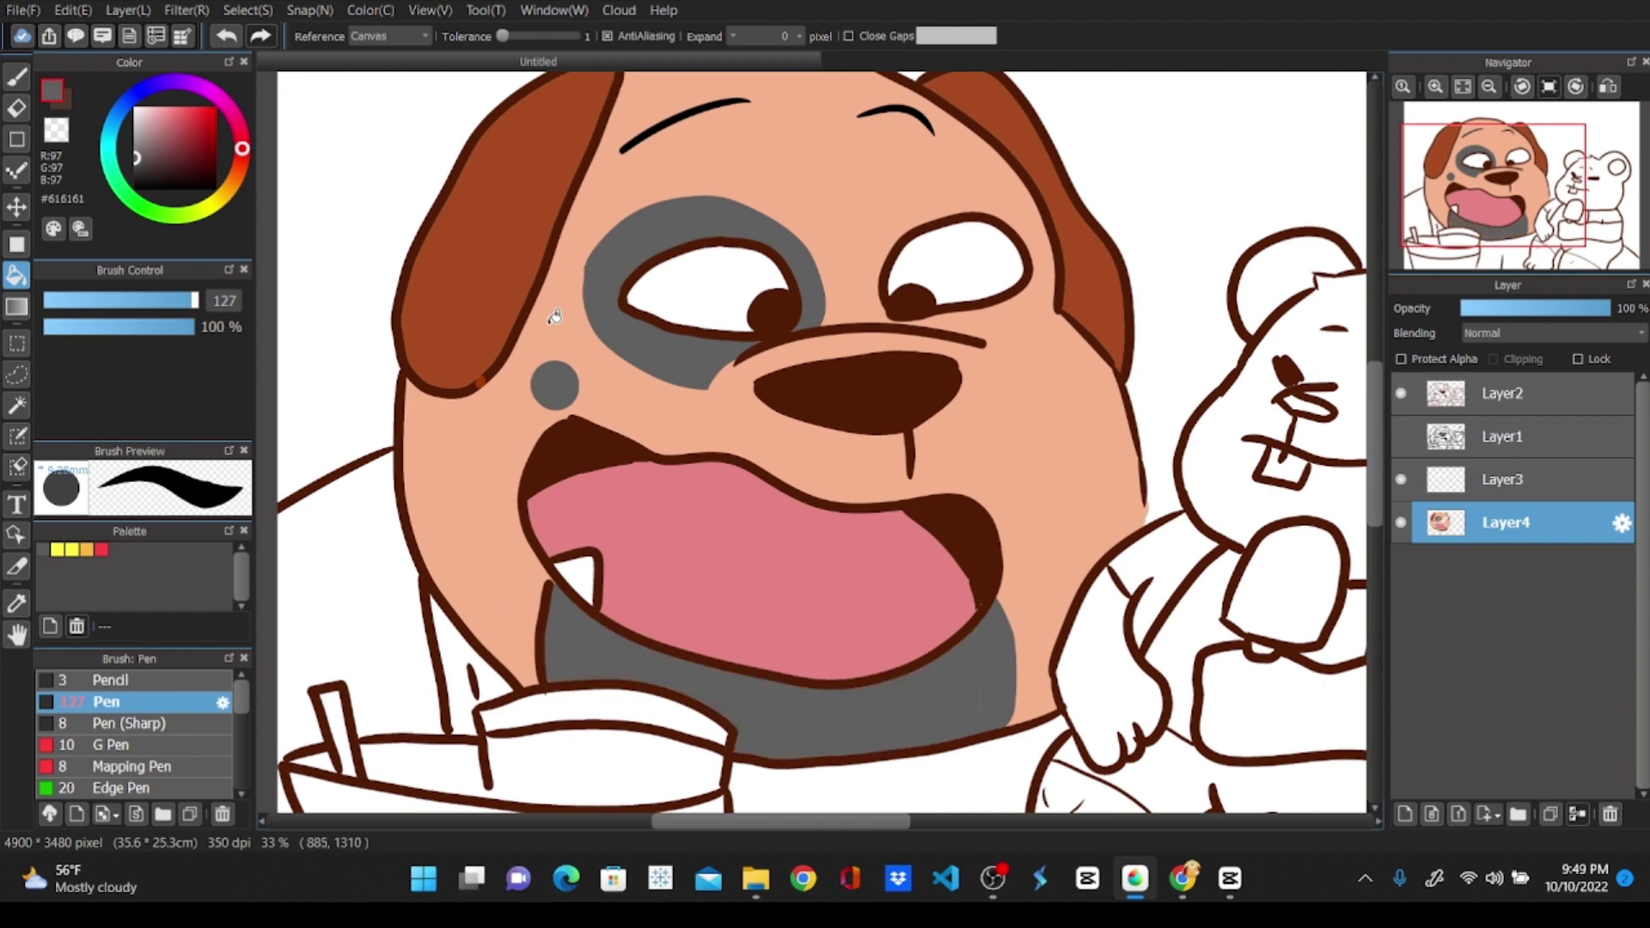
{"action": "key", "text": "i"}
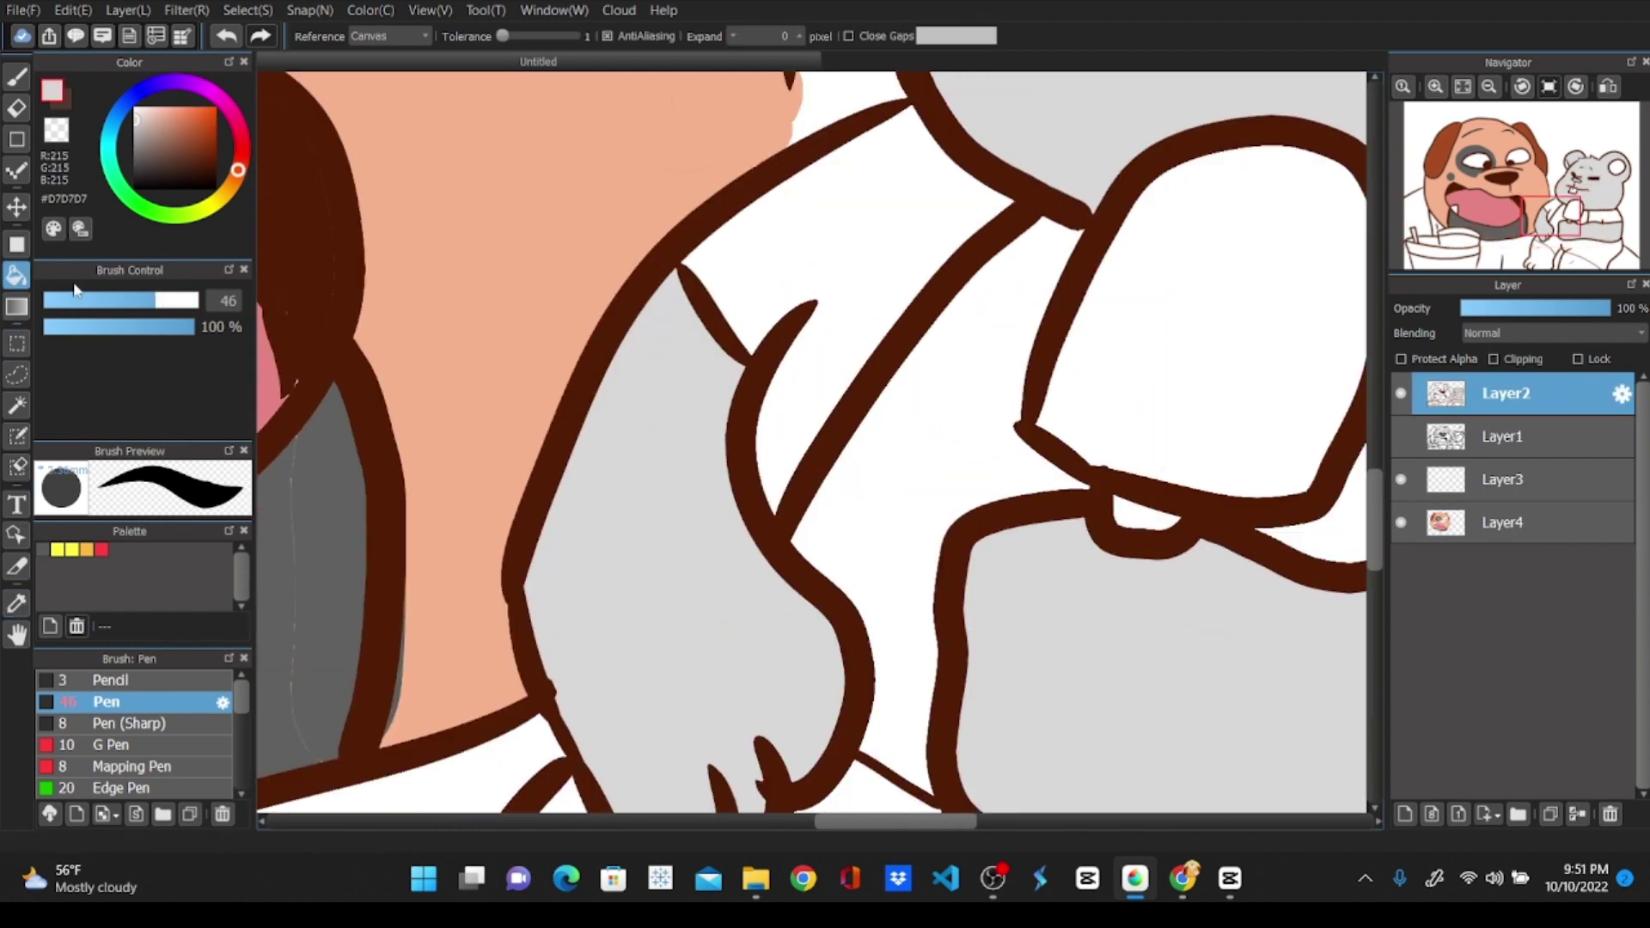
Erase the outer outline of the small animal's hanging arm and redraw it in dark brown #511D05 at pen size 30
{"action": "left_click", "coordinate": [13, 115]}
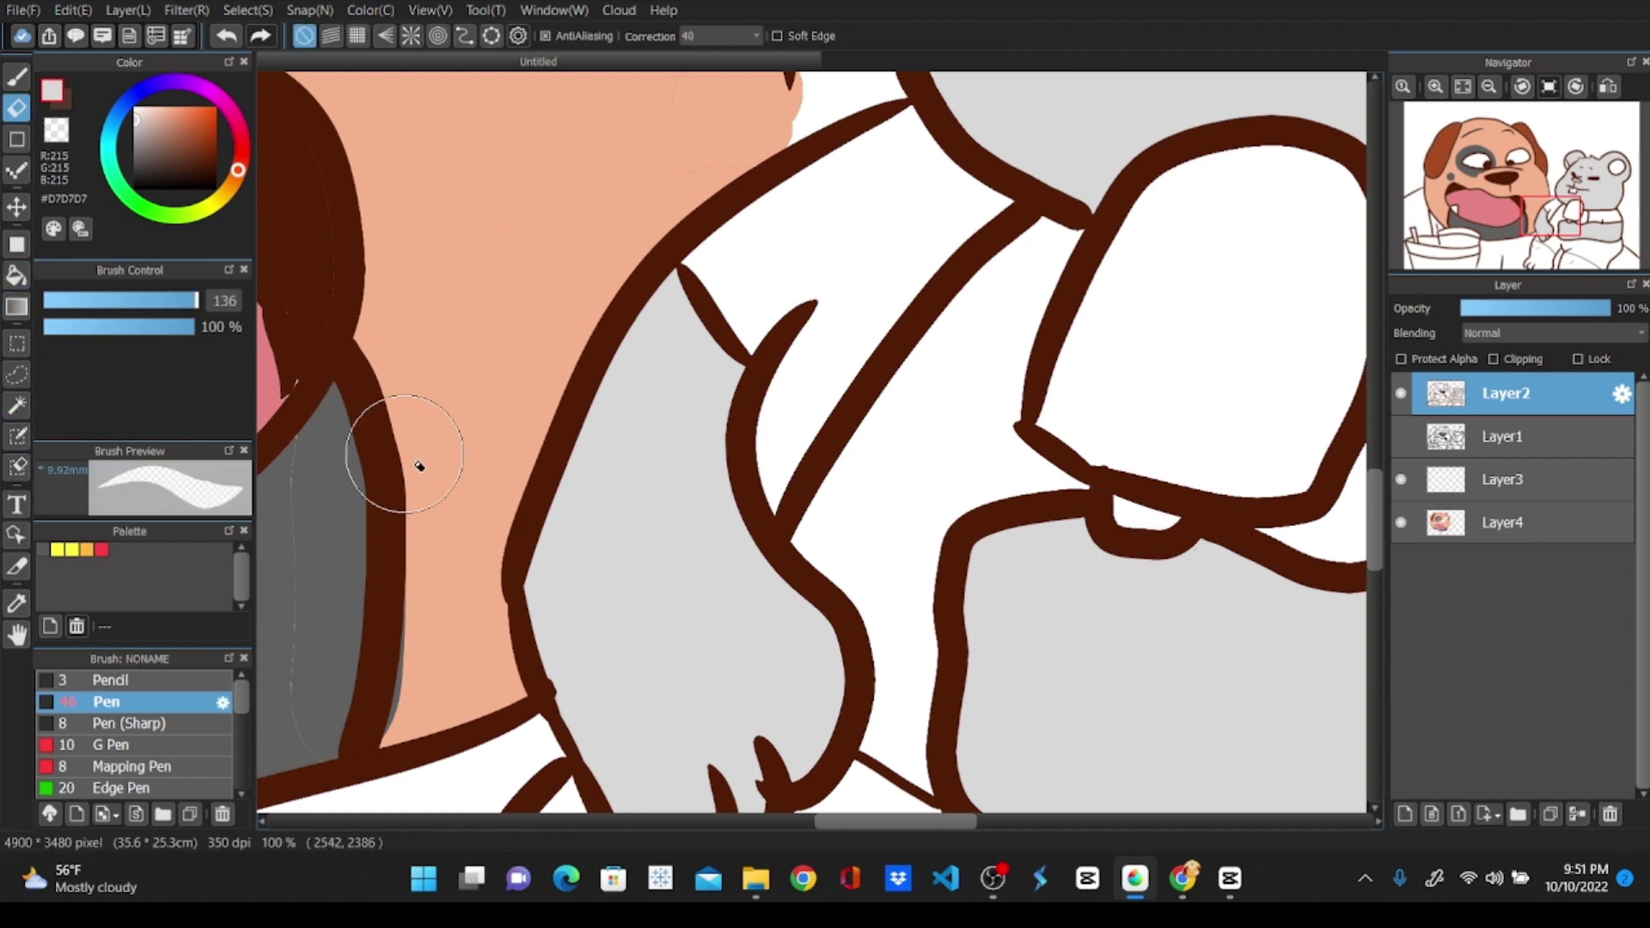
{"action": "mouse_move", "coordinate": [524, 550]}
{"action": "left_mouse_down"}
{"action": "mouse_move", "coordinate": [518, 538]}
{"action": "mouse_move", "coordinate": [542, 602]}
{"action": "left_mouse_up"}
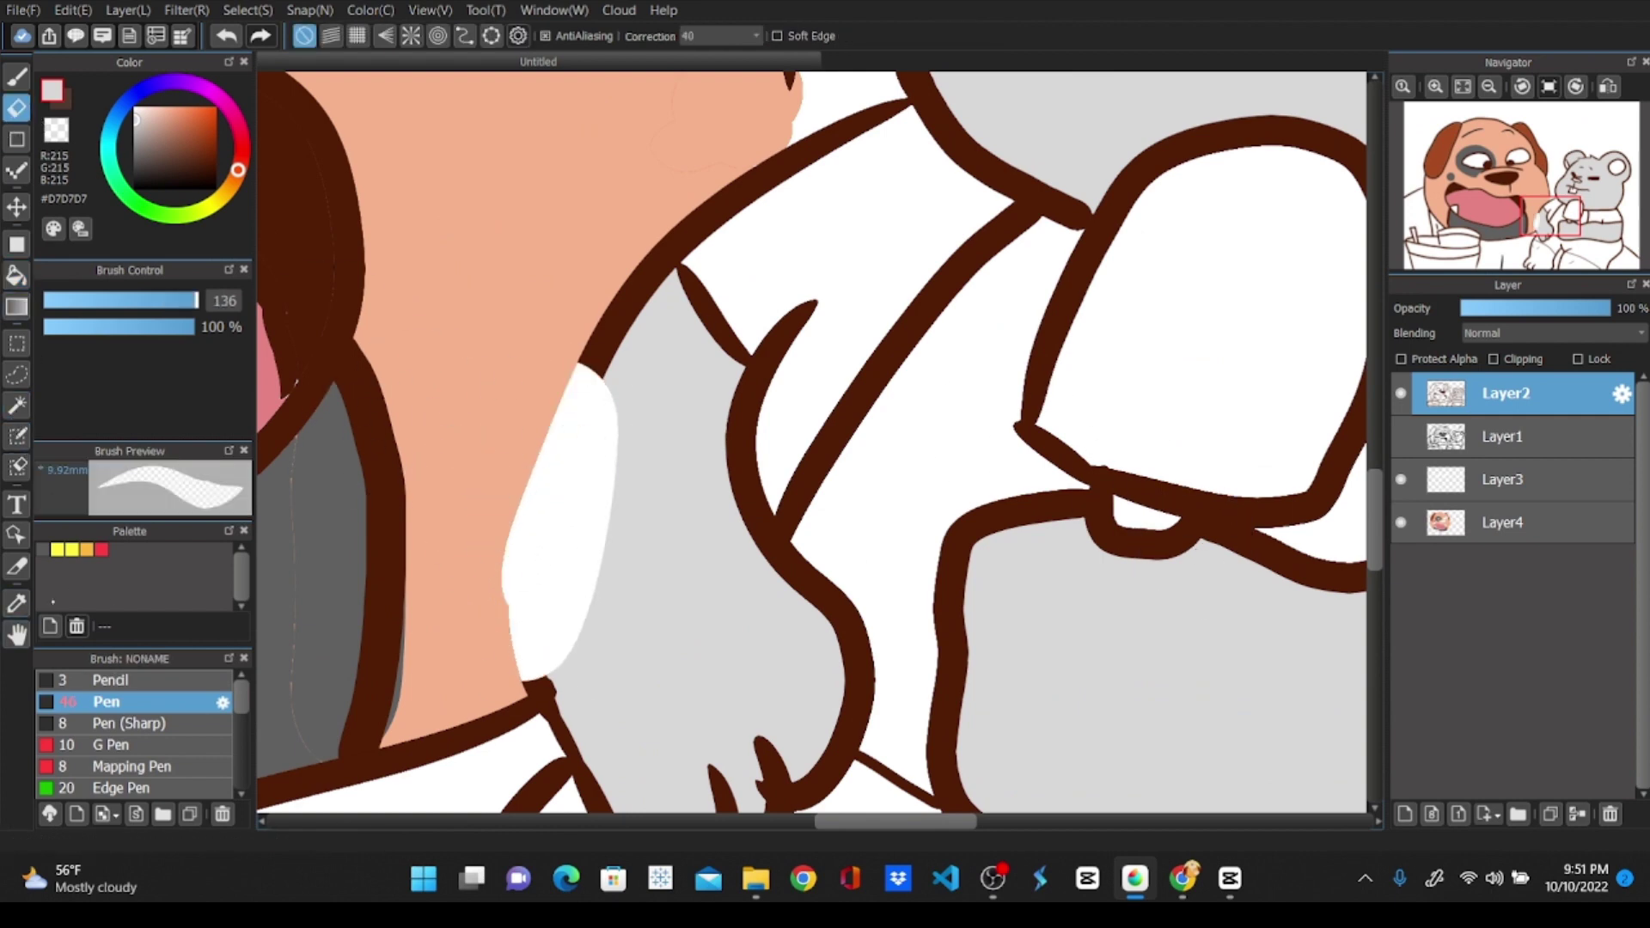
{"action": "left_click", "coordinate": [17, 601]}
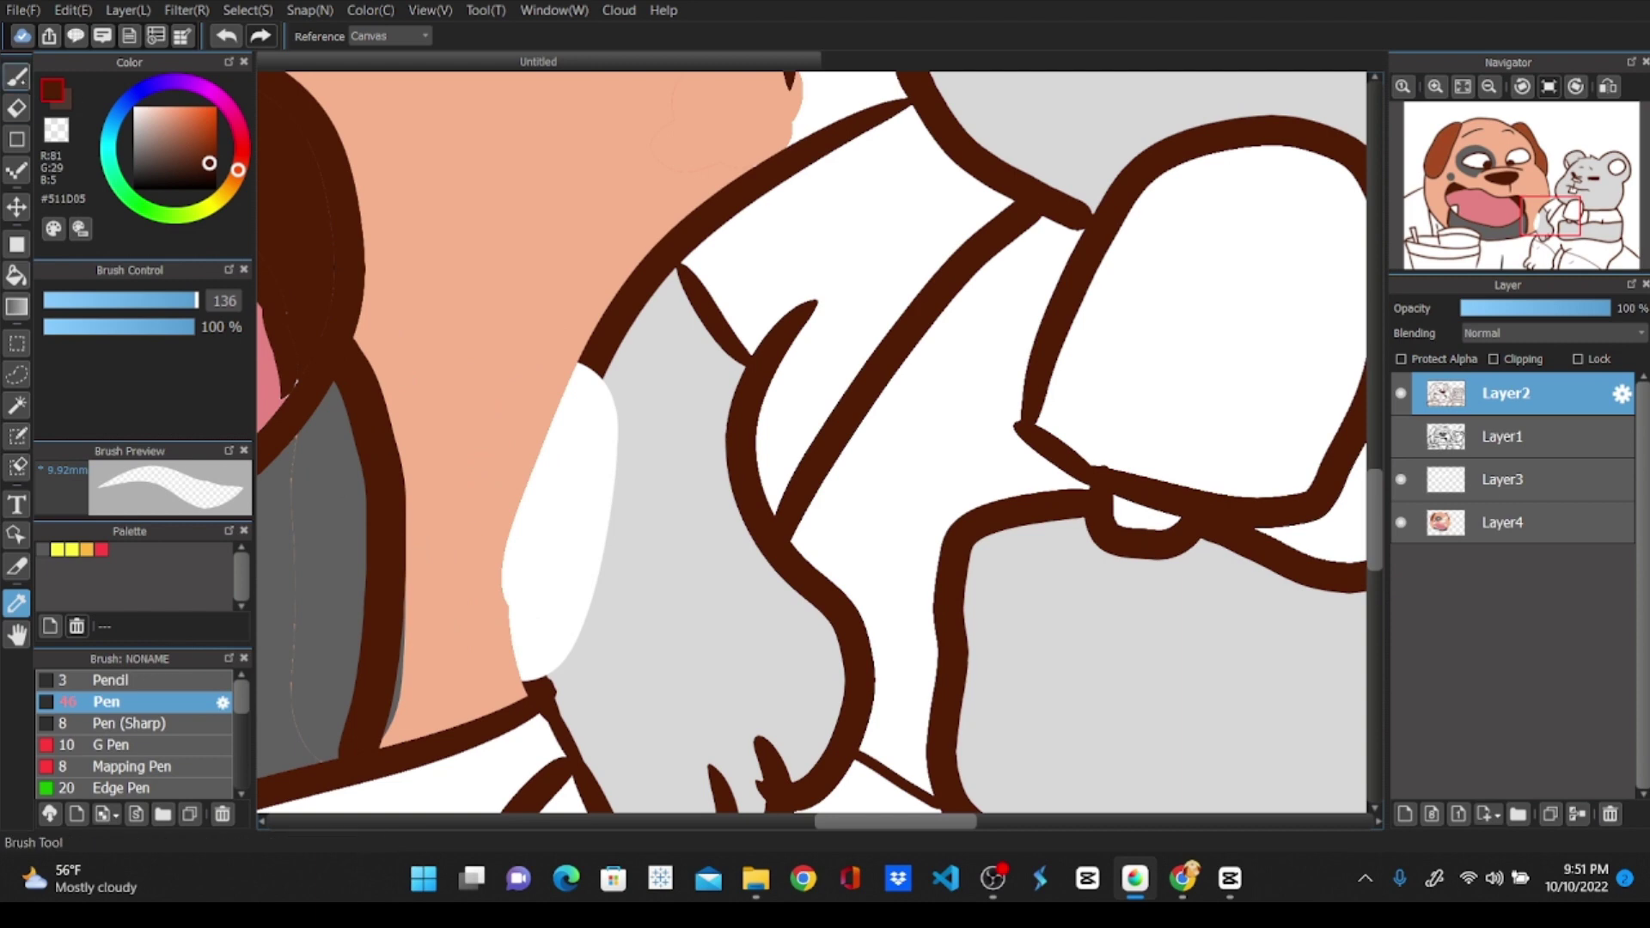
{"action": "left_click", "coordinate": [16, 76]}
{"action": "mouse_move", "coordinate": [587, 363]}
{"action": "left_mouse_down"}
{"action": "mouse_move", "coordinate": [527, 526]}
{"action": "mouse_move", "coordinate": [541, 677]}
{"action": "left_mouse_up"}
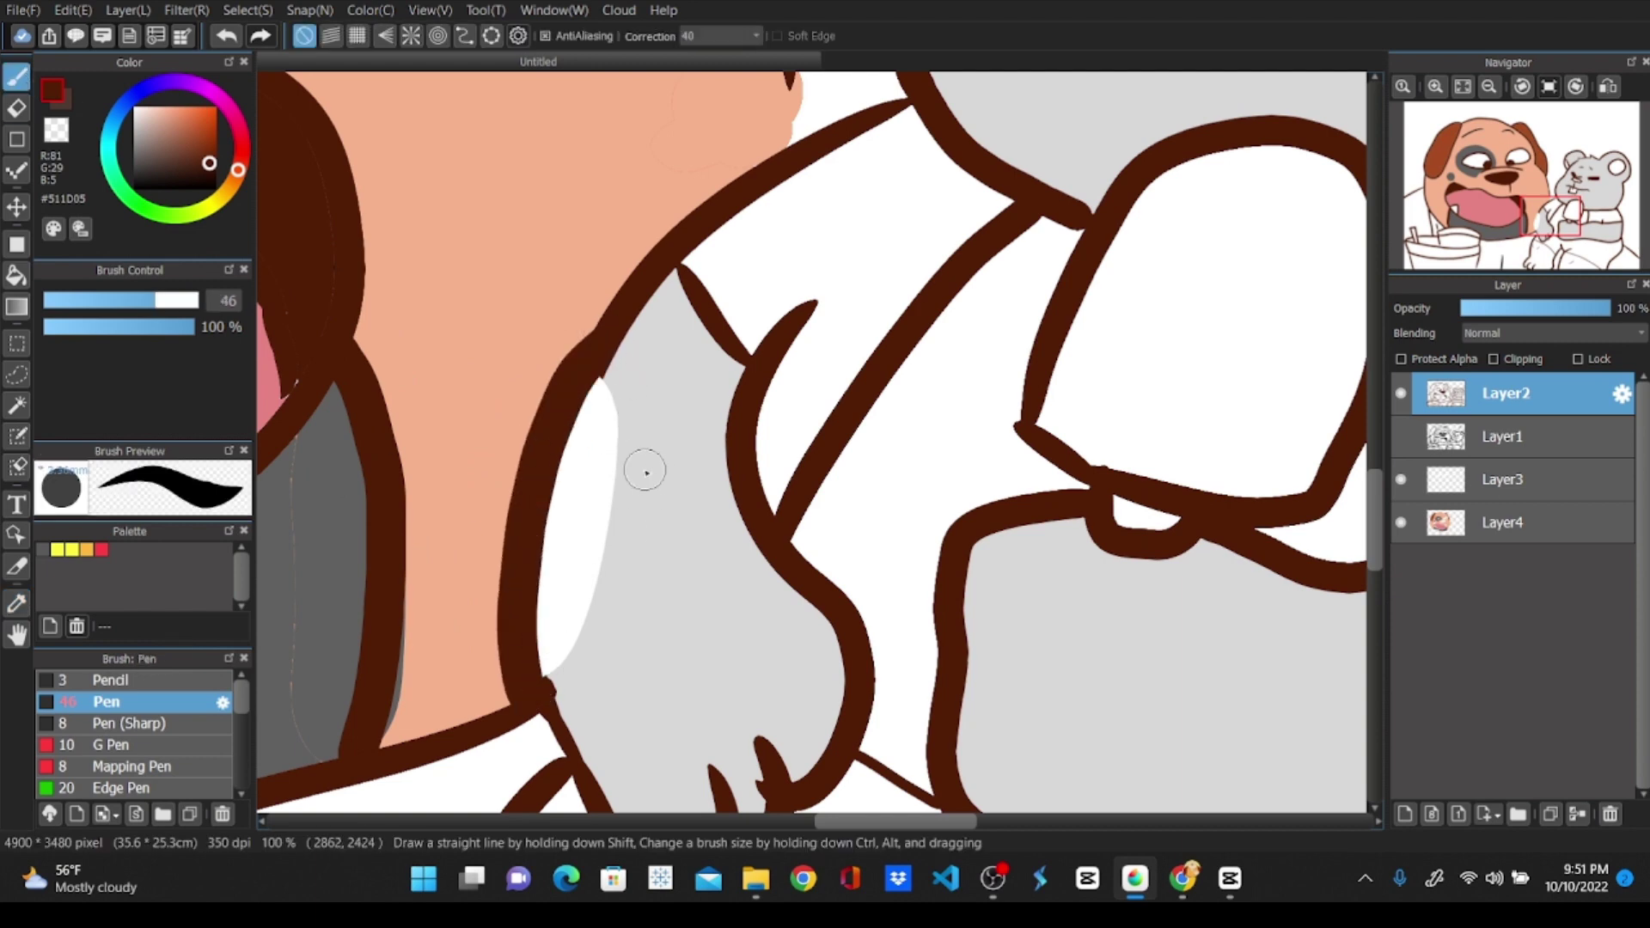
{"action": "key", "text": "ctrl+z"}
{"action": "mouse_move", "coordinate": [562, 409]}
{"action": "left_mouse_down"}
{"action": "mouse_move", "coordinate": [528, 620]}
{"action": "mouse_move", "coordinate": [550, 690]}
{"action": "left_mouse_up"}
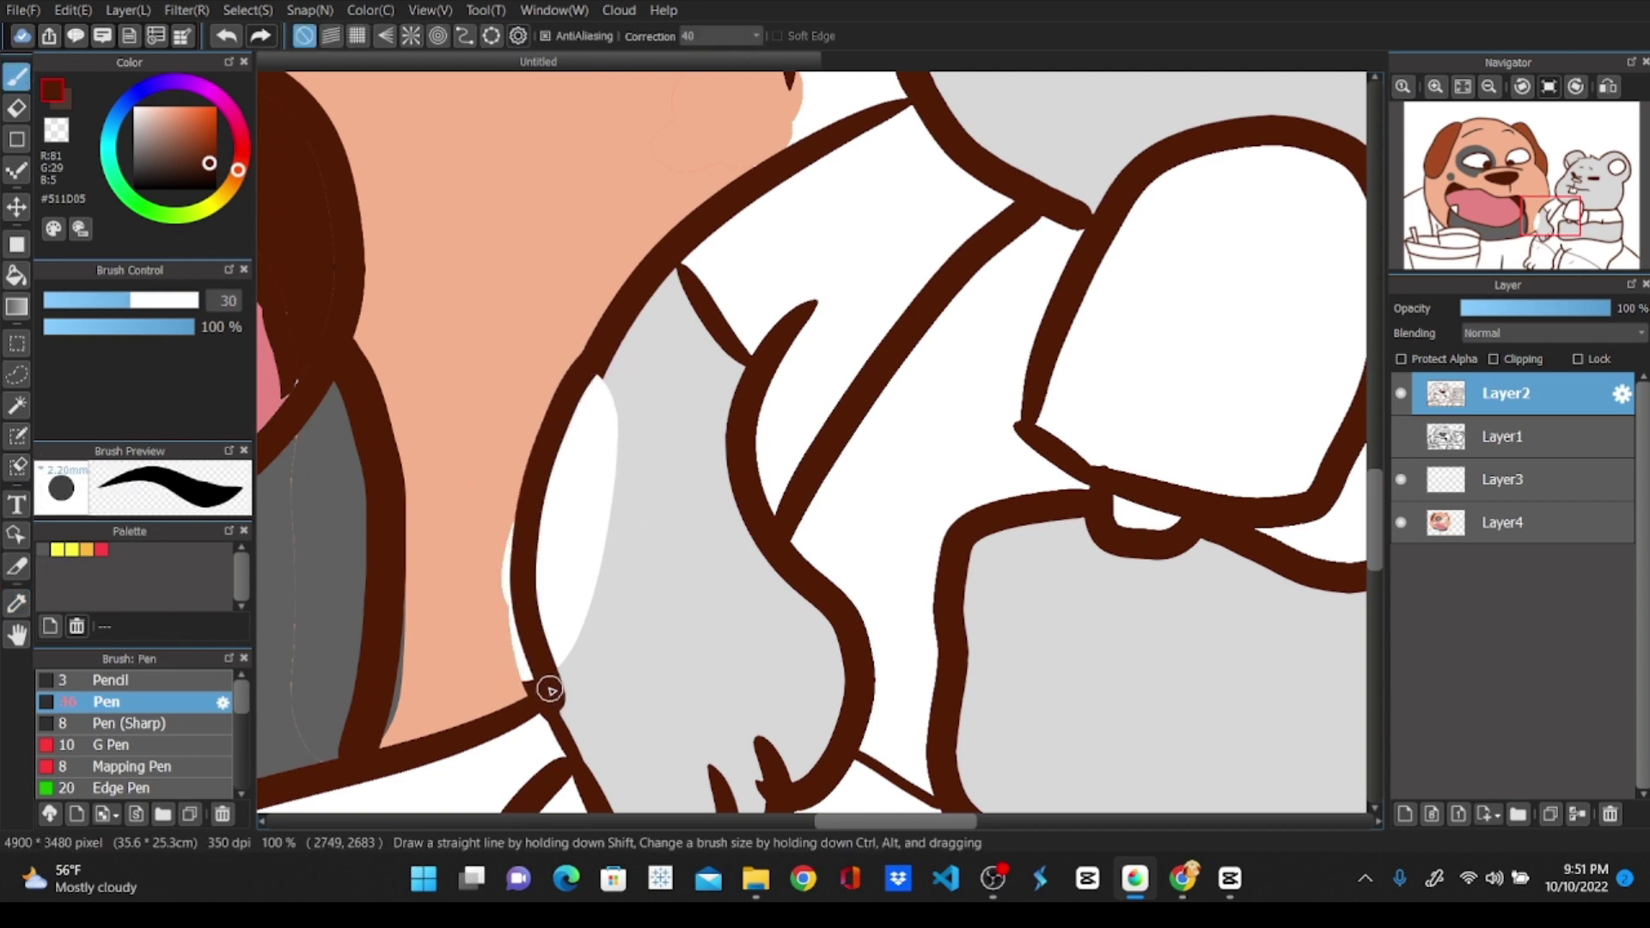
{"action": "left_click_drag", "start_coordinate": [602, 353], "coordinate": [554, 516]}
{"action": "key", "text": "ctrl+z"}
{"action": "key", "text": "ctrl+z"}
{"action": "key", "text": "ctrl+z"}
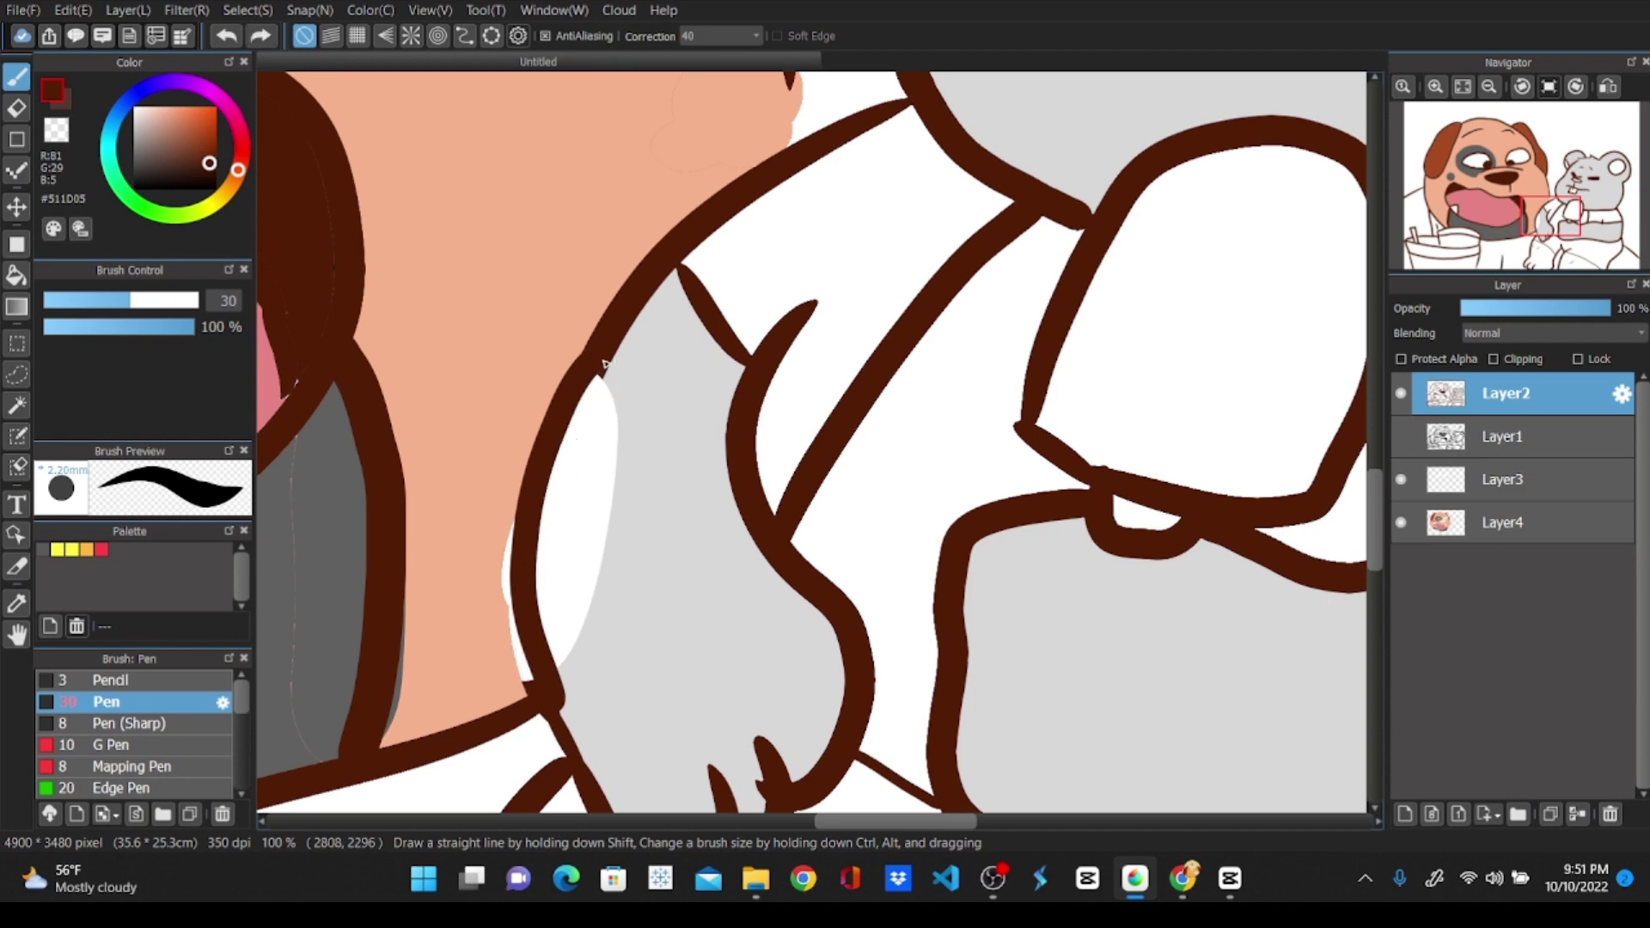
Redraw the outer edge of the small animal's hanging arm in dark brown, and pick the dog's peach #F5B28D
{"action": "left_click_drag", "start_coordinate": [559, 445], "coordinate": [537, 670]}
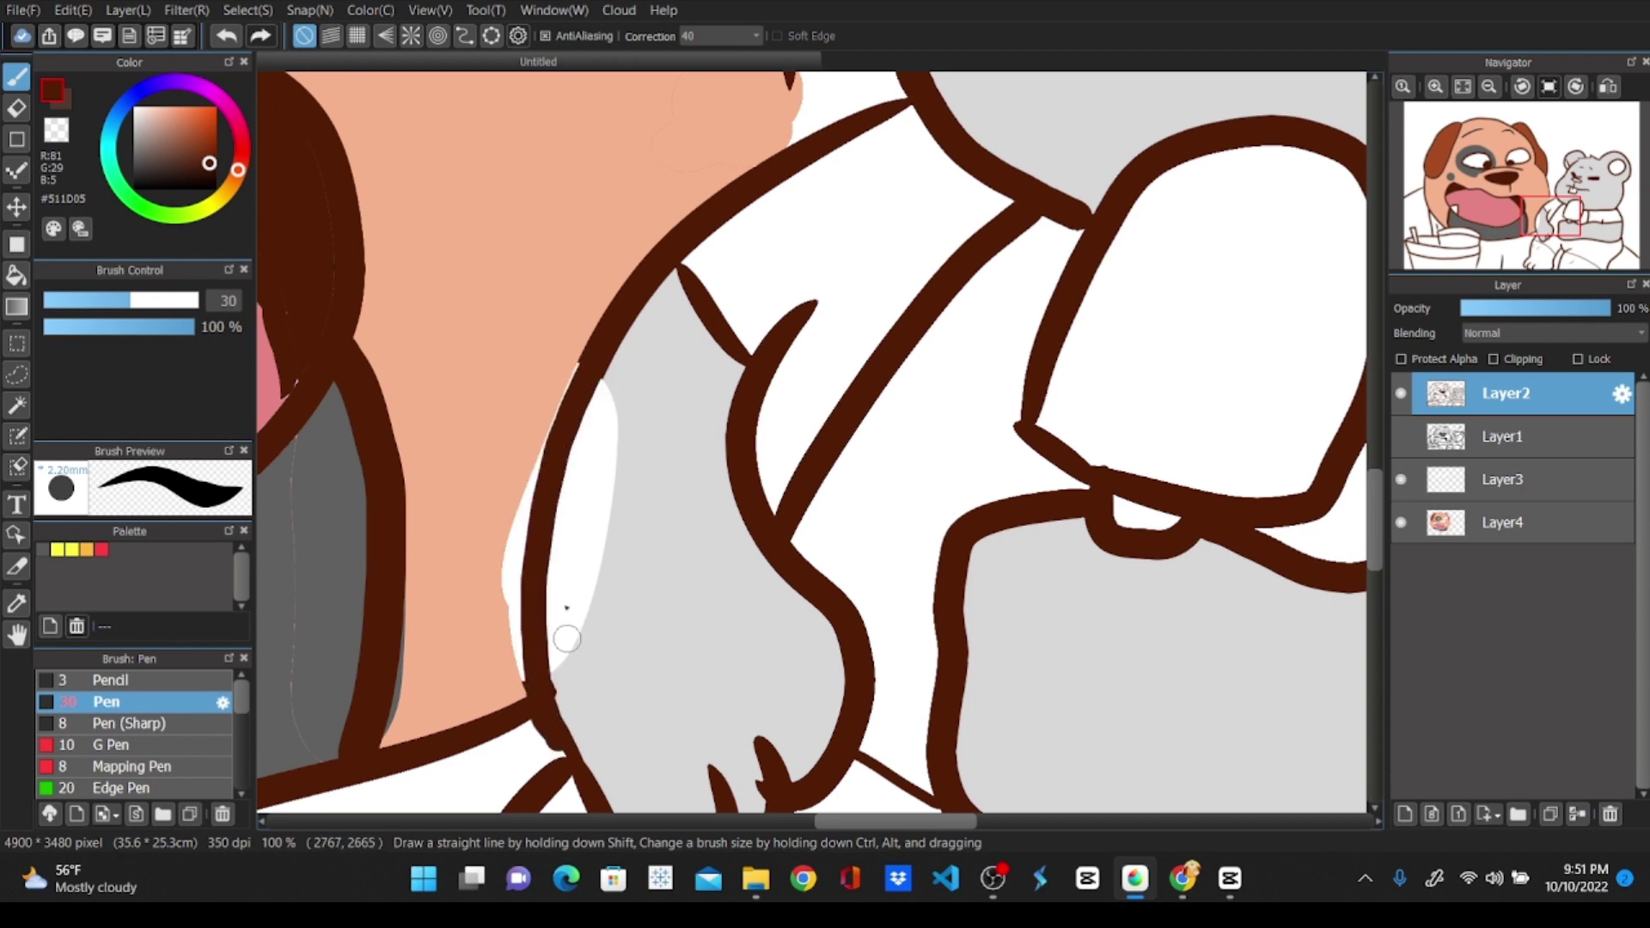
{"action": "left_click", "coordinate": [16, 603]}
{"action": "left_click", "coordinate": [385, 294]}
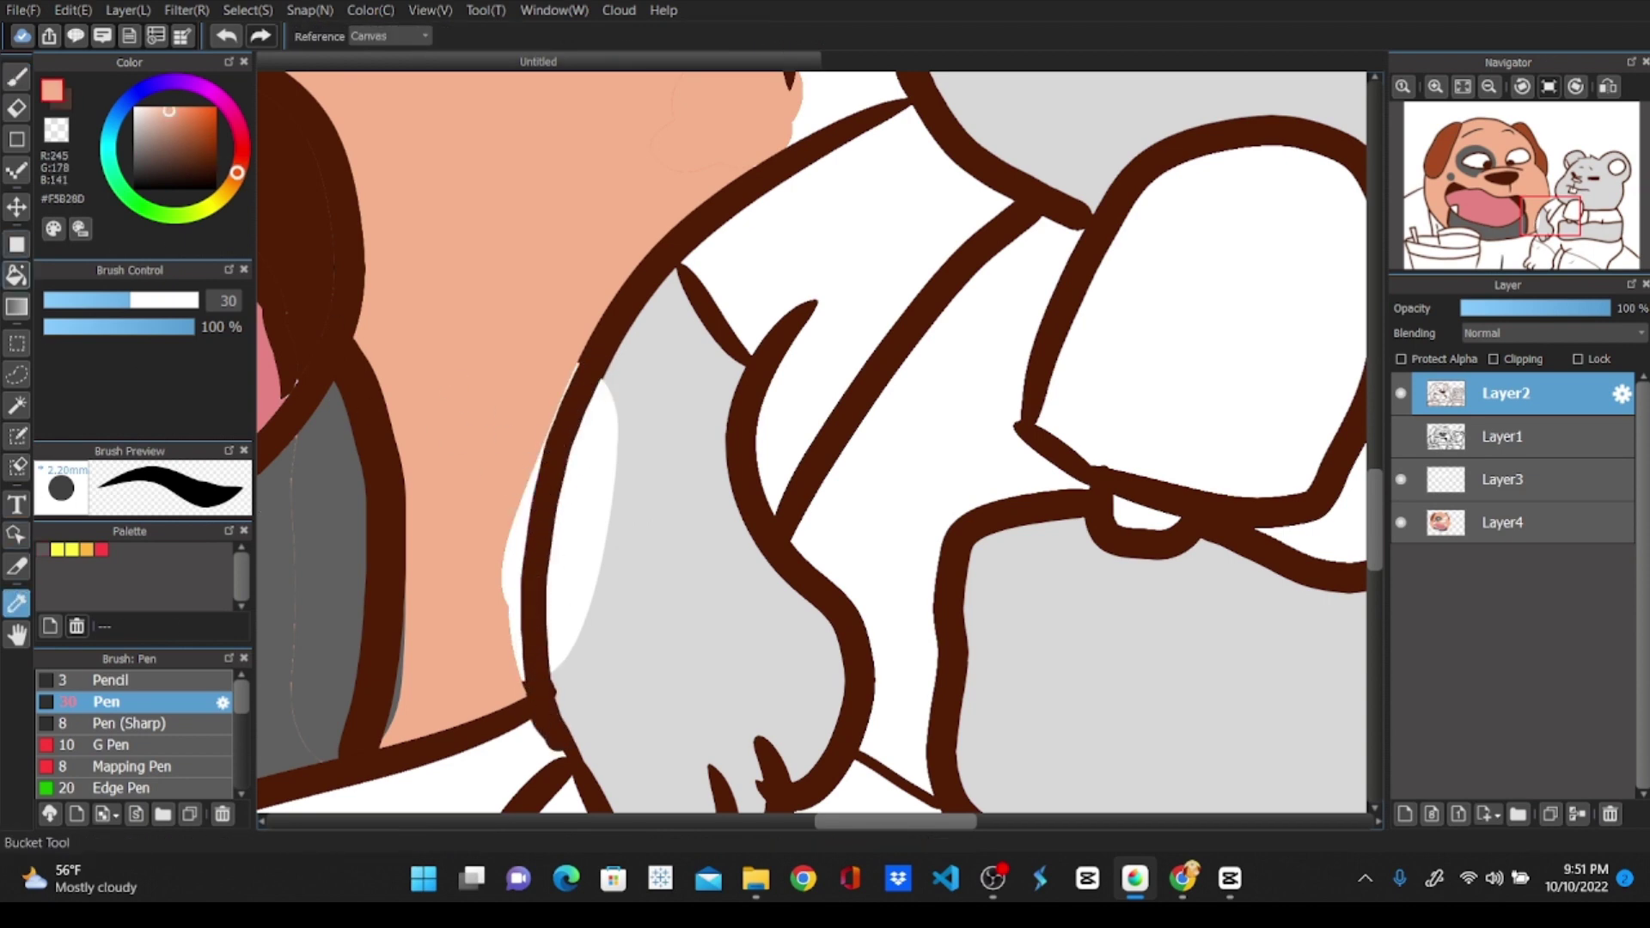
{"action": "left_click", "coordinate": [17, 274]}
{"action": "left_click", "coordinate": [509, 579]}
{"action": "key", "text": "b"}
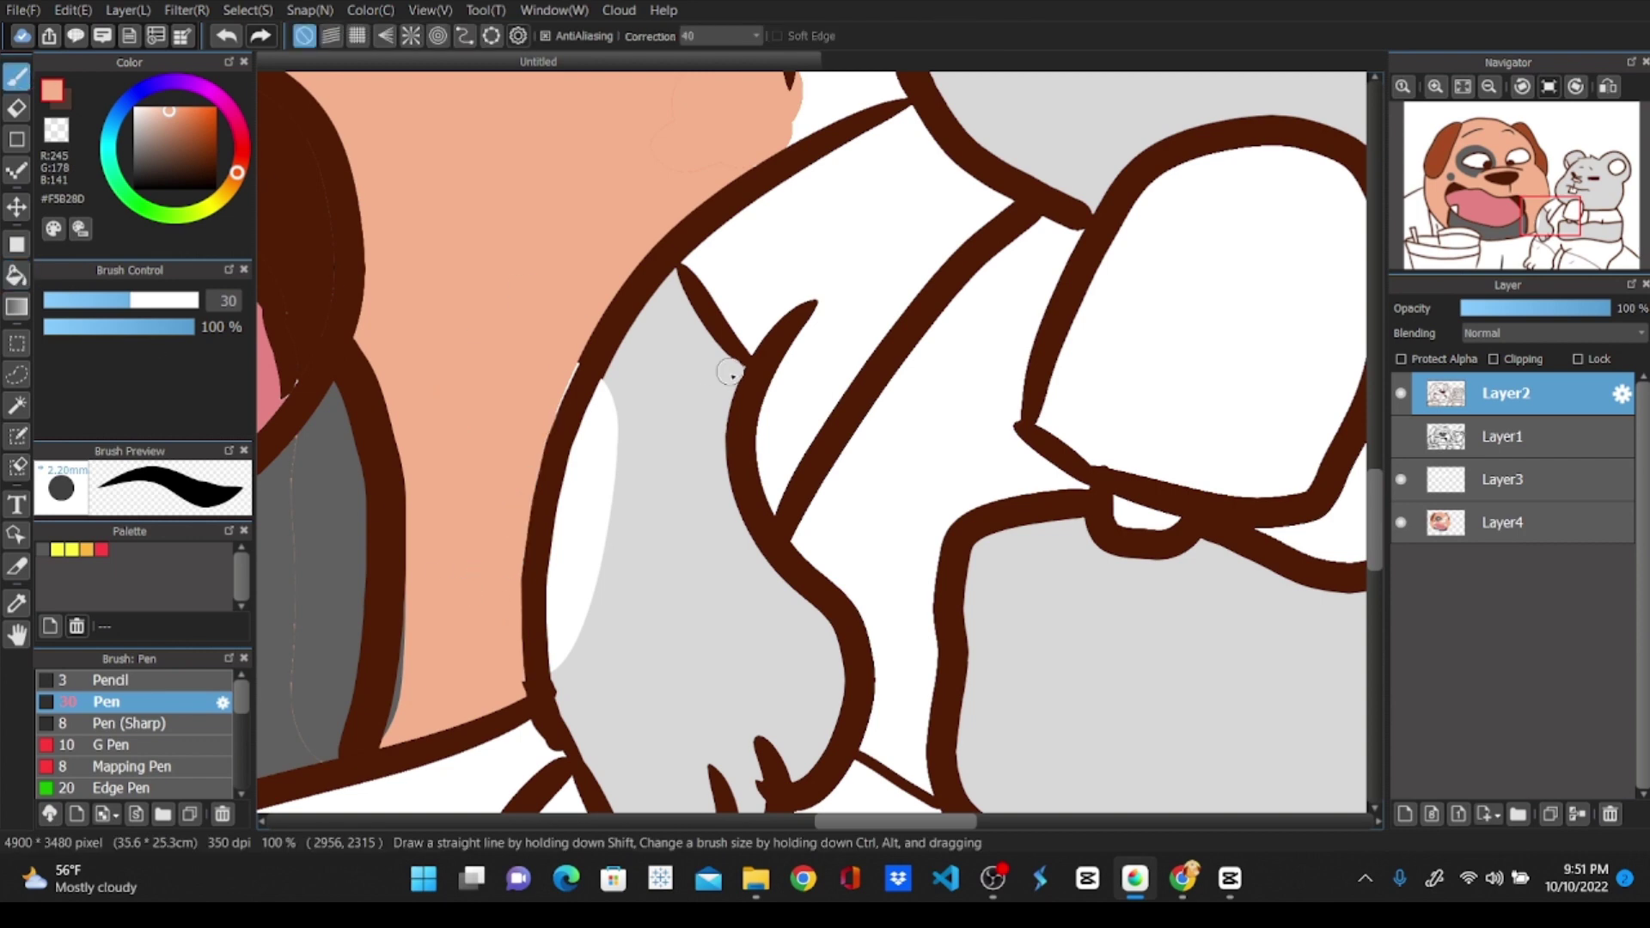
{"action": "key", "text": "ctrl+z"}
{"action": "key", "text": "ctrl+z"}
{"action": "key", "text": "ctrl+y"}
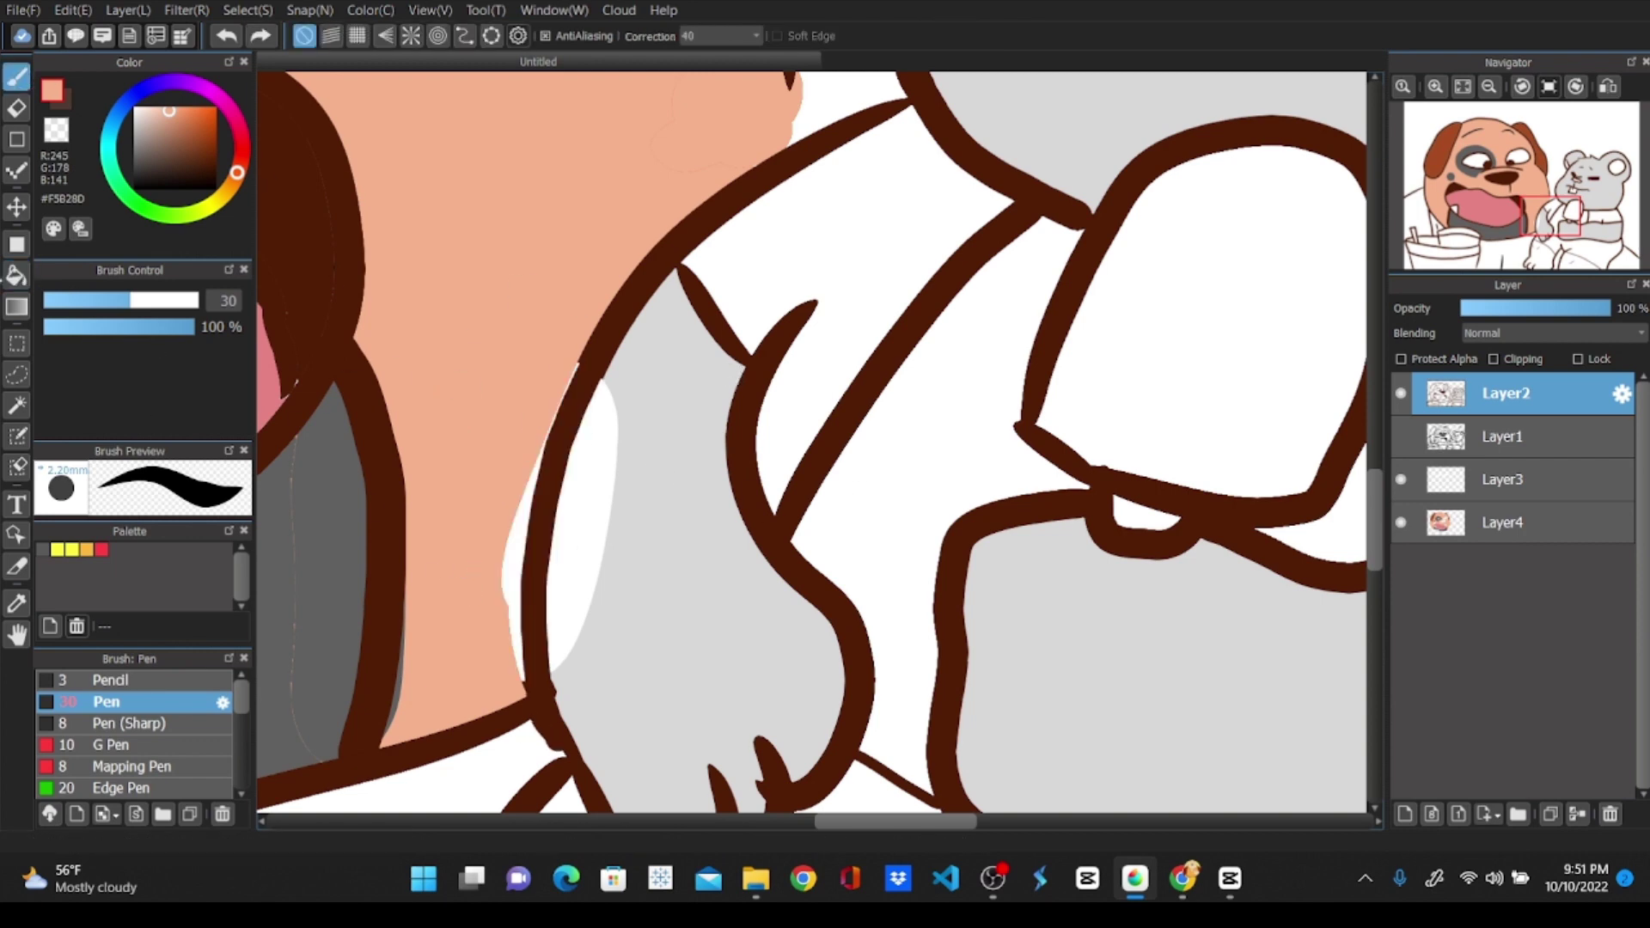
On Layer4, fill the white gap outside the hanging arm with peach #F5B28D and the gap inside it with light grey #D7D7D7
{"action": "left_click", "coordinate": [16, 275]}
{"action": "left_click", "coordinate": [1533, 523]}
{"action": "left_click", "coordinate": [515, 554]}
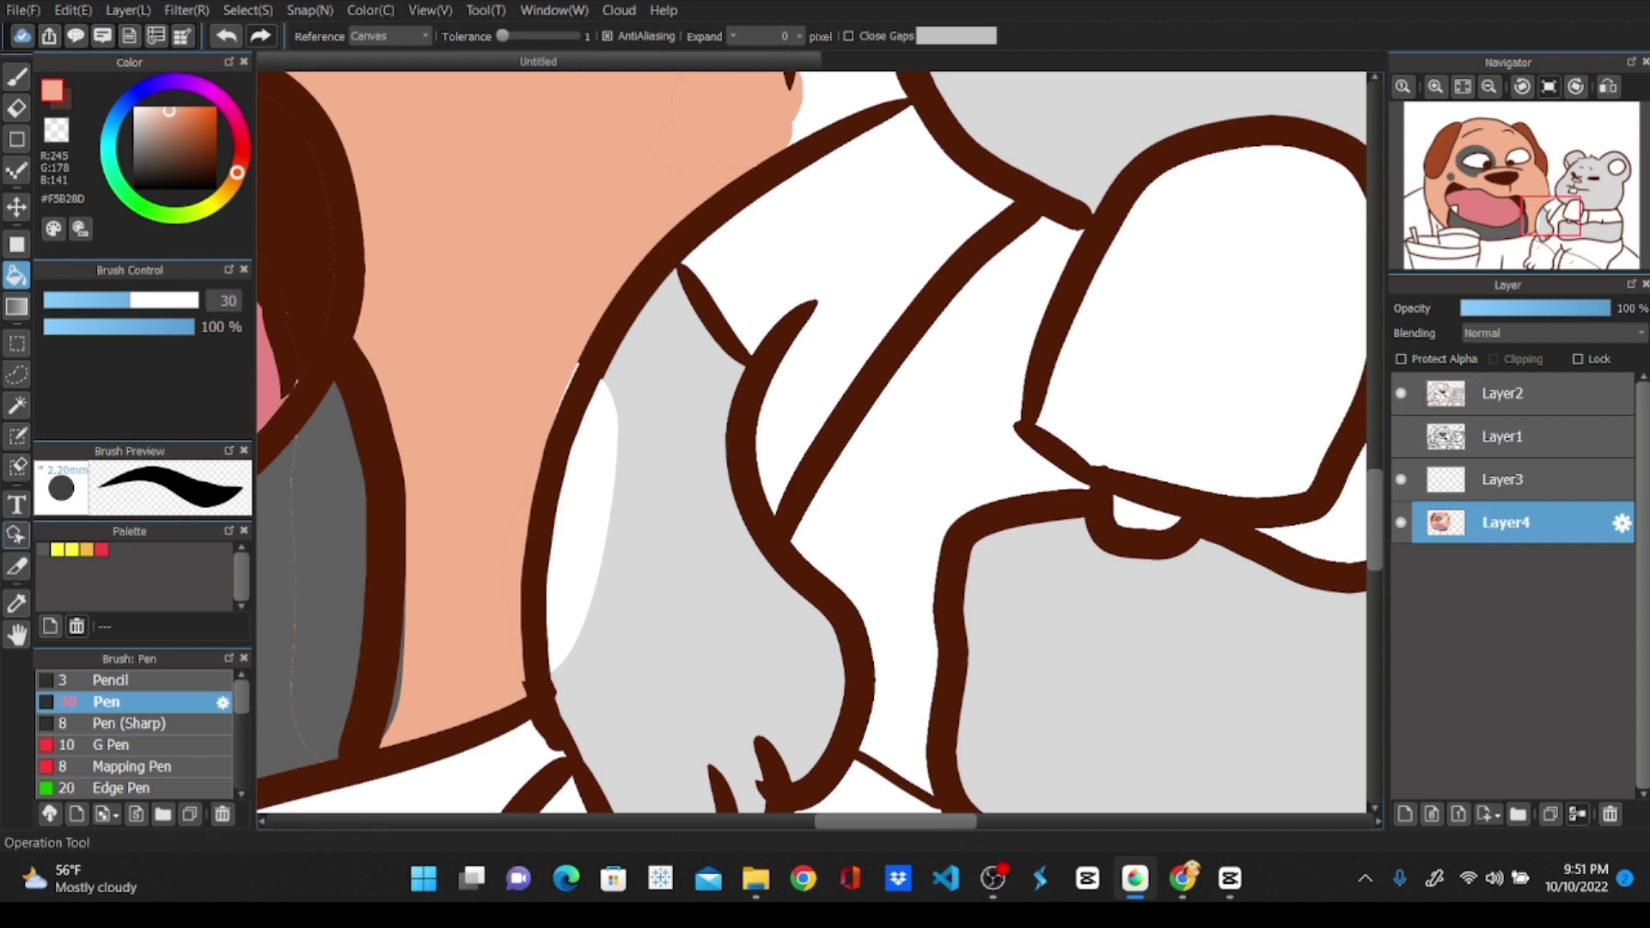
{"action": "left_click", "coordinate": [696, 549], "text": "alt"}
{"action": "left_click", "coordinate": [579, 537]}
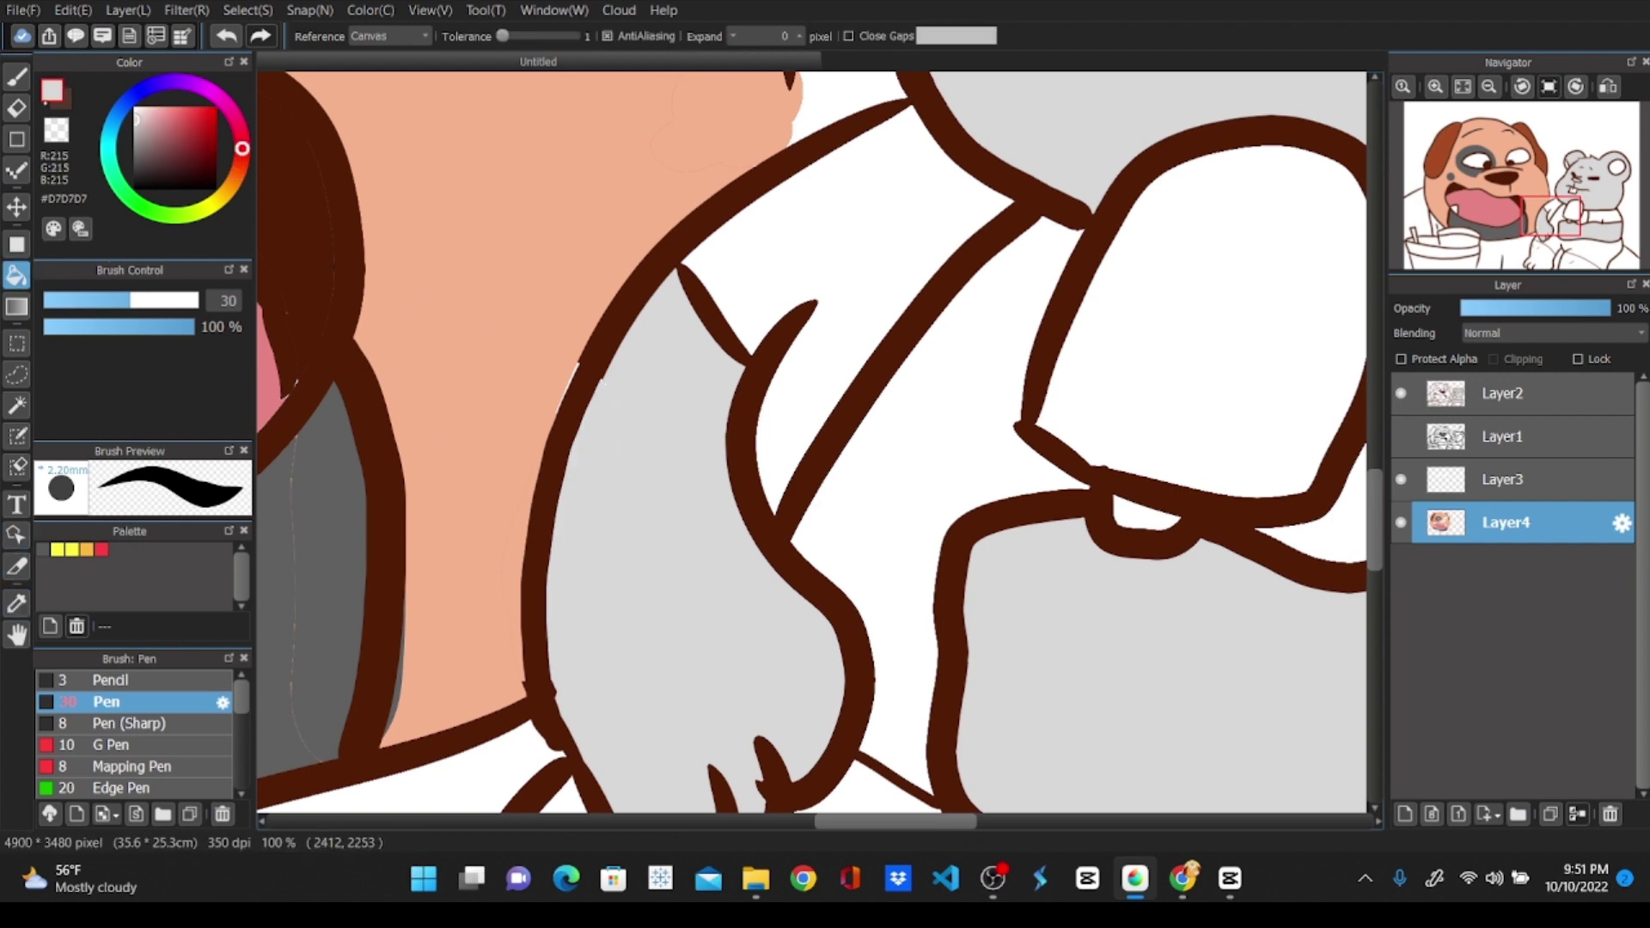
Touch up the leftover colour gaps beside the arm and around the dog's chin with peach #F5B28D and dark grey #616161
{"action": "key", "text": "b"}
{"action": "left_click", "coordinate": [404, 366], "text": "alt"}
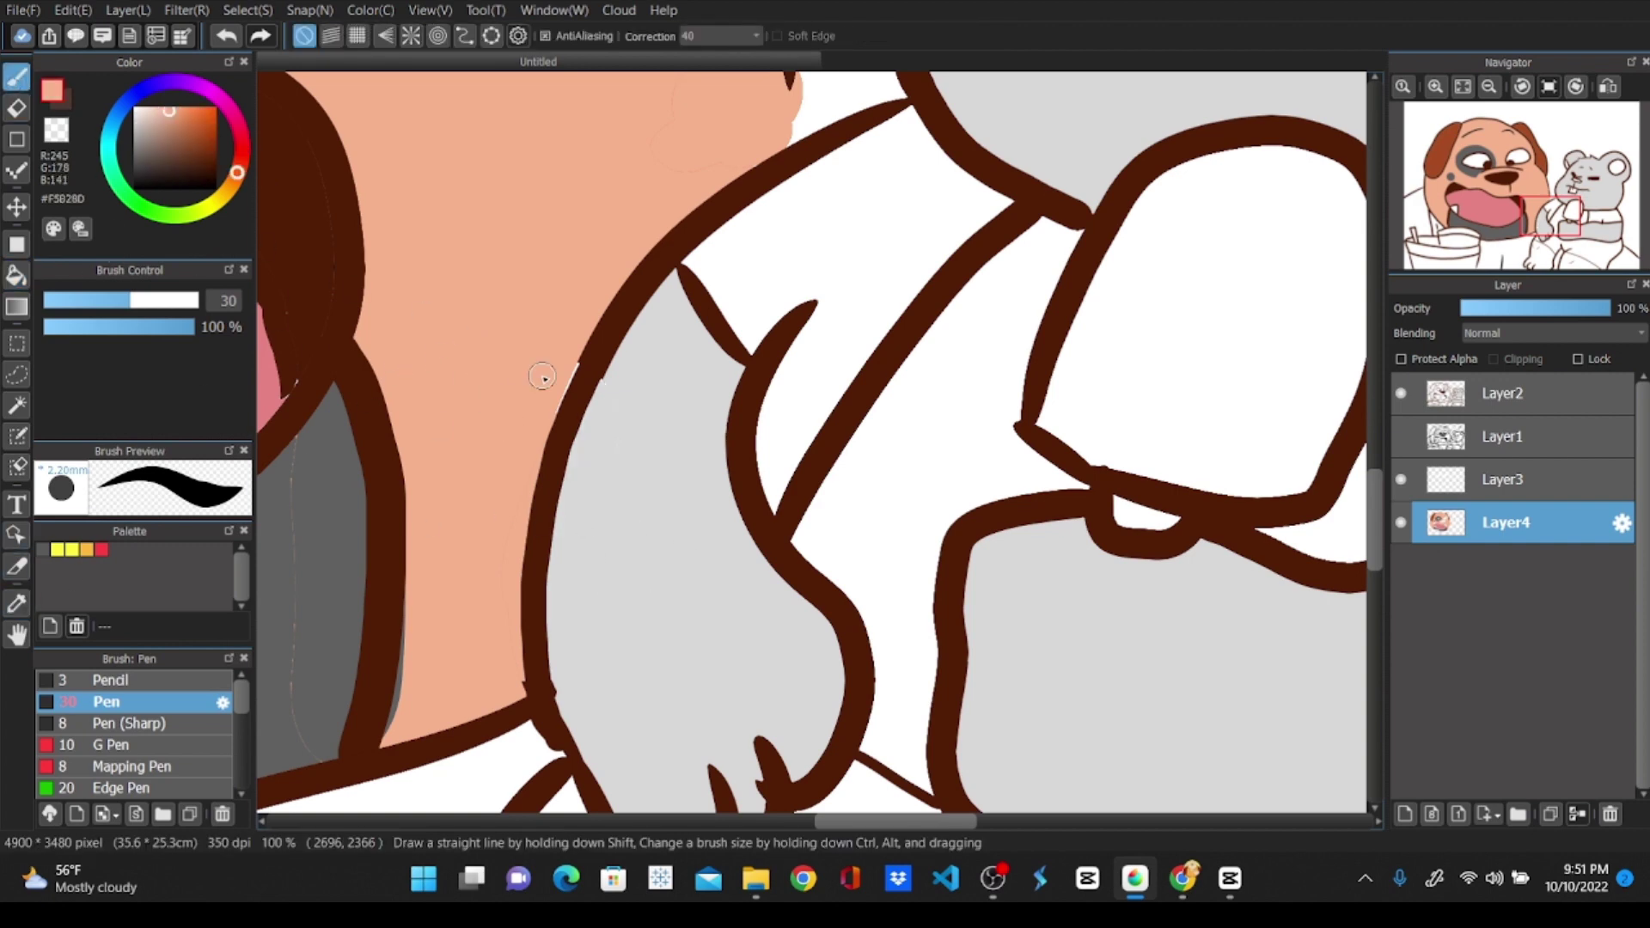
{"action": "left_click", "coordinate": [316, 417], "text": "alt"}
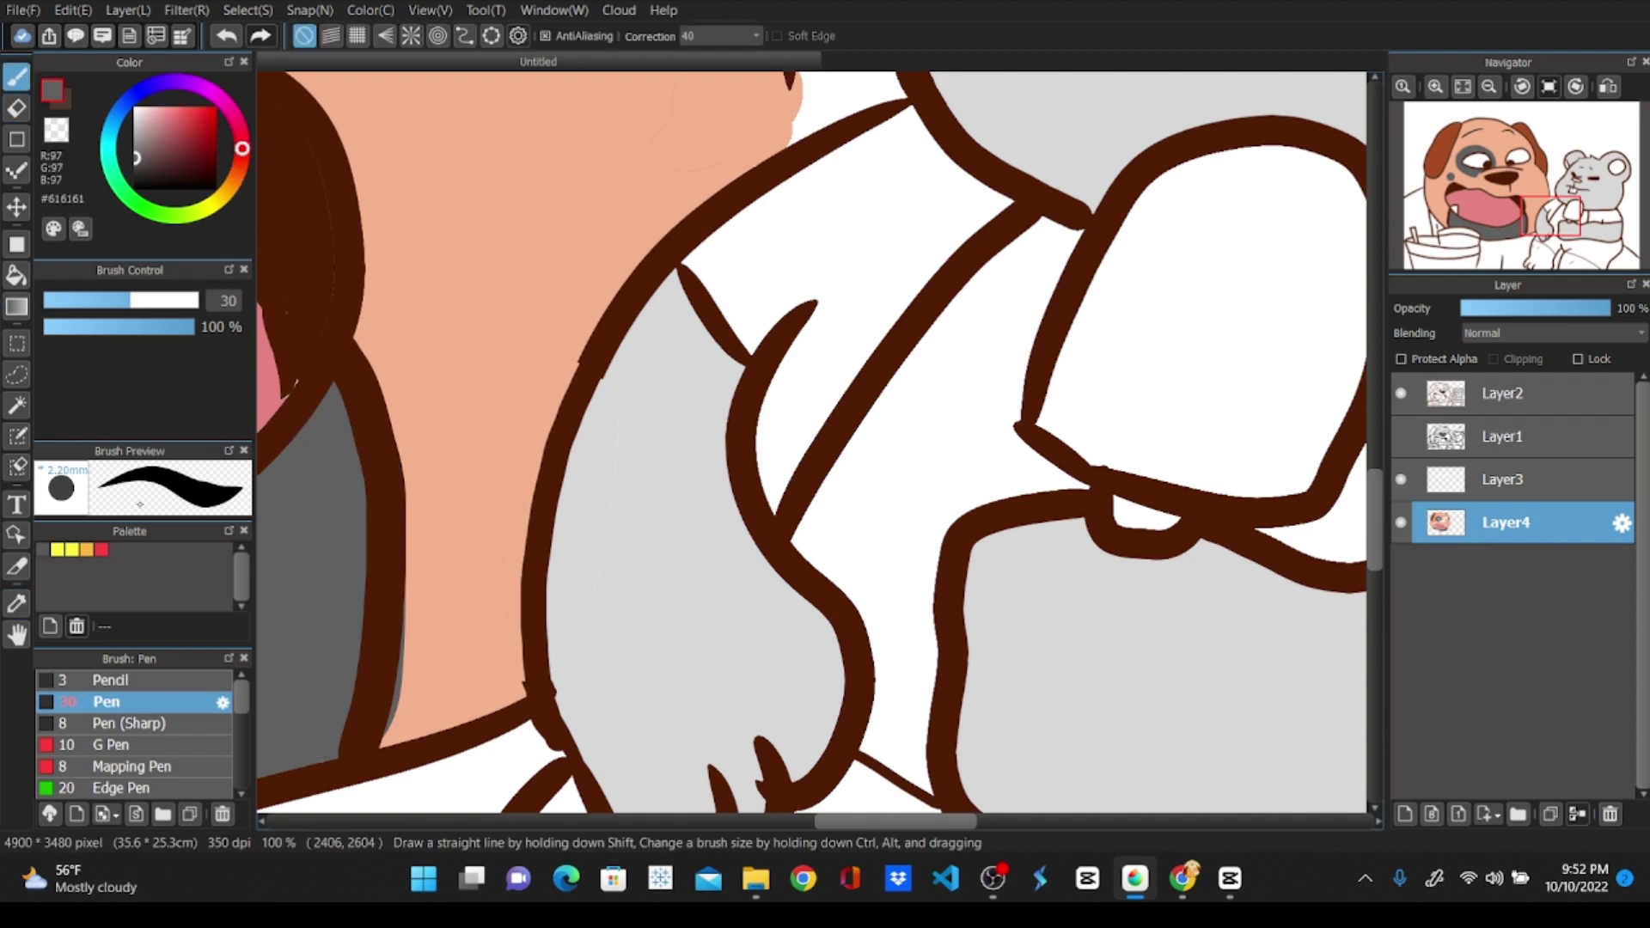
{"action": "left_click", "coordinate": [435, 435], "text": "alt"}
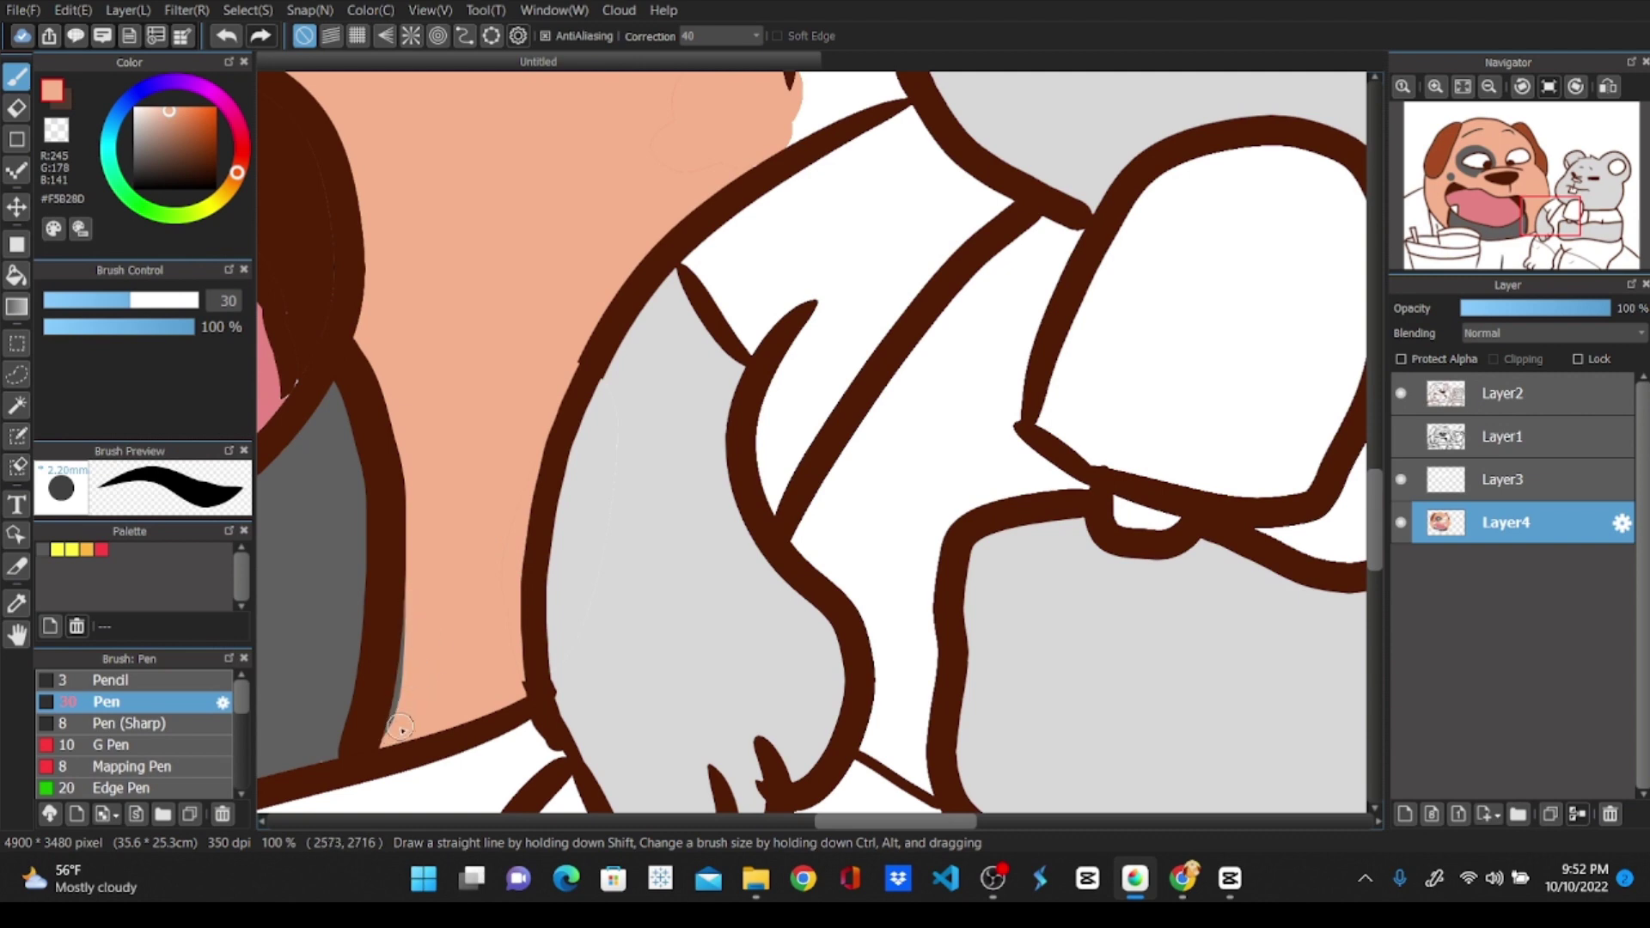
{"action": "left_click_drag", "start_coordinate": [409, 614], "coordinate": [394, 737]}
On Layer2, extend the dog's cheek outline down to the small animal's shoulder in dark brown #511D05
{"action": "left_click_drag", "start_coordinate": [634, 378], "coordinate": [579, 539]}
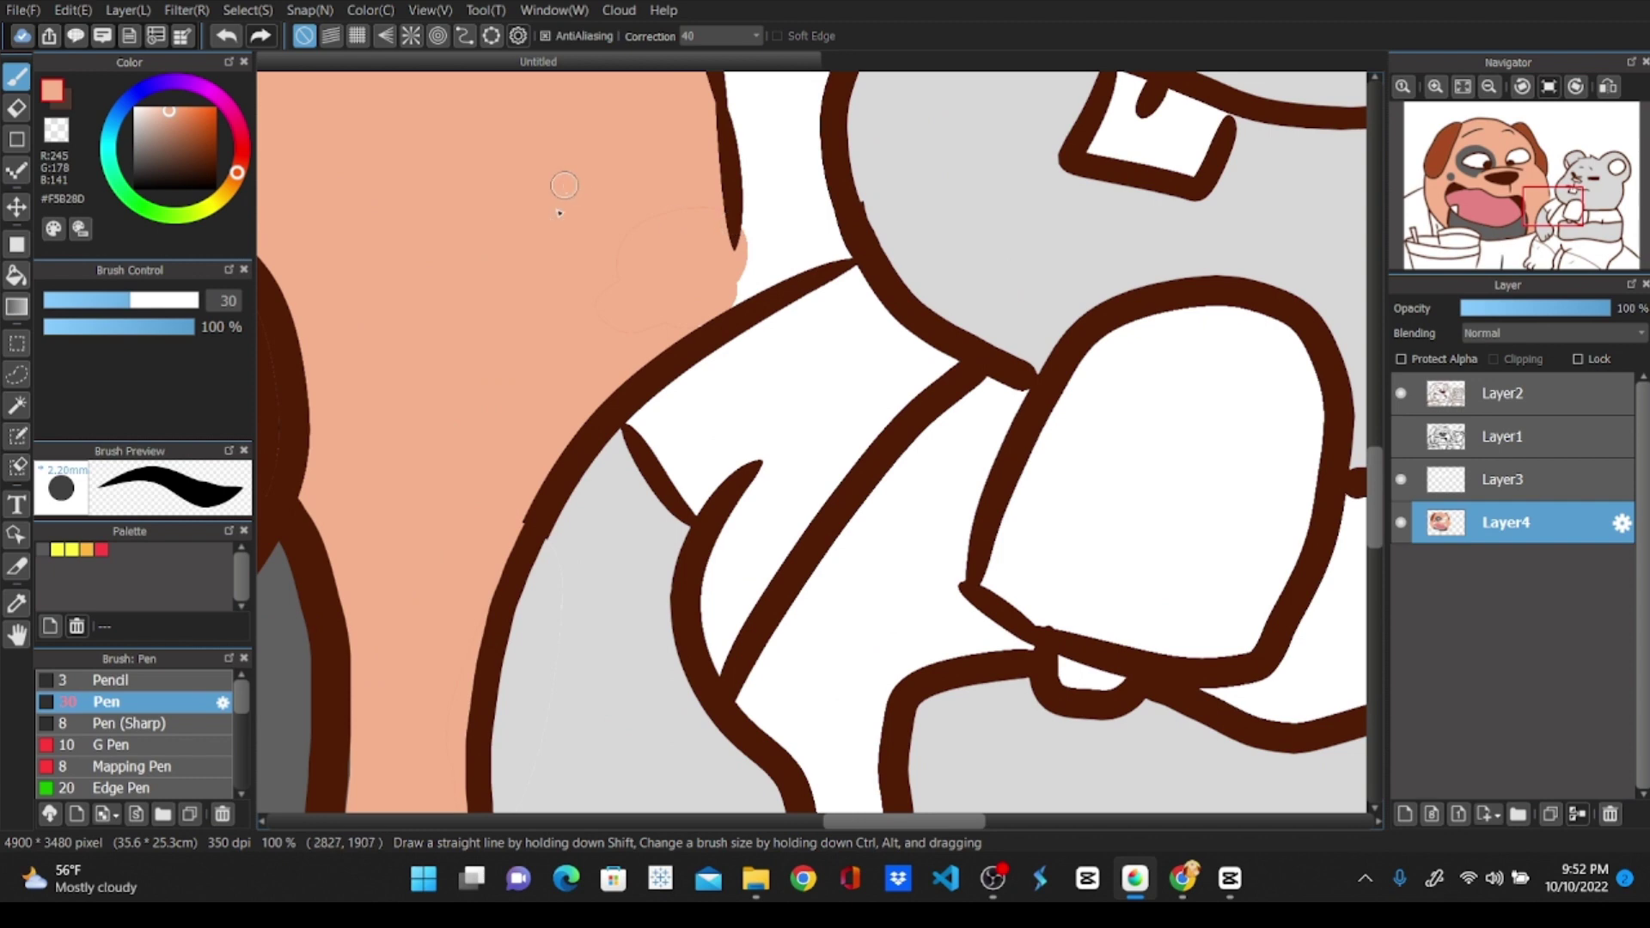
{"action": "scroll", "coordinate": [564, 186], "scroll_direction": "up", "scroll_amount": 1}
{"action": "left_click", "coordinate": [815, 191], "text": "alt"}
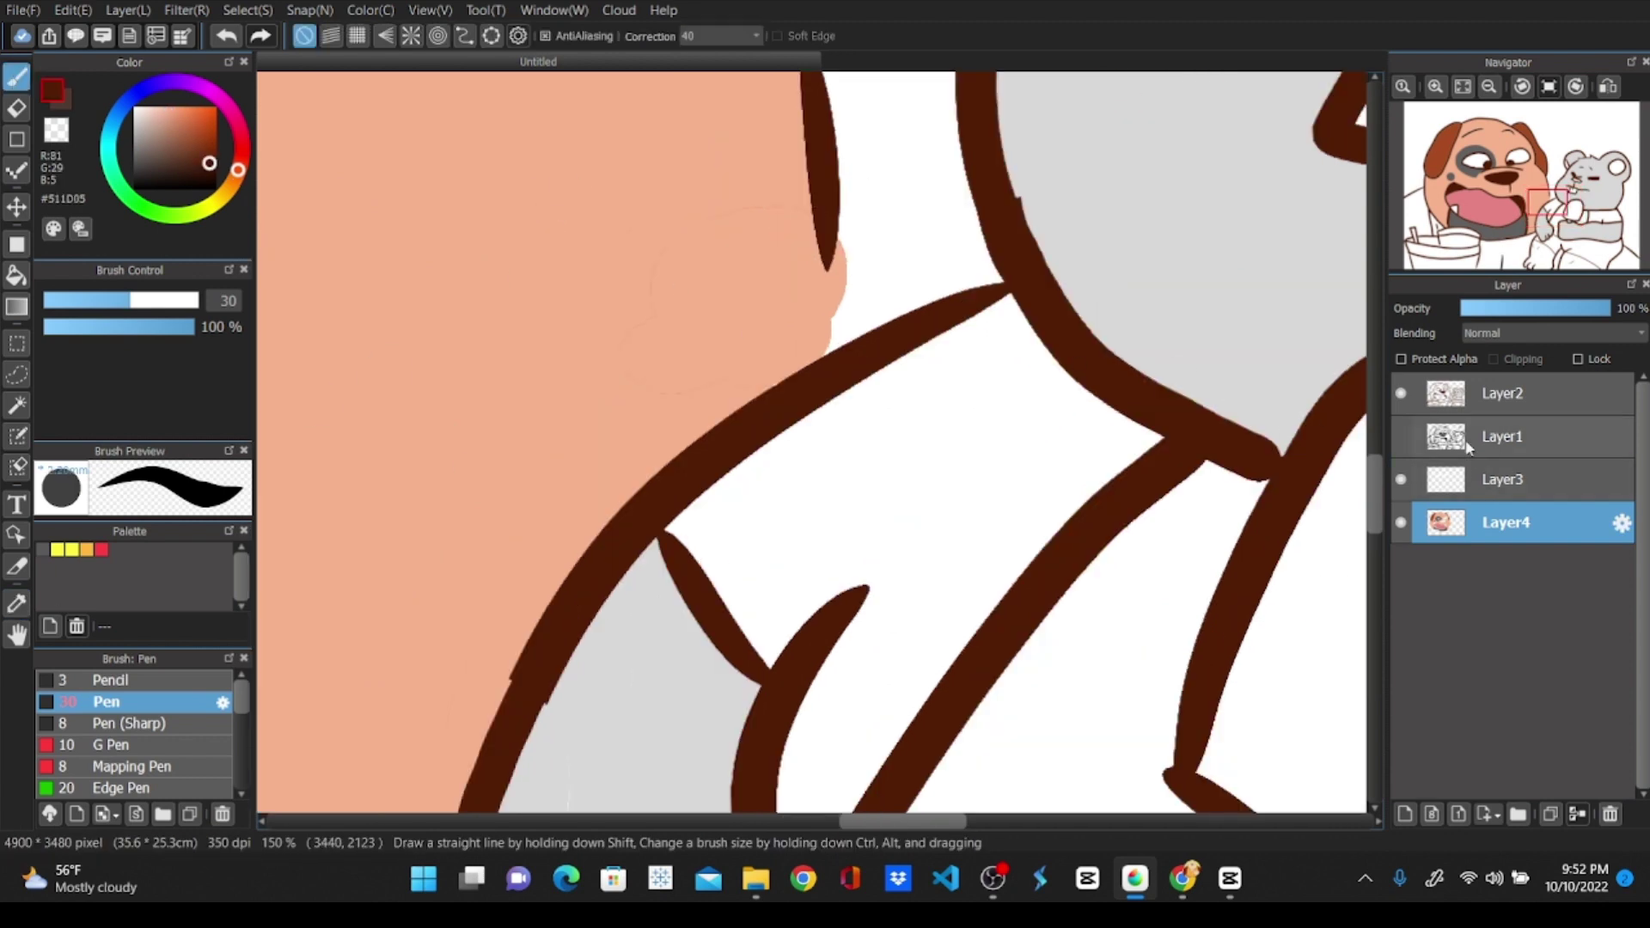
{"action": "left_click", "coordinate": [1465, 394]}
{"action": "left_click_drag", "start_coordinate": [826, 197], "coordinate": [818, 344]}
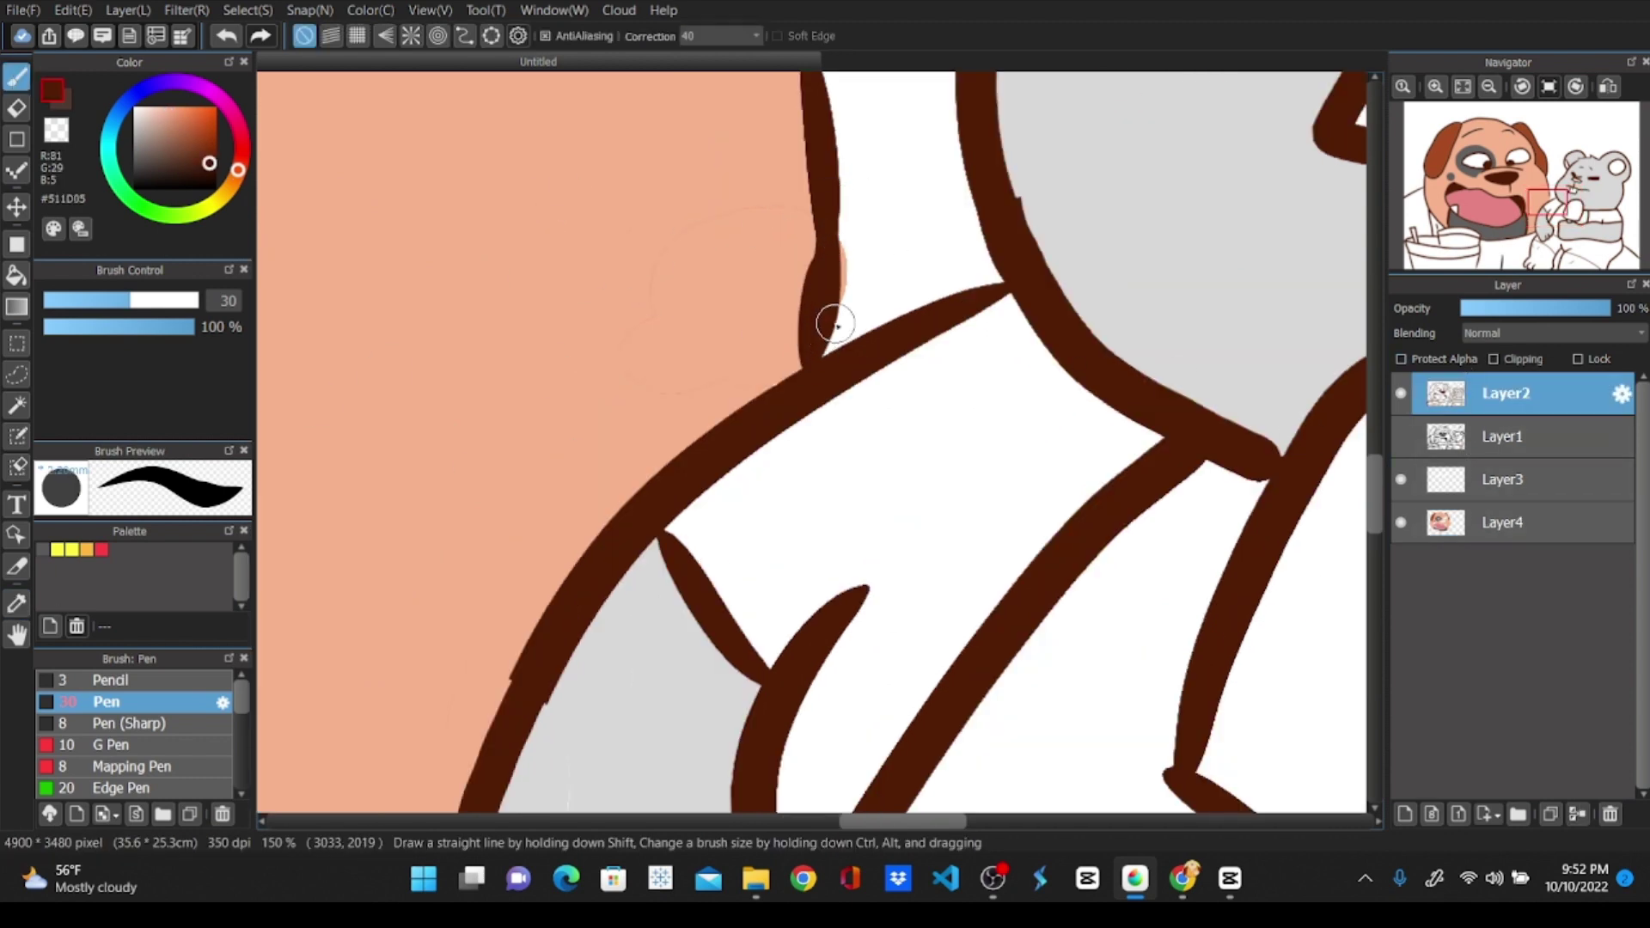
Fill the area behind the dog on the bucket's side with blue #5787D7
{"action": "scroll", "coordinate": [868, 391], "scroll_direction": "down", "scroll_amount": 7}
{"action": "scroll", "coordinate": [601, 421], "scroll_direction": "up", "scroll_amount": 3}
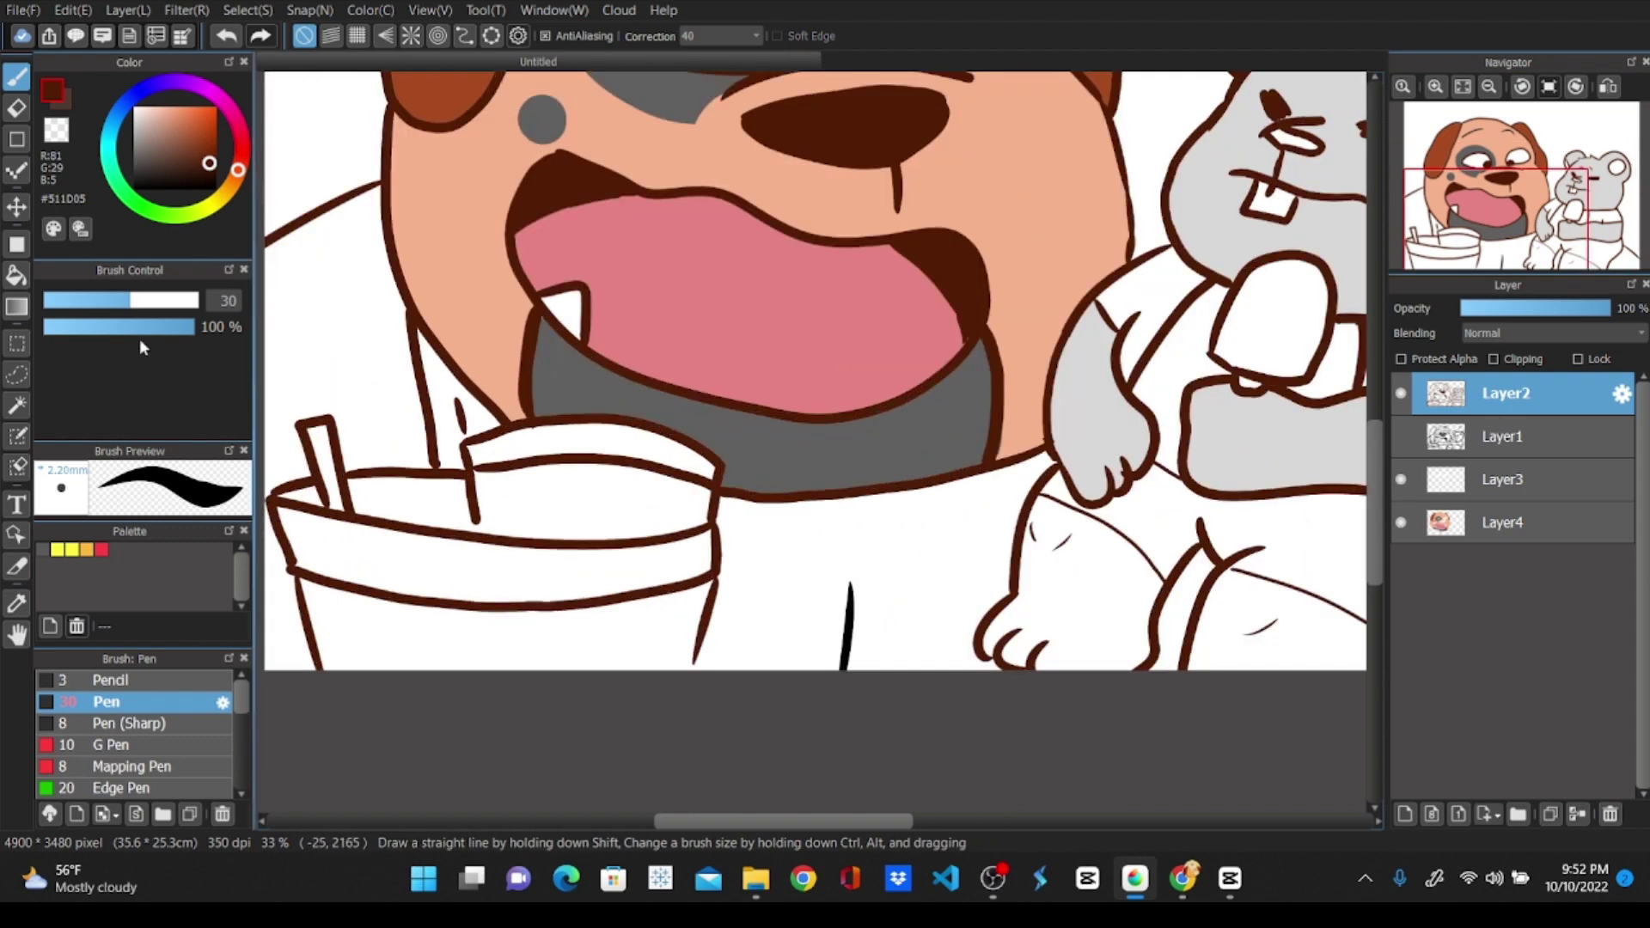
{"action": "key", "text": "i"}
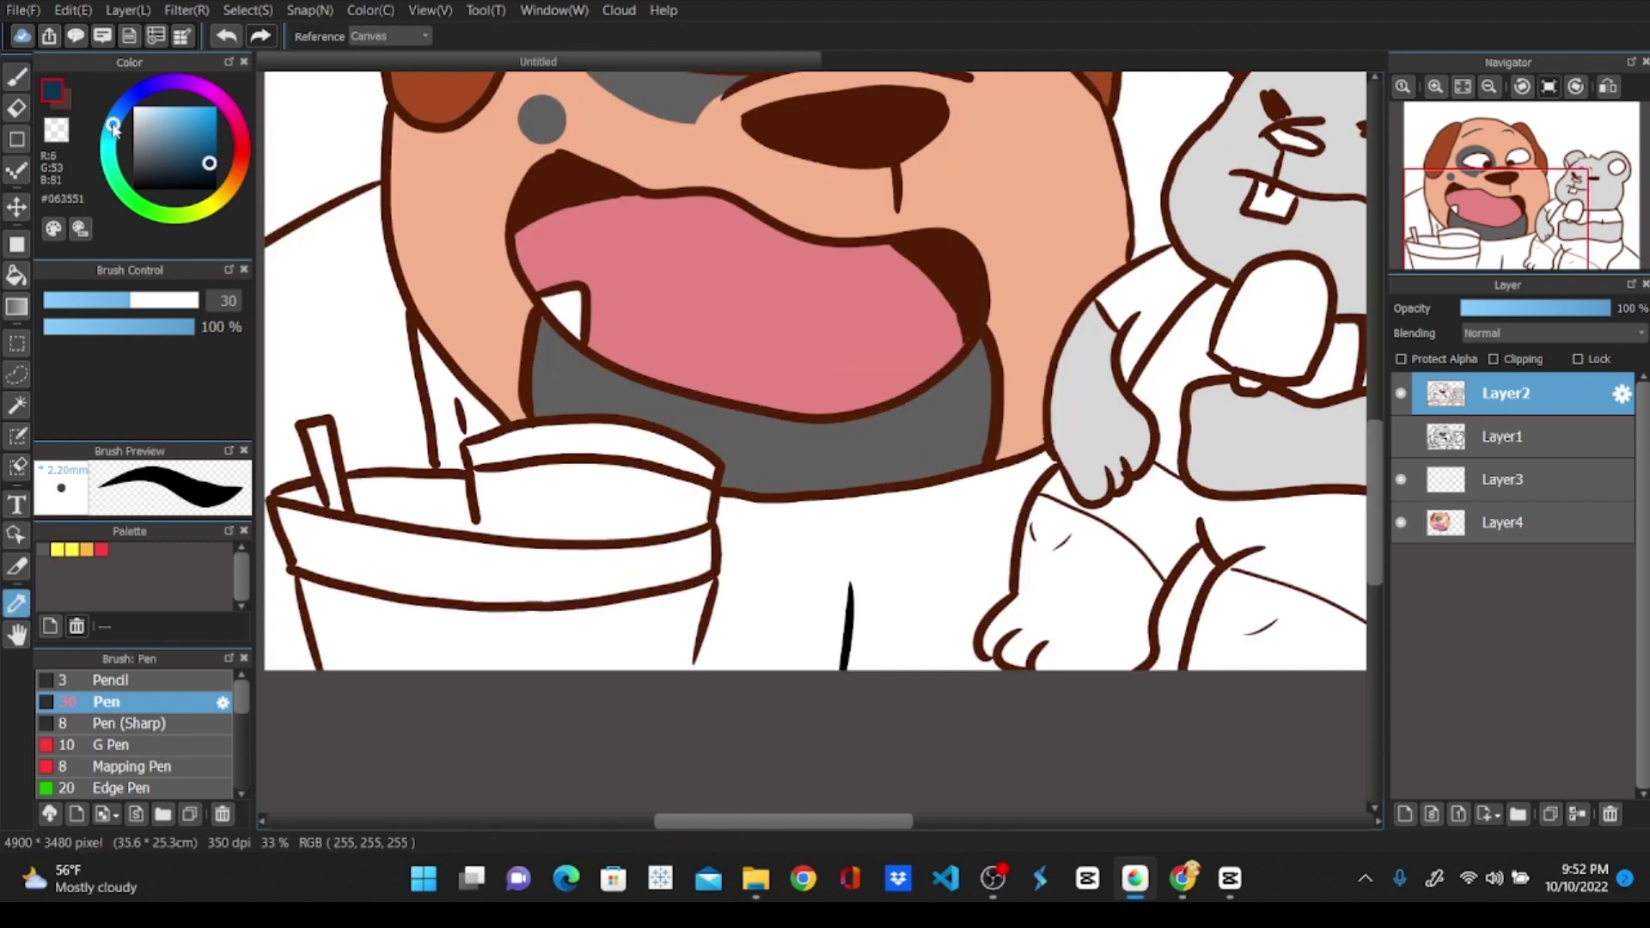
{"action": "left_click", "coordinate": [305, 260]}
{"action": "left_click", "coordinate": [125, 105]}
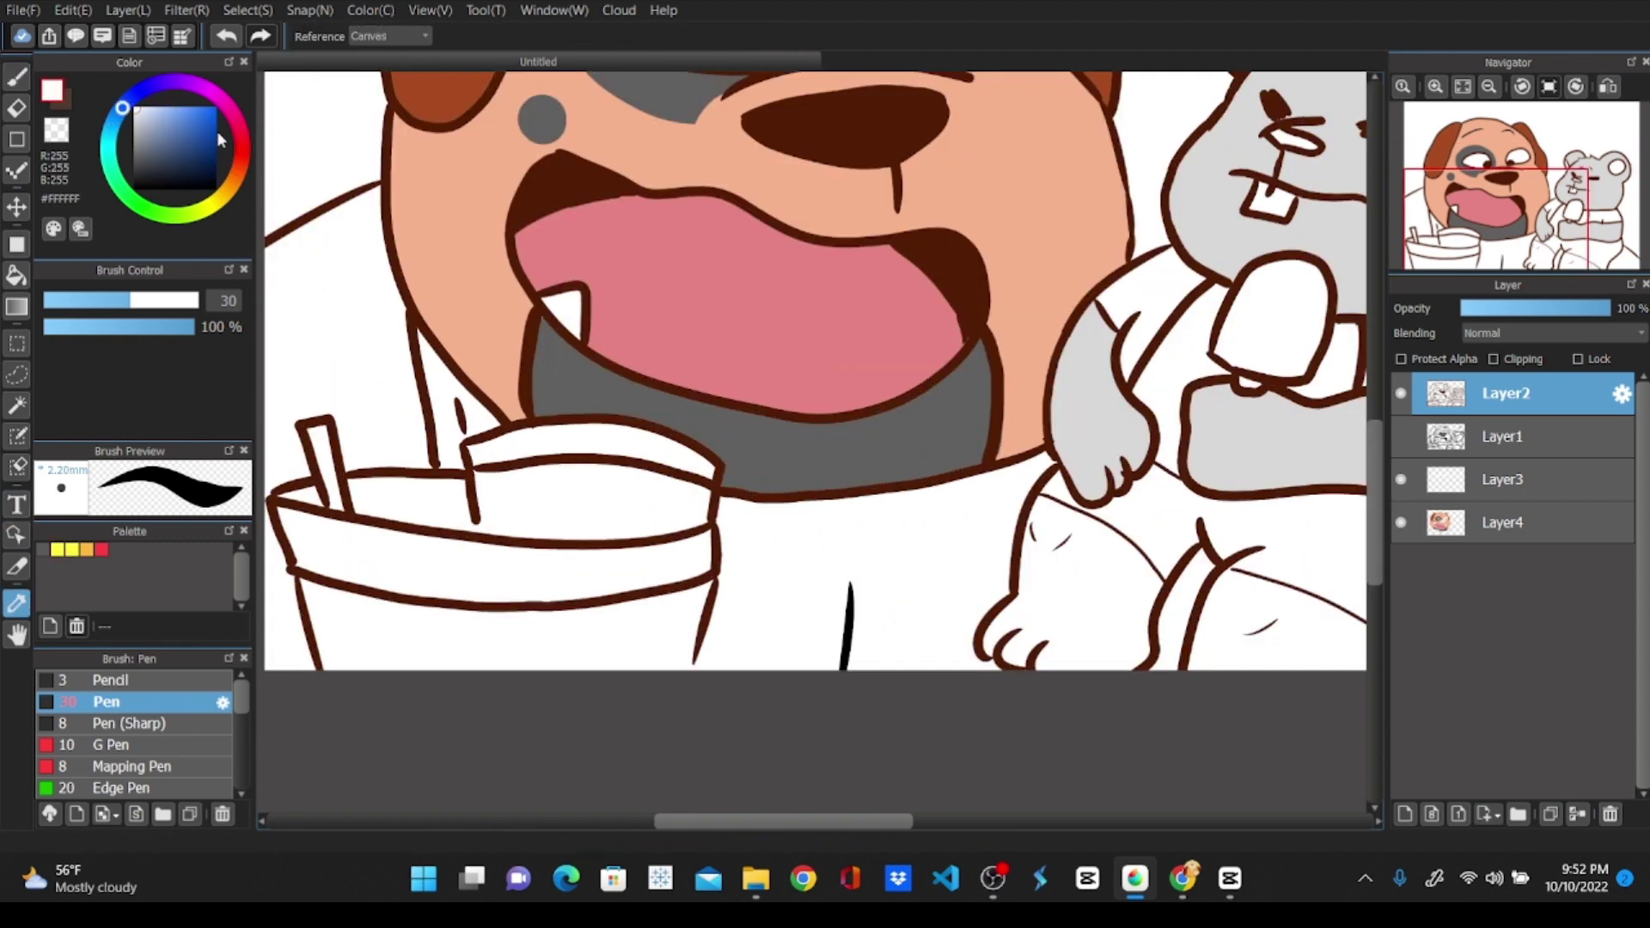
{"action": "left_click", "coordinate": [16, 274]}
{"action": "left_click", "coordinate": [338, 394]}
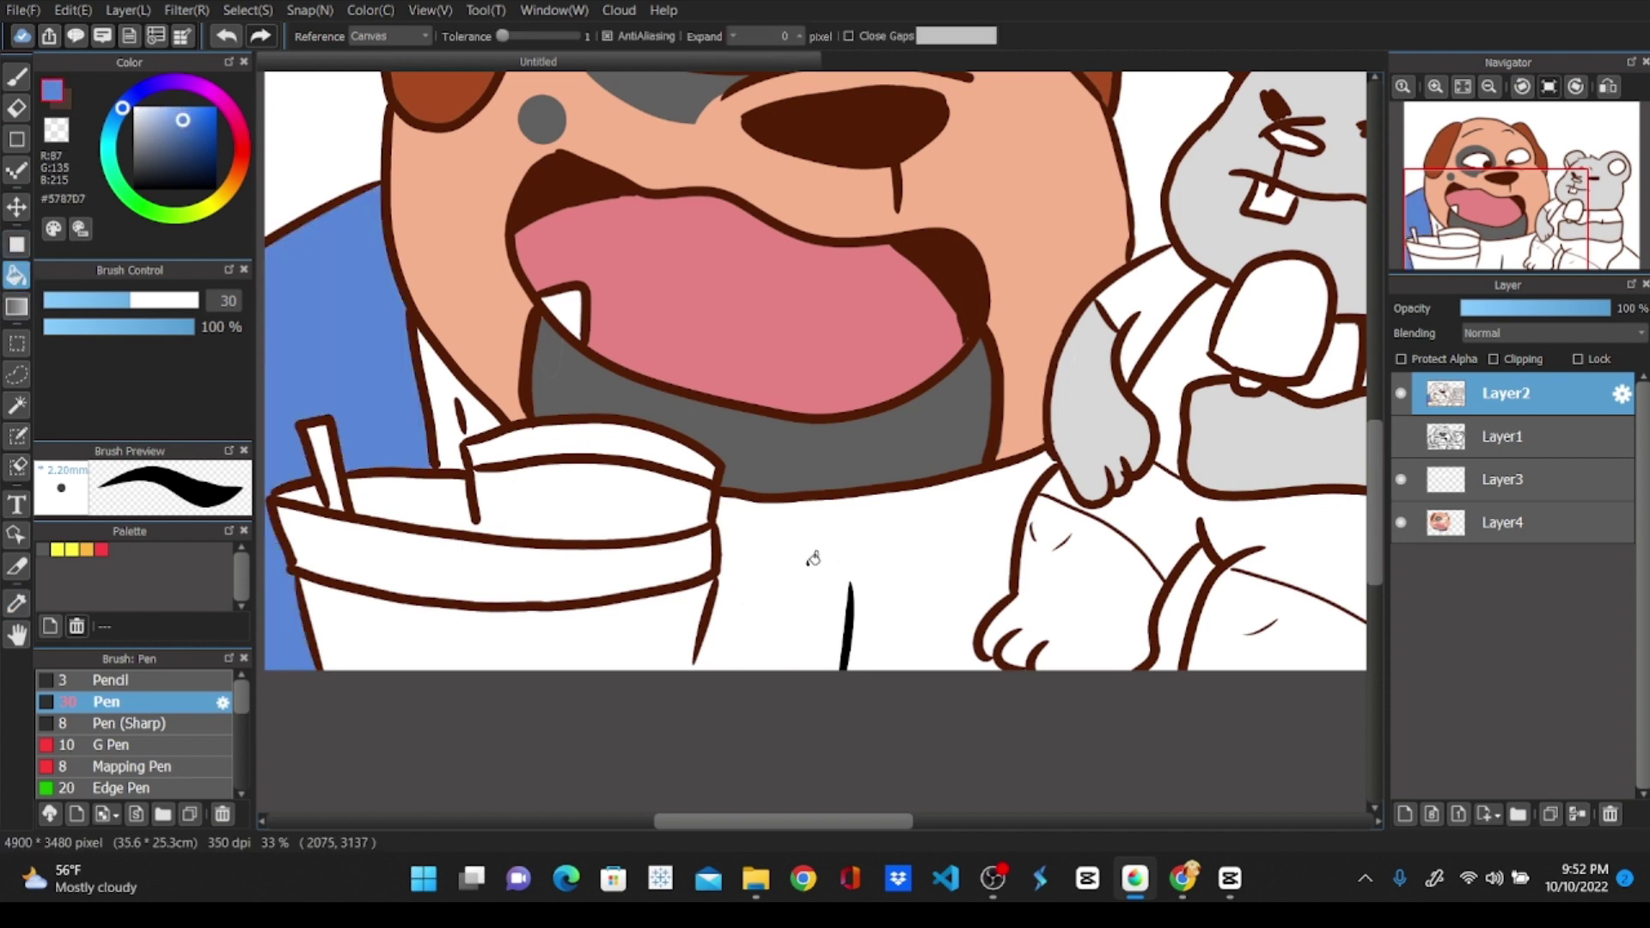
Fill the narrow strip between the blue area and the dog's neck with pale blue #C6D3EA, and the dog's body with peach #F5B28D
{"action": "left_click", "coordinate": [442, 371]}
{"action": "left_click", "coordinate": [434, 364]}
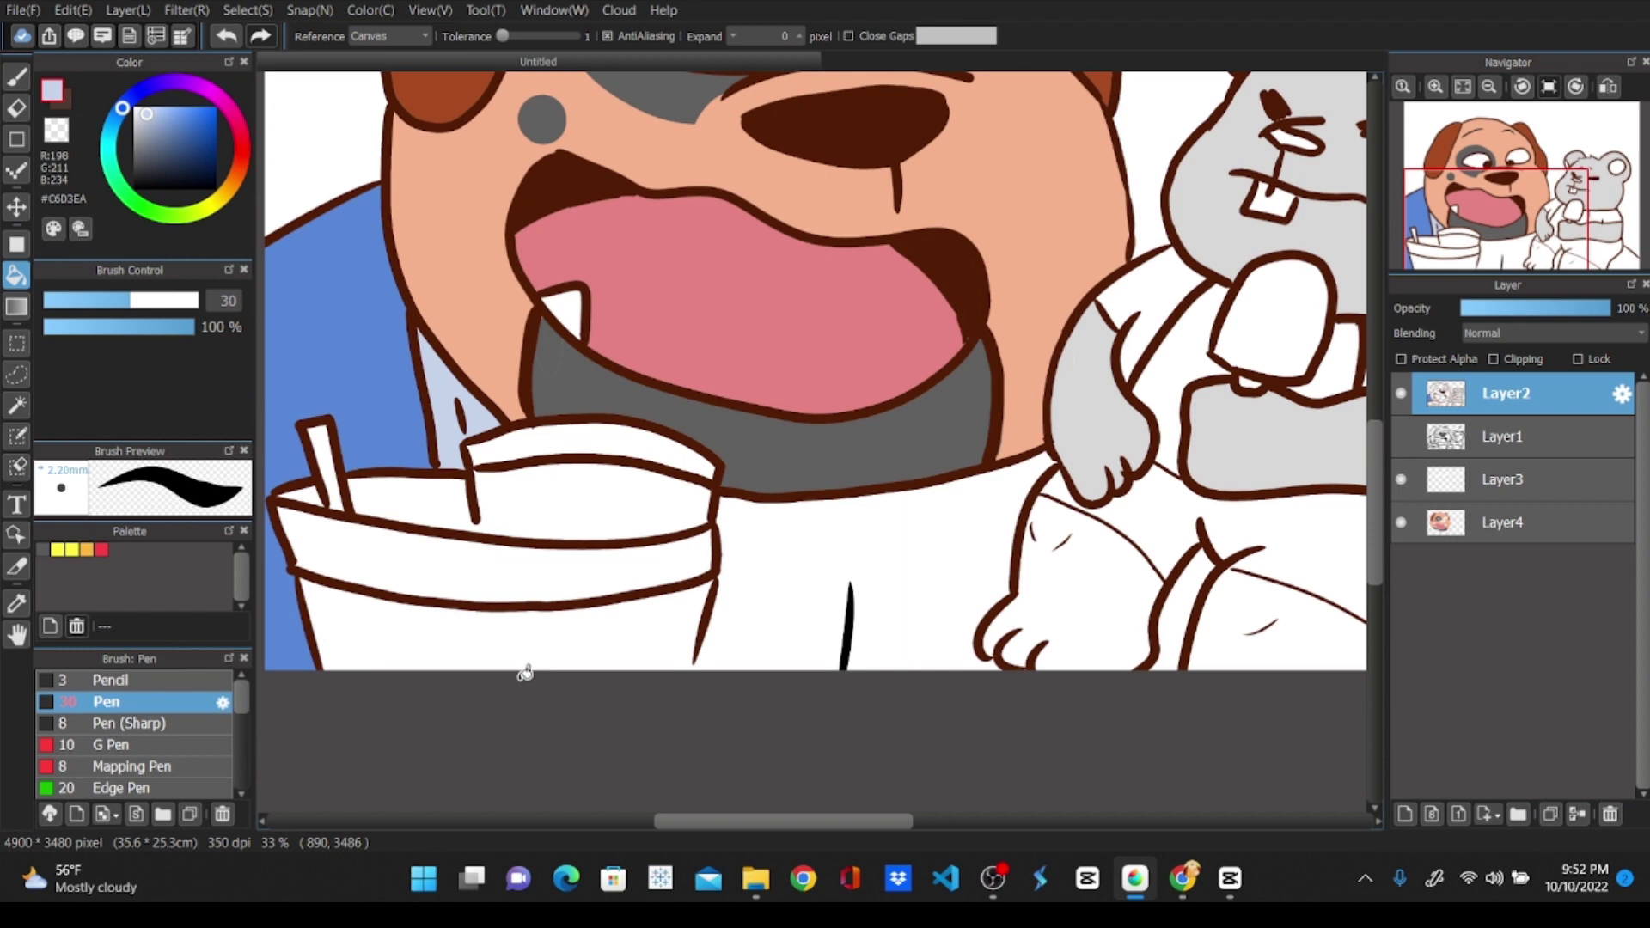
{"action": "left_click", "coordinate": [451, 199], "text": "alt"}
{"action": "left_click", "coordinate": [918, 653]}
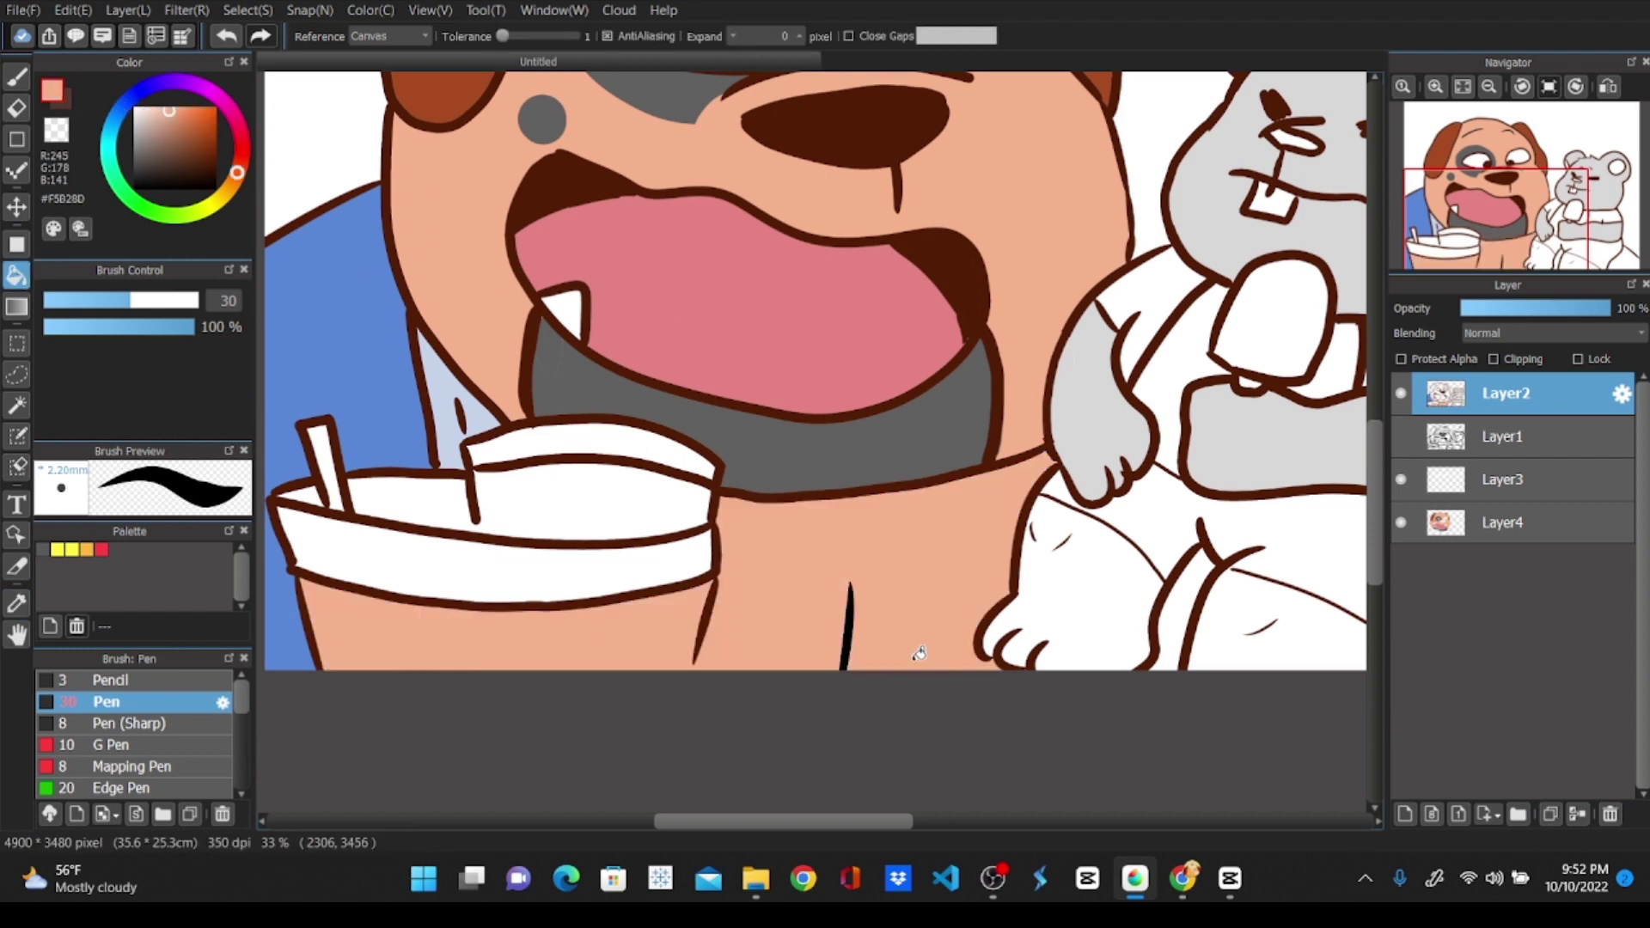
{"action": "scroll", "coordinate": [808, 600], "scroll_direction": "up", "scroll_amount": 1}
{"action": "left_click", "coordinate": [17, 603]}
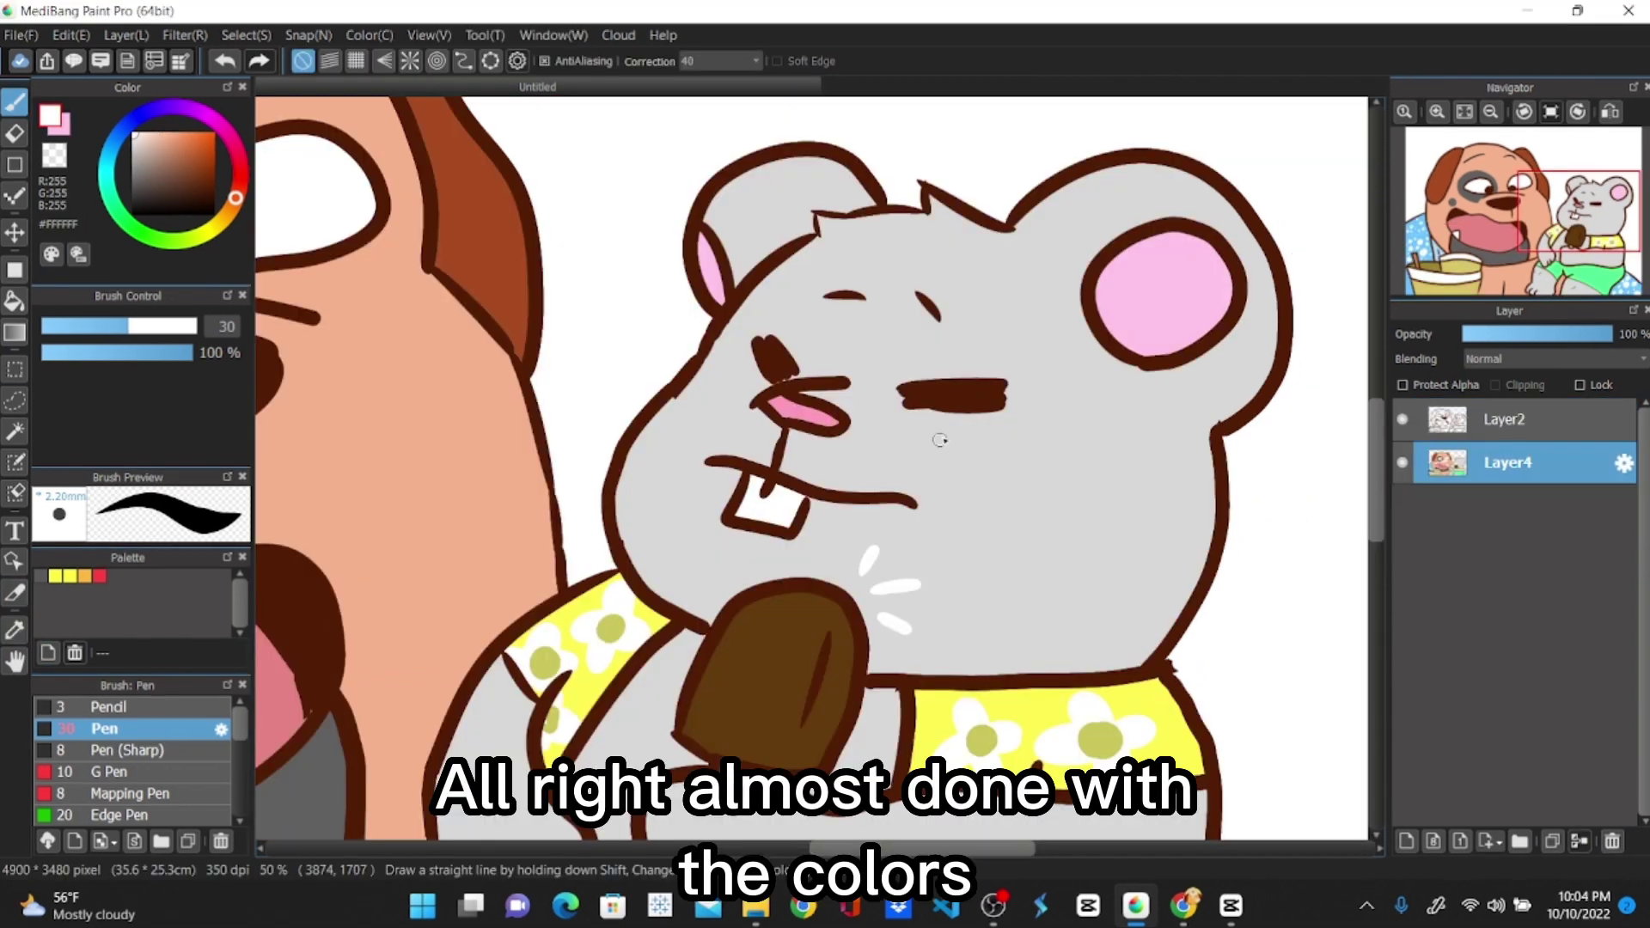
Hide the two artwork layers, Layer4 and Layer2
{"action": "scroll", "coordinate": [939, 440], "scroll_direction": "down", "scroll_amount": 2}
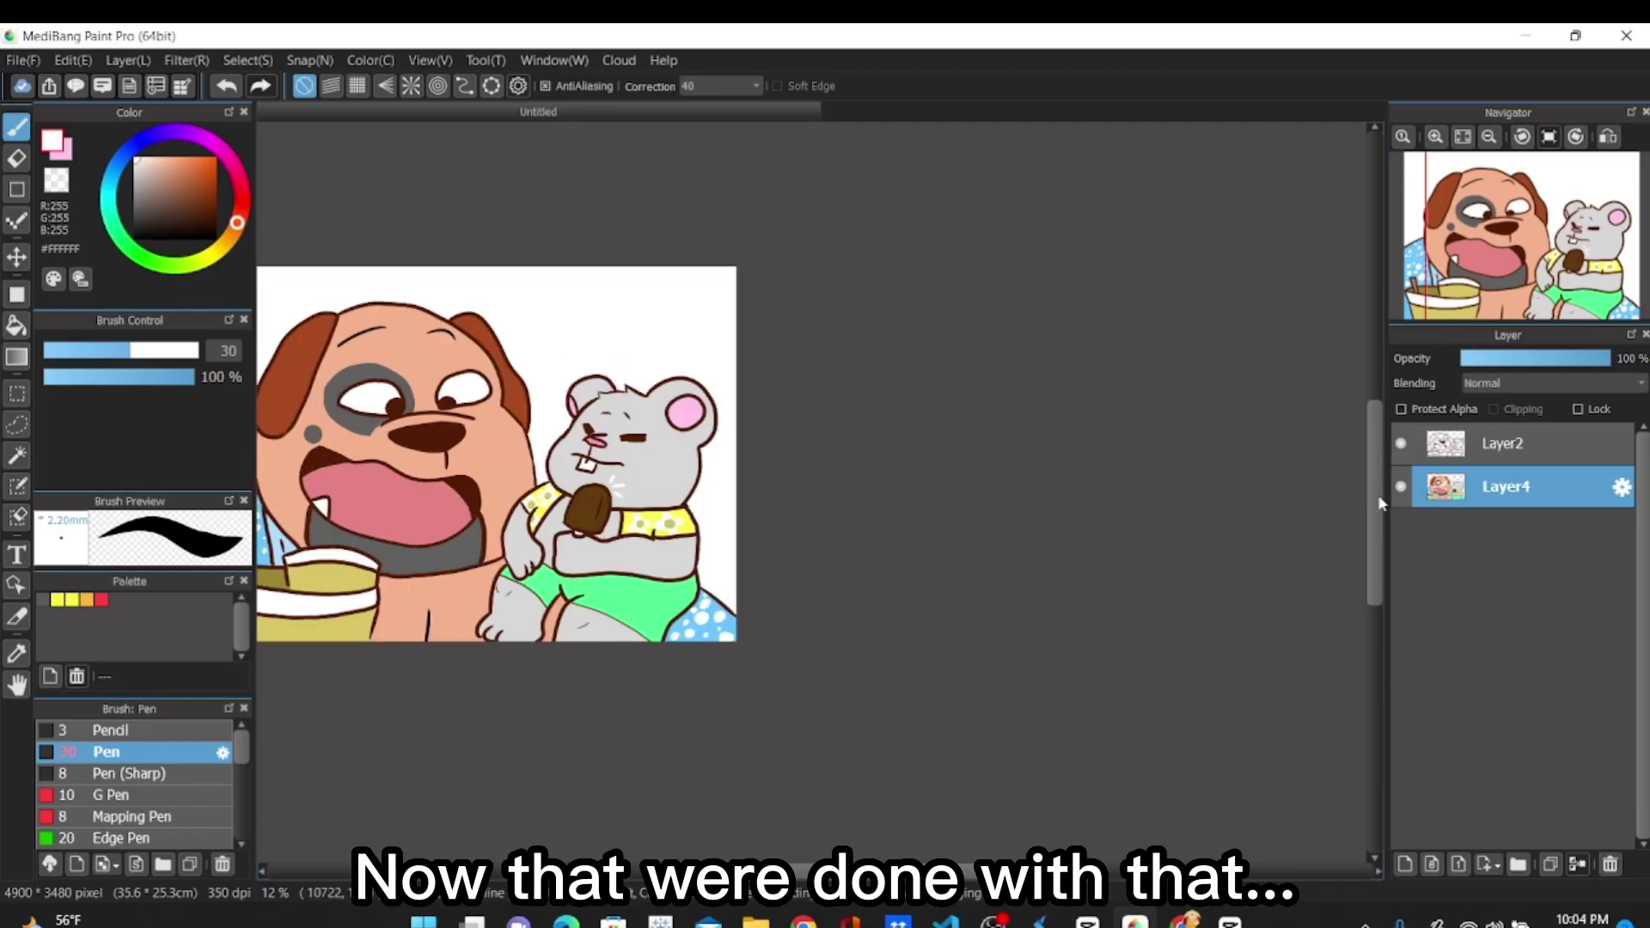
{"action": "left_click", "coordinate": [1401, 486]}
{"action": "left_click", "coordinate": [1401, 444]}
{"action": "left_click_drag", "start_coordinate": [910, 871], "coordinate": [828, 870]}
{"action": "scroll", "coordinate": [685, 516], "scroll_direction": "up", "scroll_amount": 1}
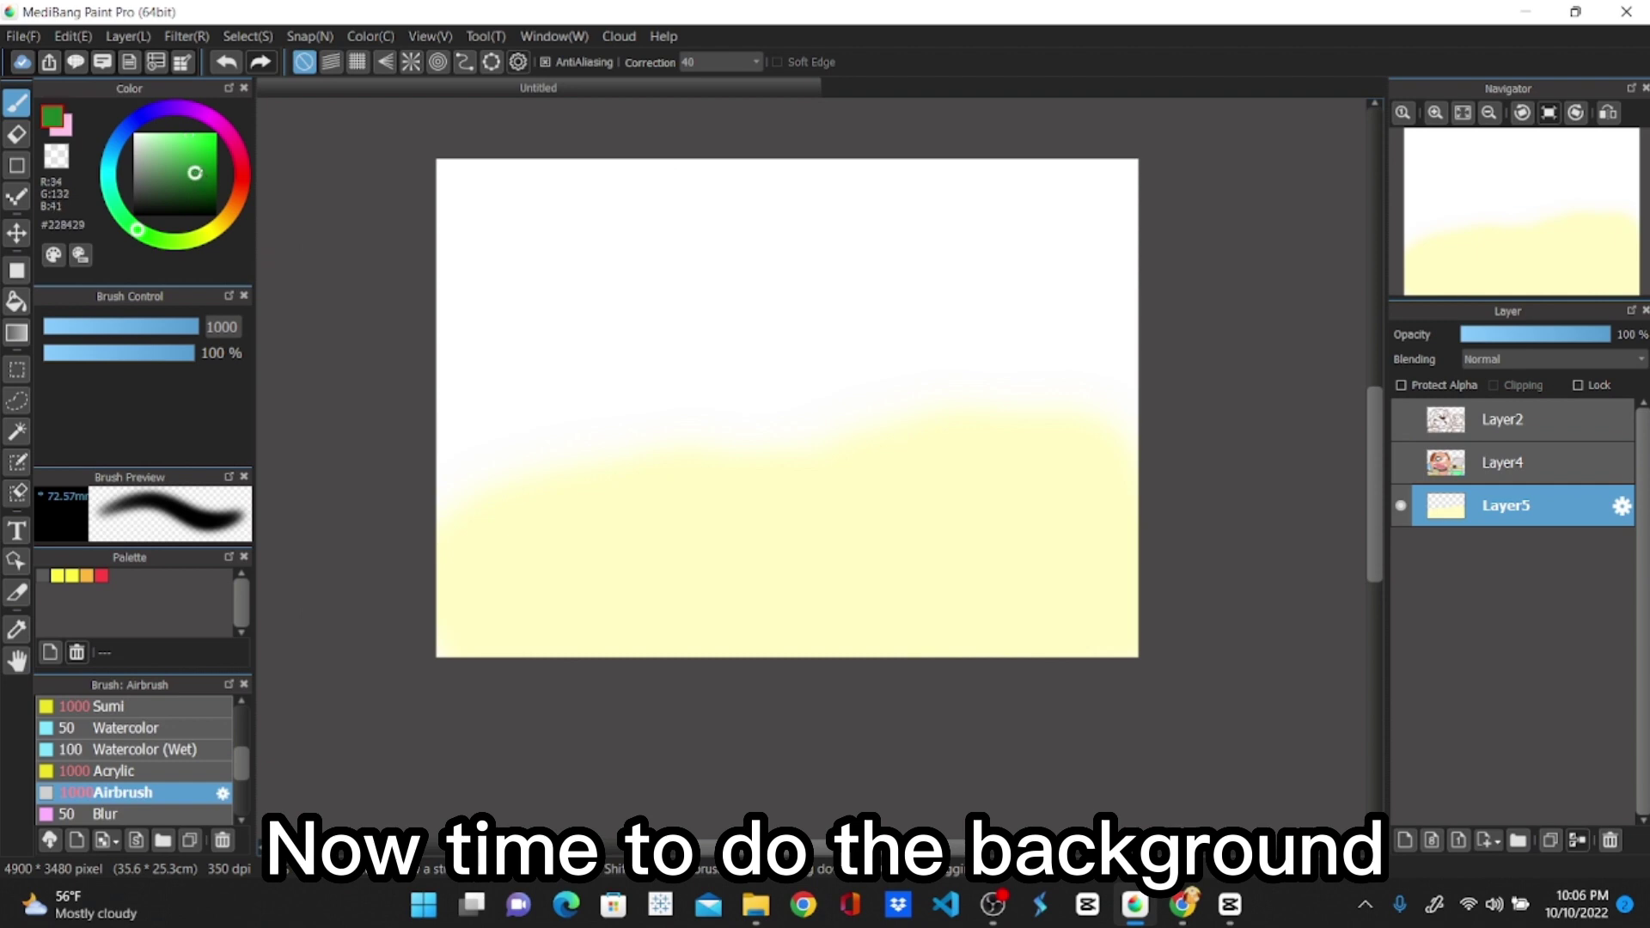
Airbrush green foliage at size 1000 down the canvas's left edge on Layer5, and layer a brighter green over its inner part
{"action": "left_click", "coordinate": [209, 155]}
{"action": "mouse_move", "coordinate": [352, 175]}
{"action": "left_mouse_down"}
{"action": "mouse_move", "coordinate": [678, 104]}
{"action": "mouse_move", "coordinate": [387, 296]}
{"action": "mouse_move", "coordinate": [450, 354]}
{"action": "mouse_move", "coordinate": [364, 266]}
{"action": "mouse_move", "coordinate": [508, 347]}
{"action": "mouse_move", "coordinate": [464, 481]}
{"action": "mouse_move", "coordinate": [456, 458]}
{"action": "mouse_move", "coordinate": [369, 519]}
{"action": "left_mouse_up"}
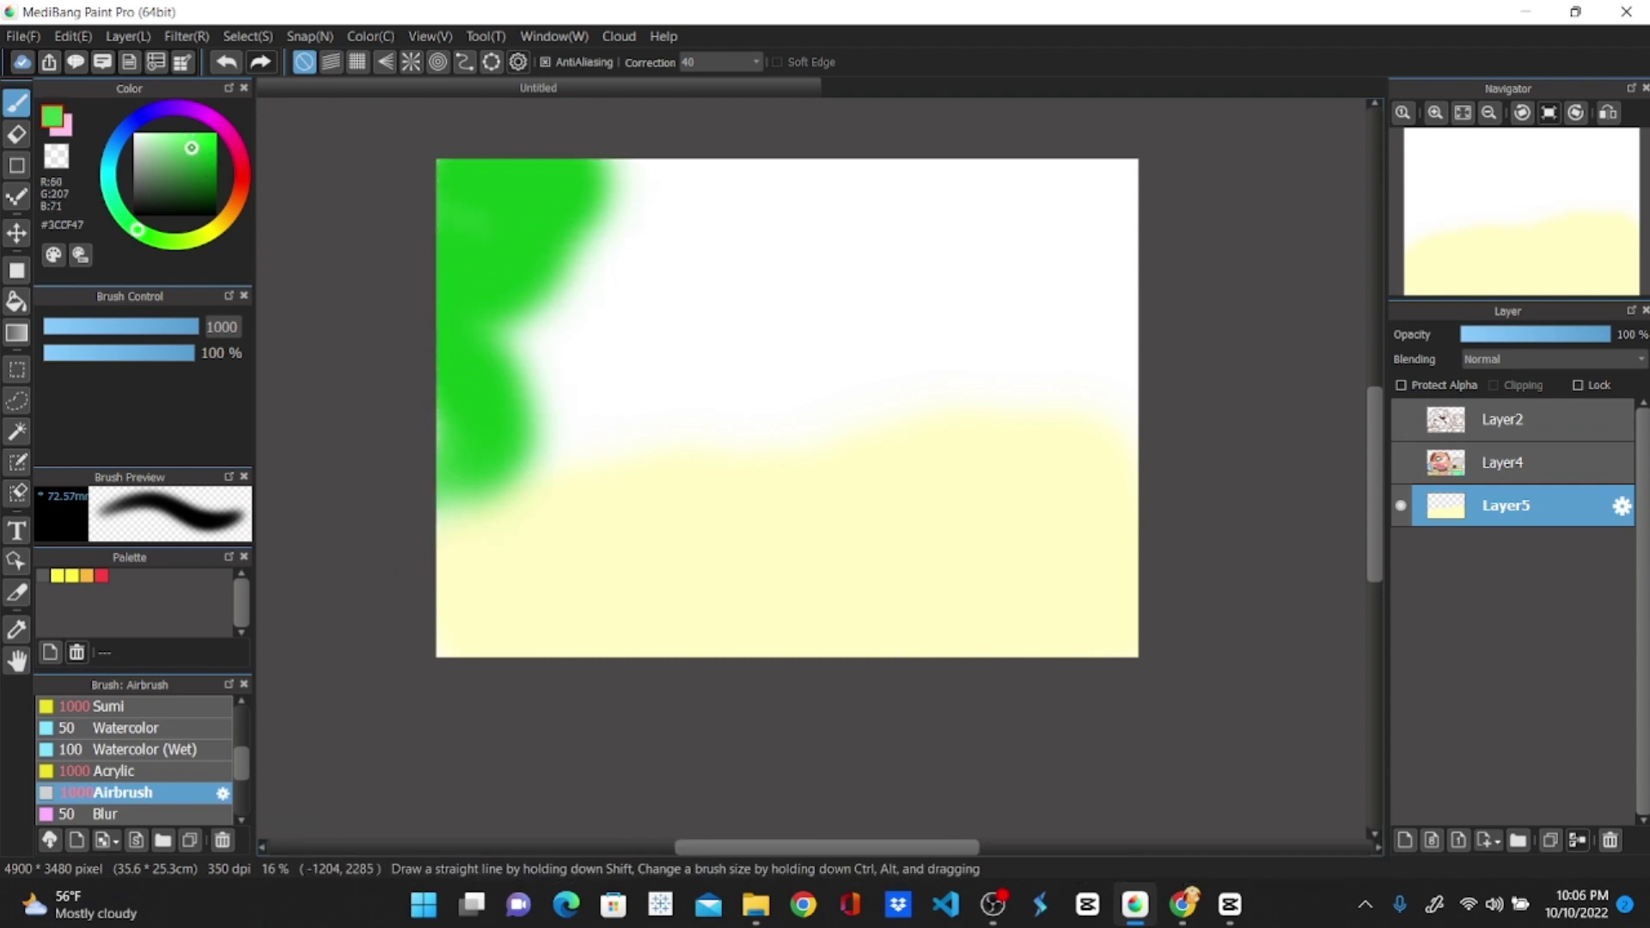
{"action": "left_click_drag", "start_coordinate": [190, 148], "coordinate": [200, 142]}
{"action": "mouse_move", "coordinate": [523, 198]}
{"action": "left_mouse_down"}
{"action": "mouse_move", "coordinate": [407, 249]}
{"action": "mouse_move", "coordinate": [468, 246]}
{"action": "mouse_move", "coordinate": [402, 257]}
{"action": "mouse_move", "coordinate": [470, 258]}
{"action": "mouse_move", "coordinate": [480, 235]}
{"action": "mouse_move", "coordinate": [464, 299]}
{"action": "mouse_move", "coordinate": [474, 398]}
{"action": "mouse_move", "coordinate": [416, 220]}
{"action": "mouse_move", "coordinate": [457, 179]}
{"action": "left_mouse_up"}
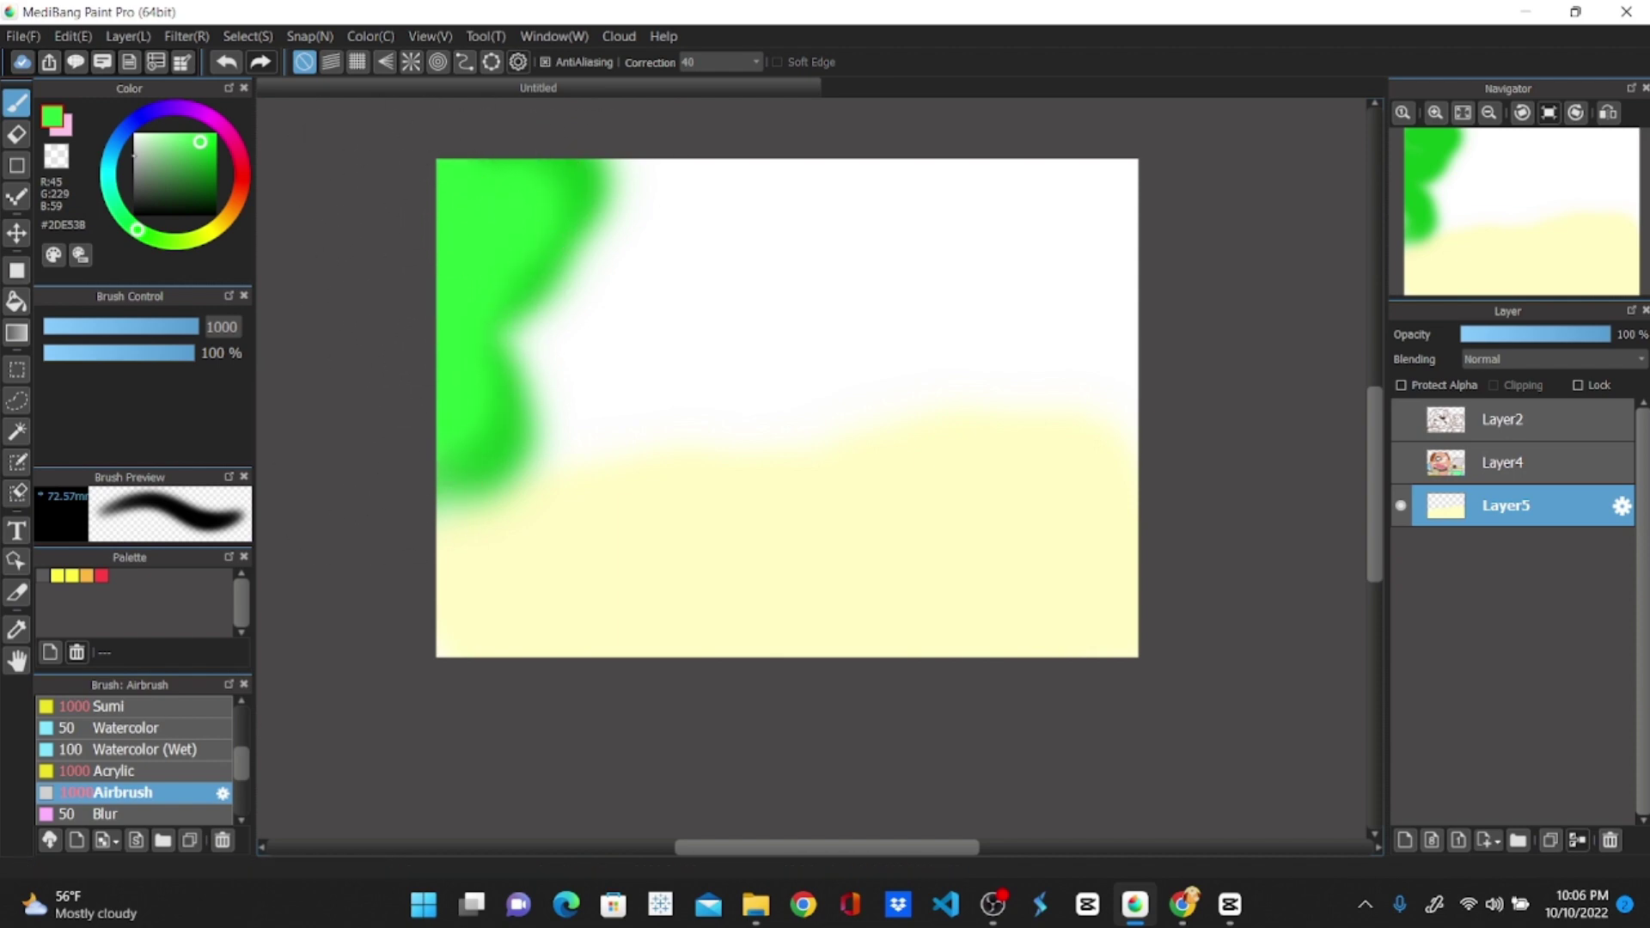
{"action": "left_click_drag", "start_coordinate": [139, 174], "coordinate": [113, 163]}
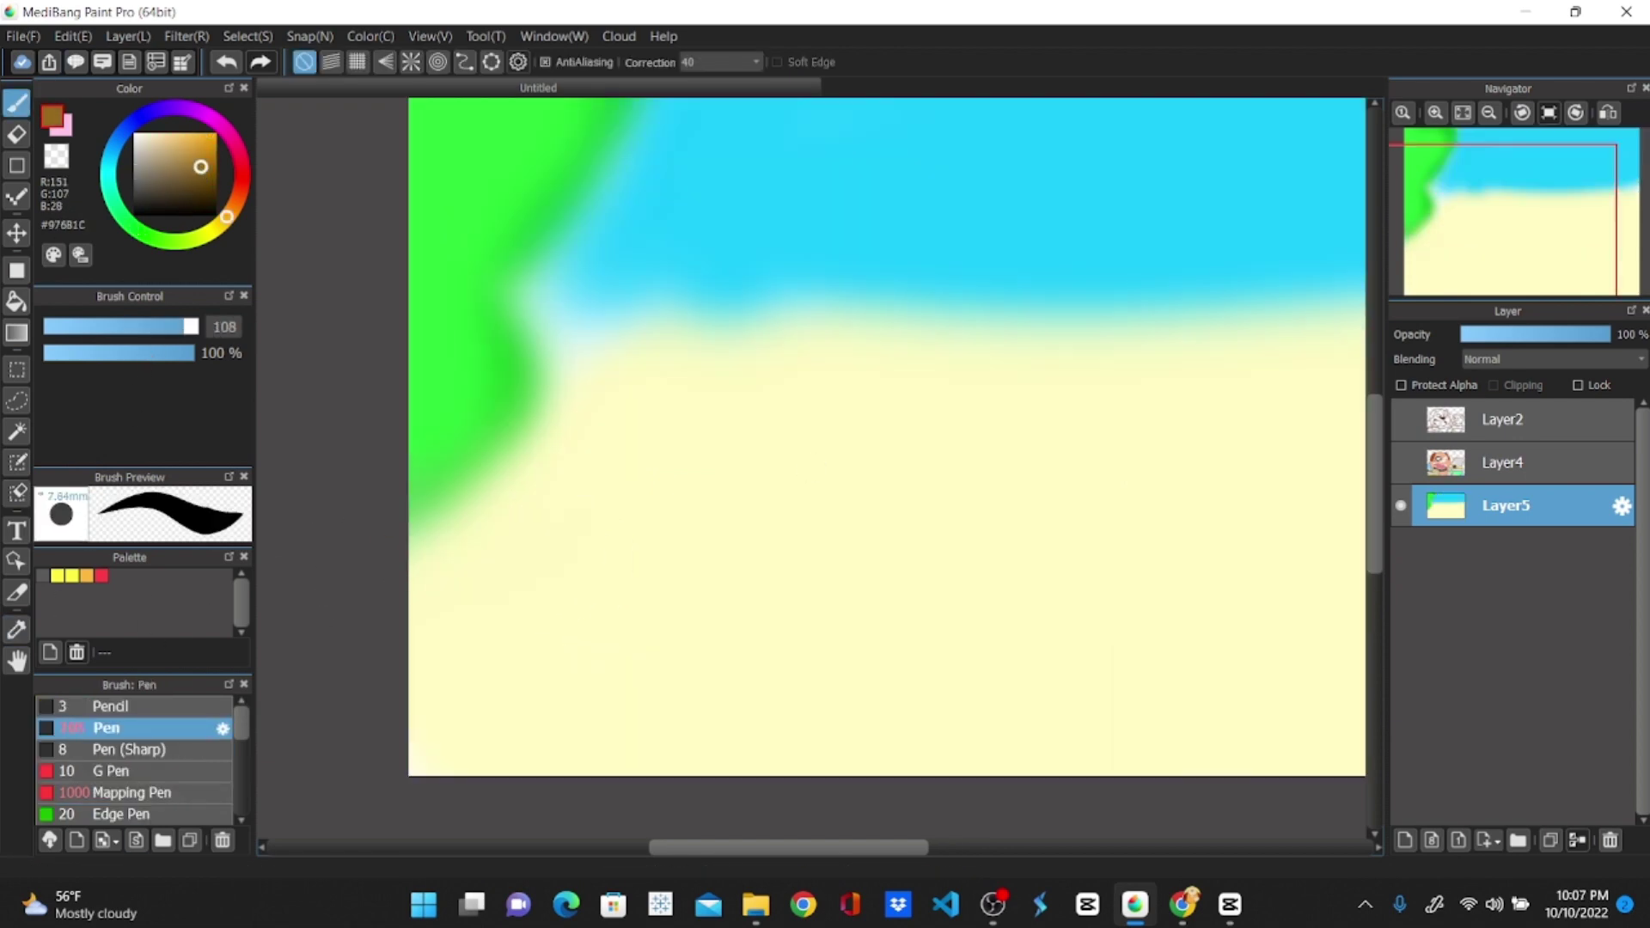
Outline a wooden chair across the lower part of the background with the pen at size 108 in brown #976B1C
{"action": "mouse_move", "coordinate": [411, 481]}
{"action": "left_mouse_down"}
{"action": "mouse_move", "coordinate": [1156, 411]}
{"action": "mouse_move", "coordinate": [1208, 671]}
{"action": "mouse_move", "coordinate": [1245, 769]}
{"action": "left_mouse_up"}
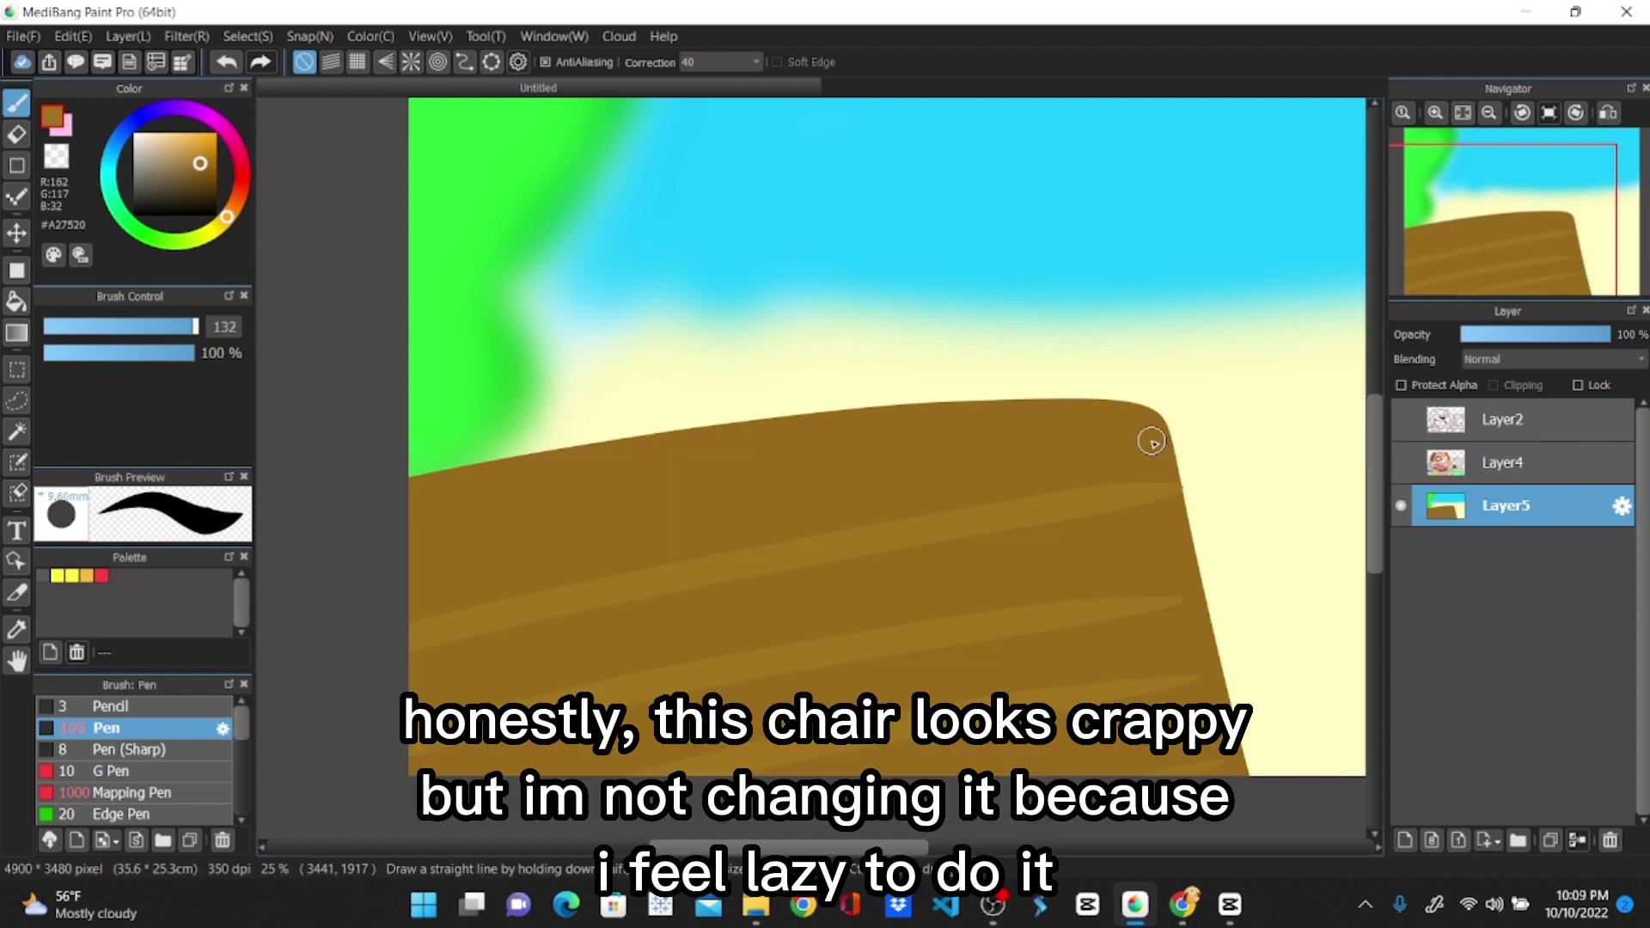
Undo the last few strokes on the wooden chair and try another stroke near its upper corner
{"action": "key", "text": "ctrl+z"}
{"action": "key", "text": "ctrl+z"}
{"action": "key", "text": "ctrl+z"}
{"action": "key", "text": "ctrl+z"}
{"action": "mouse_move", "coordinate": [1157, 456]}
{"action": "left_mouse_down"}
{"action": "mouse_move", "coordinate": [472, 527]}
{"action": "mouse_move", "coordinate": [207, 594]}
{"action": "left_mouse_up"}
{"action": "key", "text": "ctrl+z"}
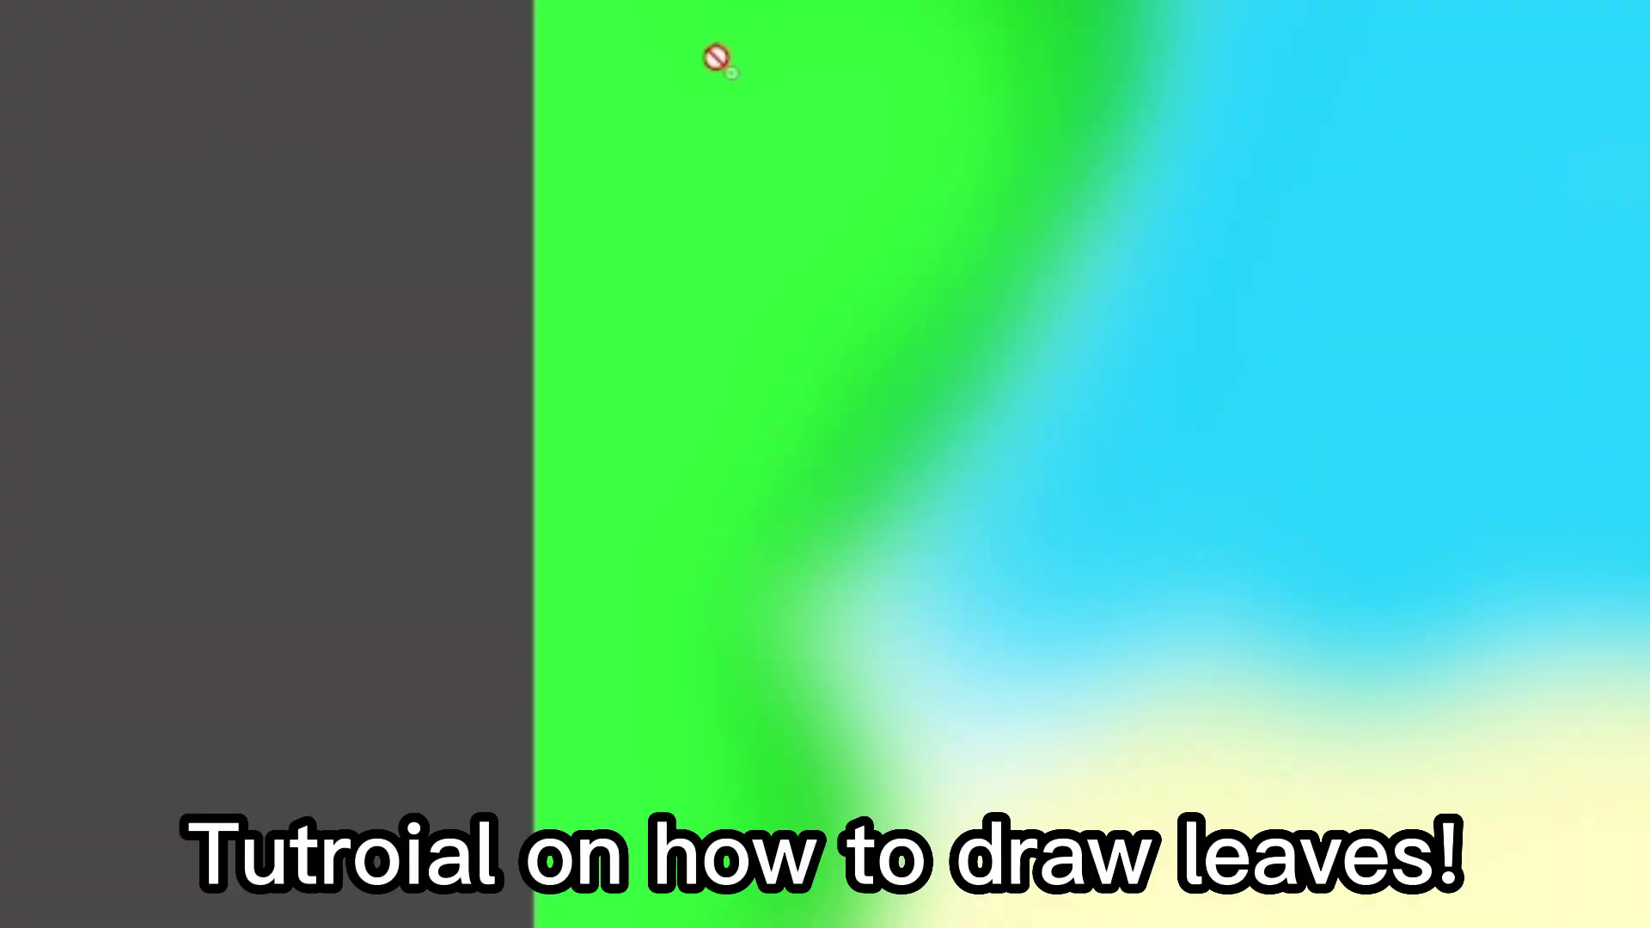
Outline the first overlapping pointed leaves in dark green at the upper corner of the foliage
{"action": "mouse_move", "coordinate": [497, 33]}
{"action": "left_mouse_down"}
{"action": "mouse_move", "coordinate": [542, 125]}
{"action": "mouse_move", "coordinate": [398, 165]}
{"action": "left_mouse_up"}
{"action": "mouse_move", "coordinate": [611, 53]}
{"action": "left_mouse_down"}
{"action": "mouse_move", "coordinate": [673, 191]}
{"action": "mouse_move", "coordinate": [482, 163]}
{"action": "left_mouse_up"}
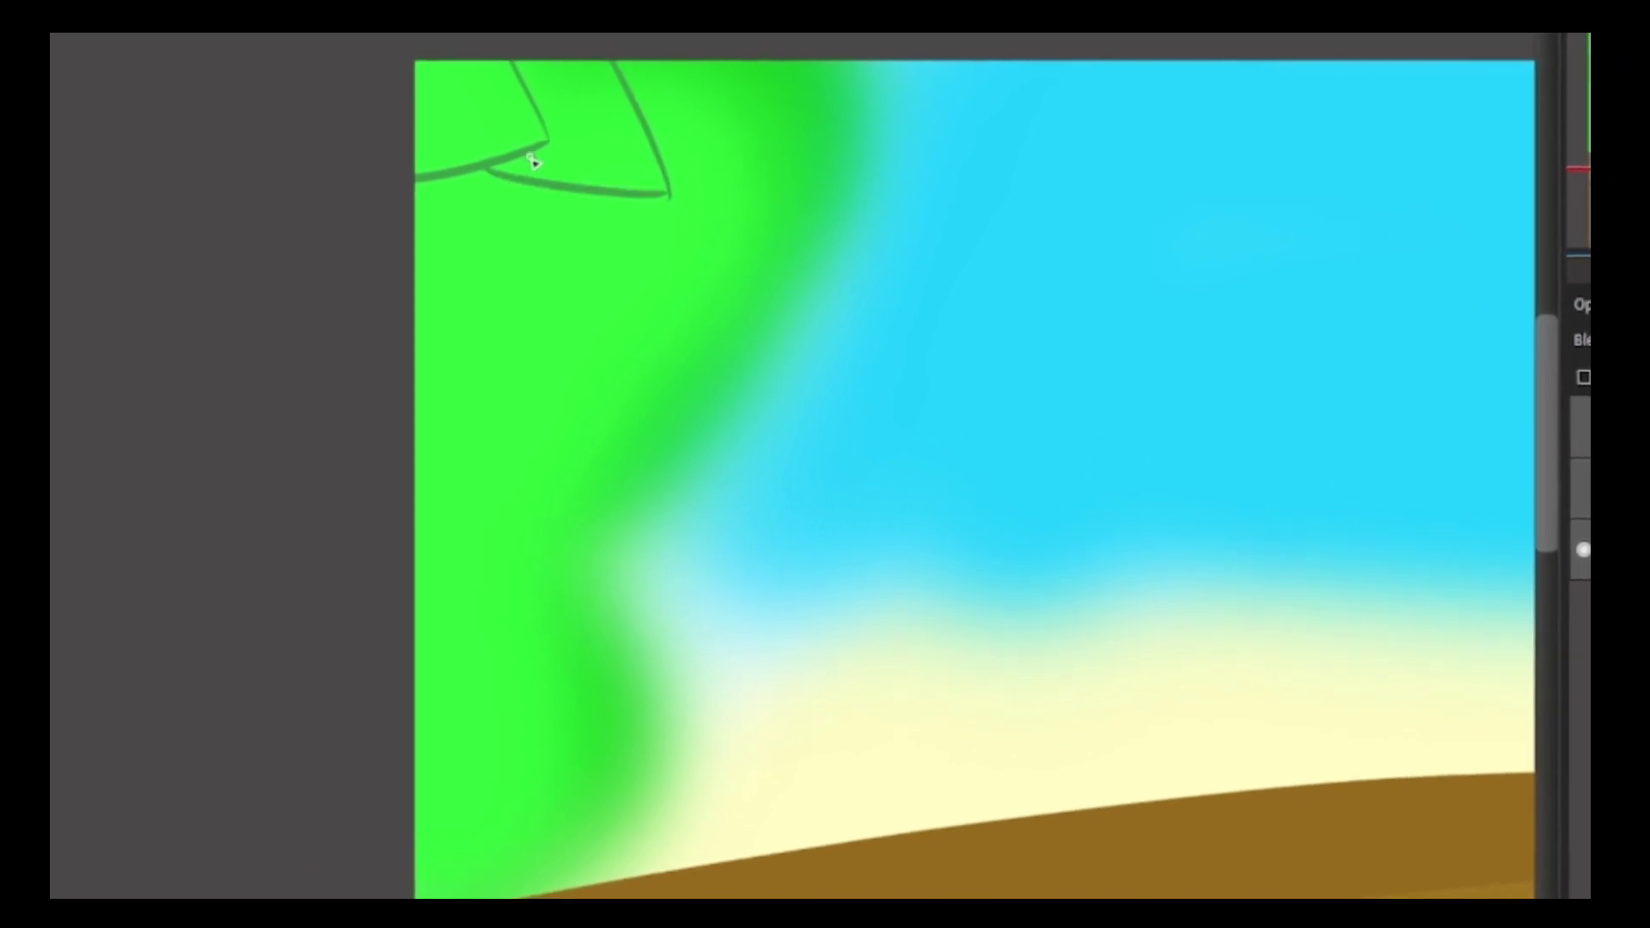
{"action": "left_click_drag", "start_coordinate": [611, 190], "coordinate": [650, 255]}
{"action": "left_click_drag", "start_coordinate": [650, 256], "coordinate": [407, 341]}
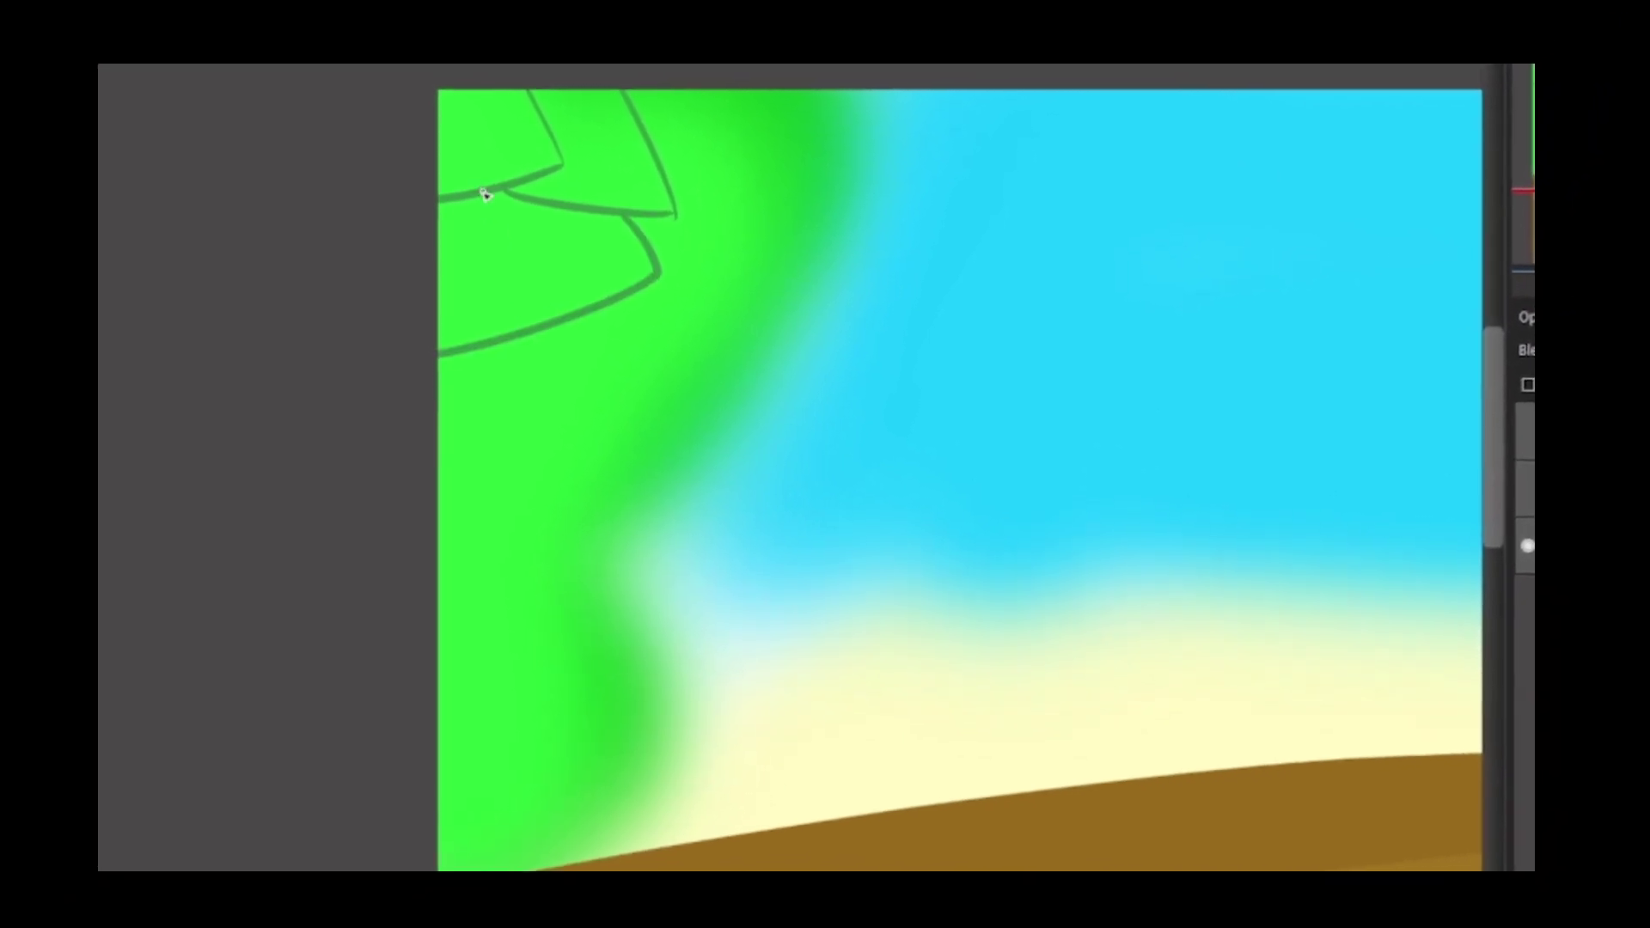
{"action": "left_click_drag", "start_coordinate": [487, 188], "coordinate": [532, 257]}
{"action": "left_click_drag", "start_coordinate": [532, 256], "coordinate": [409, 302]}
Try to add more pointed leaves along the foliage's outer edge and further down, and undo the latest strokes
{"action": "left_click_drag", "start_coordinate": [592, 208], "coordinate": [605, 271]}
{"action": "mouse_move", "coordinate": [605, 272]}
{"action": "left_mouse_down"}
{"action": "mouse_move", "coordinate": [507, 254]}
{"action": "mouse_move", "coordinate": [549, 277]}
{"action": "left_mouse_up"}
{"action": "key", "text": "ctrl+z"}
{"action": "mouse_move", "coordinate": [733, 112]}
{"action": "left_mouse_down"}
{"action": "mouse_move", "coordinate": [690, 198]}
{"action": "mouse_move", "coordinate": [726, 140]}
{"action": "left_mouse_up"}
{"action": "key", "text": "ctrl+z"}
{"action": "mouse_move", "coordinate": [660, 311]}
{"action": "left_mouse_down"}
{"action": "mouse_move", "coordinate": [749, 326]}
{"action": "mouse_move", "coordinate": [744, 263]}
{"action": "left_mouse_up"}
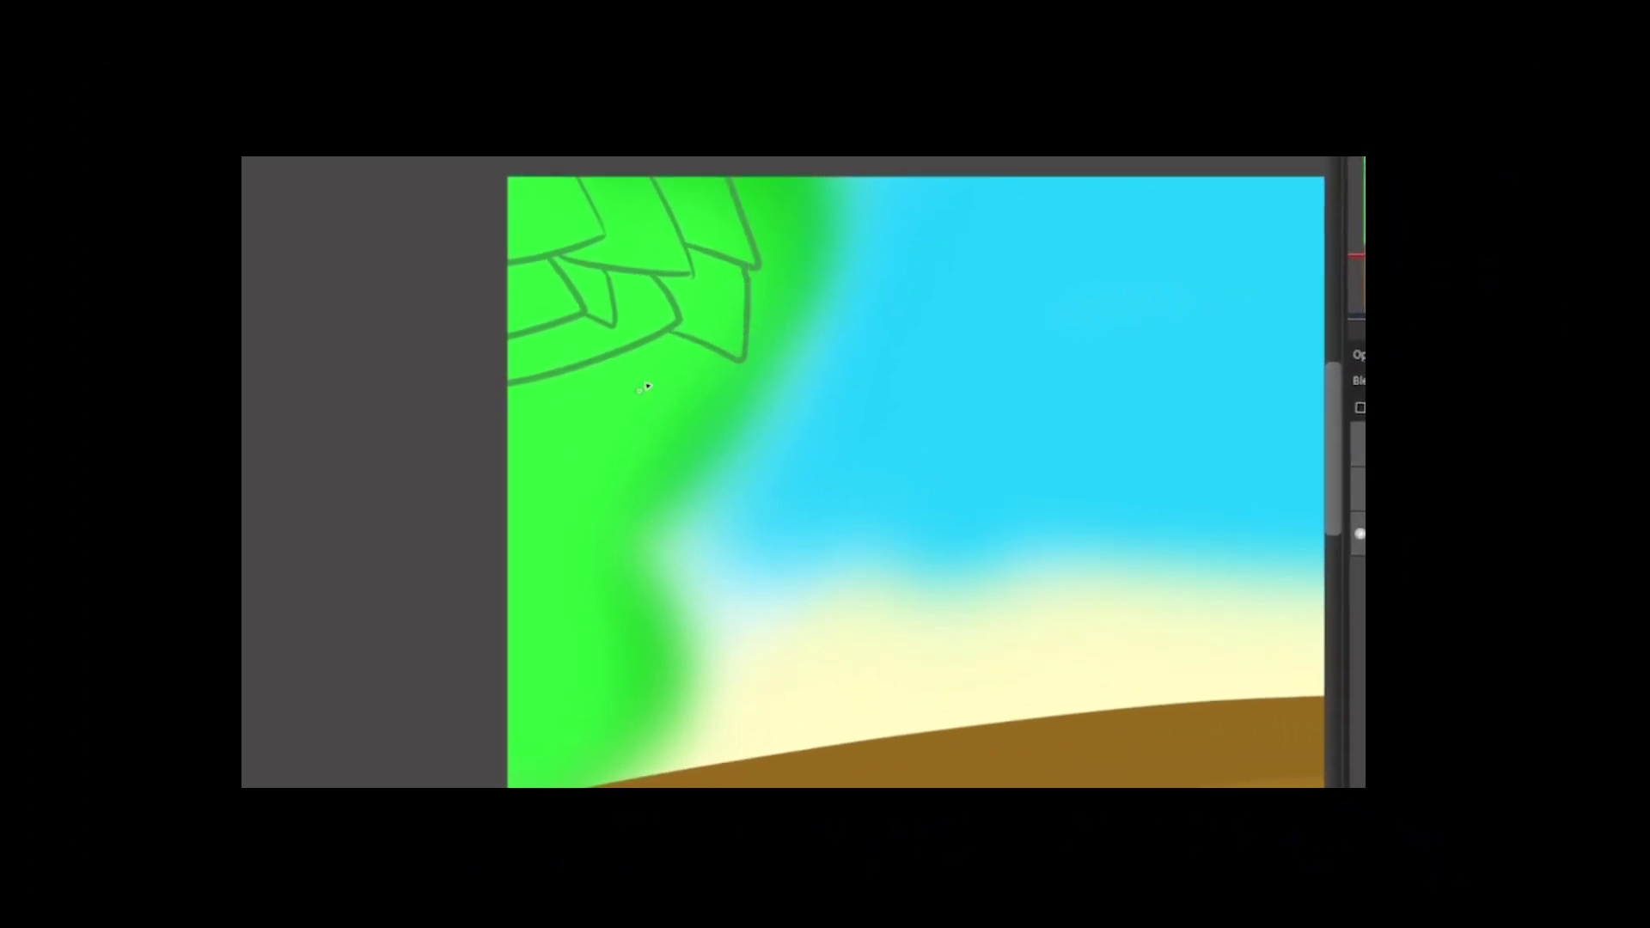
{"action": "mouse_move", "coordinate": [684, 341]}
{"action": "left_mouse_down"}
{"action": "mouse_move", "coordinate": [650, 427]}
{"action": "mouse_move", "coordinate": [594, 358]}
{"action": "left_mouse_up"}
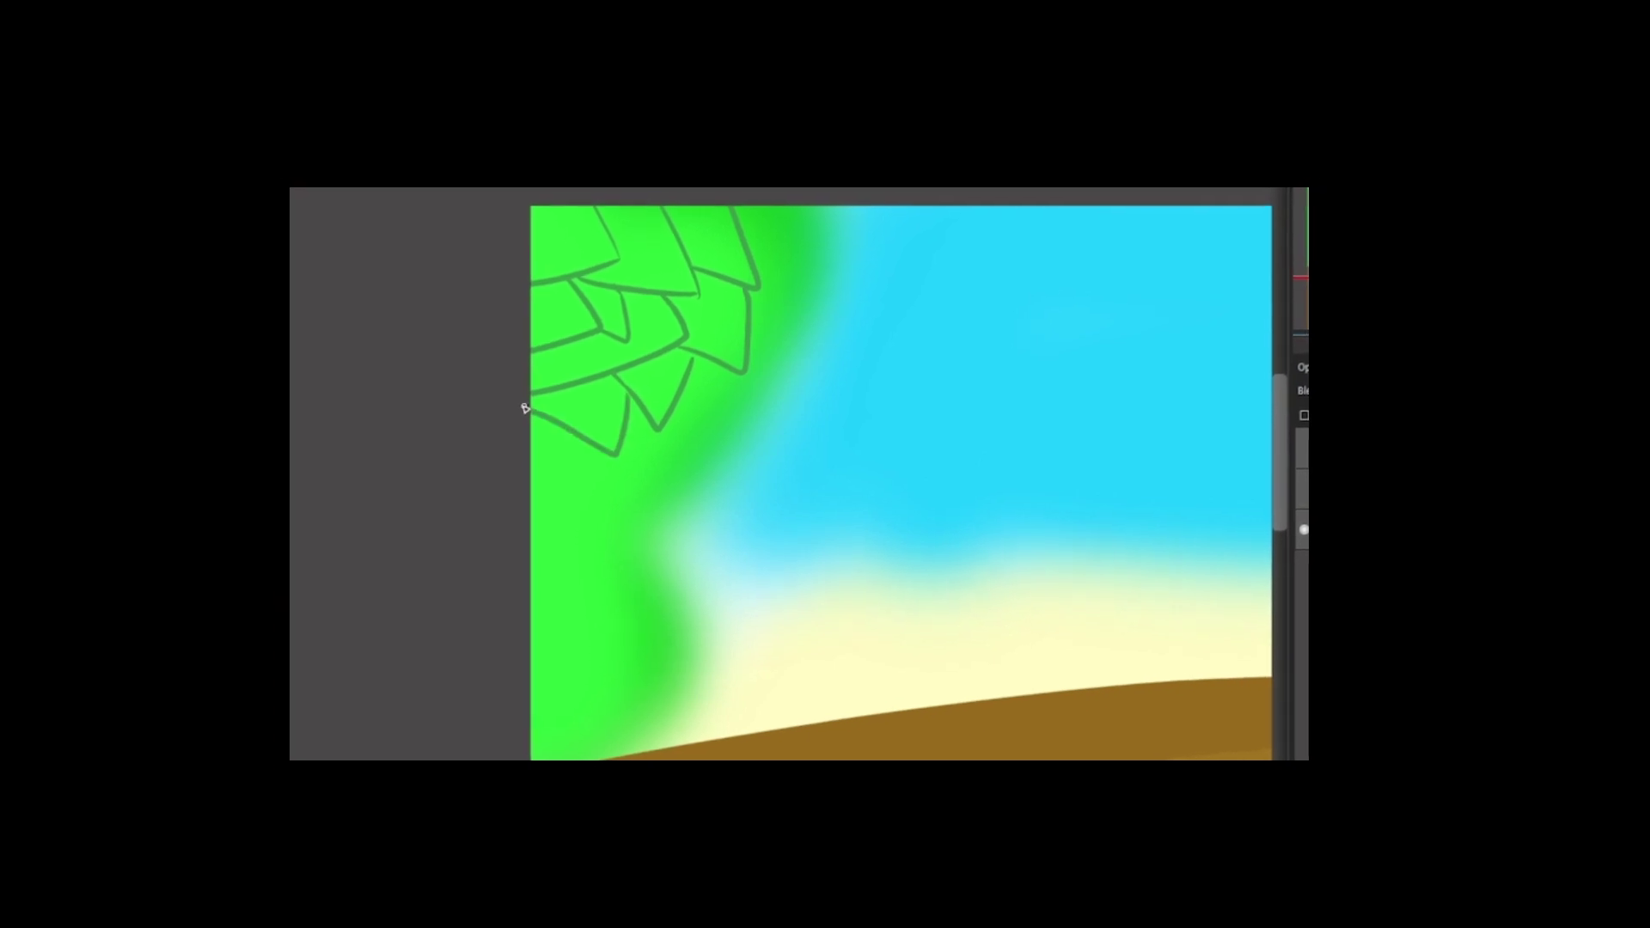
{"action": "mouse_move", "coordinate": [527, 408]}
{"action": "left_mouse_down"}
{"action": "mouse_move", "coordinate": [584, 447]}
{"action": "mouse_move", "coordinate": [526, 506]}
{"action": "left_mouse_up"}
{"action": "left_click_drag", "start_coordinate": [668, 398], "coordinate": [670, 468]}
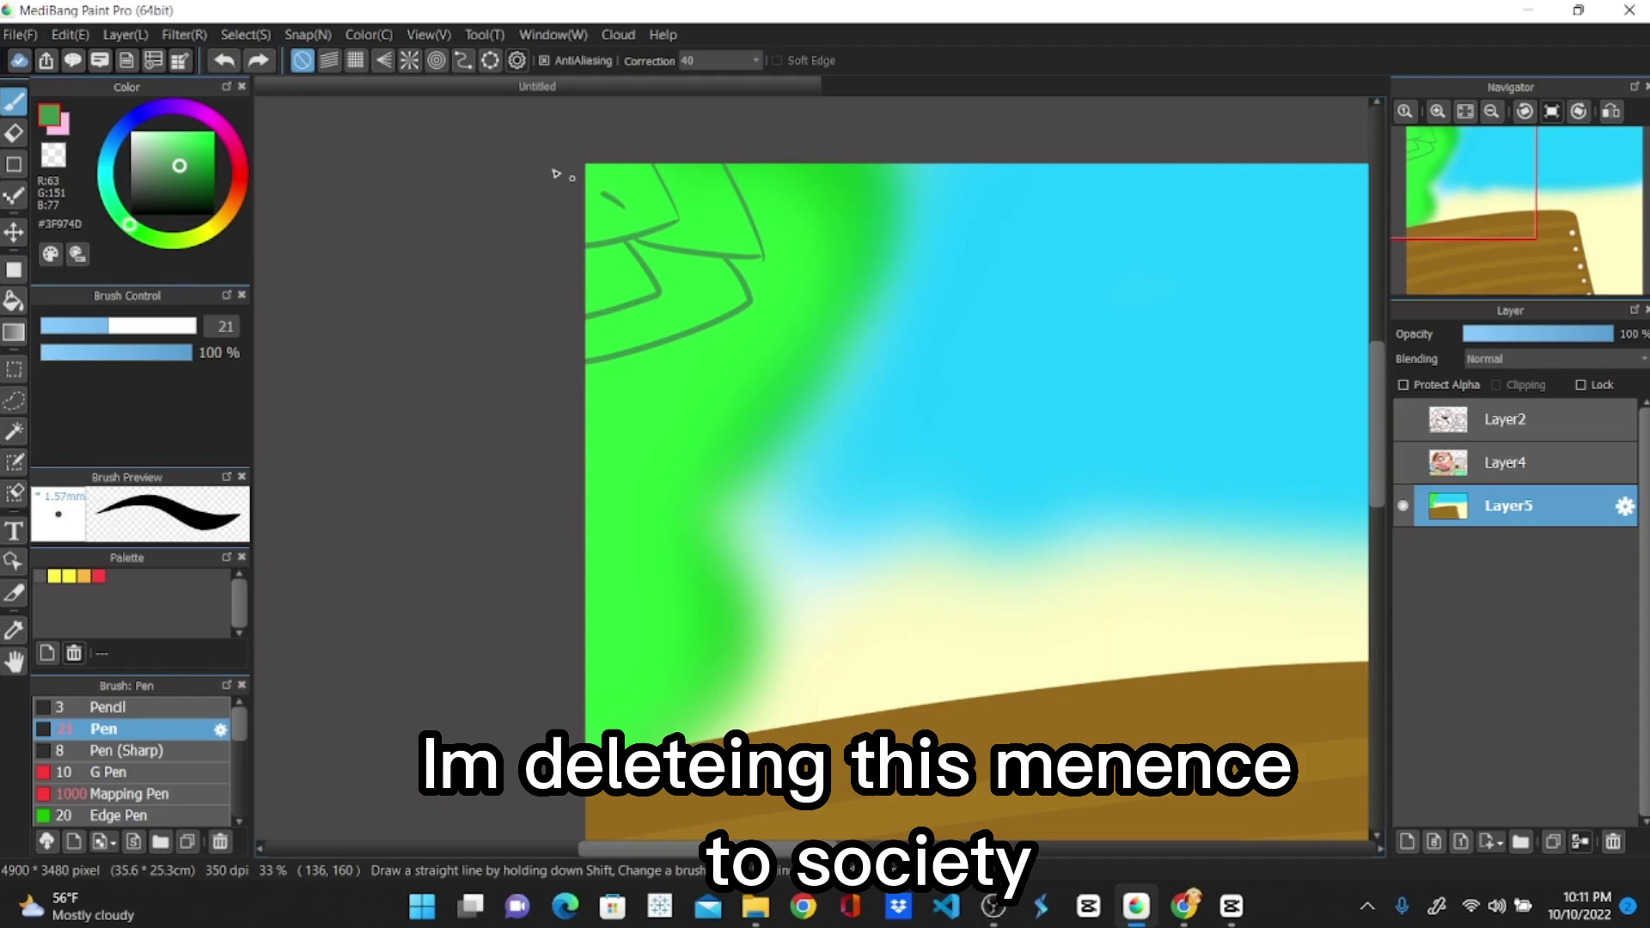
{"action": "key", "text": "ctrl+z"}
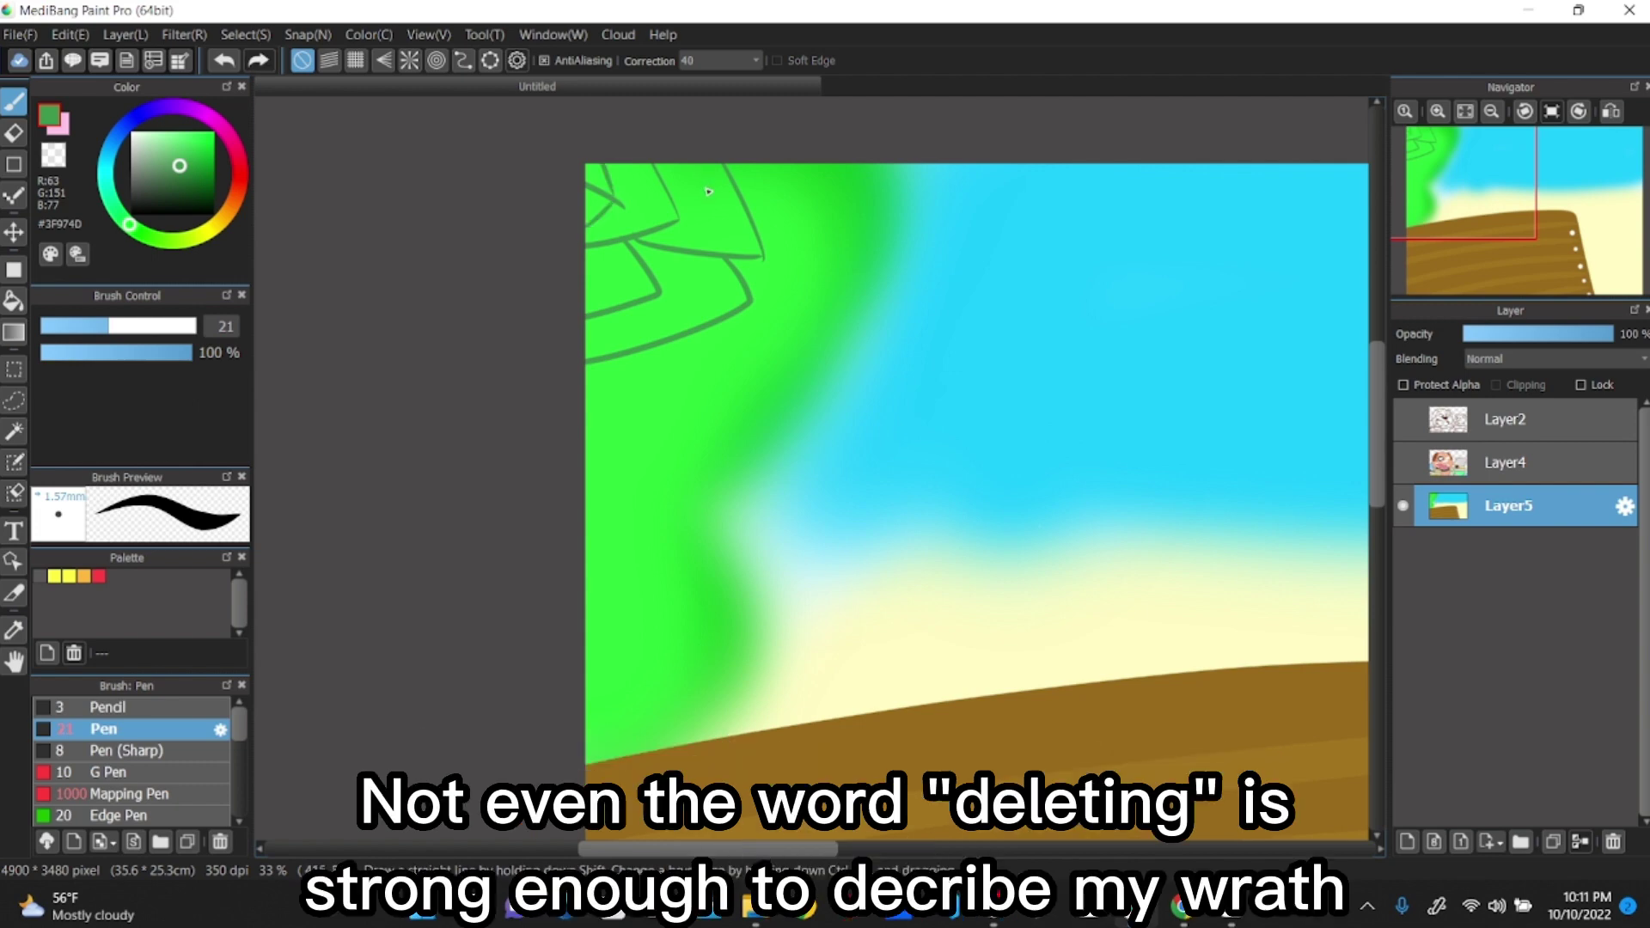
{"action": "key", "text": "ctrl+z"}
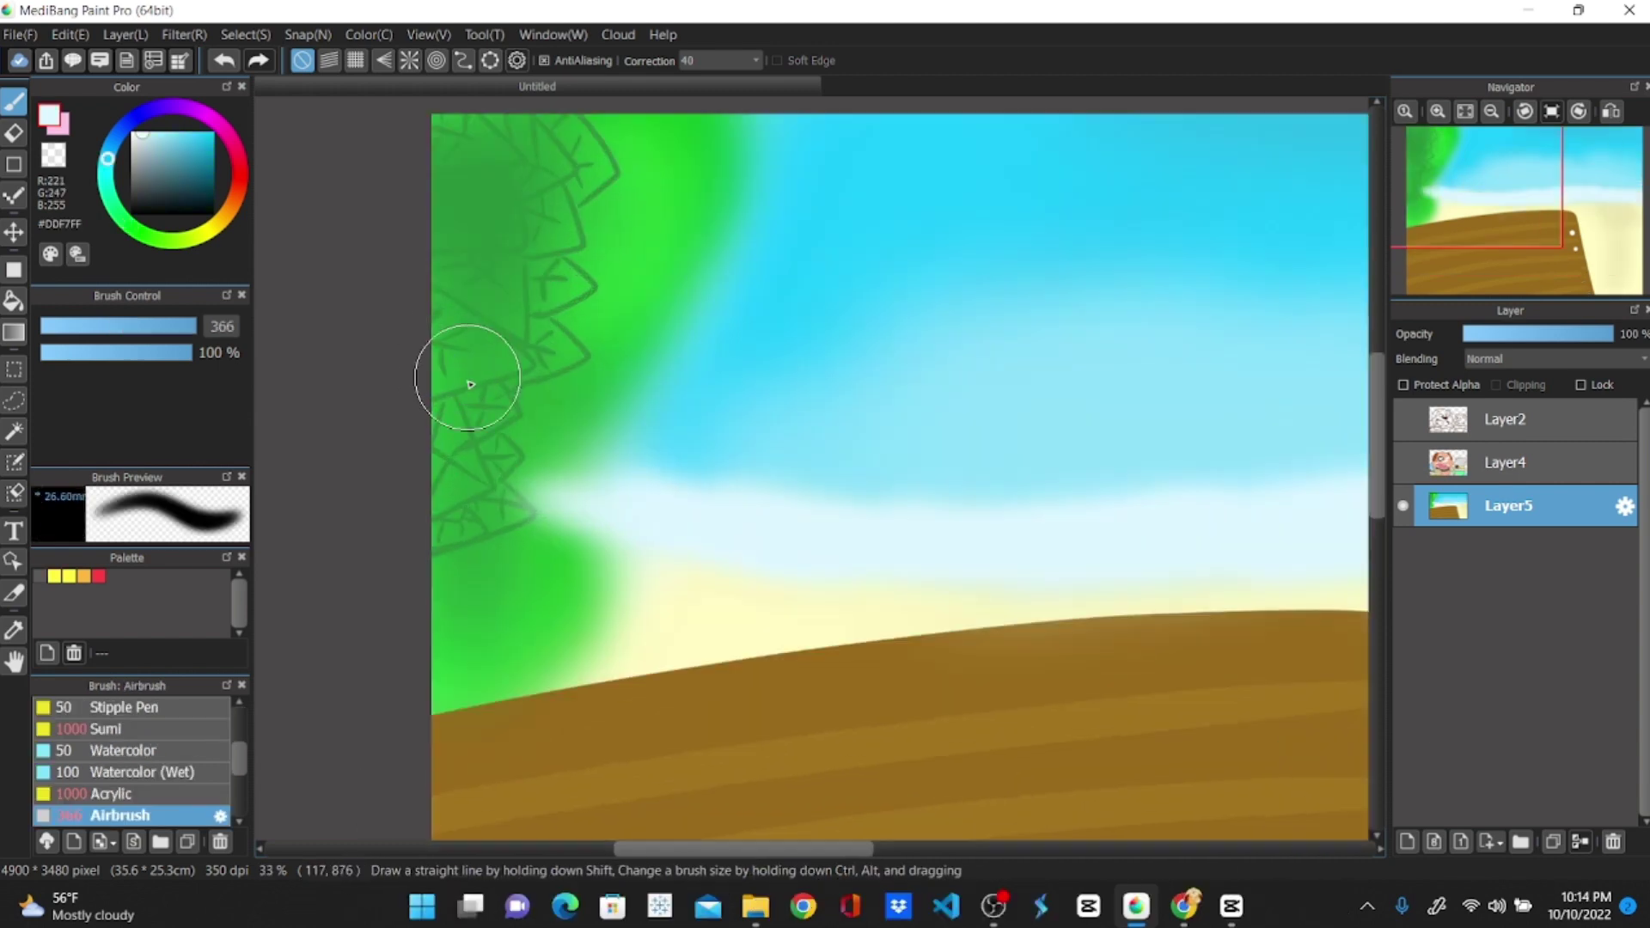
Sample the foliage's bright green (#23CC36) and airbrush it at size 366 over the leaf outlines and darker patches
{"action": "scroll", "coordinate": [468, 378], "scroll_direction": "up", "scroll_amount": 1}
{"action": "scroll", "coordinate": [602, 337], "scroll_direction": "down", "scroll_amount": 1}
{"action": "scroll", "coordinate": [595, 341], "scroll_direction": "up", "scroll_amount": 1}
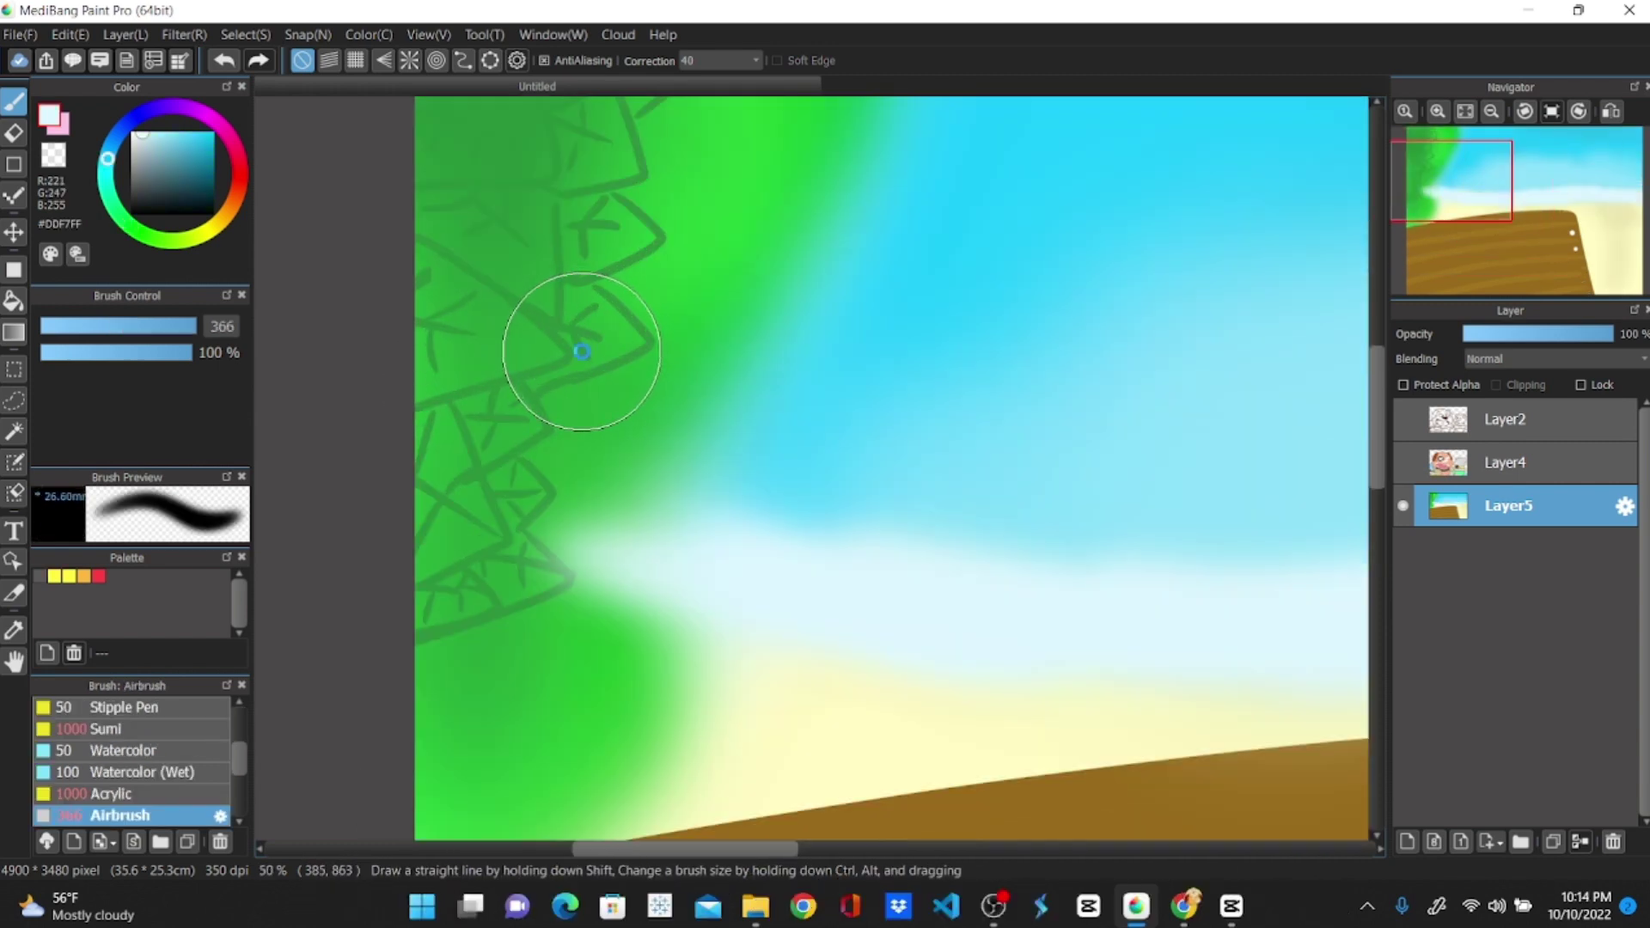
{"action": "scroll", "coordinate": [582, 354], "scroll_direction": "down", "scroll_amount": 2}
{"action": "left_click", "coordinate": [630, 250], "text": "alt"}
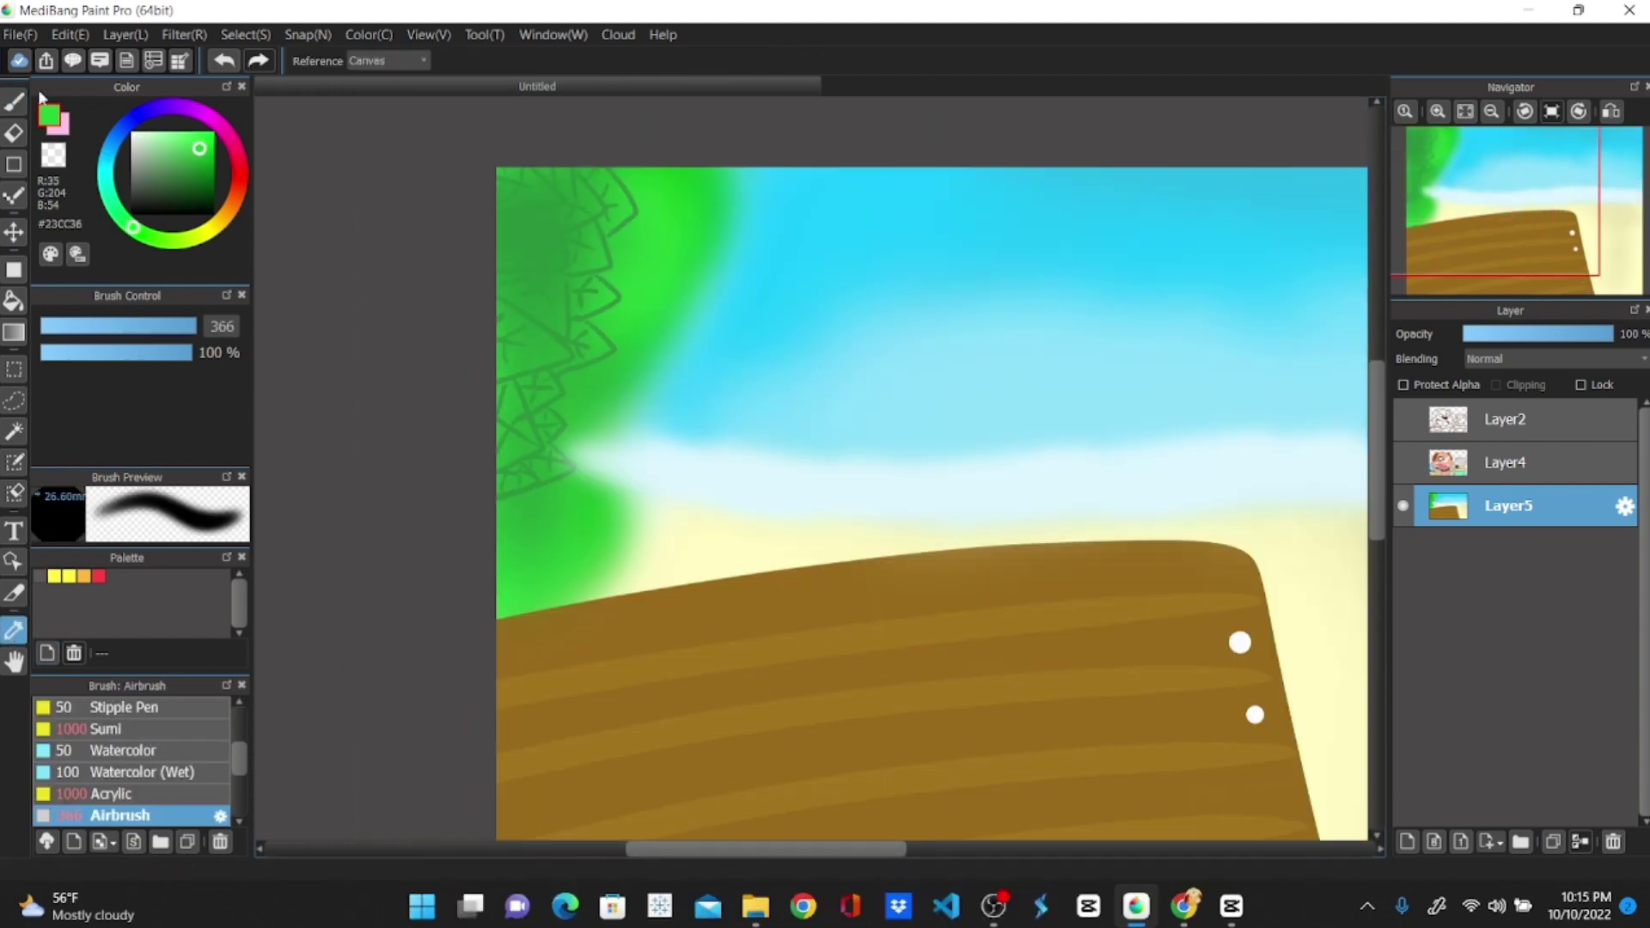
{"action": "mouse_move", "coordinate": [522, 301]}
{"action": "left_mouse_down"}
{"action": "mouse_move", "coordinate": [568, 247]}
{"action": "mouse_move", "coordinate": [553, 161]}
{"action": "mouse_move", "coordinate": [612, 229]}
{"action": "left_mouse_up"}
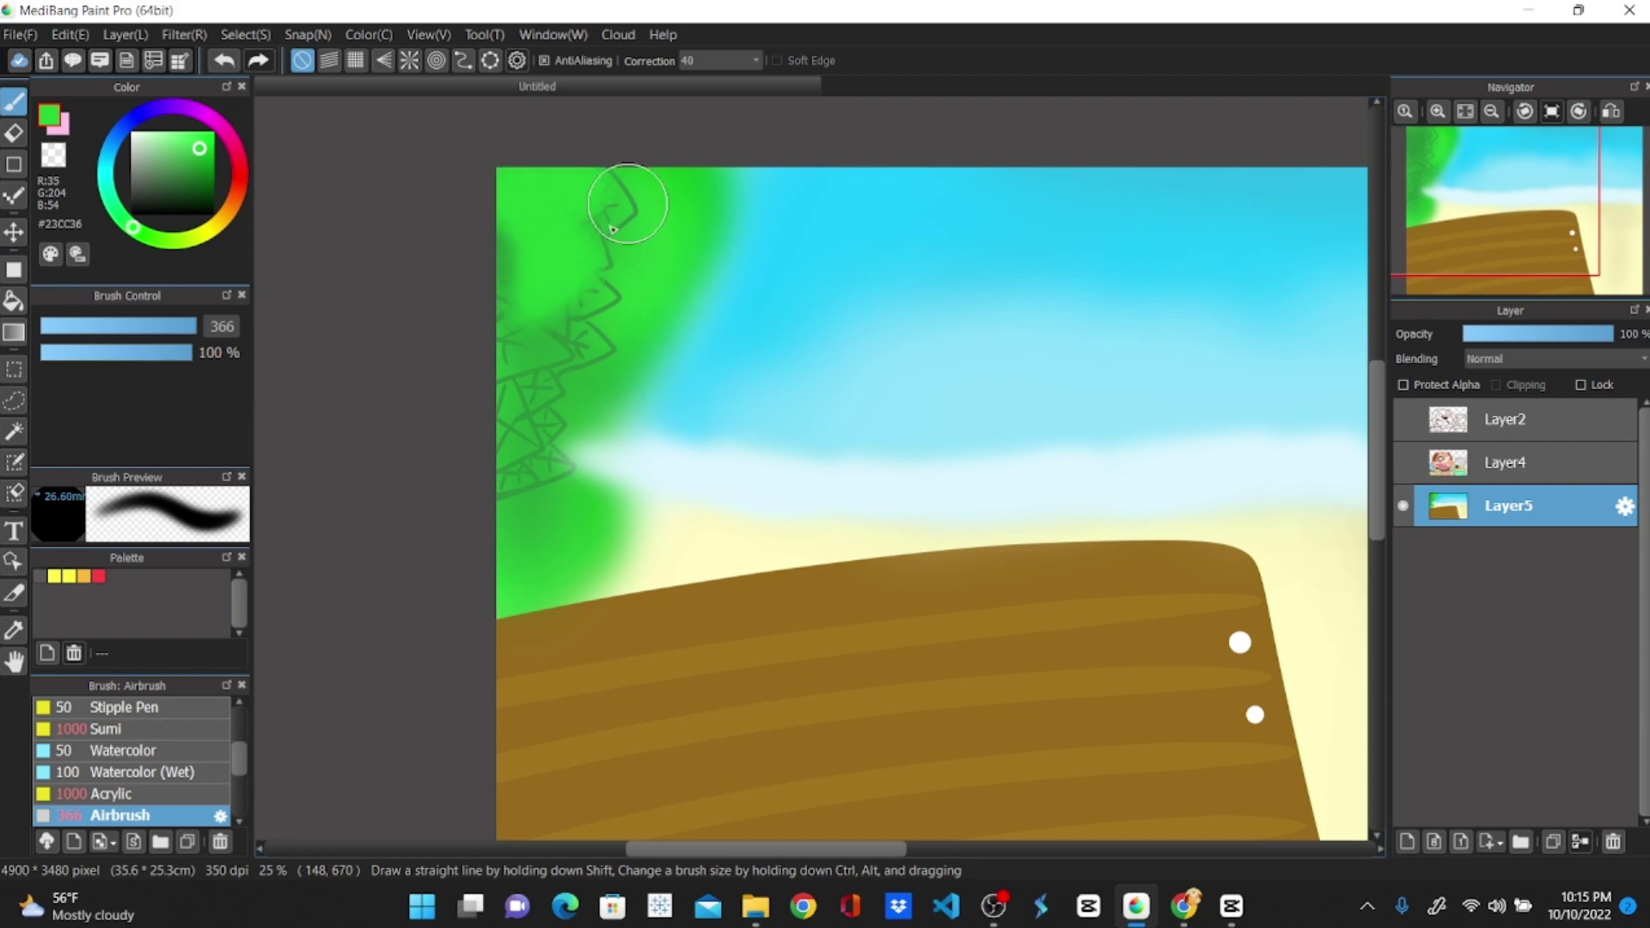
{"action": "mouse_move", "coordinate": [638, 174]}
{"action": "left_mouse_down"}
{"action": "mouse_move", "coordinate": [607, 288]}
{"action": "mouse_move", "coordinate": [627, 297]}
{"action": "mouse_move", "coordinate": [540, 393]}
{"action": "mouse_move", "coordinate": [536, 466]}
{"action": "mouse_move", "coordinate": [552, 439]}
{"action": "mouse_move", "coordinate": [511, 441]}
{"action": "mouse_move", "coordinate": [554, 333]}
{"action": "left_mouse_up"}
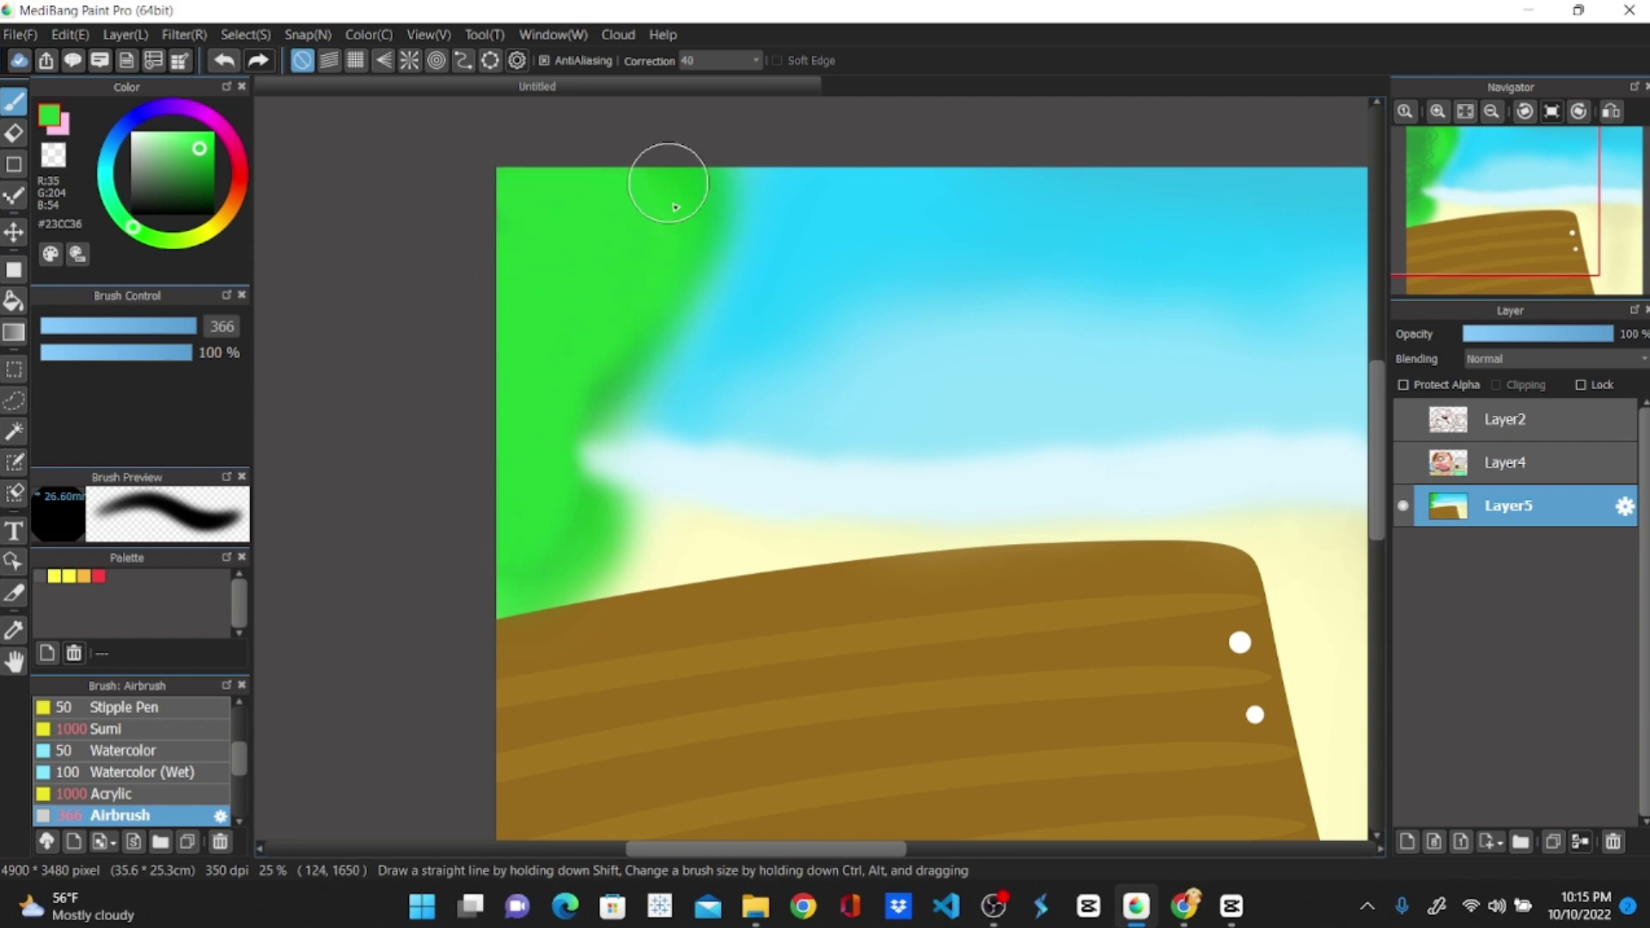
{"action": "mouse_move", "coordinate": [669, 184]}
{"action": "left_mouse_down"}
{"action": "mouse_move", "coordinate": [602, 464]}
{"action": "mouse_move", "coordinate": [508, 552]}
{"action": "left_mouse_up"}
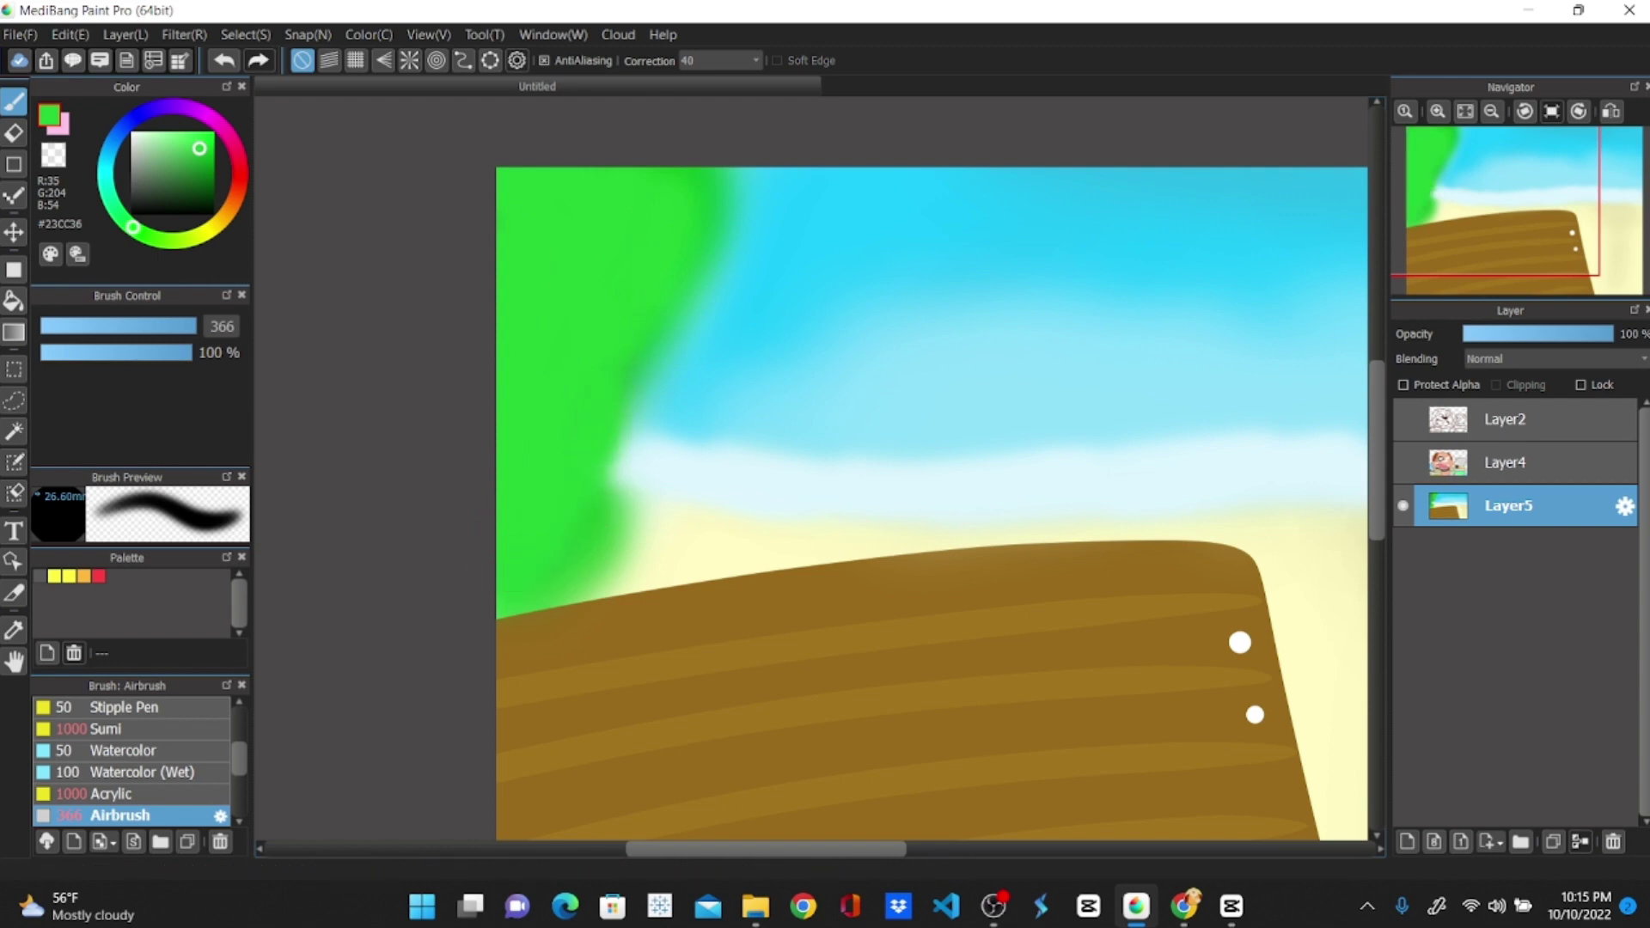
Airbrush blue-green #1BC16D leaf shapes past the foliage's outer edge and a muted green #489149 band beside them
{"action": "left_click", "coordinate": [730, 203], "text": "alt"}
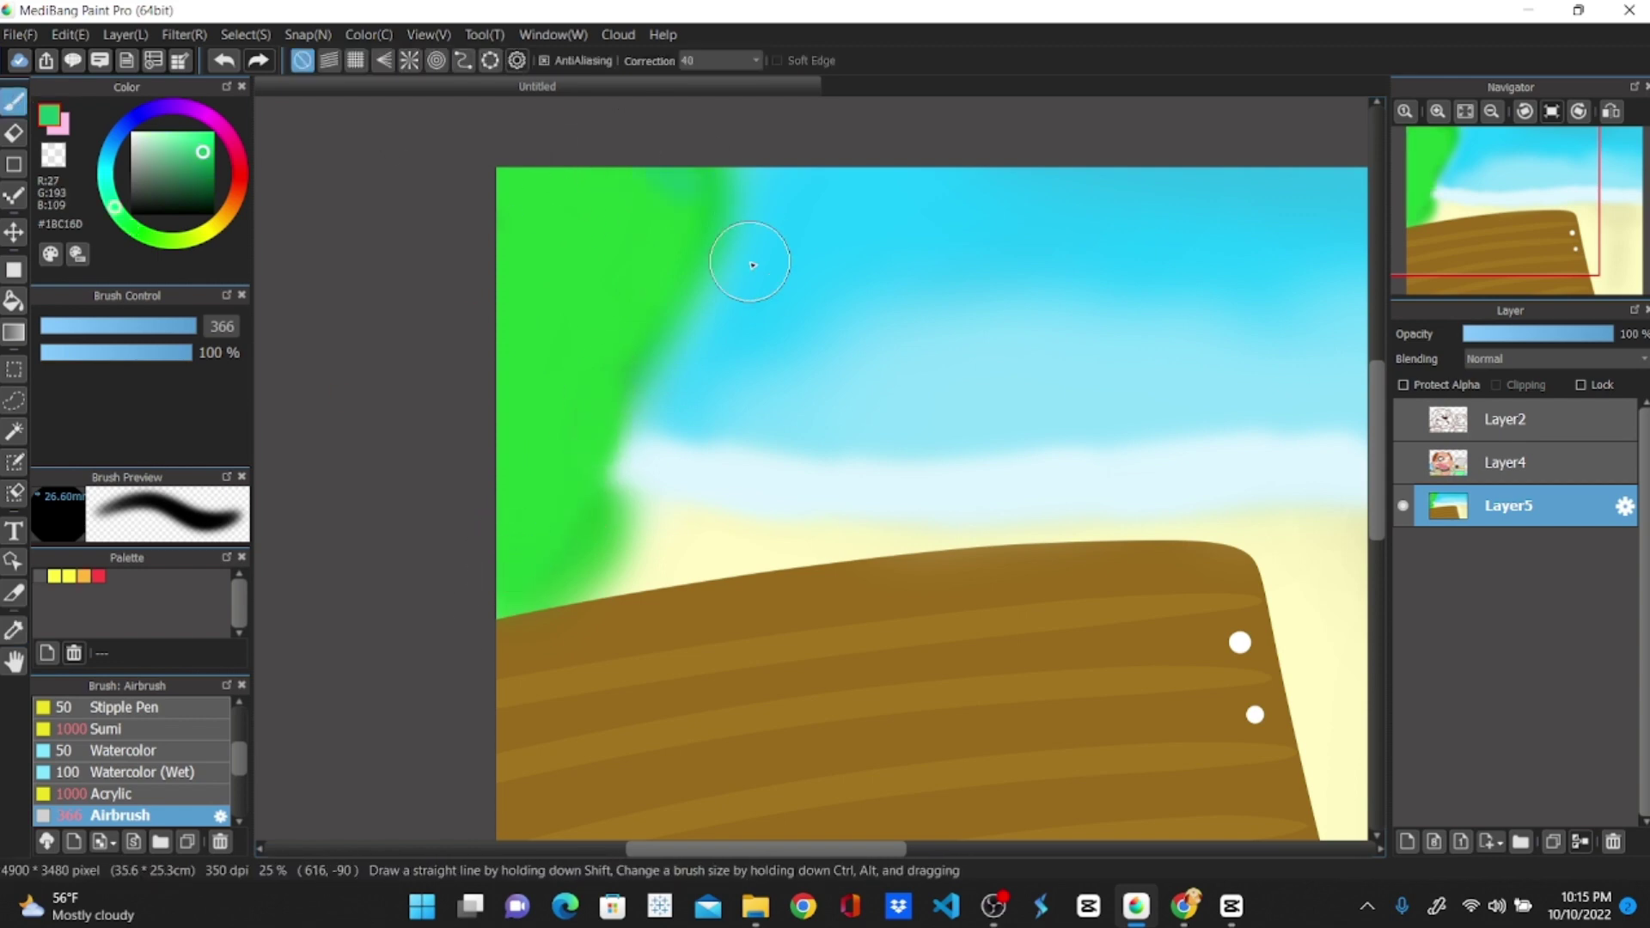
{"action": "mouse_move", "coordinate": [752, 264]}
{"action": "left_mouse_down"}
{"action": "mouse_move", "coordinate": [757, 318]}
{"action": "mouse_move", "coordinate": [642, 418]}
{"action": "mouse_move", "coordinate": [616, 487]}
{"action": "mouse_move", "coordinate": [704, 302]}
{"action": "mouse_move", "coordinate": [663, 370]}
{"action": "mouse_move", "coordinate": [743, 284]}
{"action": "mouse_move", "coordinate": [634, 465]}
{"action": "mouse_move", "coordinate": [833, 225]}
{"action": "mouse_move", "coordinate": [937, 382]}
{"action": "mouse_move", "coordinate": [773, 263]}
{"action": "mouse_move", "coordinate": [763, 233]}
{"action": "mouse_move", "coordinate": [831, 236]}
{"action": "mouse_move", "coordinate": [762, 137]}
{"action": "mouse_move", "coordinate": [727, 170]}
{"action": "mouse_move", "coordinate": [771, 253]}
{"action": "mouse_move", "coordinate": [762, 336]}
{"action": "mouse_move", "coordinate": [674, 352]}
{"action": "mouse_move", "coordinate": [741, 437]}
{"action": "mouse_move", "coordinate": [683, 388]}
{"action": "mouse_move", "coordinate": [626, 435]}
{"action": "left_mouse_up"}
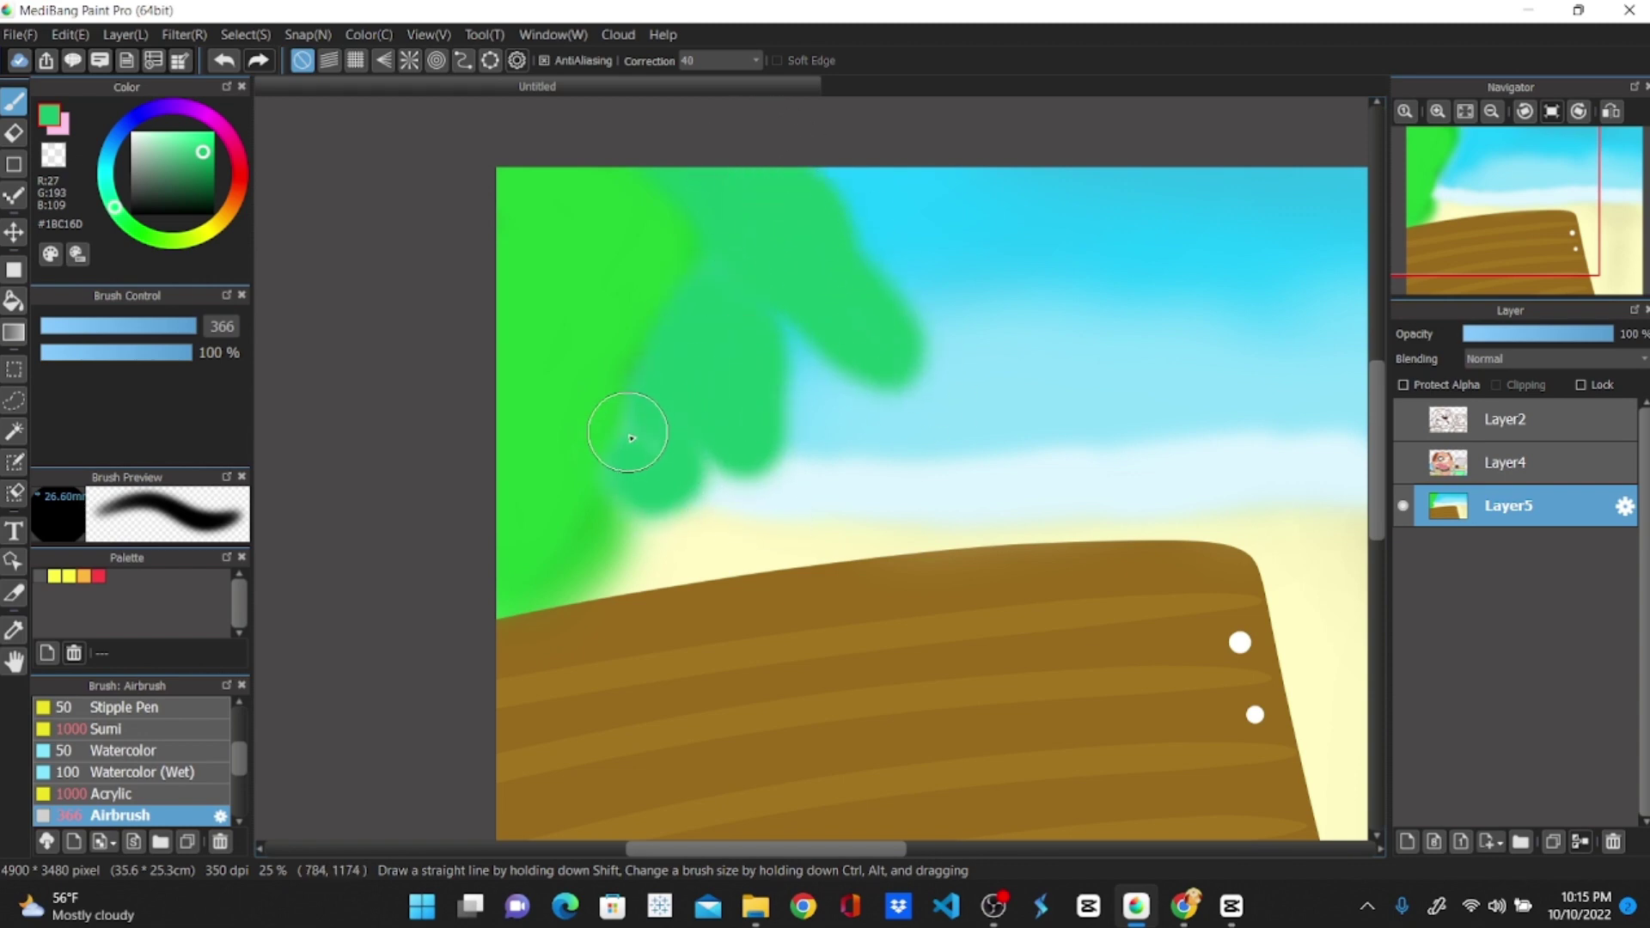
{"action": "left_click", "coordinate": [183, 148]}
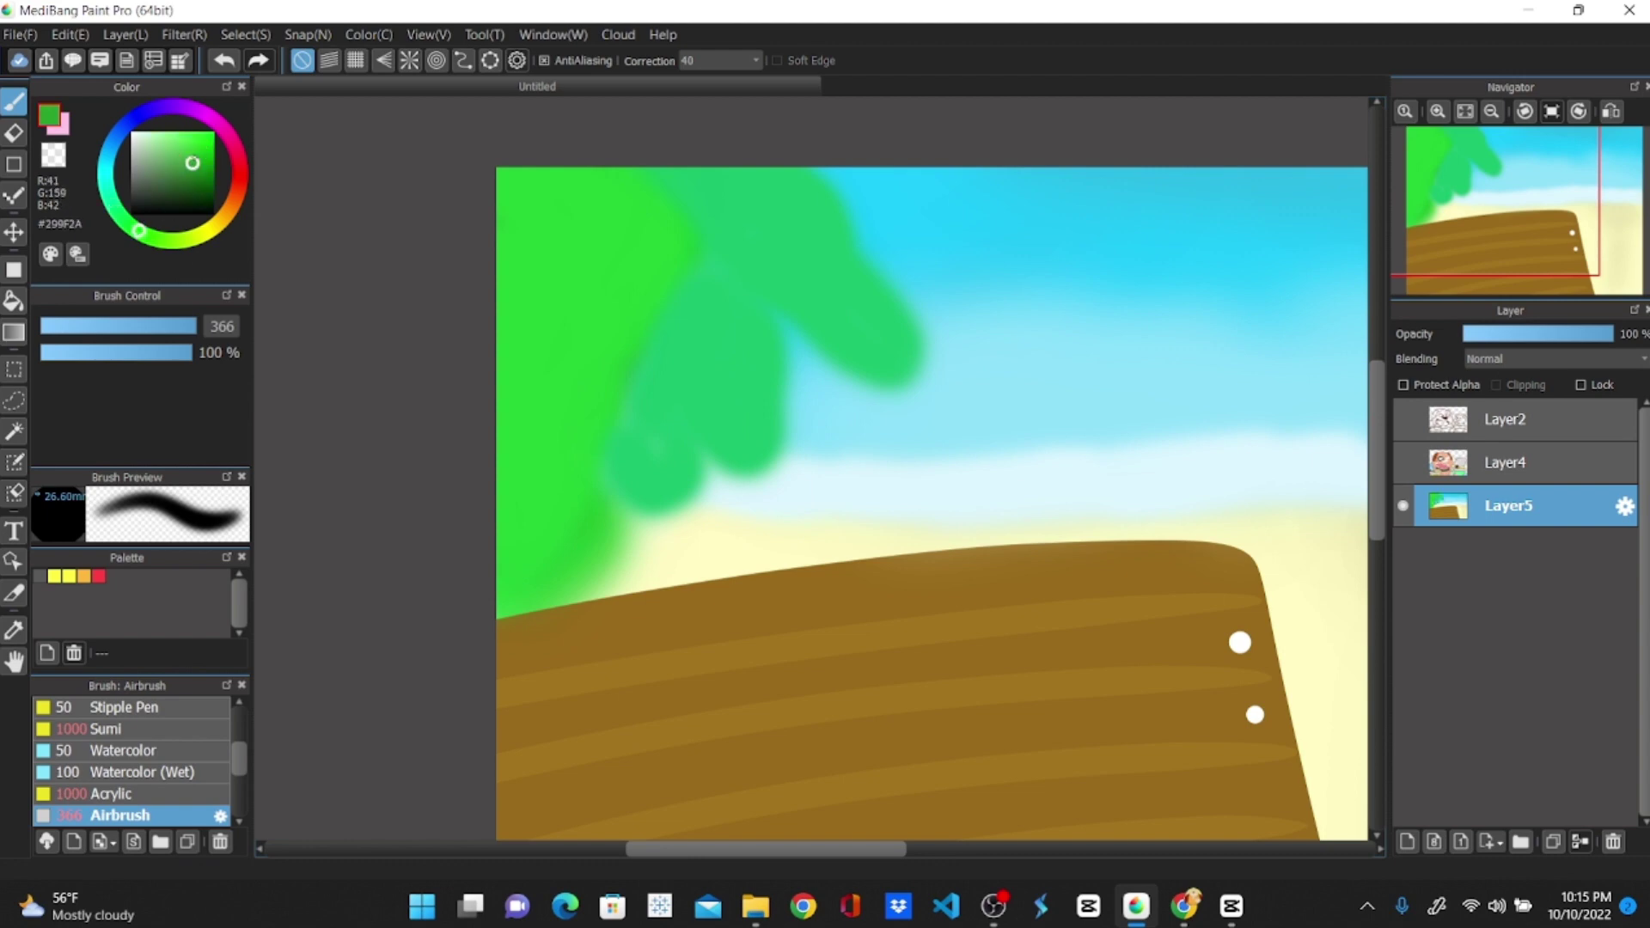
{"action": "left_click_drag", "start_coordinate": [173, 166], "coordinate": [173, 167]}
{"action": "mouse_move", "coordinate": [717, 174]}
{"action": "left_mouse_down"}
{"action": "mouse_move", "coordinate": [738, 327]}
{"action": "mouse_move", "coordinate": [711, 297]}
{"action": "mouse_move", "coordinate": [684, 145]}
{"action": "mouse_move", "coordinate": [649, 152]}
{"action": "mouse_move", "coordinate": [719, 230]}
{"action": "mouse_move", "coordinate": [707, 336]}
{"action": "mouse_move", "coordinate": [677, 440]}
{"action": "mouse_move", "coordinate": [661, 407]}
{"action": "mouse_move", "coordinate": [688, 275]}
{"action": "mouse_move", "coordinate": [581, 481]}
{"action": "mouse_move", "coordinate": [678, 285]}
{"action": "mouse_move", "coordinate": [681, 310]}
{"action": "mouse_move", "coordinate": [699, 207]}
{"action": "mouse_move", "coordinate": [680, 461]}
{"action": "mouse_move", "coordinate": [752, 338]}
{"action": "mouse_move", "coordinate": [695, 366]}
{"action": "mouse_move", "coordinate": [712, 487]}
{"action": "mouse_move", "coordinate": [694, 482]}
{"action": "mouse_move", "coordinate": [698, 361]}
{"action": "mouse_move", "coordinate": [648, 479]}
{"action": "left_mouse_up"}
Undo the last muted green strokes and repaint that shadow along the foliage's lower edge and outer side
{"action": "key", "text": "ctrl+z"}
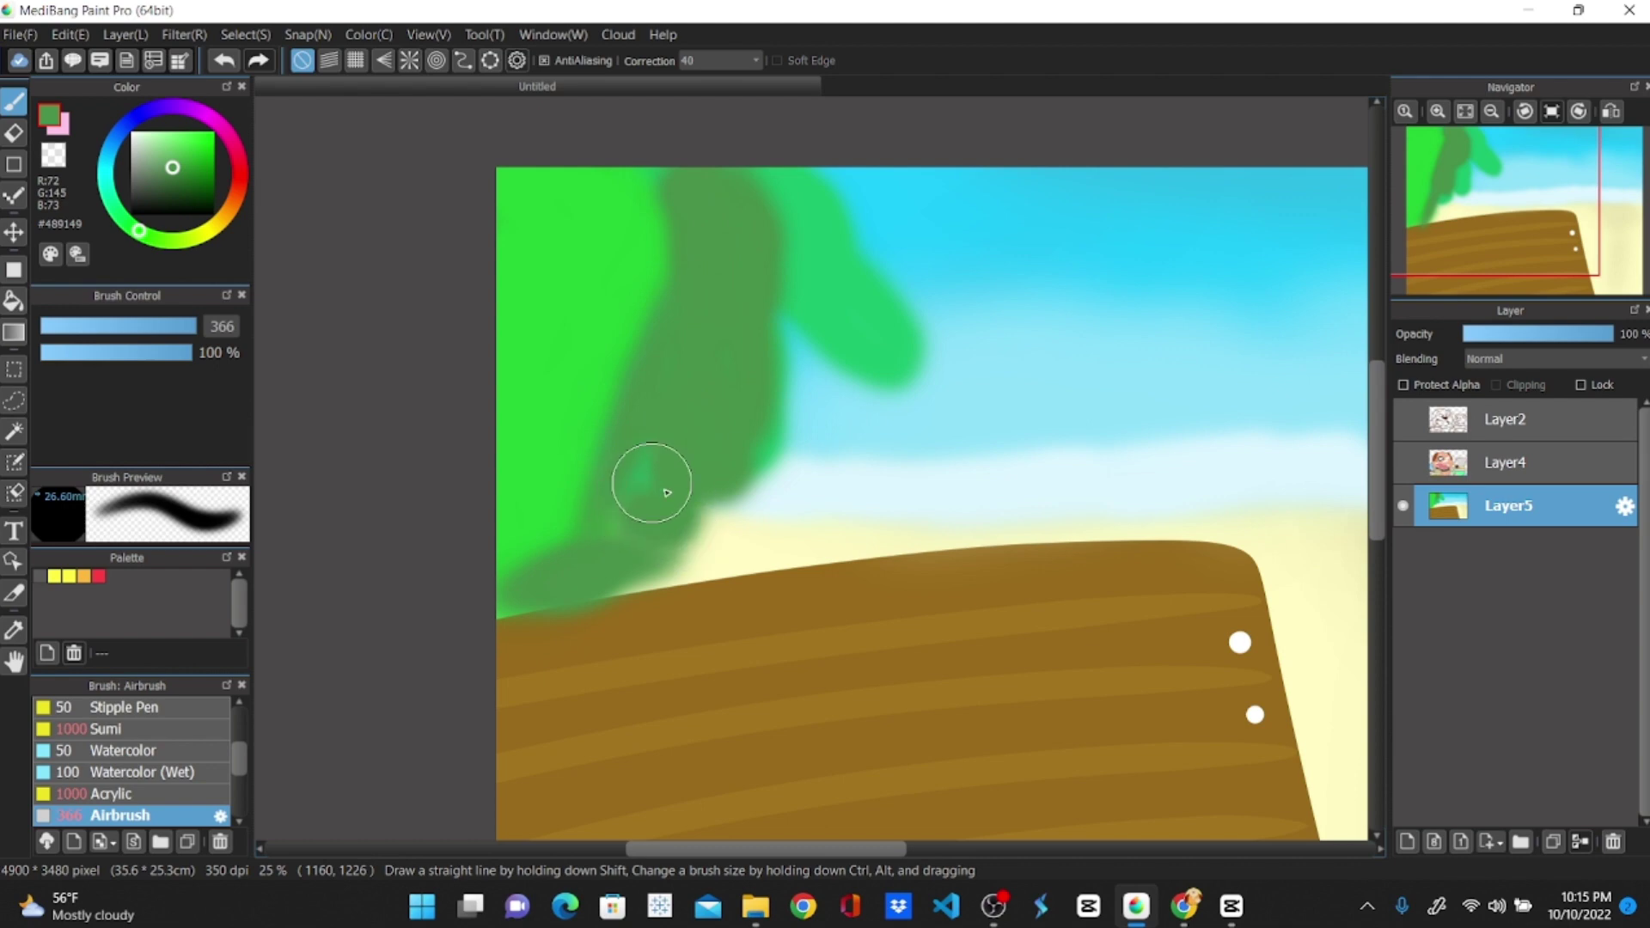
{"action": "key", "text": "ctrl+z"}
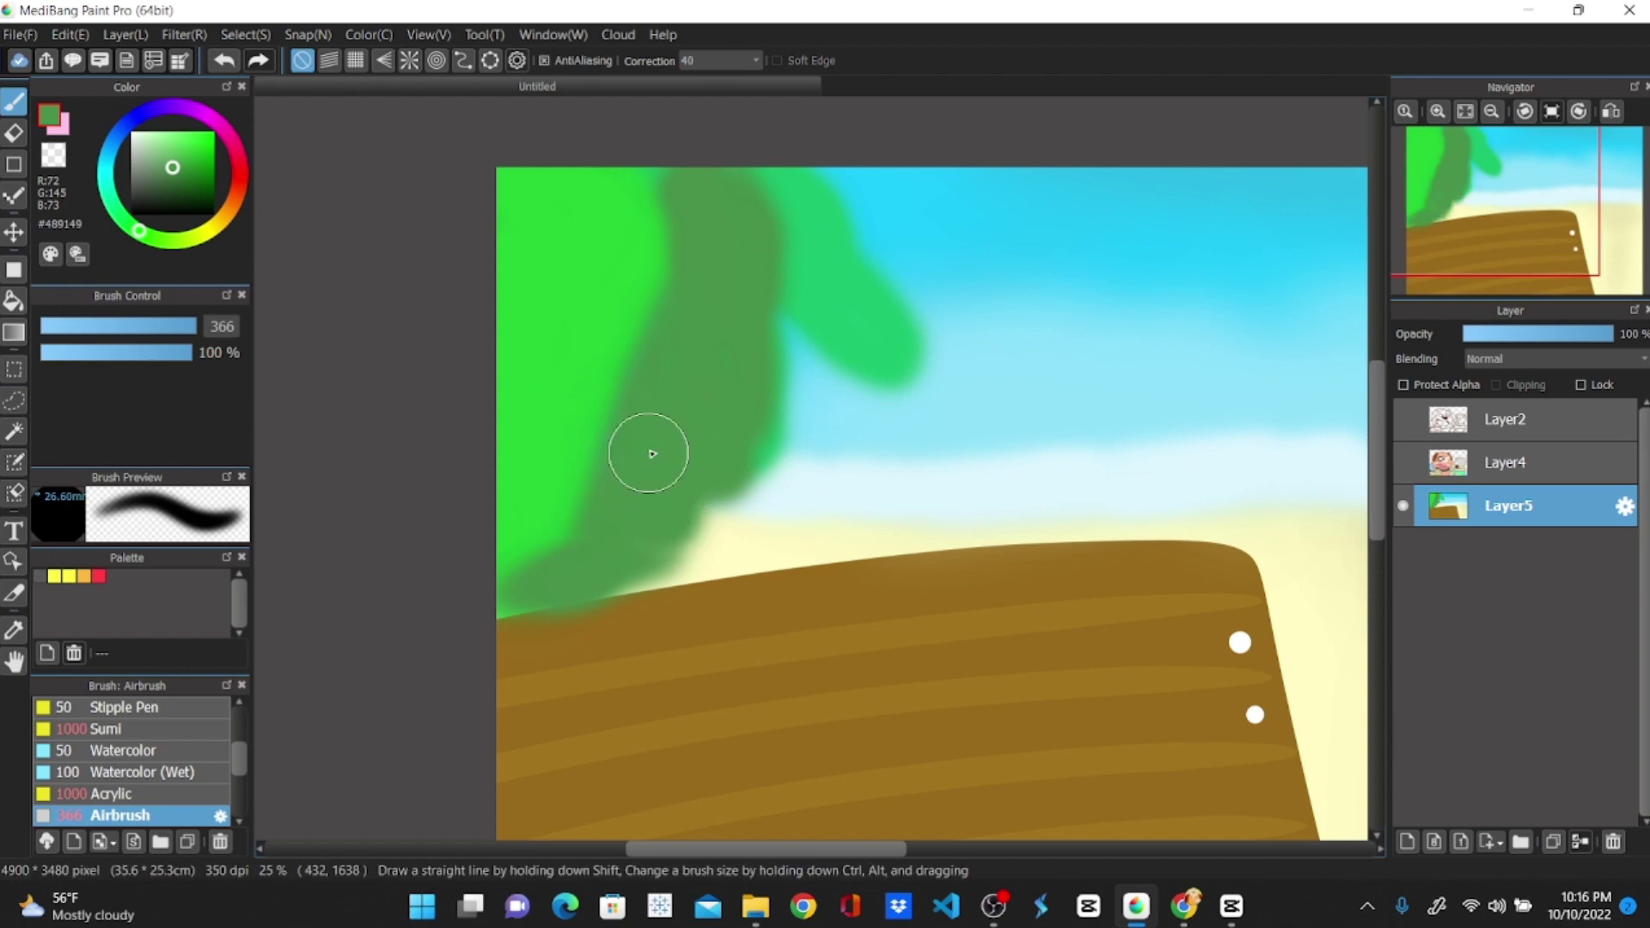
{"action": "key", "text": "ctrl+z"}
{"action": "key", "text": "ctrl+z"}
{"action": "key", "text": "ctrl+z"}
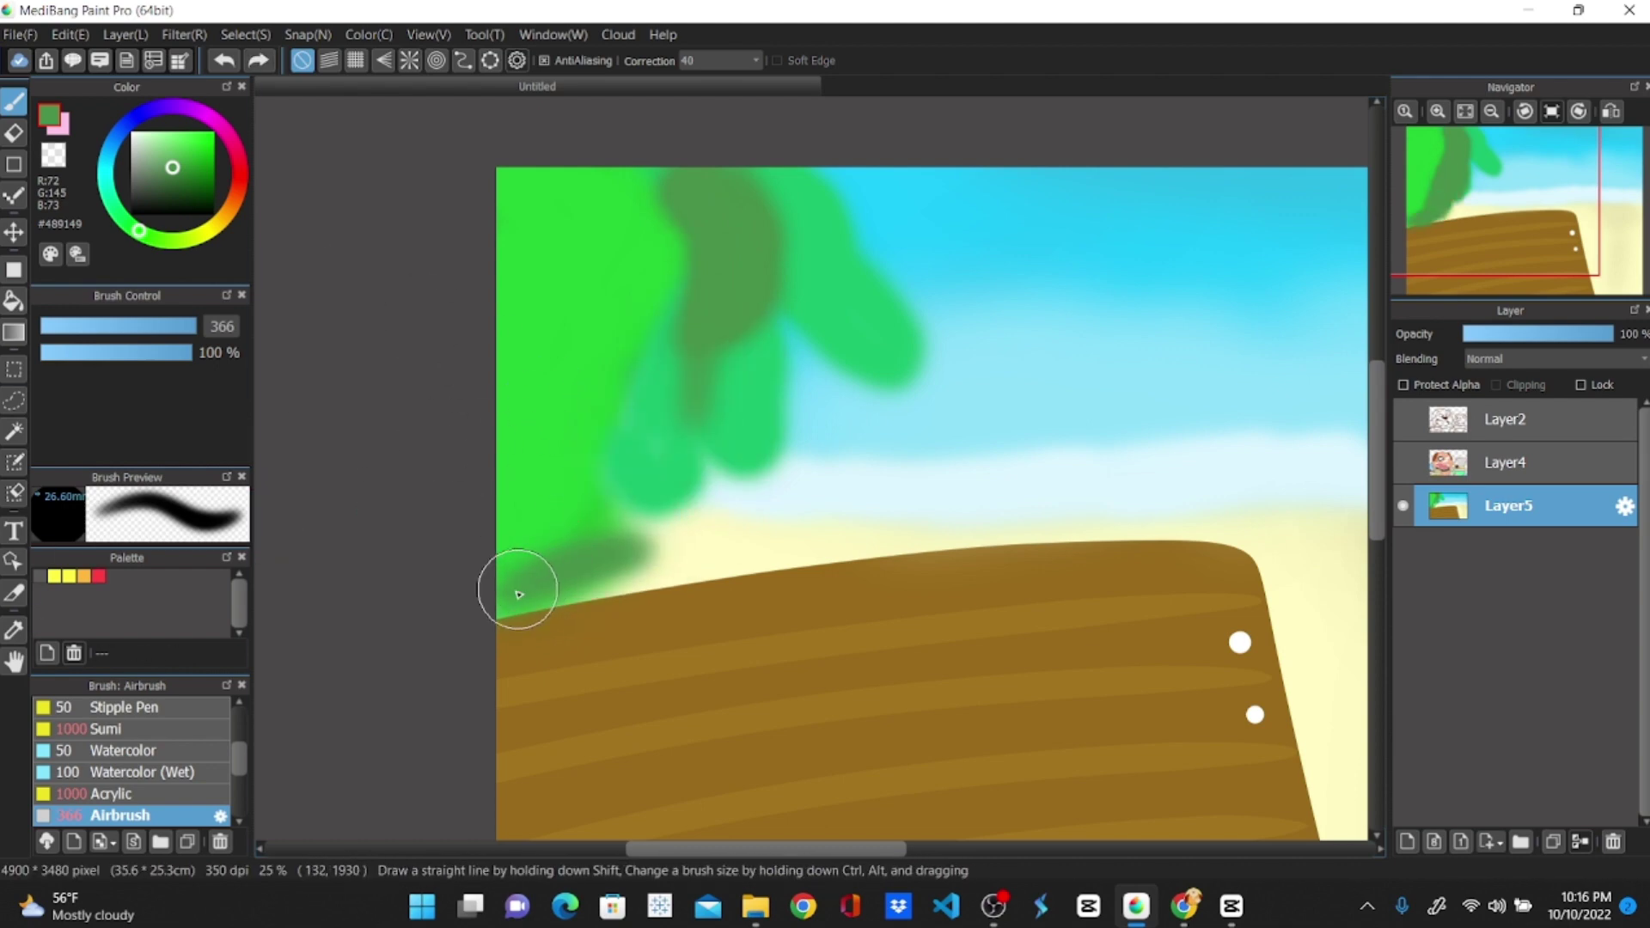
{"action": "mouse_move", "coordinate": [516, 589]}
{"action": "left_mouse_down"}
{"action": "mouse_move", "coordinate": [644, 554]}
{"action": "mouse_move", "coordinate": [731, 550]}
{"action": "mouse_move", "coordinate": [498, 585]}
{"action": "left_mouse_up"}
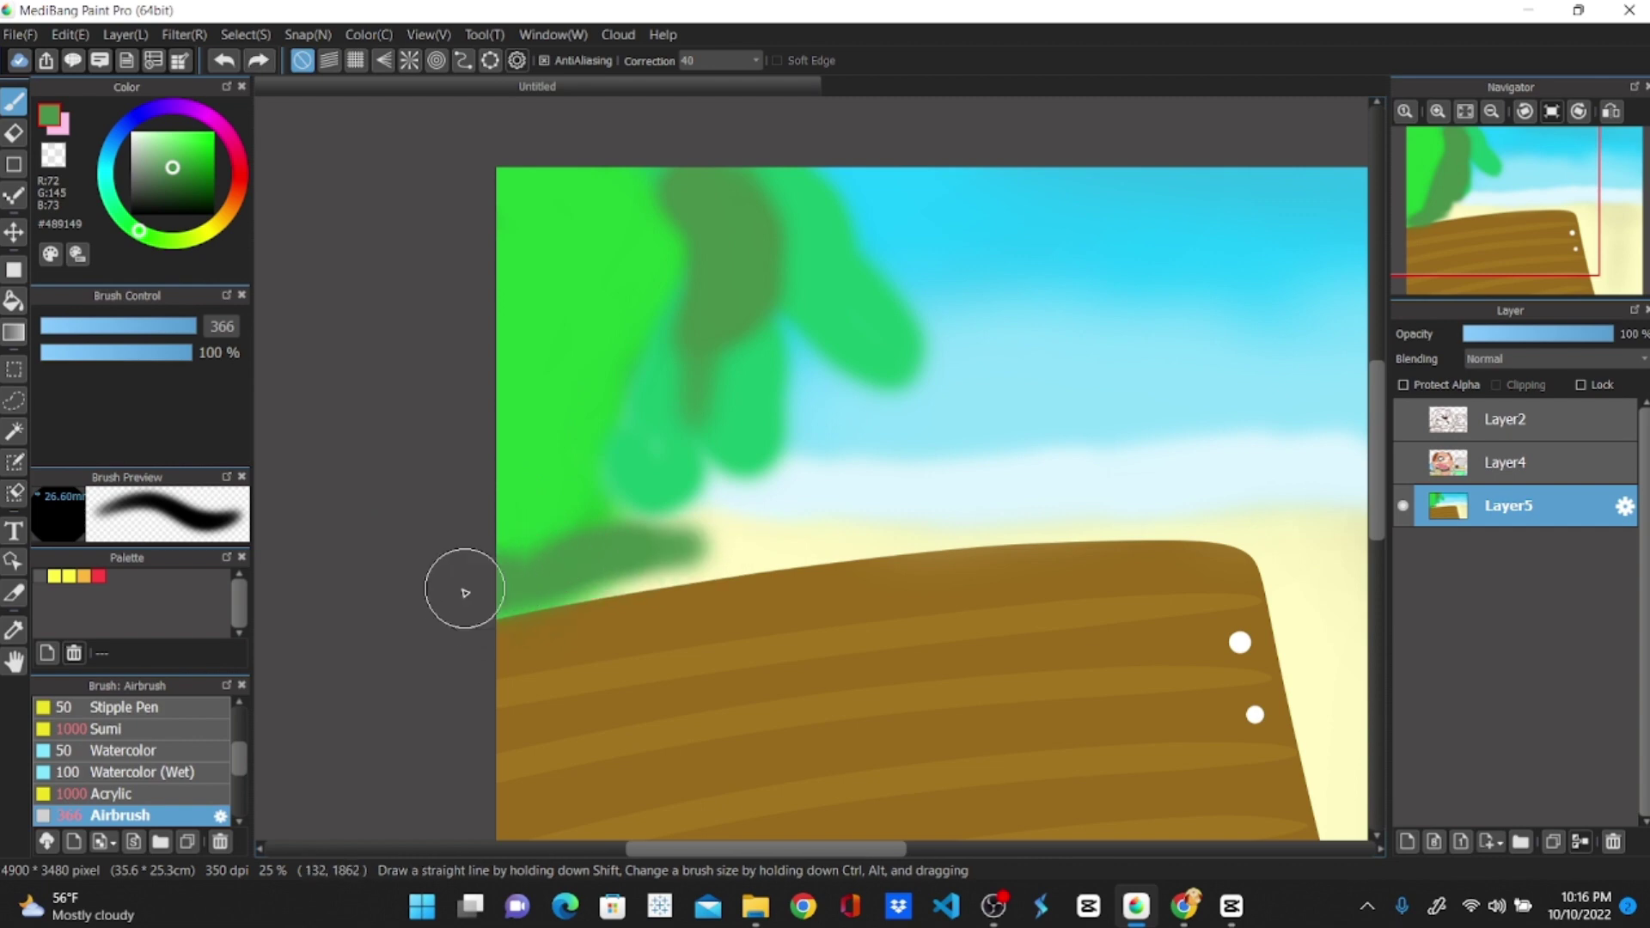
{"action": "mouse_move", "coordinate": [629, 461]}
{"action": "left_mouse_down"}
{"action": "mouse_move", "coordinate": [692, 397]}
{"action": "mouse_move", "coordinate": [666, 359]}
{"action": "mouse_move", "coordinate": [630, 527]}
{"action": "mouse_move", "coordinate": [711, 228]}
{"action": "mouse_move", "coordinate": [642, 142]}
{"action": "left_mouse_up"}
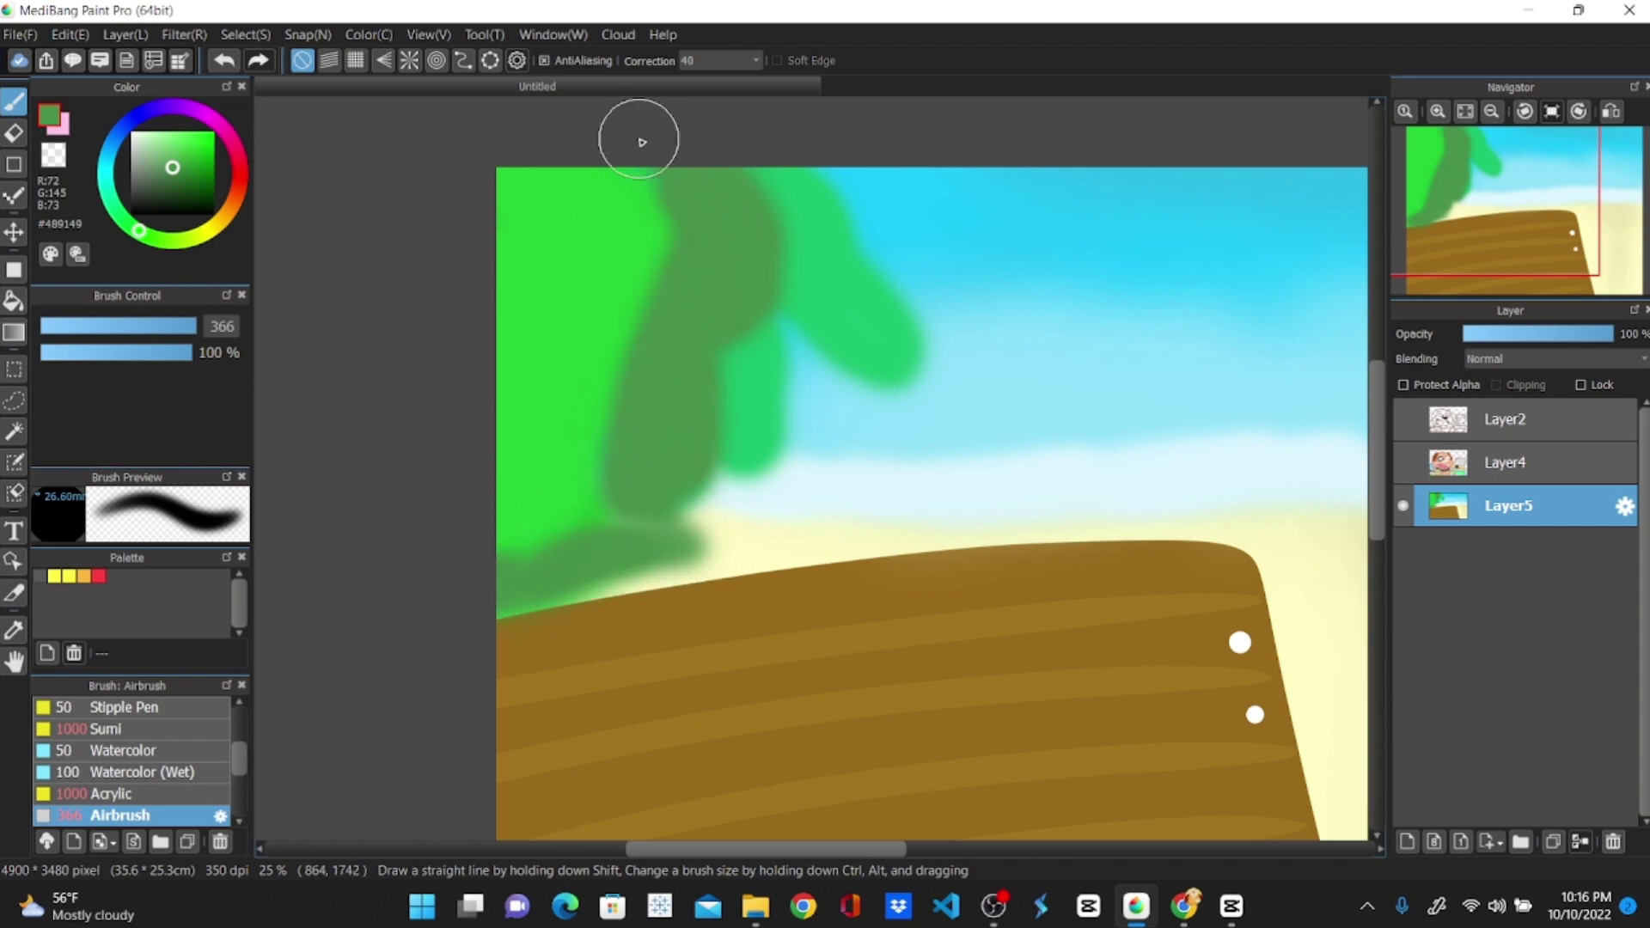
Airbrush pointed clumps in slightly darker green #20AA2F over the middle and outer part of the foliage
{"action": "left_click", "coordinate": [547, 276], "text": "alt"}
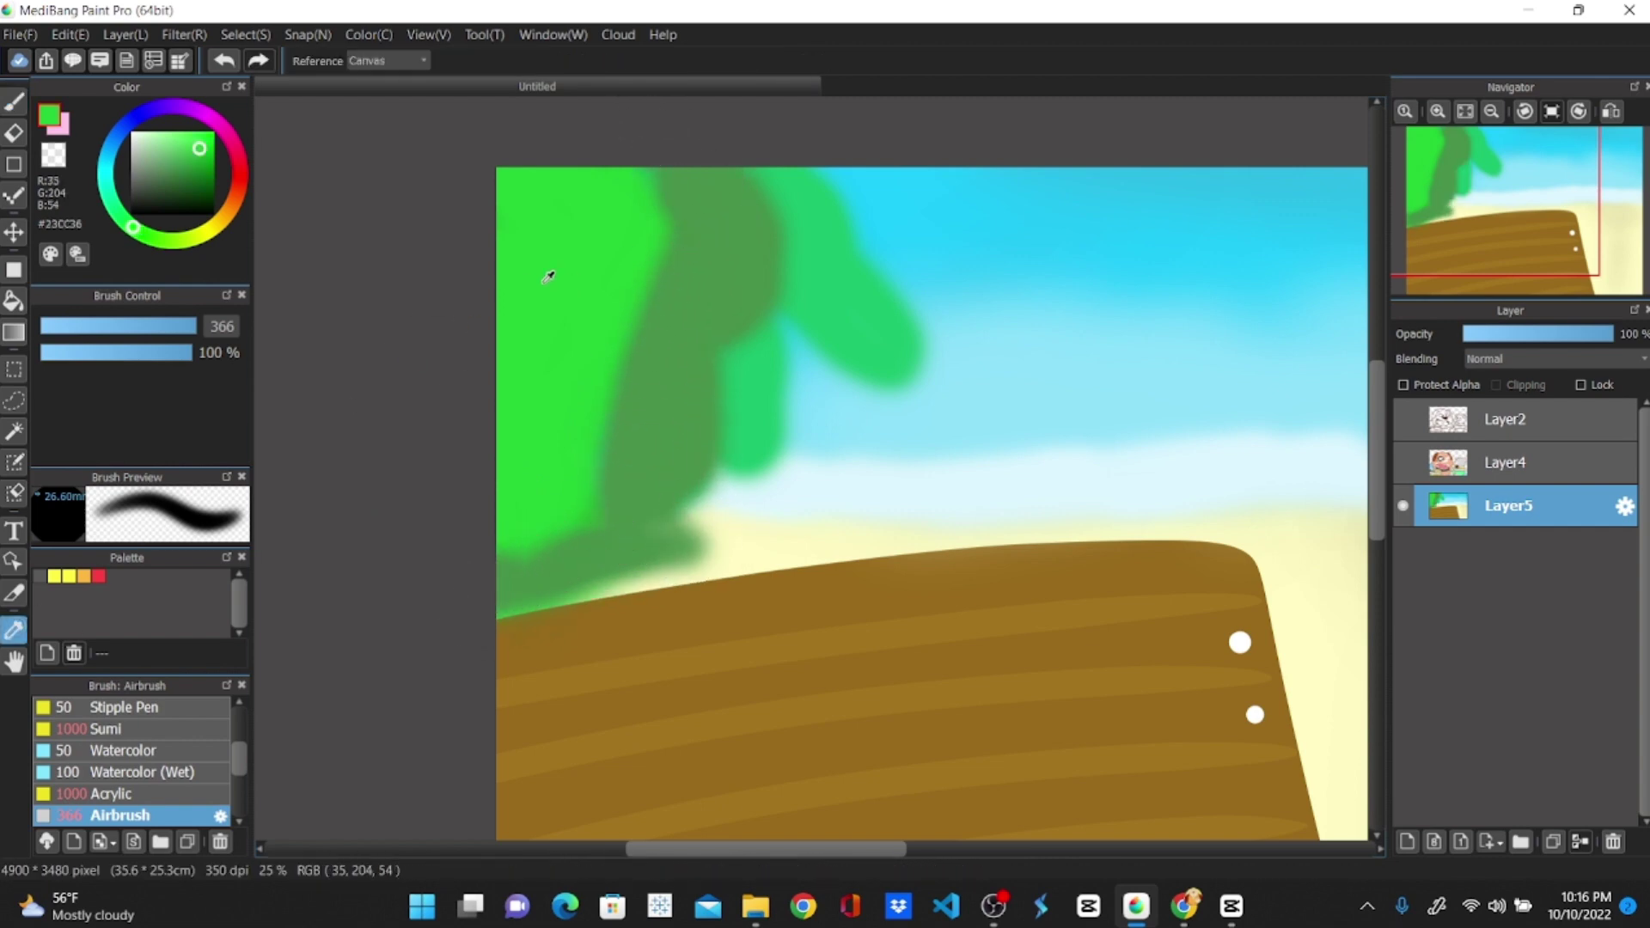
{"action": "left_click_drag", "start_coordinate": [203, 153], "coordinate": [198, 159]}
{"action": "left_click", "coordinate": [14, 102]}
{"action": "mouse_move", "coordinate": [636, 177]}
{"action": "left_mouse_down"}
{"action": "mouse_move", "coordinate": [712, 257]}
{"action": "mouse_move", "coordinate": [666, 384]}
{"action": "mouse_move", "coordinate": [756, 484]}
{"action": "mouse_move", "coordinate": [674, 291]}
{"action": "mouse_move", "coordinate": [886, 485]}
{"action": "mouse_move", "coordinate": [725, 435]}
{"action": "mouse_move", "coordinate": [766, 445]}
{"action": "mouse_move", "coordinate": [611, 423]}
{"action": "left_mouse_up"}
{"action": "mouse_move", "coordinate": [658, 354]}
{"action": "left_mouse_down"}
{"action": "mouse_move", "coordinate": [483, 215]}
{"action": "mouse_move", "coordinate": [666, 246]}
{"action": "mouse_move", "coordinate": [589, 186]}
{"action": "mouse_move", "coordinate": [542, 468]}
{"action": "mouse_move", "coordinate": [574, 515]}
{"action": "left_mouse_up"}
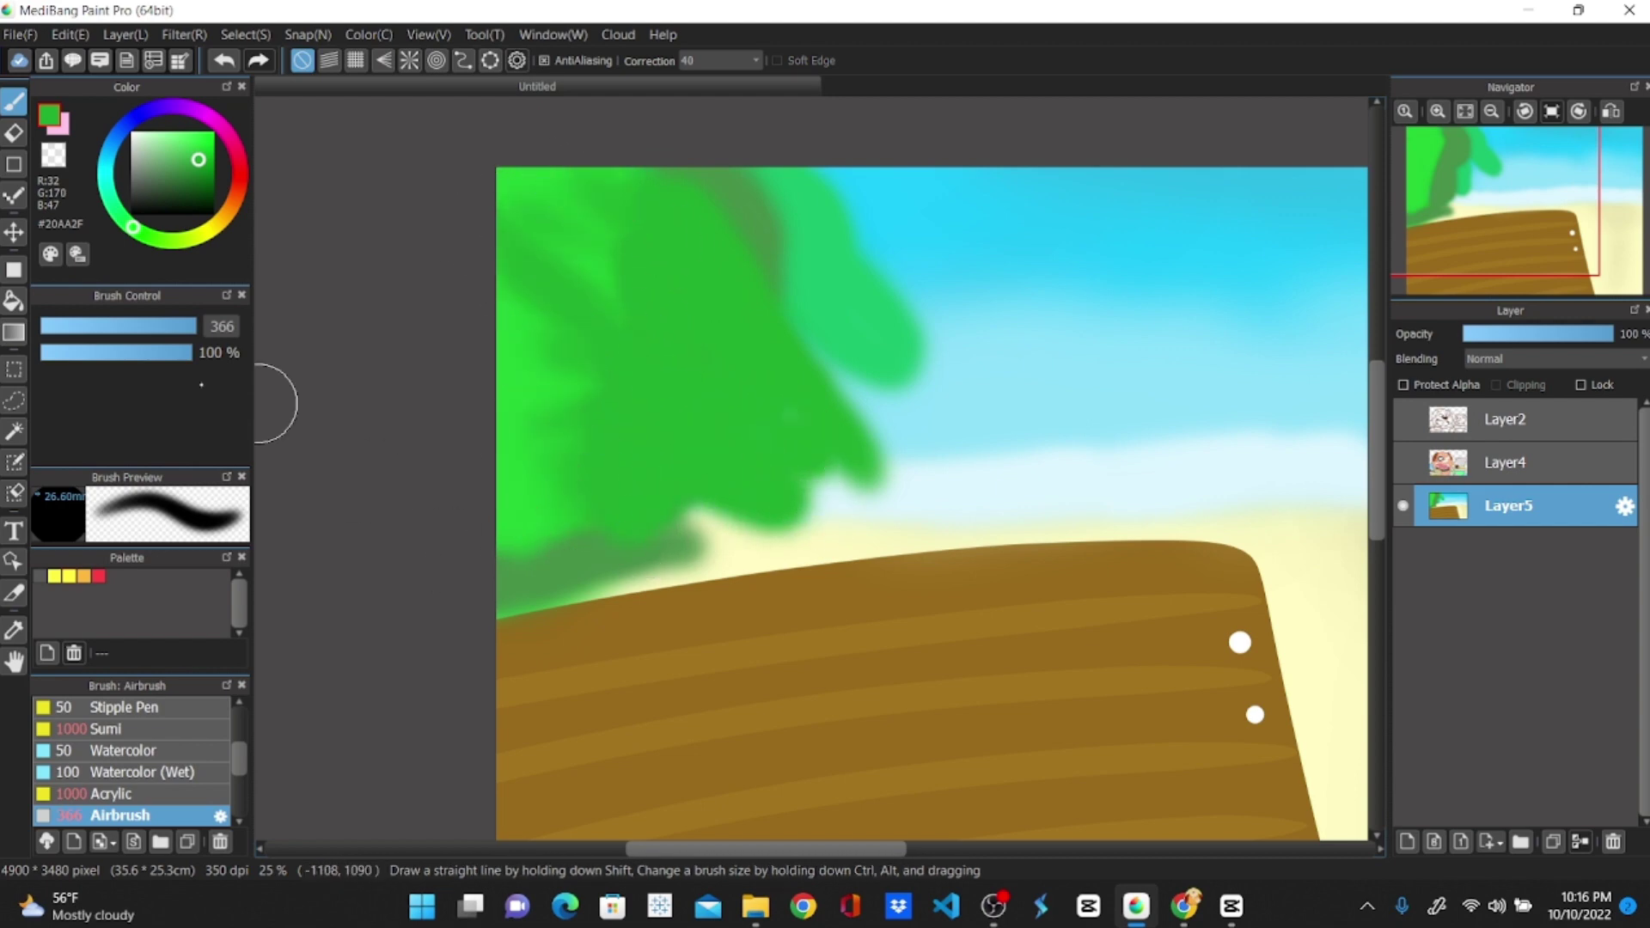
Sample the green inside the foliage and airbrush it across the inner foliage
{"action": "left_click", "coordinate": [14, 630]}
{"action": "left_click", "coordinate": [543, 362]}
{"action": "mouse_move", "coordinate": [545, 358]}
{"action": "left_mouse_down"}
{"action": "mouse_move", "coordinate": [545, 238]}
{"action": "mouse_move", "coordinate": [578, 400]}
{"action": "mouse_move", "coordinate": [619, 378]}
{"action": "left_mouse_up"}
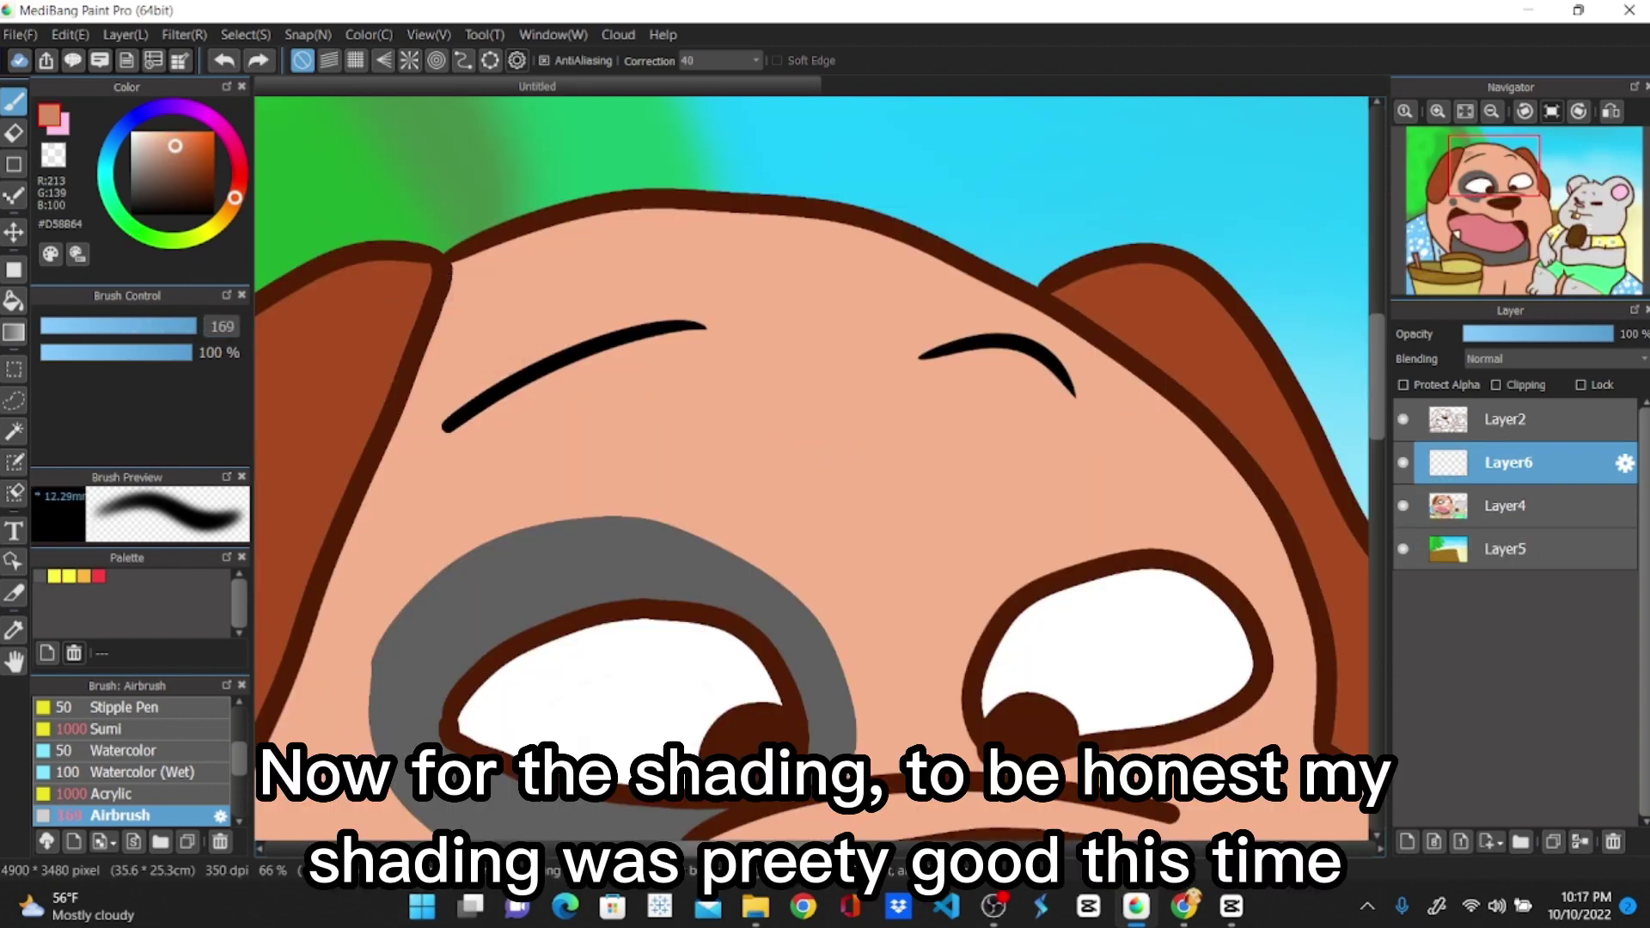
Draw a shadow edge across the dog's forehead with the size 21 pen in #D58B64 and fill the face below it
{"action": "scroll", "coordinate": [129, 756], "scroll_direction": "up", "scroll_amount": 3}
{"action": "left_click", "coordinate": [103, 714]}
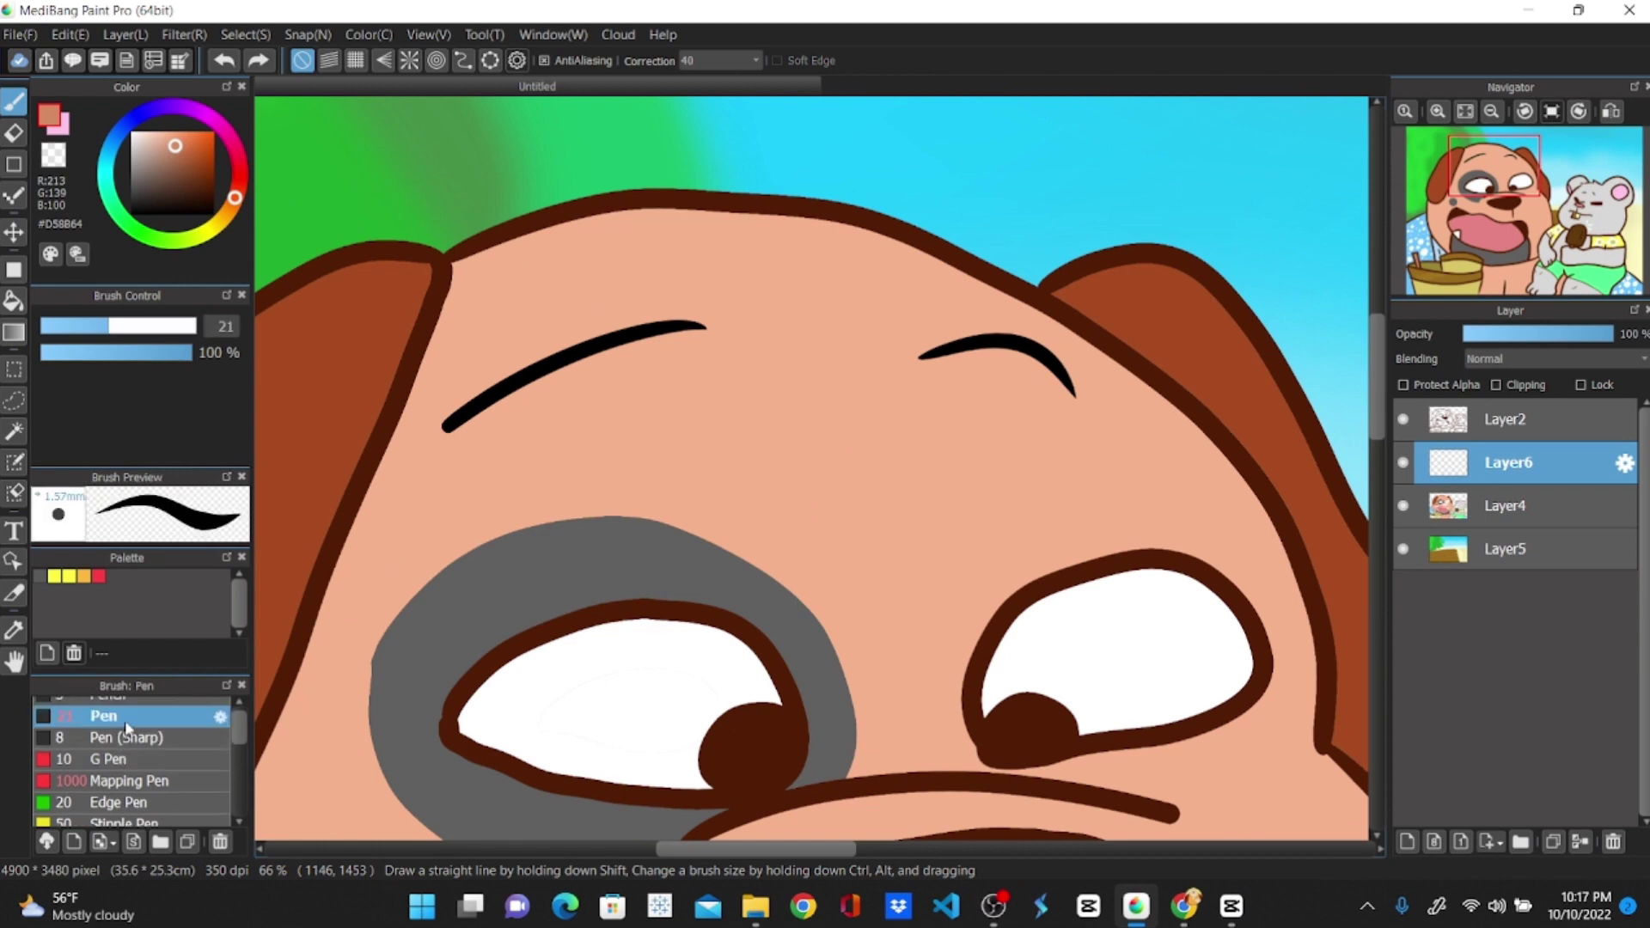
{"action": "mouse_move", "coordinate": [558, 297]}
{"action": "left_mouse_down"}
{"action": "mouse_move", "coordinate": [775, 258]}
{"action": "mouse_move", "coordinate": [895, 264]}
{"action": "left_mouse_up"}
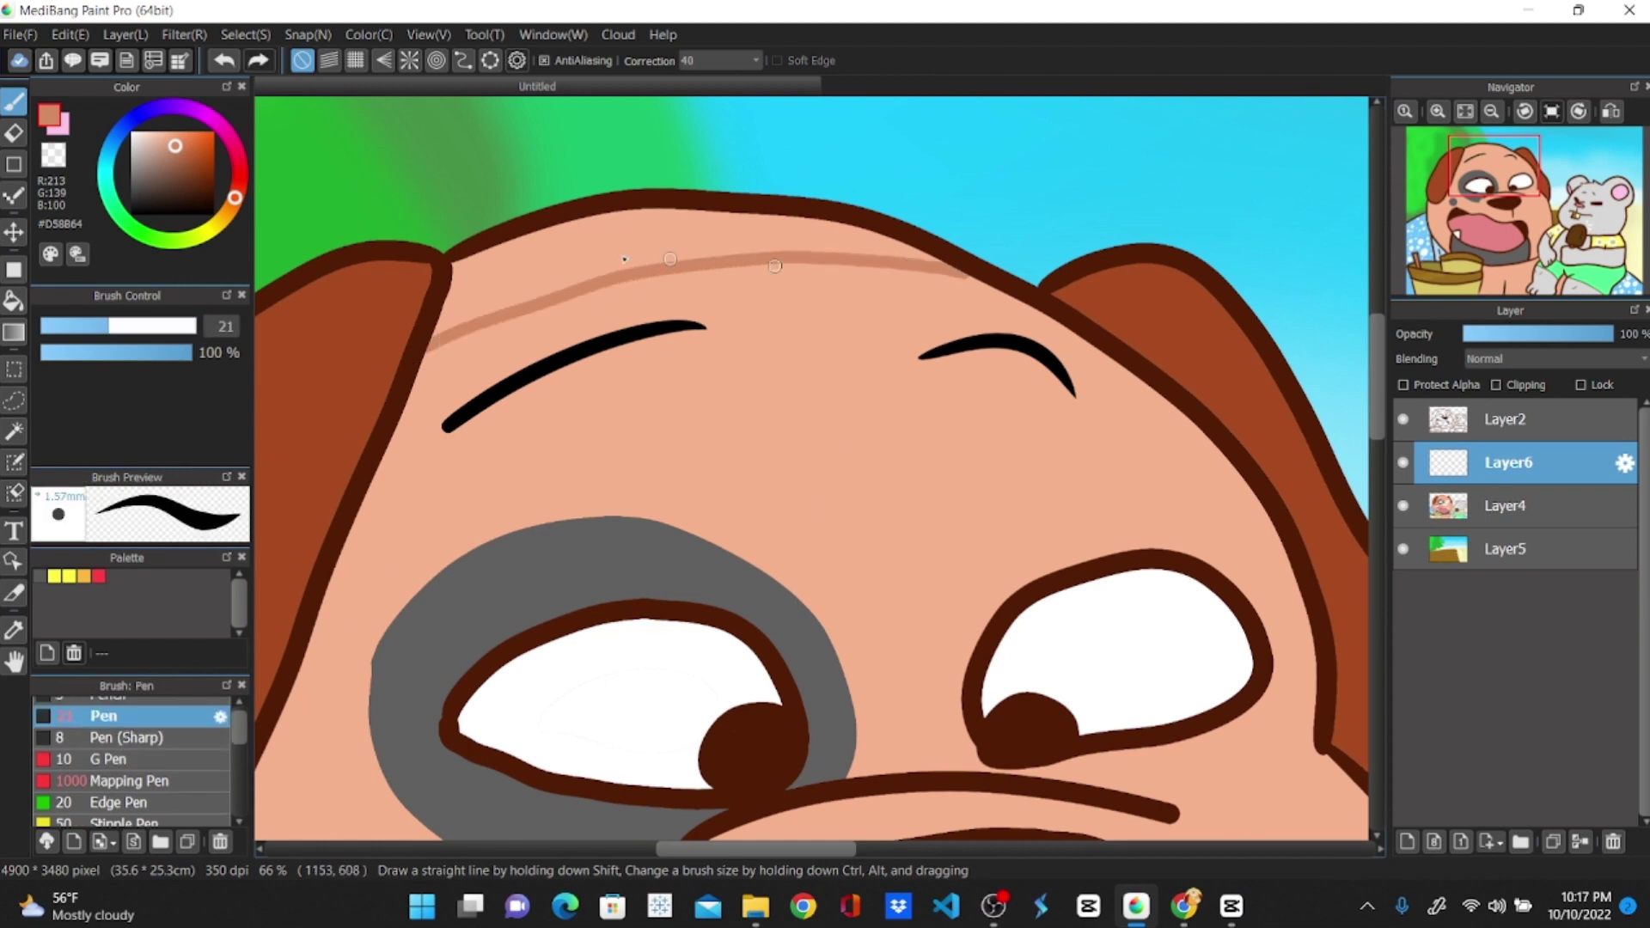
{"action": "left_click", "coordinate": [13, 300]}
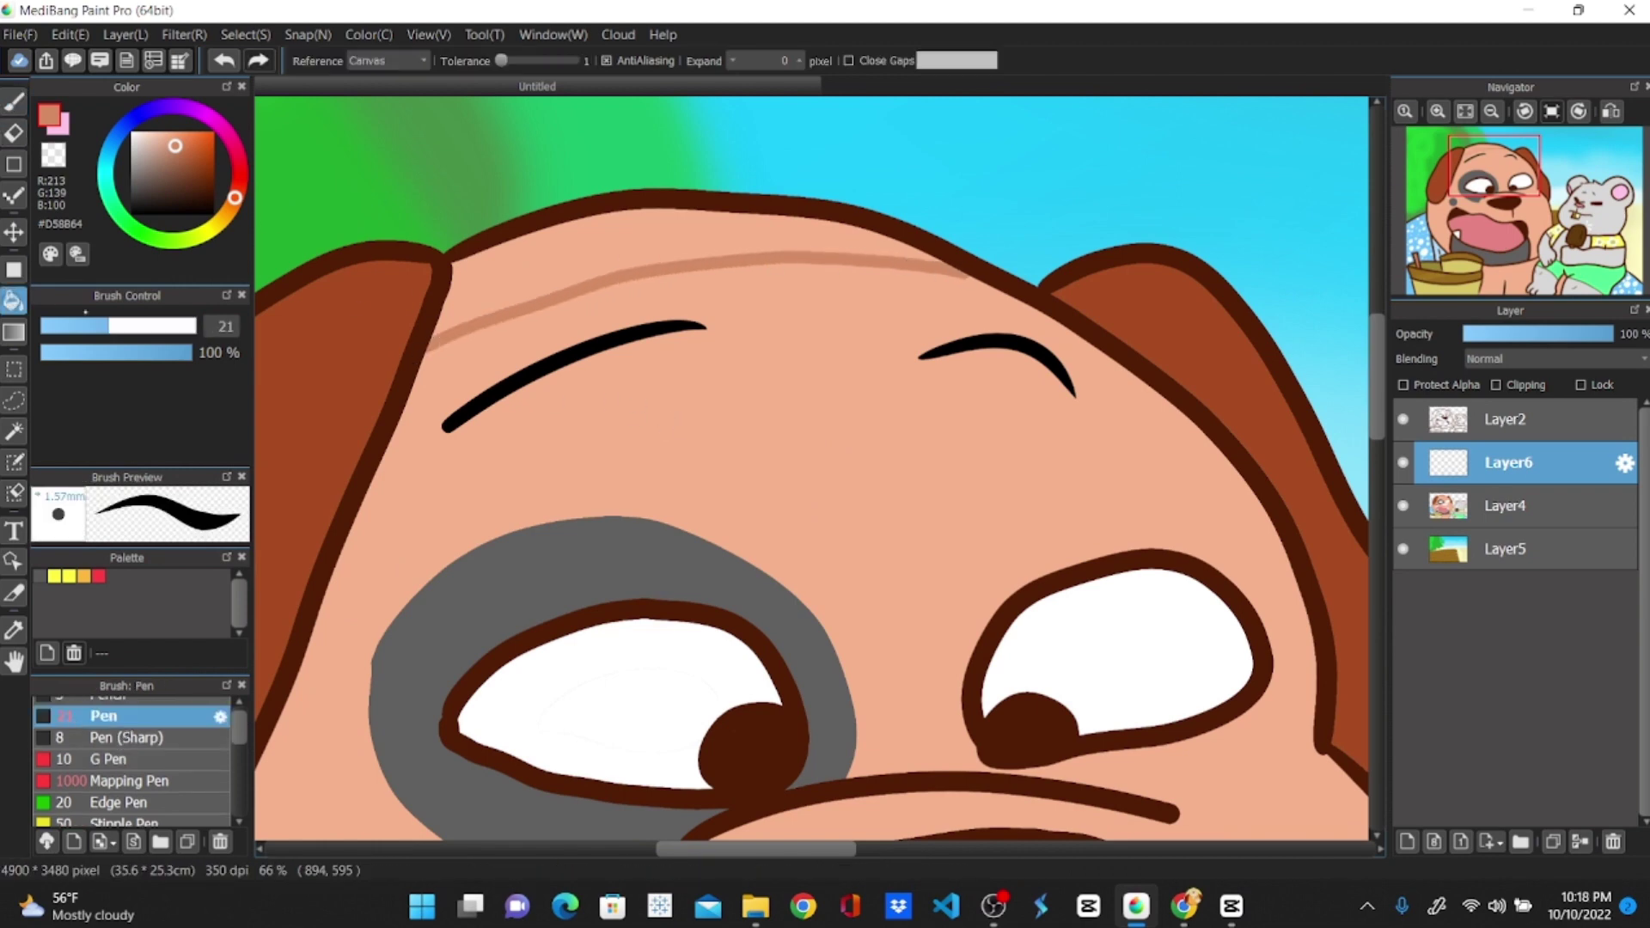
{"action": "left_click", "coordinate": [714, 458]}
Fill the dog's chest below the chin with the same #D58B64 shadow colour
{"action": "scroll", "coordinate": [511, 658], "scroll_direction": "down", "scroll_amount": 4}
{"action": "left_click_drag", "start_coordinate": [1377, 446], "coordinate": [1383, 512]}
{"action": "scroll", "coordinate": [453, 499], "scroll_direction": "up", "scroll_amount": 1}
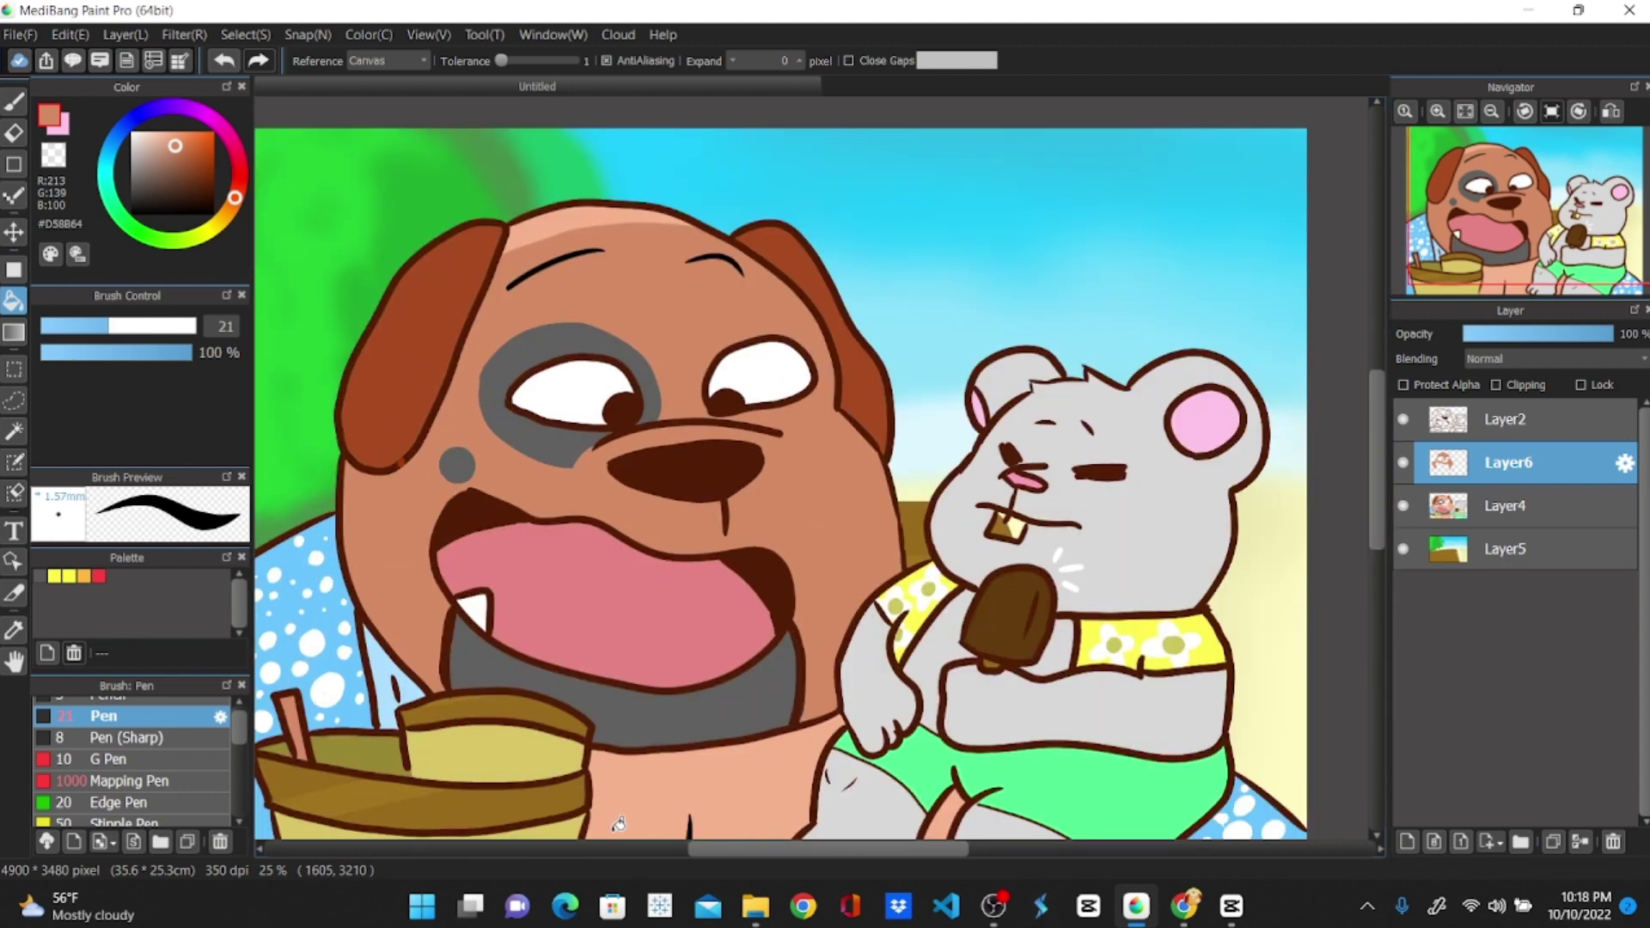
{"action": "left_click", "coordinate": [638, 796]}
Draw a shadow edge across the dog's ear nearer the foliage in #7C3617 and fill the ear below it
{"action": "scroll", "coordinate": [384, 374], "scroll_direction": "up", "scroll_amount": 3}
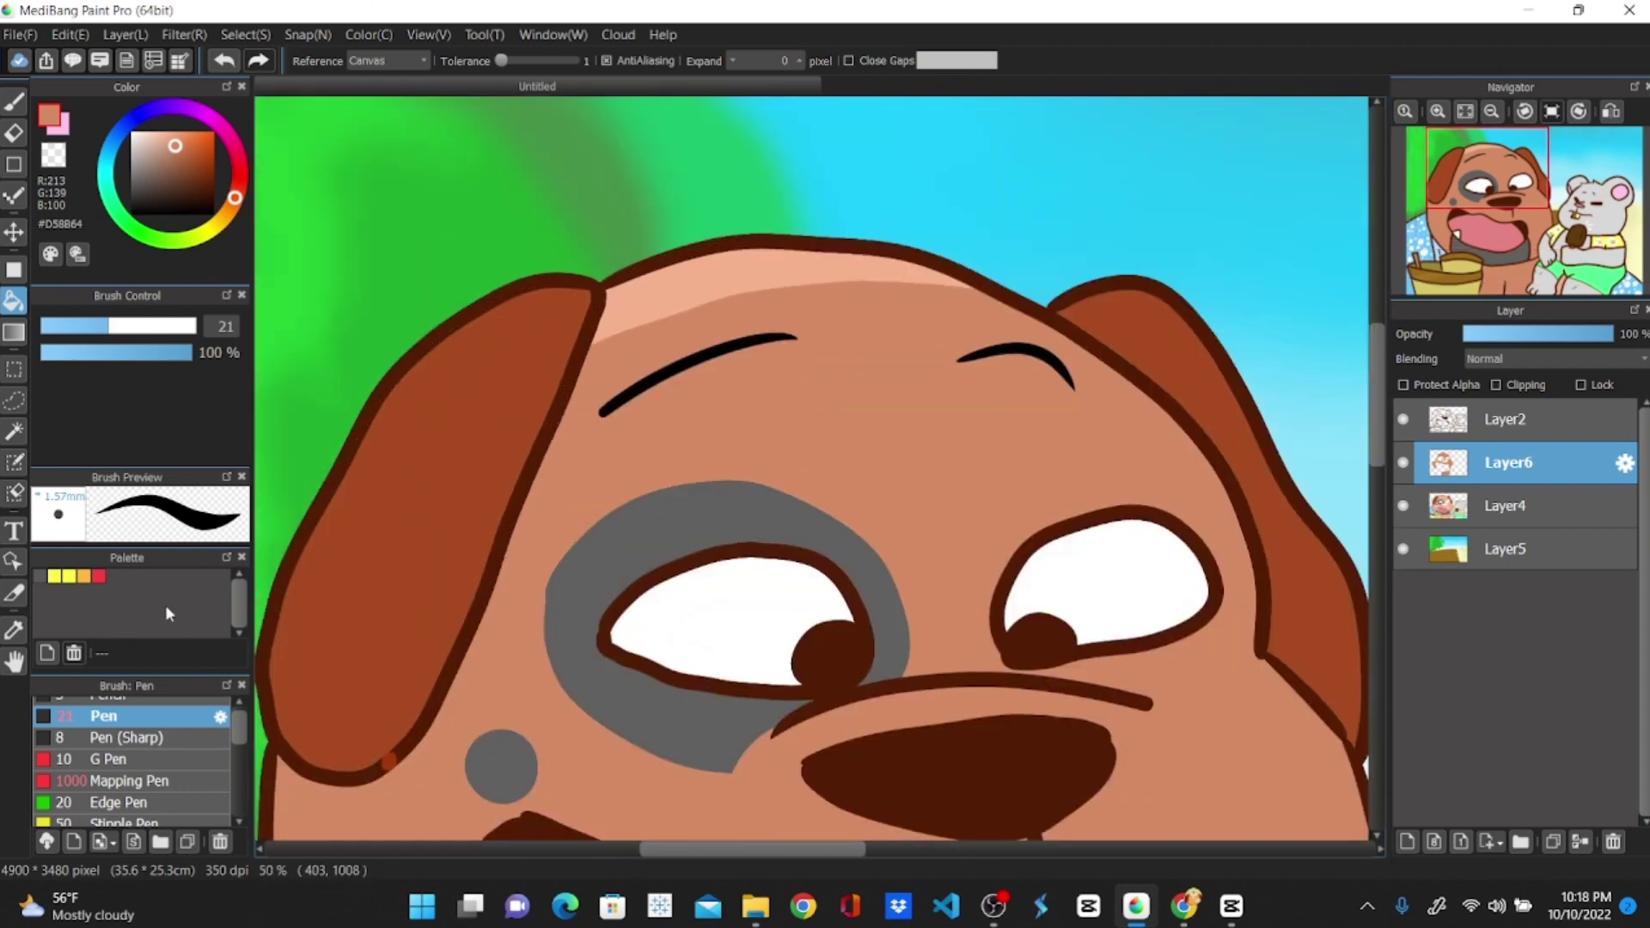
{"action": "left_click", "coordinate": [12, 630]}
{"action": "left_click", "coordinate": [323, 571]}
{"action": "left_click", "coordinate": [13, 103]}
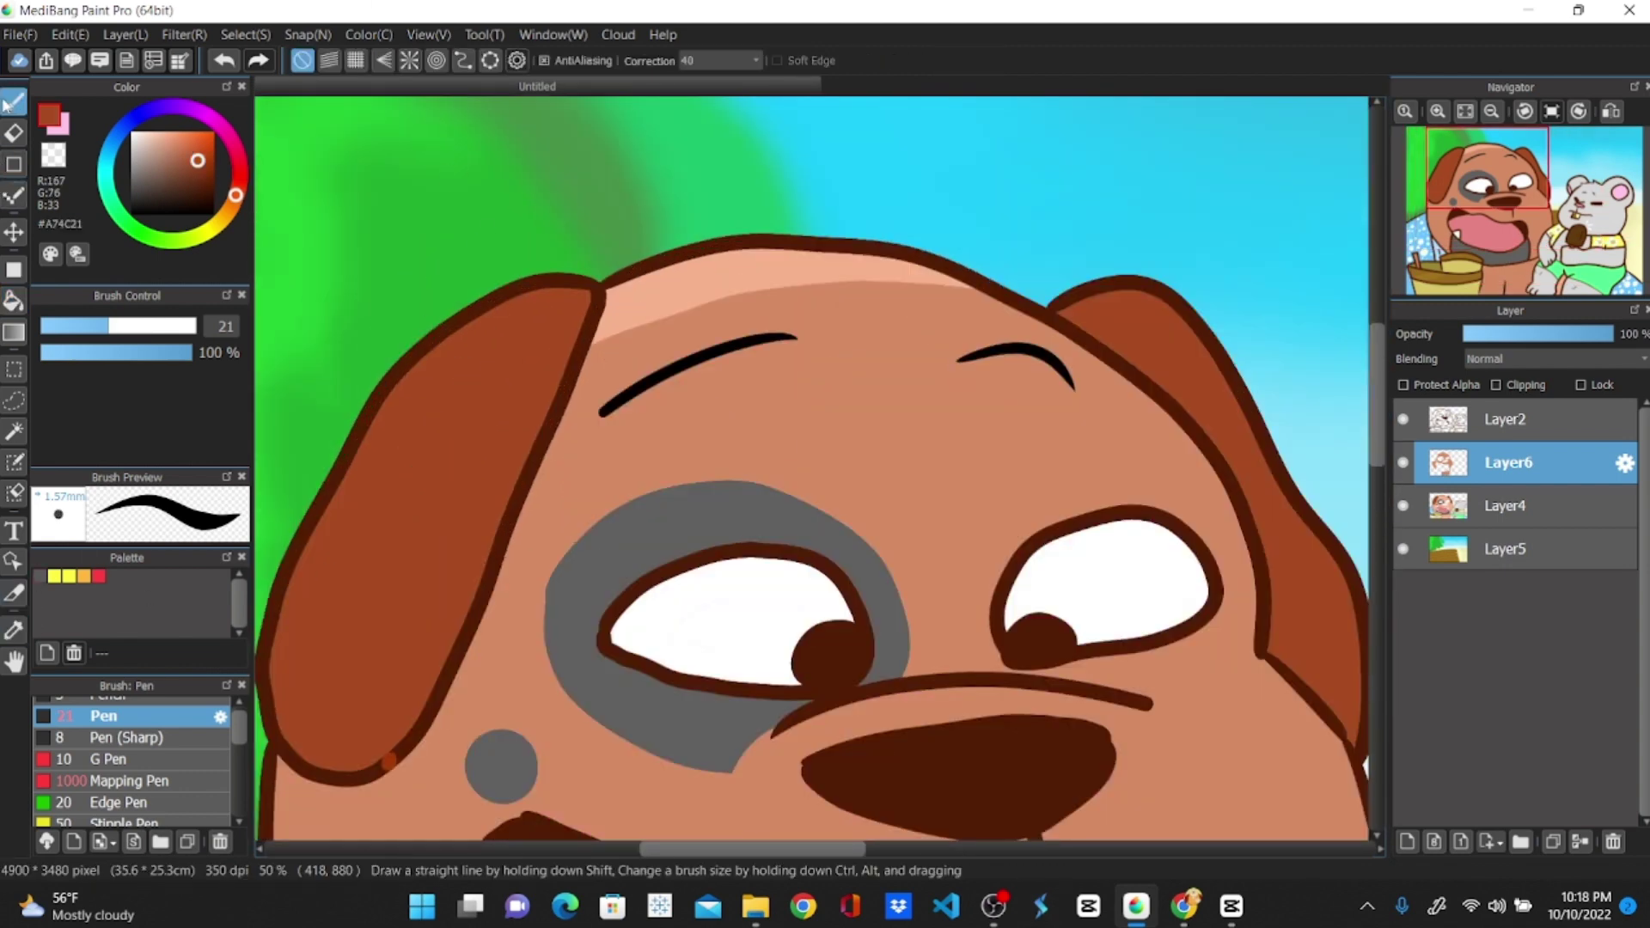
{"action": "left_click", "coordinate": [198, 174]}
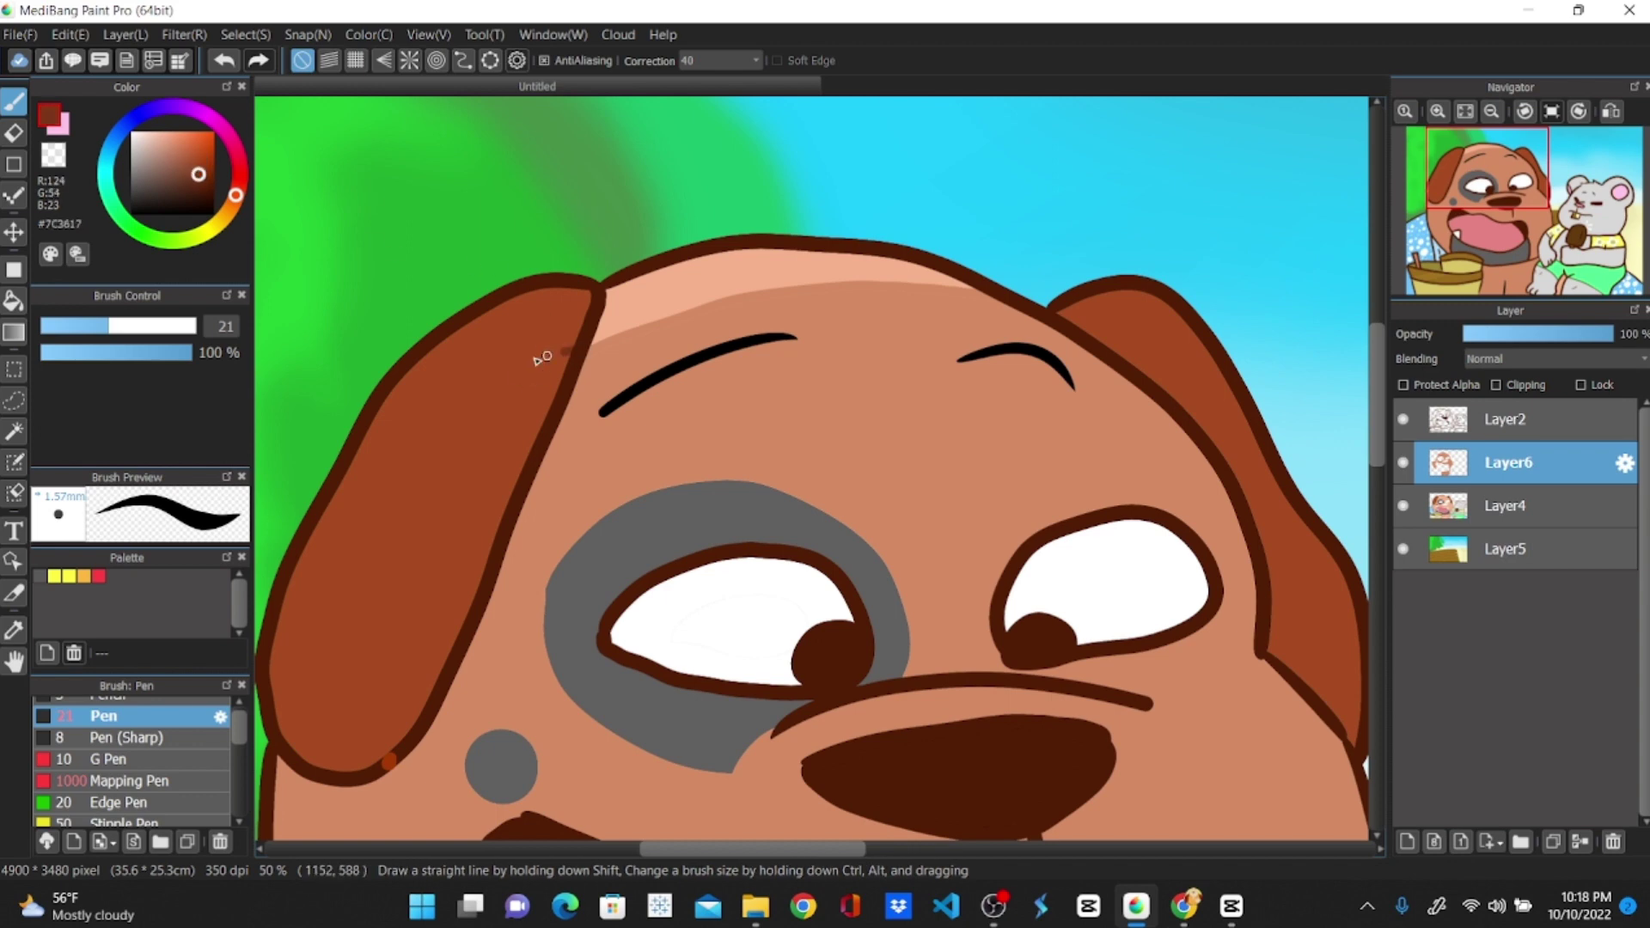
{"action": "key", "text": "g"}
{"action": "left_click", "coordinate": [410, 514]}
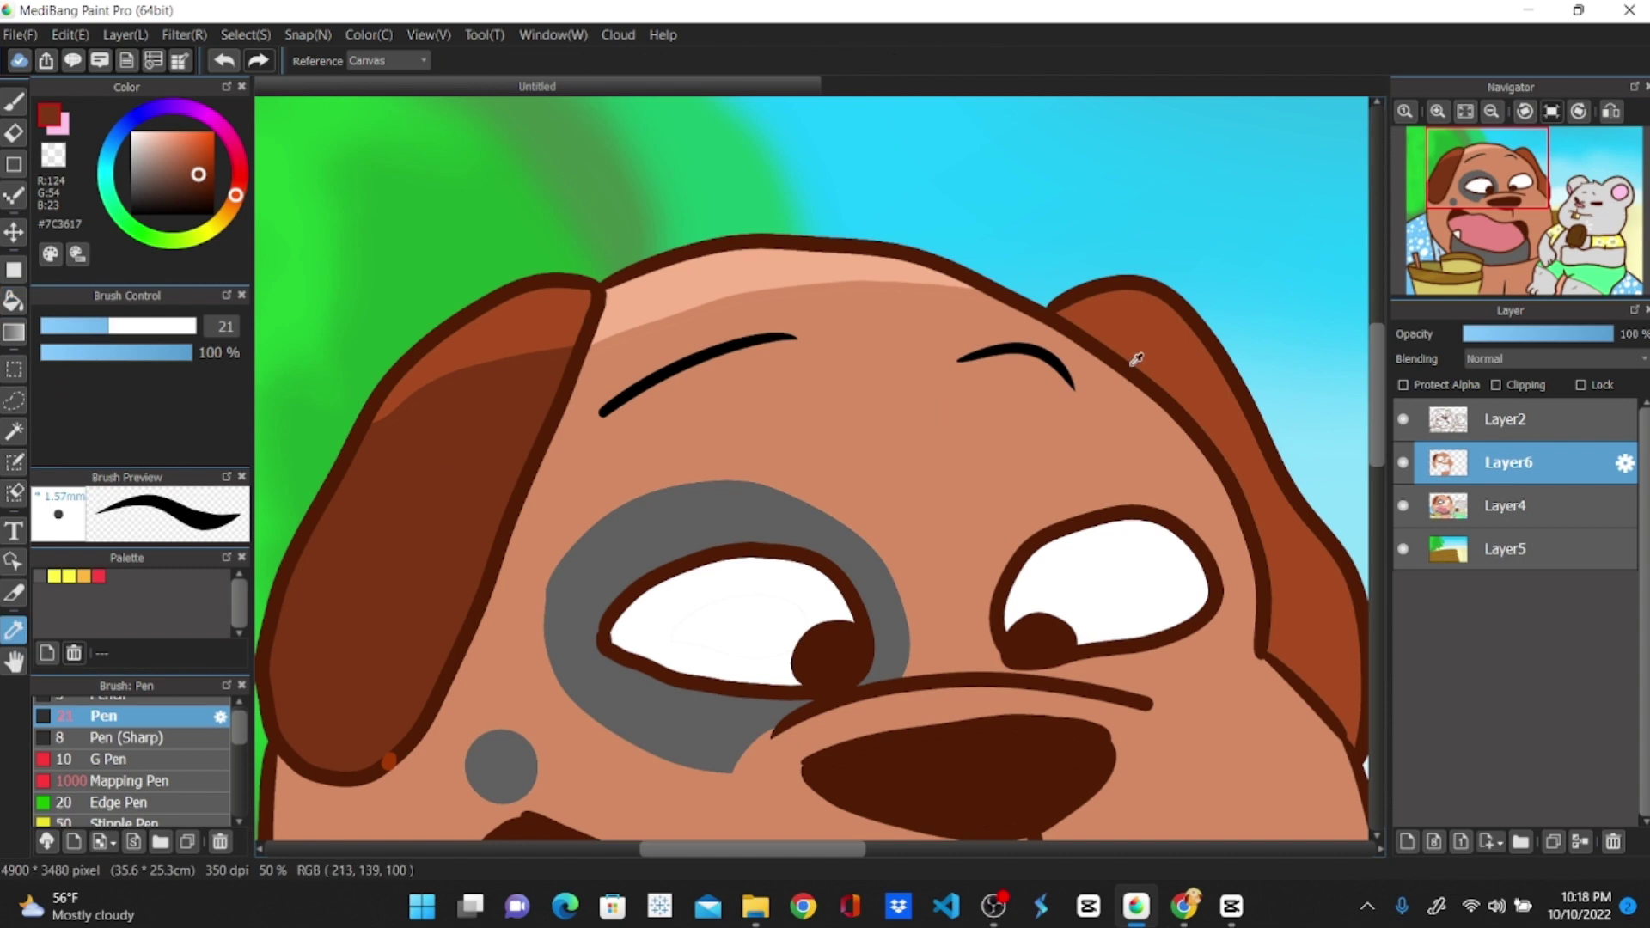
Shade the dog's other ear by drawing a shadow edge near its top and filling below it with #7C3617
{"action": "key", "text": "b"}
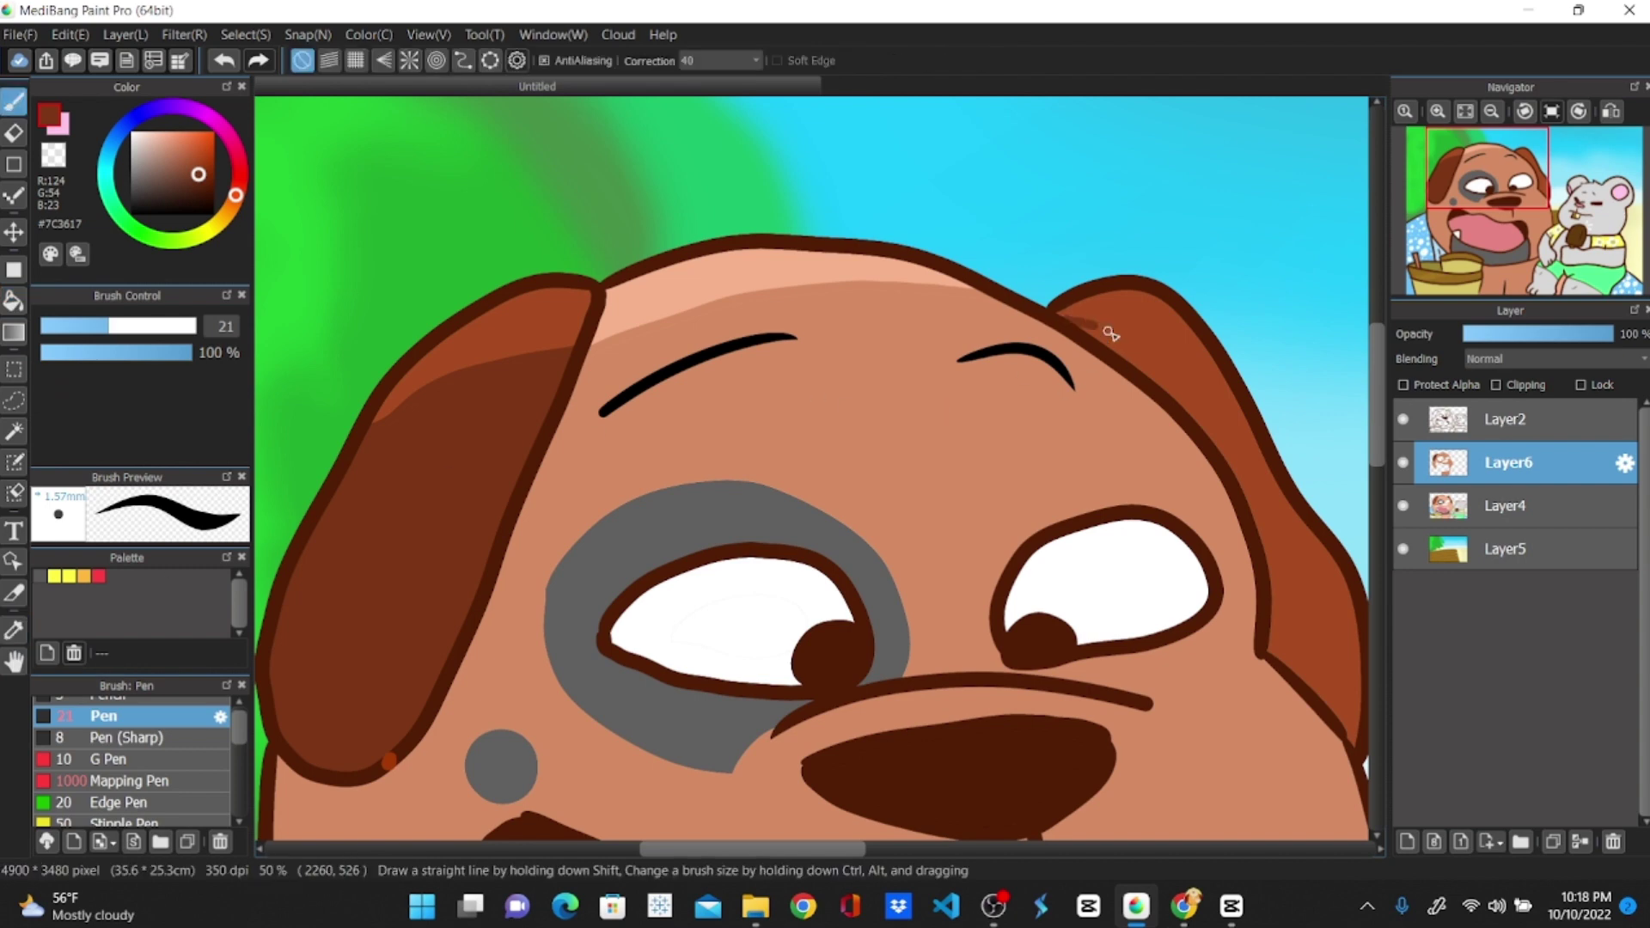
{"action": "left_click_drag", "start_coordinate": [1109, 331], "coordinate": [1237, 395]}
{"action": "left_click", "coordinate": [14, 300]}
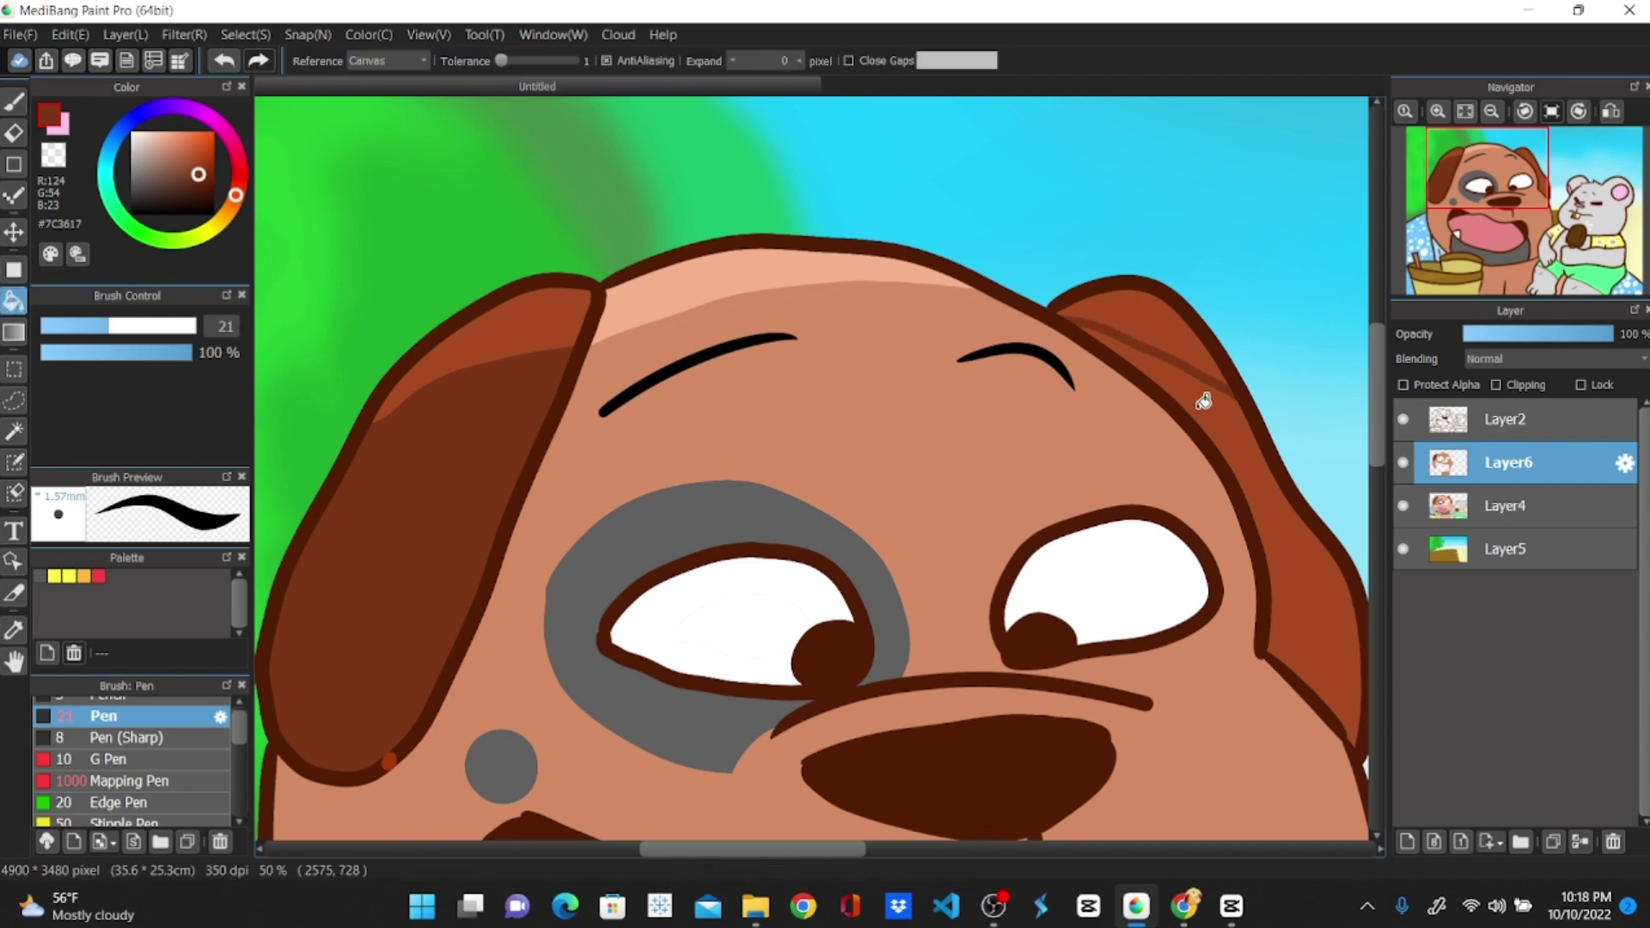
{"action": "scroll", "coordinate": [1293, 260], "scroll_direction": "down", "scroll_amount": 2}
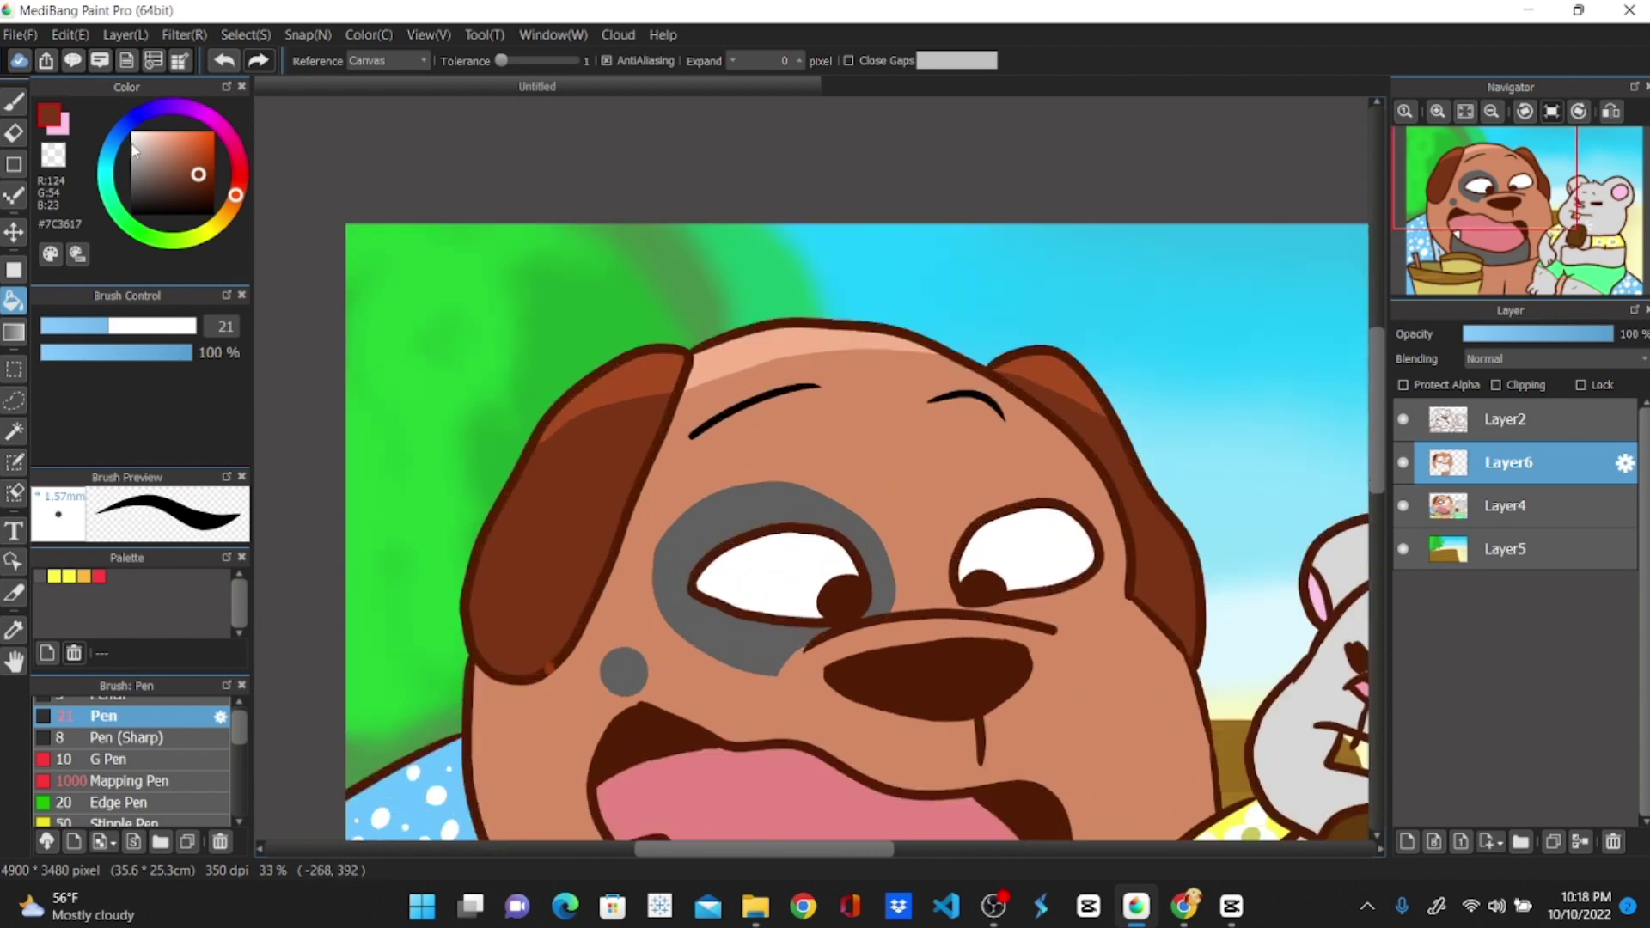
Fill the whites of both dog eyes with light grey #DDDDDD
{"action": "left_click", "coordinate": [133, 151]}
{"action": "left_click", "coordinate": [754, 562]}
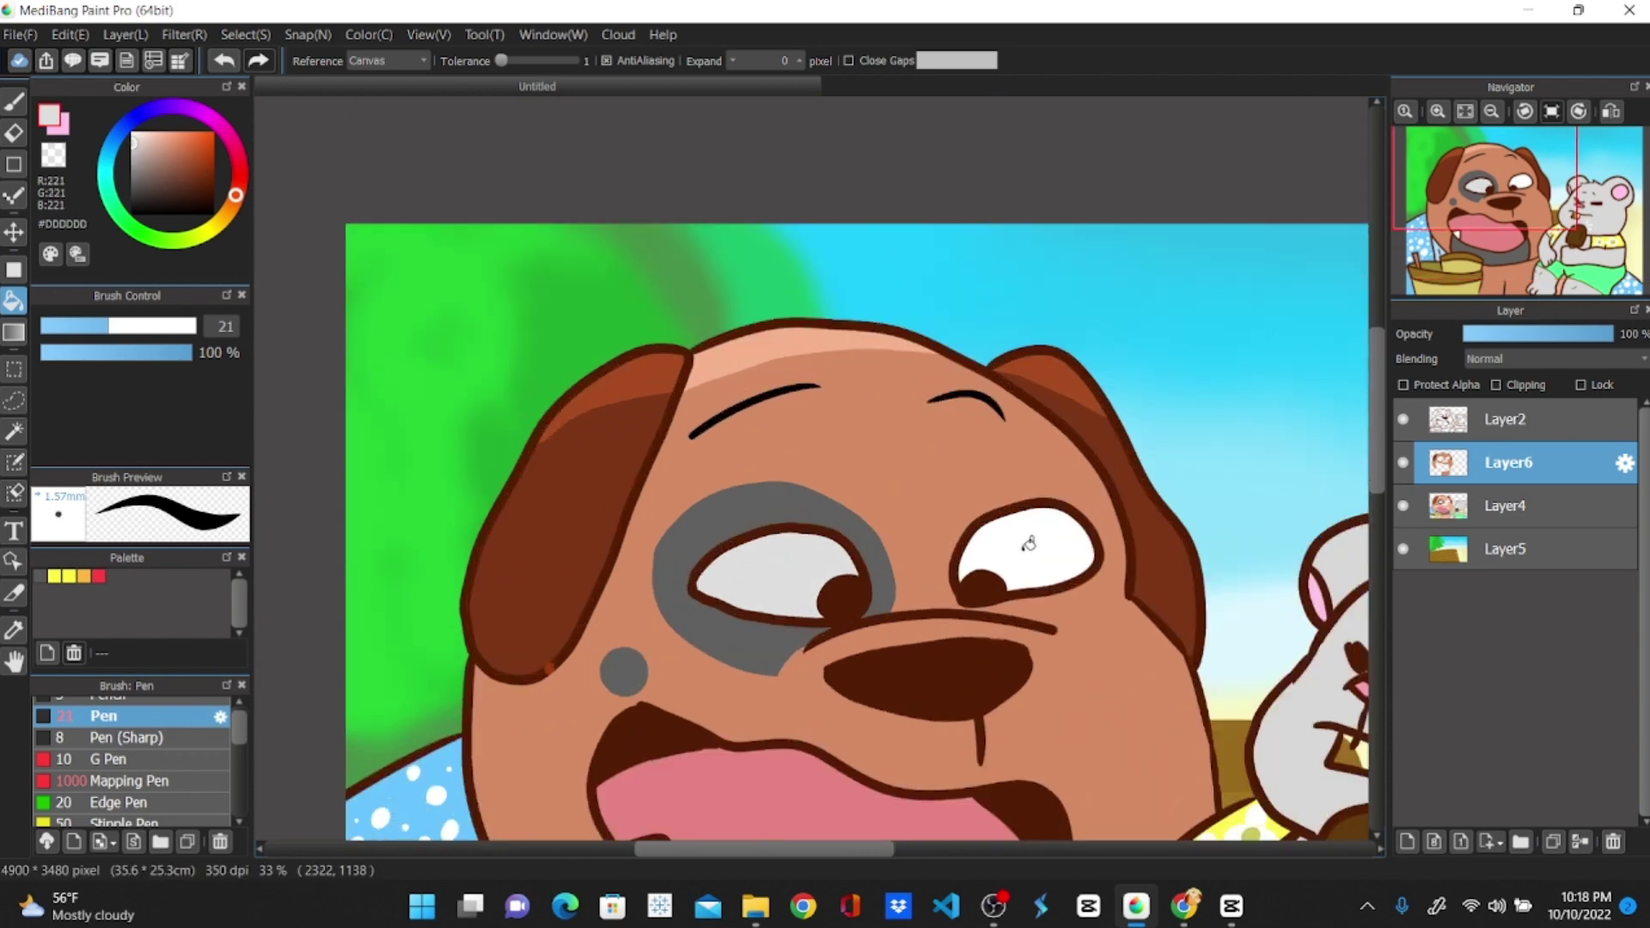
{"action": "left_click", "coordinate": [1028, 543]}
Fill the dog's grey chin and the patch around its eye with darker grey #413F3F
{"action": "left_click_drag", "start_coordinate": [1374, 457], "coordinate": [1372, 549]}
{"action": "scroll", "coordinate": [878, 645], "scroll_direction": "up", "scroll_amount": 1}
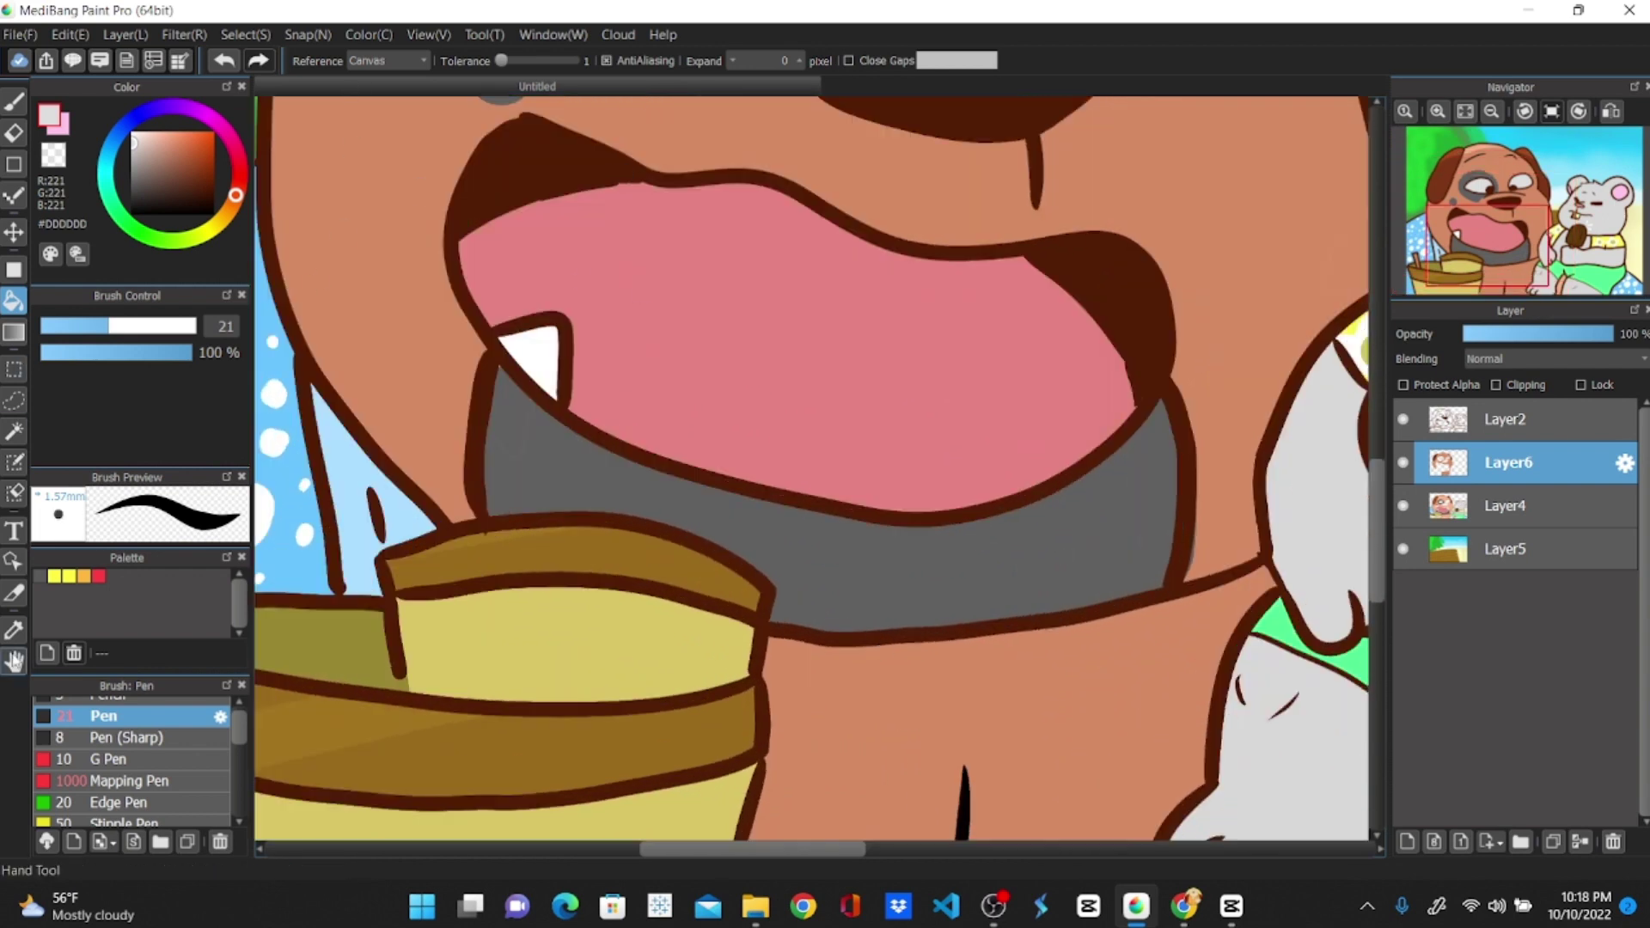
{"action": "left_click", "coordinate": [14, 631]}
{"action": "left_click", "coordinate": [513, 468]}
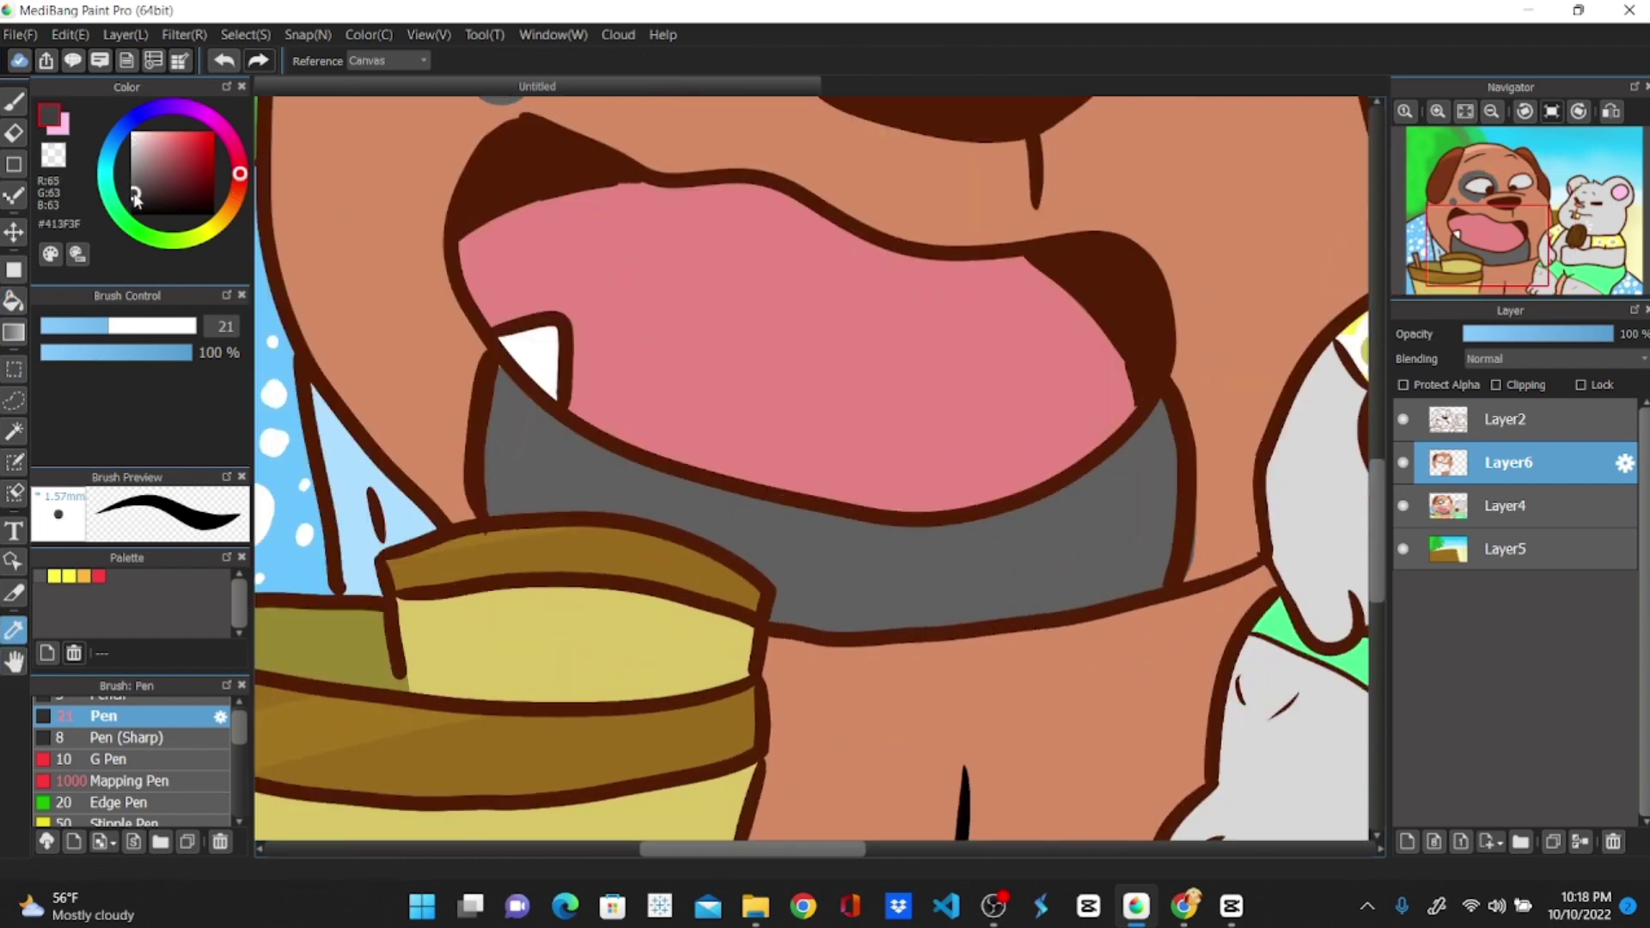
{"action": "key", "text": "g"}
{"action": "left_click", "coordinate": [522, 445]}
{"action": "scroll", "coordinate": [527, 442], "scroll_direction": "down", "scroll_amount": 2}
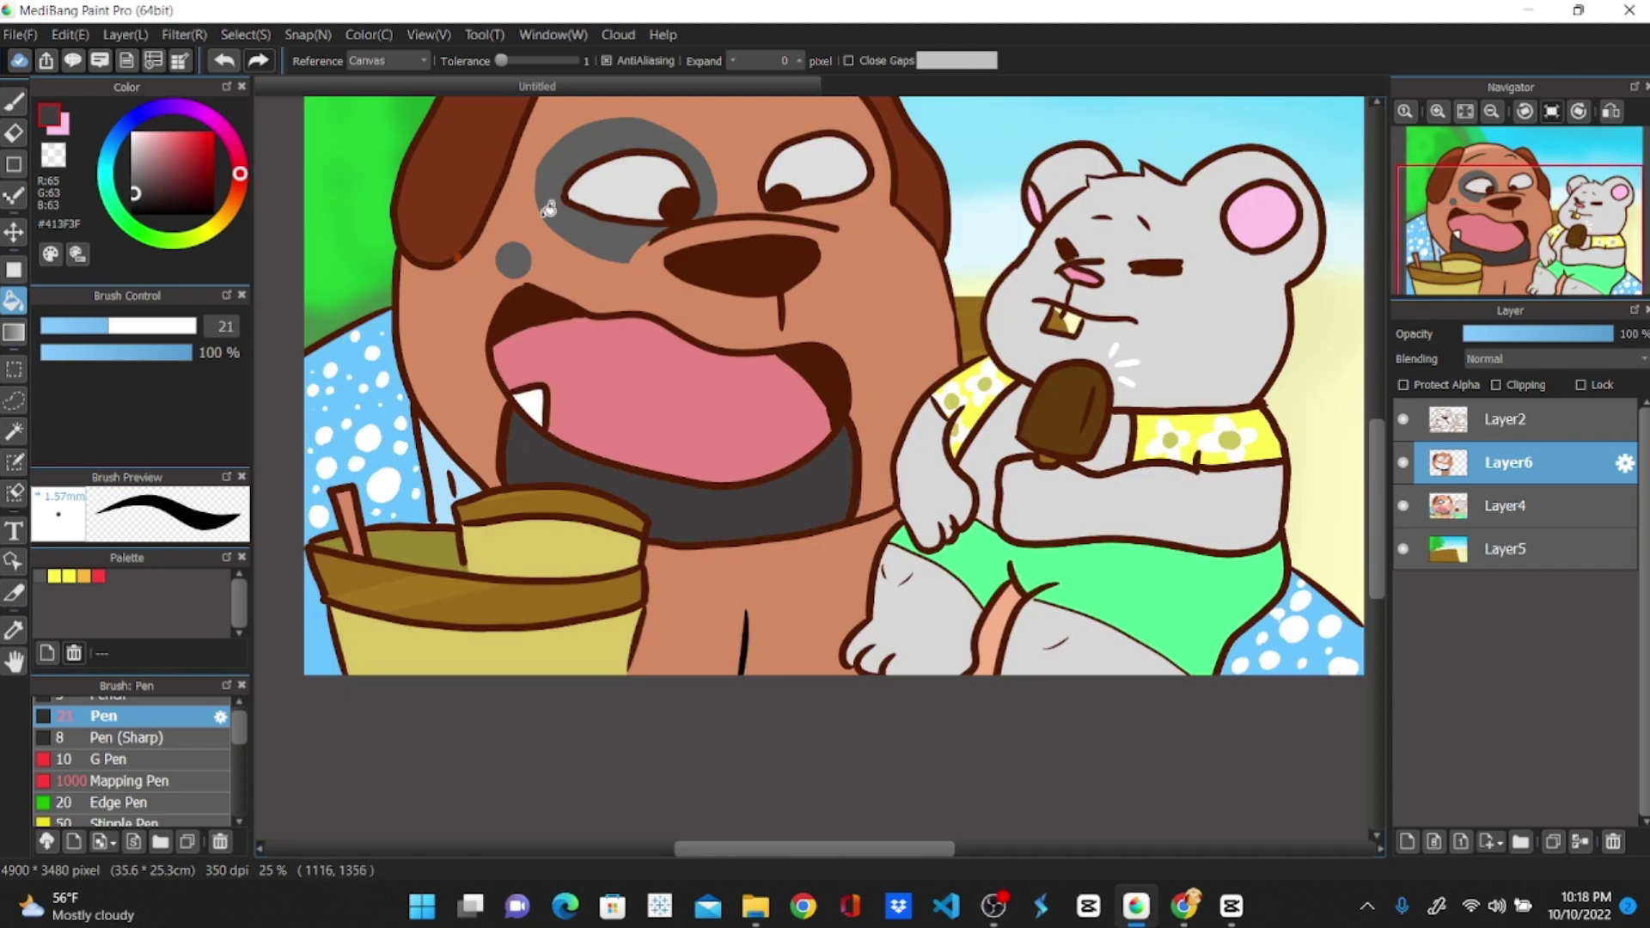
{"action": "left_click", "coordinate": [541, 234]}
Fill the small animal's head below the shadow edge and both of its arms with grey #CAC8C8
{"action": "scroll", "coordinate": [361, 395], "scroll_direction": "up", "scroll_amount": 4}
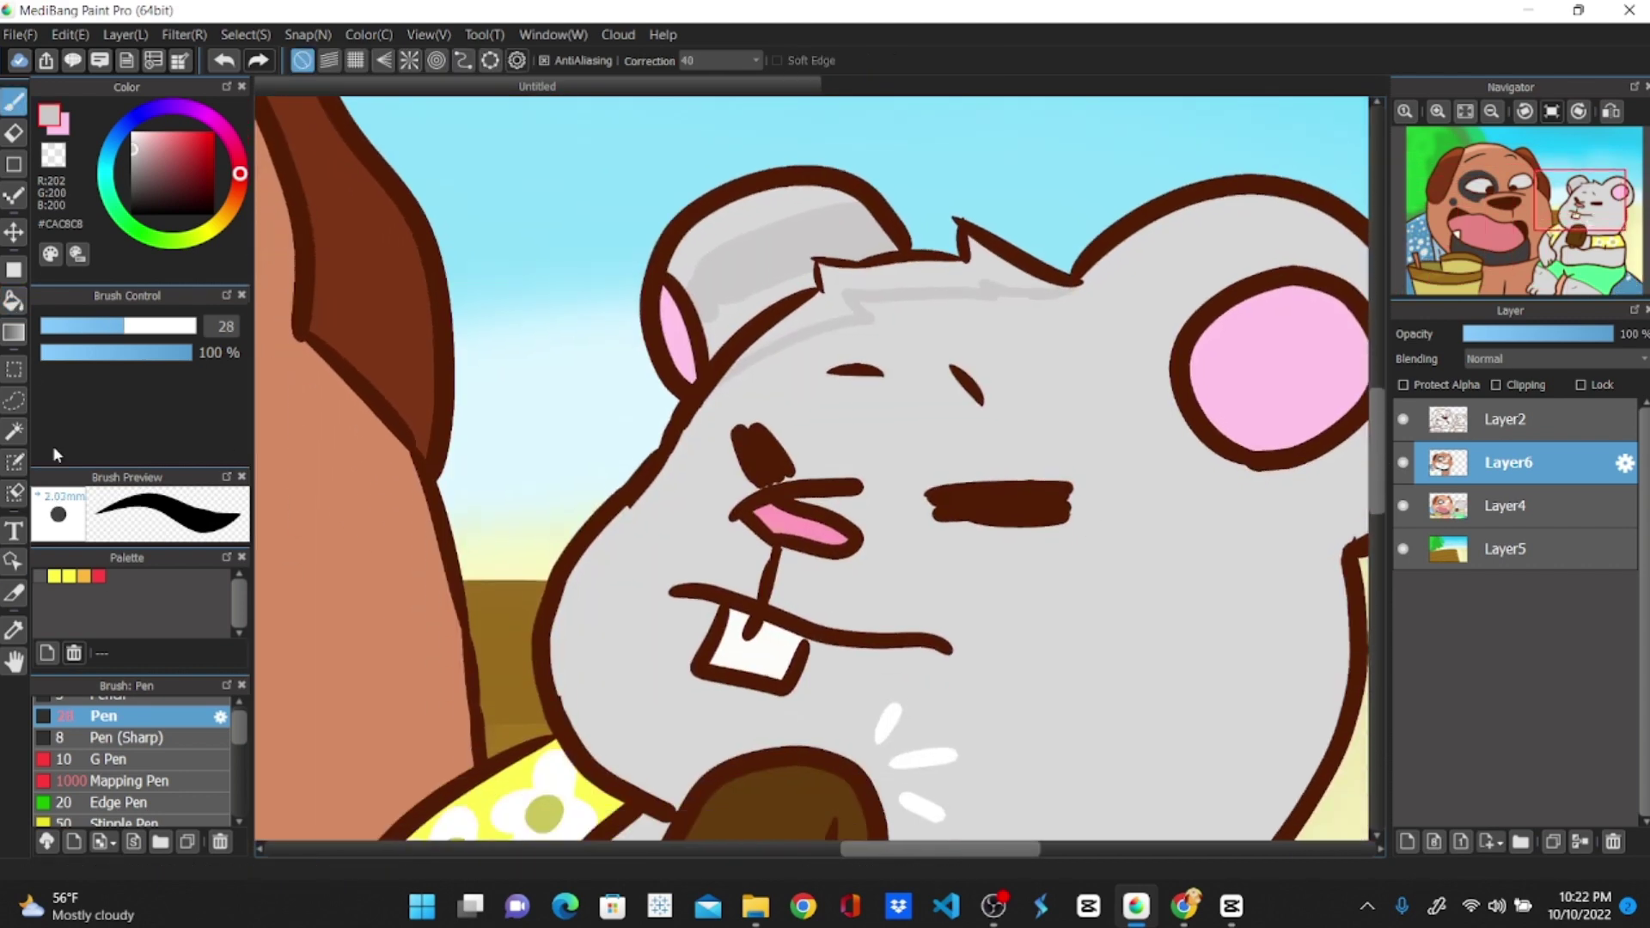
{"action": "left_click", "coordinate": [832, 448]}
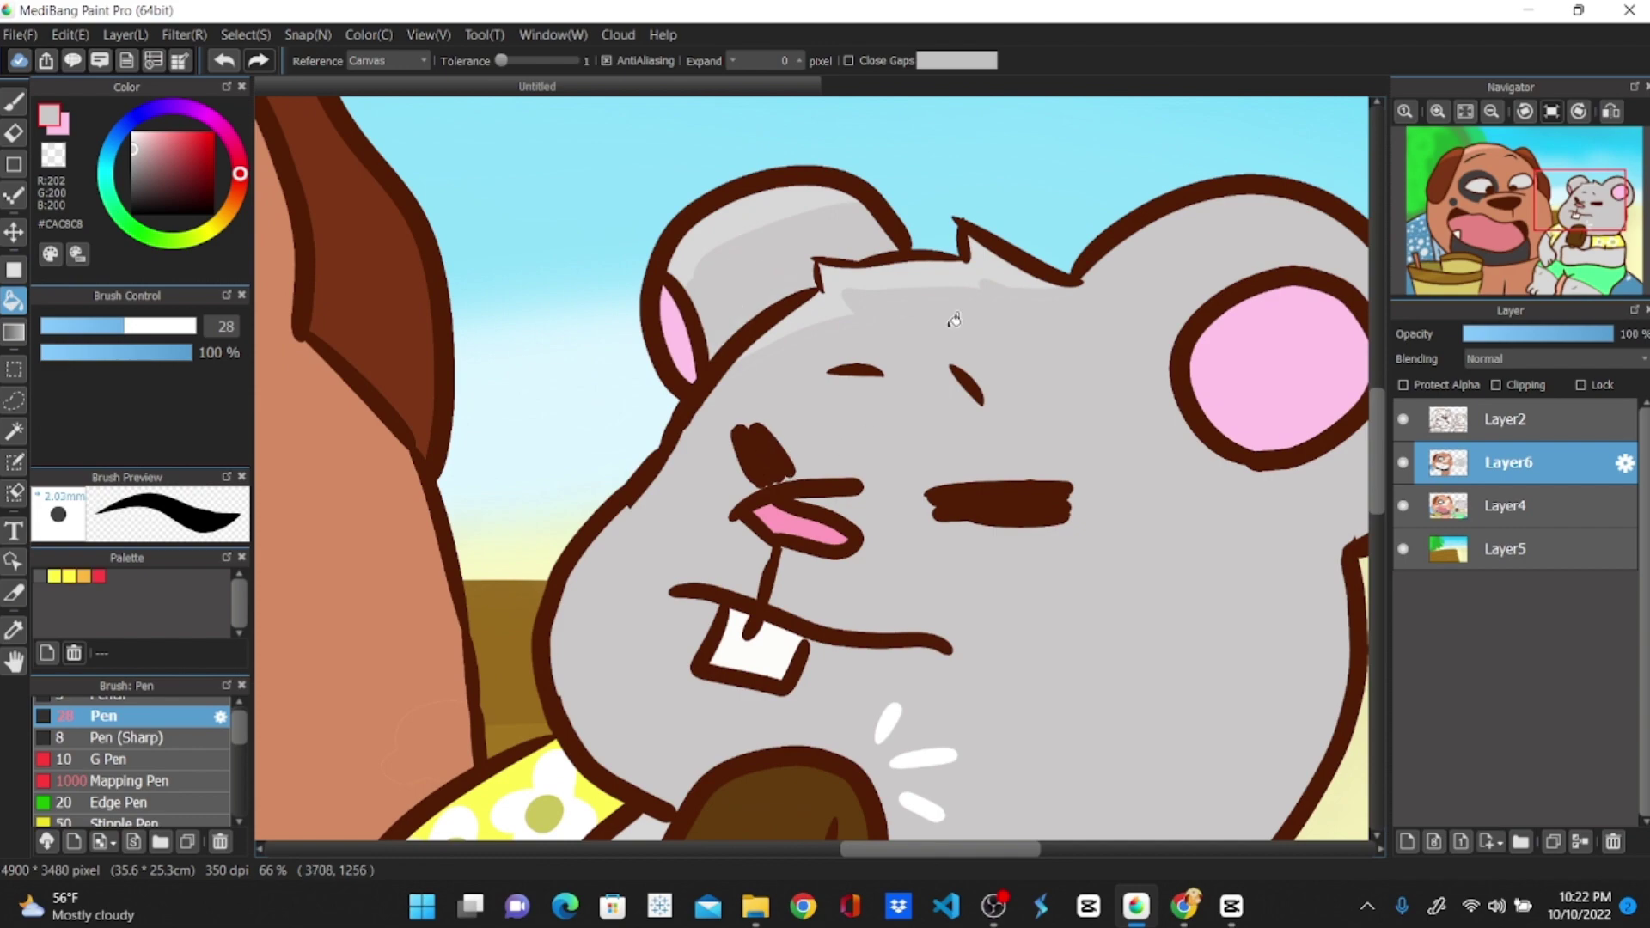
{"action": "scroll", "coordinate": [987, 415], "scroll_direction": "down", "scroll_amount": 2}
{"action": "scroll", "coordinate": [898, 605], "scroll_direction": "up", "scroll_amount": 2}
{"action": "left_click_drag", "start_coordinate": [1377, 458], "coordinate": [1377, 508]}
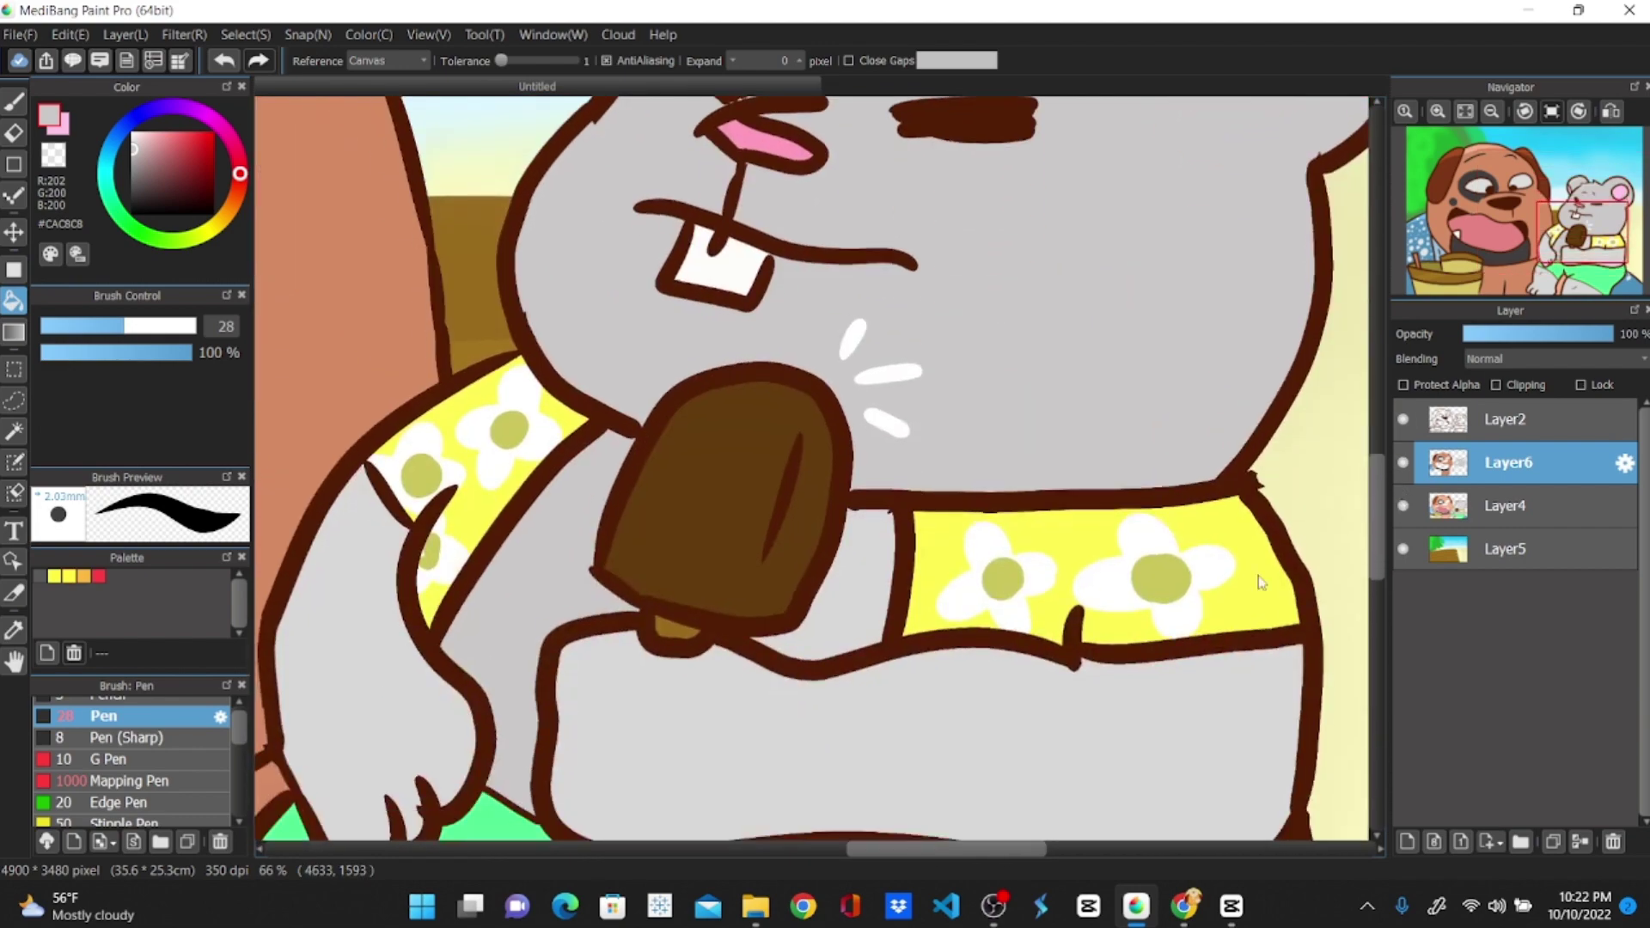
{"action": "left_click", "coordinate": [847, 744]}
{"action": "left_click", "coordinate": [389, 631]}
{"action": "scroll", "coordinate": [862, 558], "scroll_direction": "up", "scroll_amount": 1}
{"action": "scroll", "coordinate": [881, 550], "scroll_direction": "down", "scroll_amount": 4}
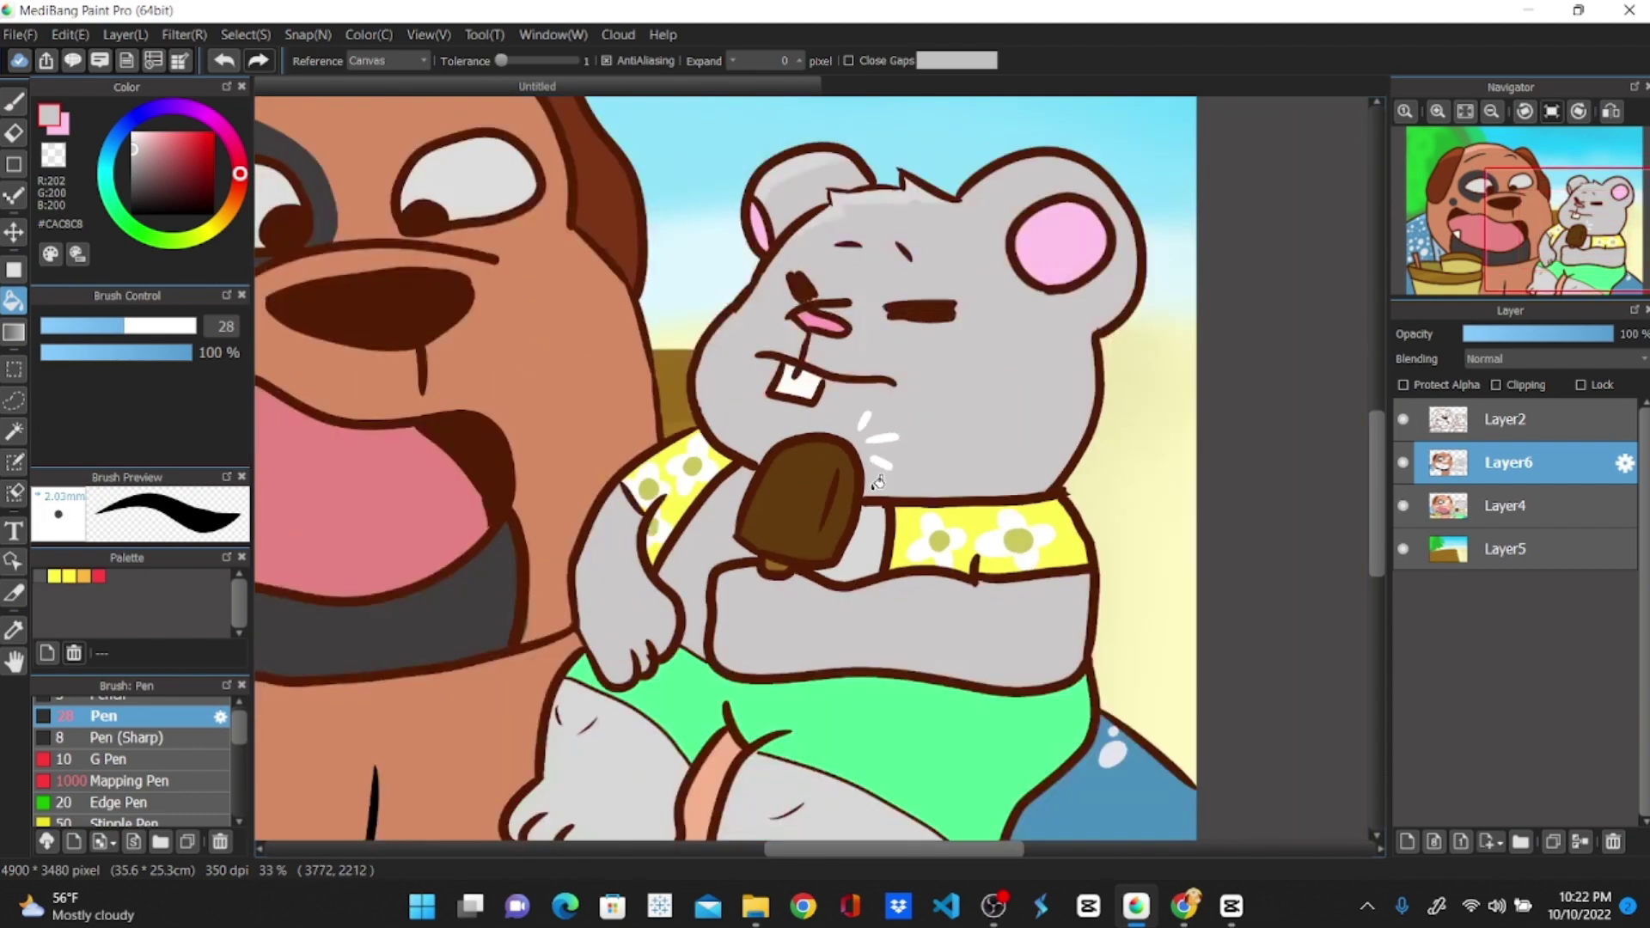
Sample light grey #D7D7D7 and paint smooth highlight bands along the tops of the small animal's ears
{"action": "scroll", "coordinate": [892, 303], "scroll_direction": "up", "scroll_amount": 1}
{"action": "scroll", "coordinate": [893, 303], "scroll_direction": "up", "scroll_amount": 1}
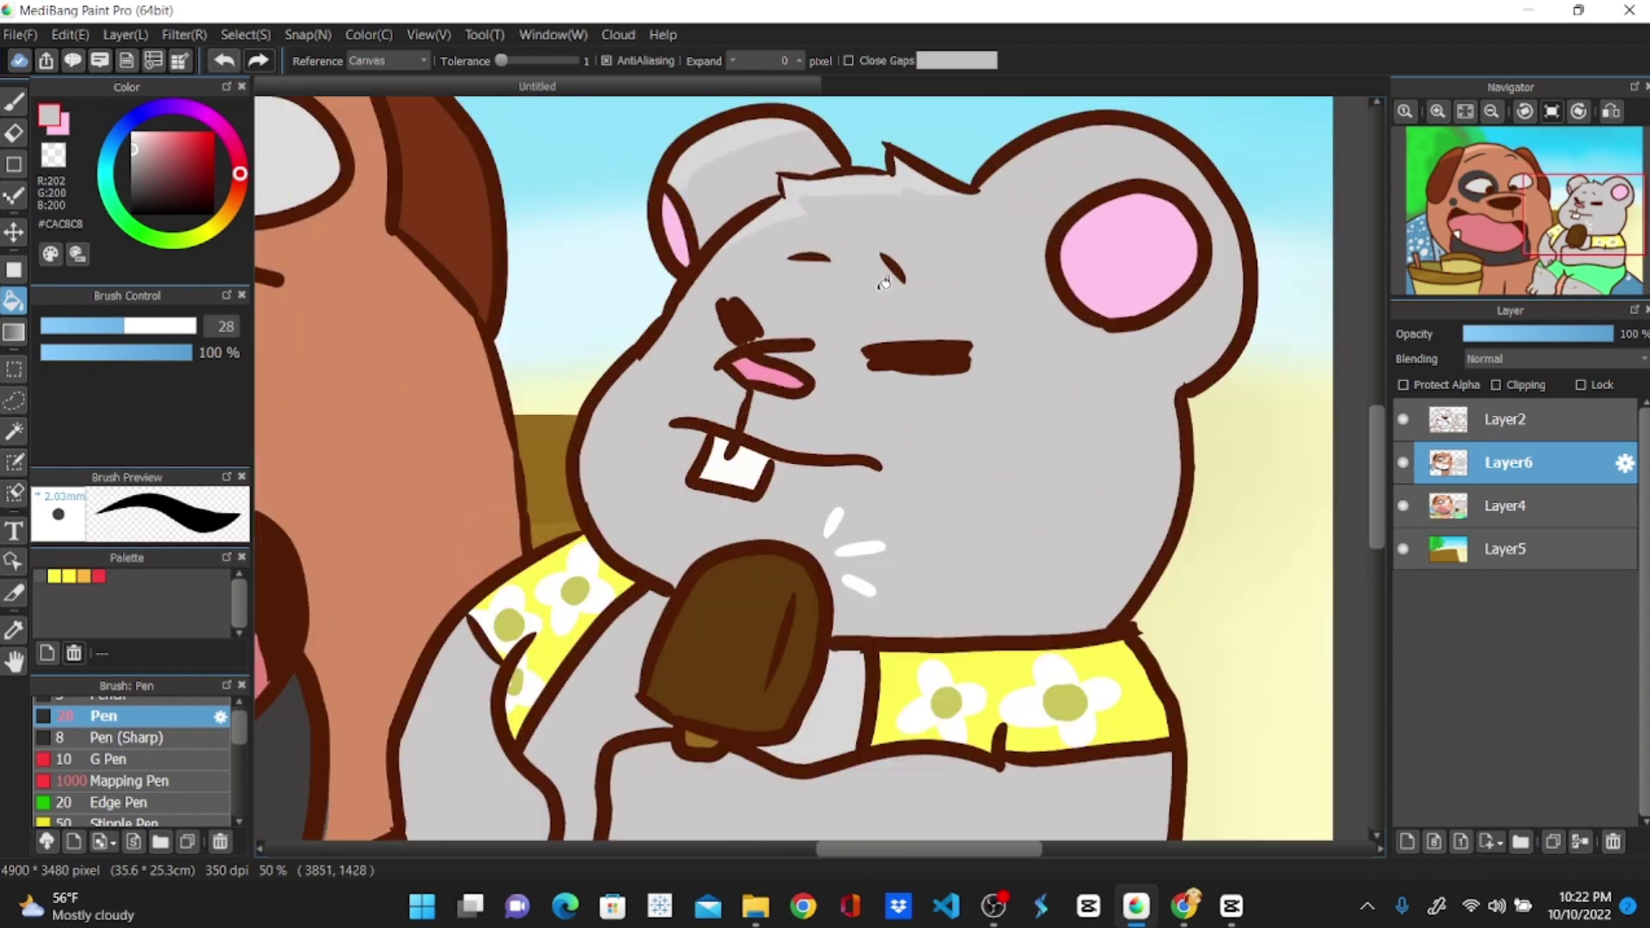
{"action": "scroll", "coordinate": [1149, 129], "scroll_direction": "up", "scroll_amount": 1}
{"action": "left_click_drag", "start_coordinate": [1378, 467], "coordinate": [1378, 419]}
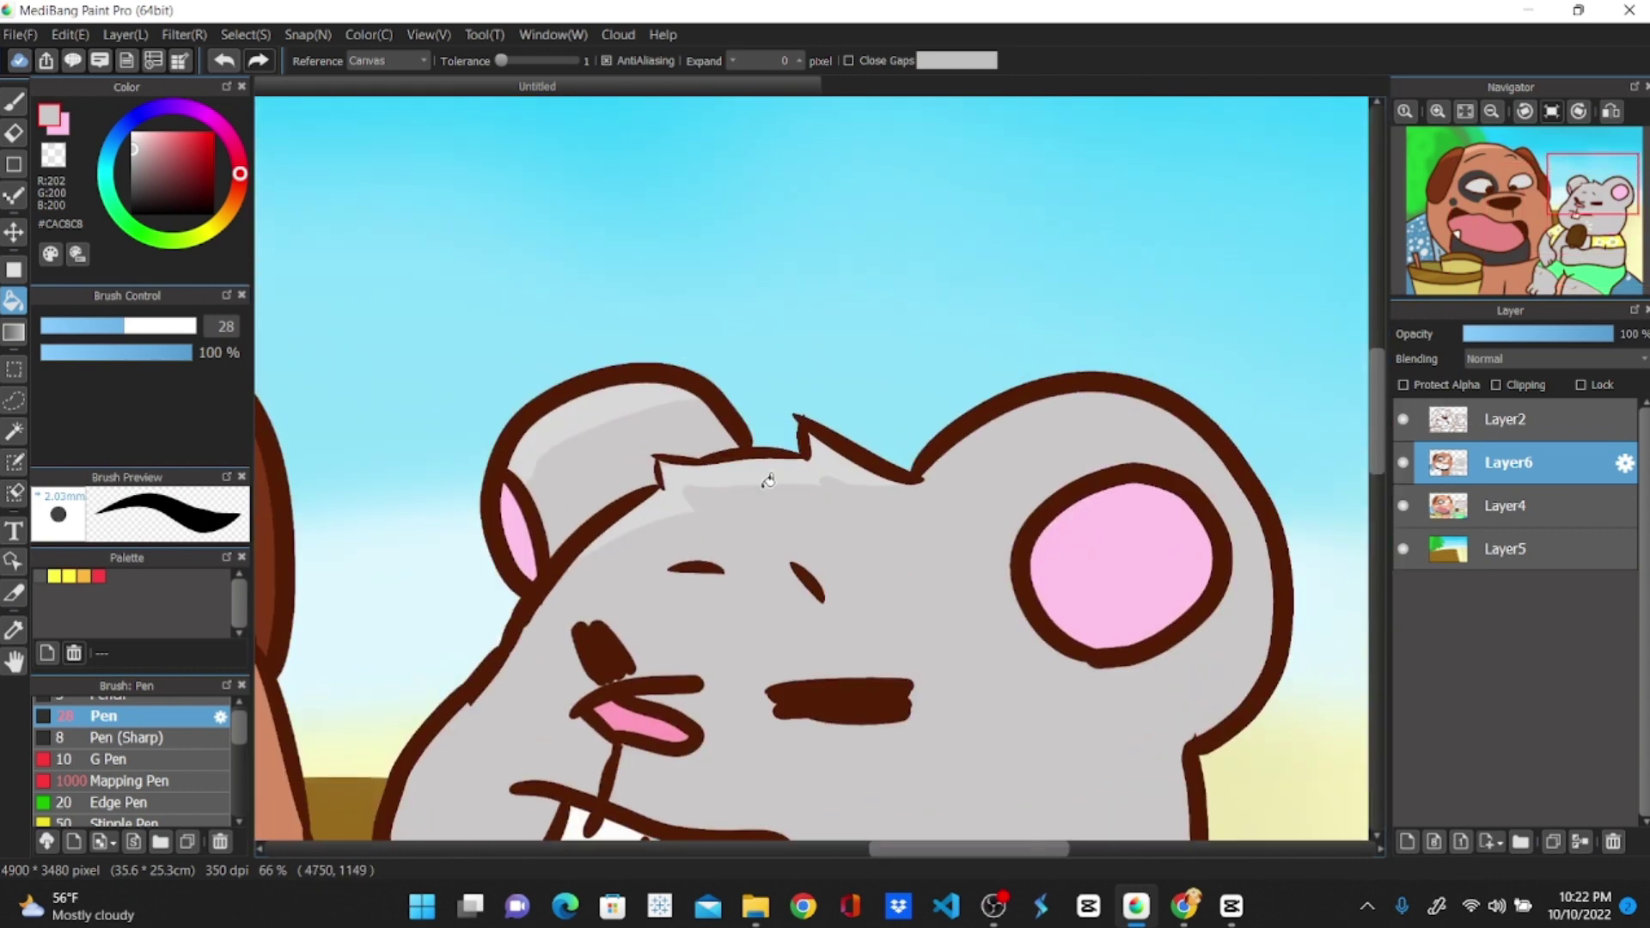
{"action": "left_click", "coordinate": [15, 629]}
{"action": "left_click", "coordinate": [551, 432]}
{"action": "left_click", "coordinate": [15, 102]}
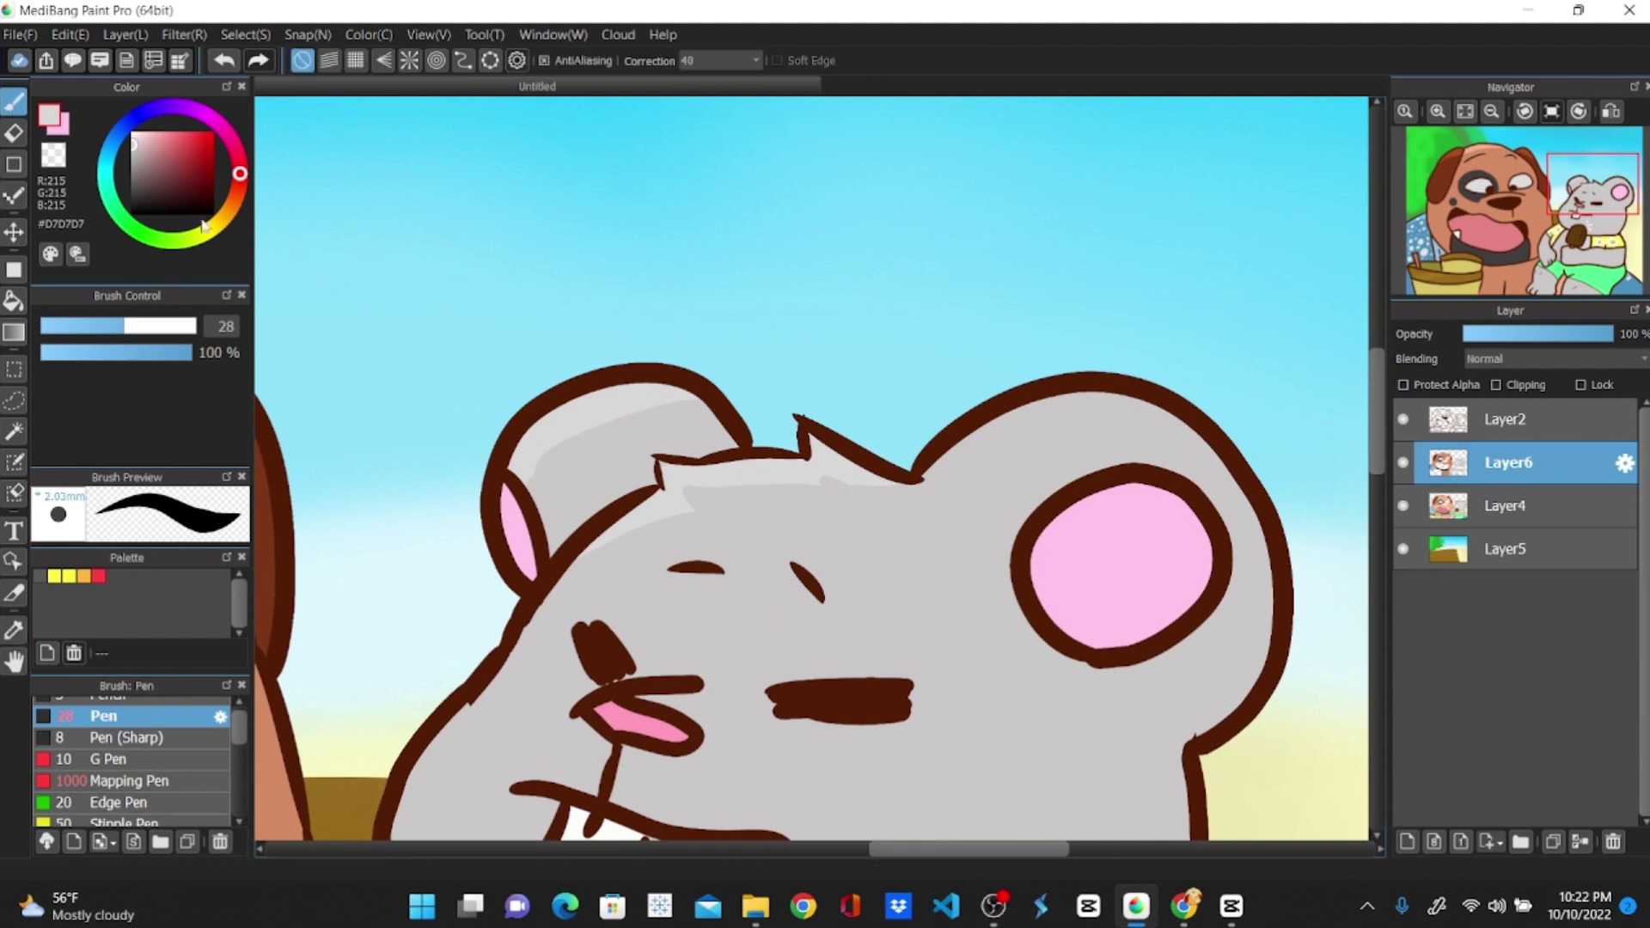
{"action": "left_click_drag", "start_coordinate": [912, 476], "coordinate": [1050, 416]}
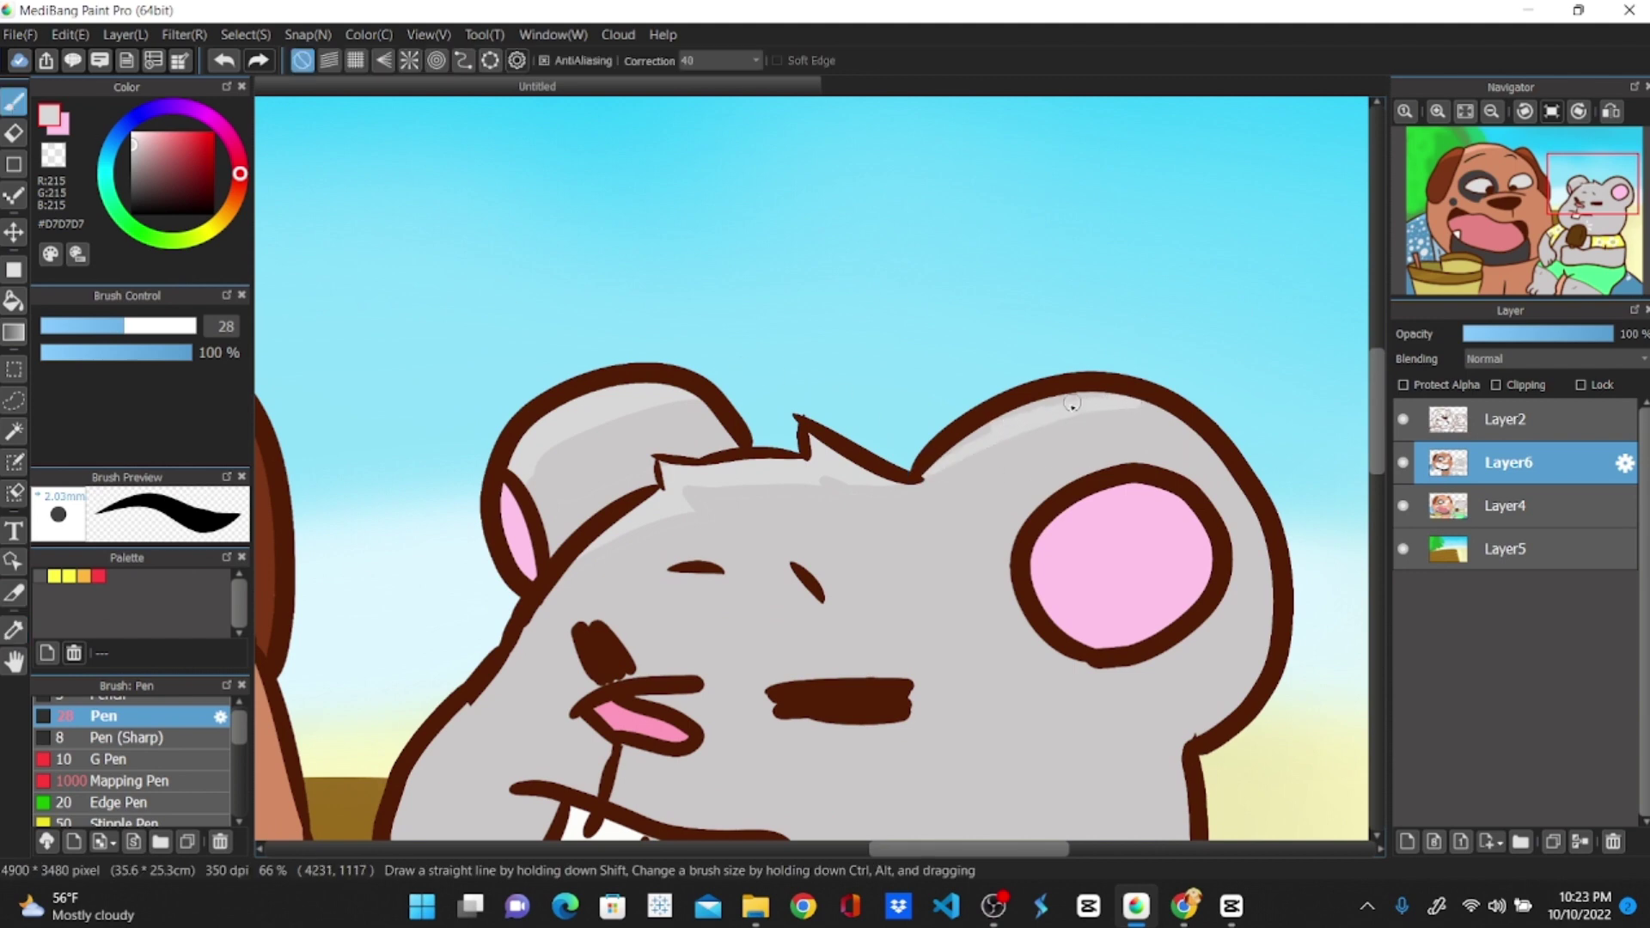
{"action": "left_click_drag", "start_coordinate": [945, 465], "coordinate": [1132, 413]}
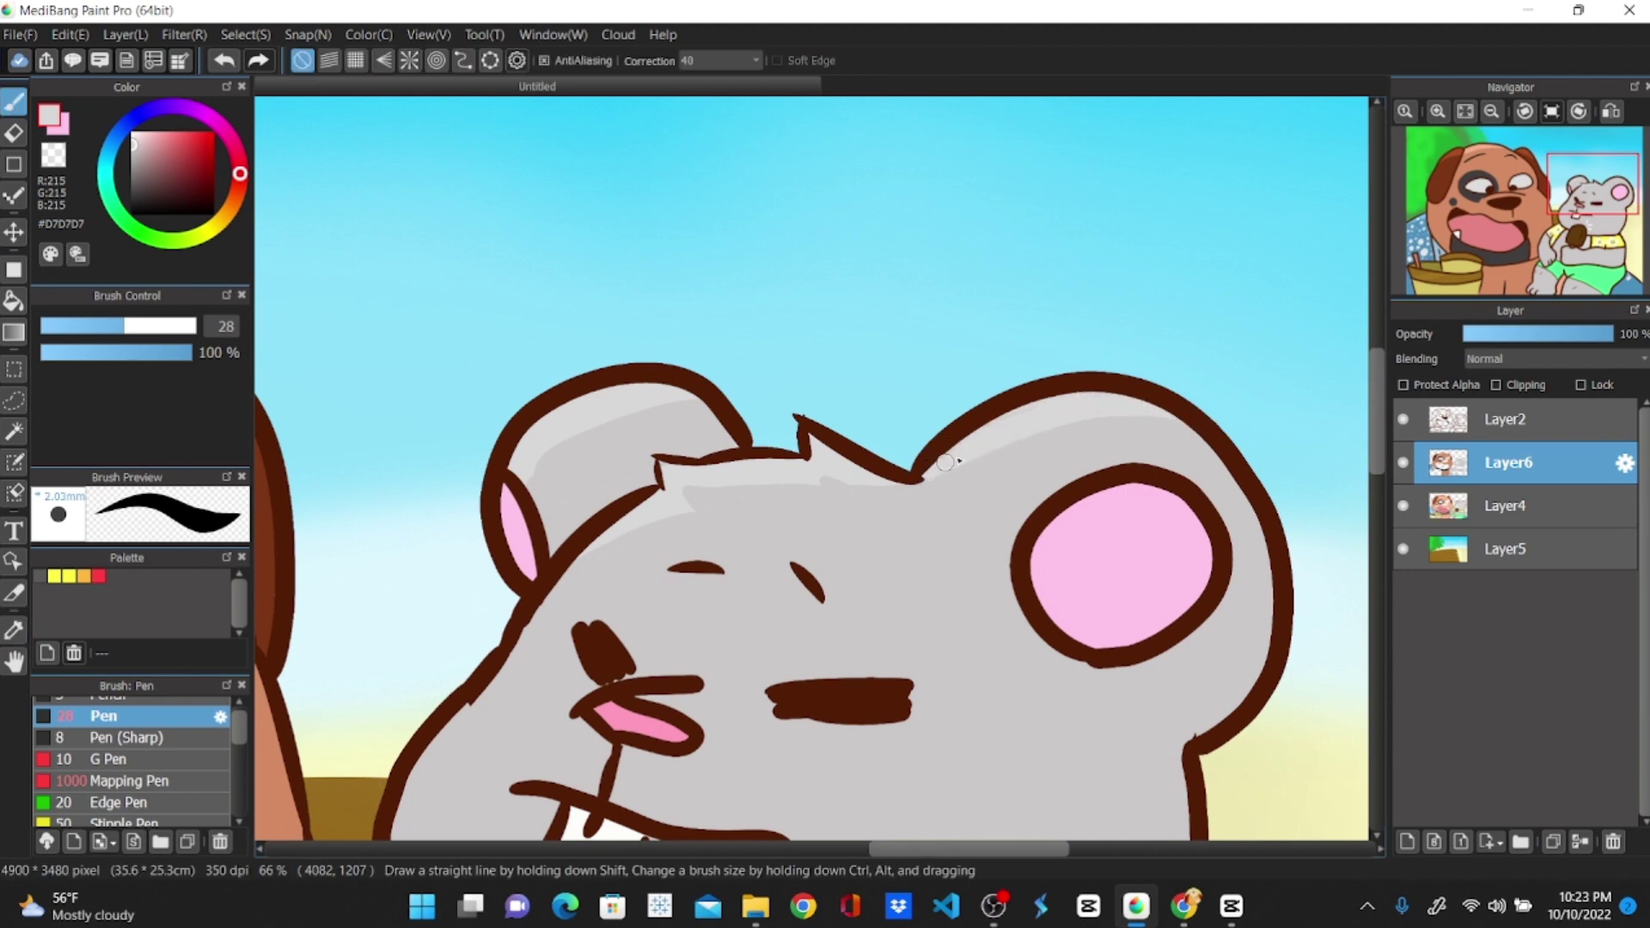
{"action": "mouse_move", "coordinate": [945, 462]}
{"action": "left_mouse_down"}
{"action": "mouse_move", "coordinate": [1111, 427]}
{"action": "mouse_move", "coordinate": [1207, 446]}
{"action": "left_mouse_up"}
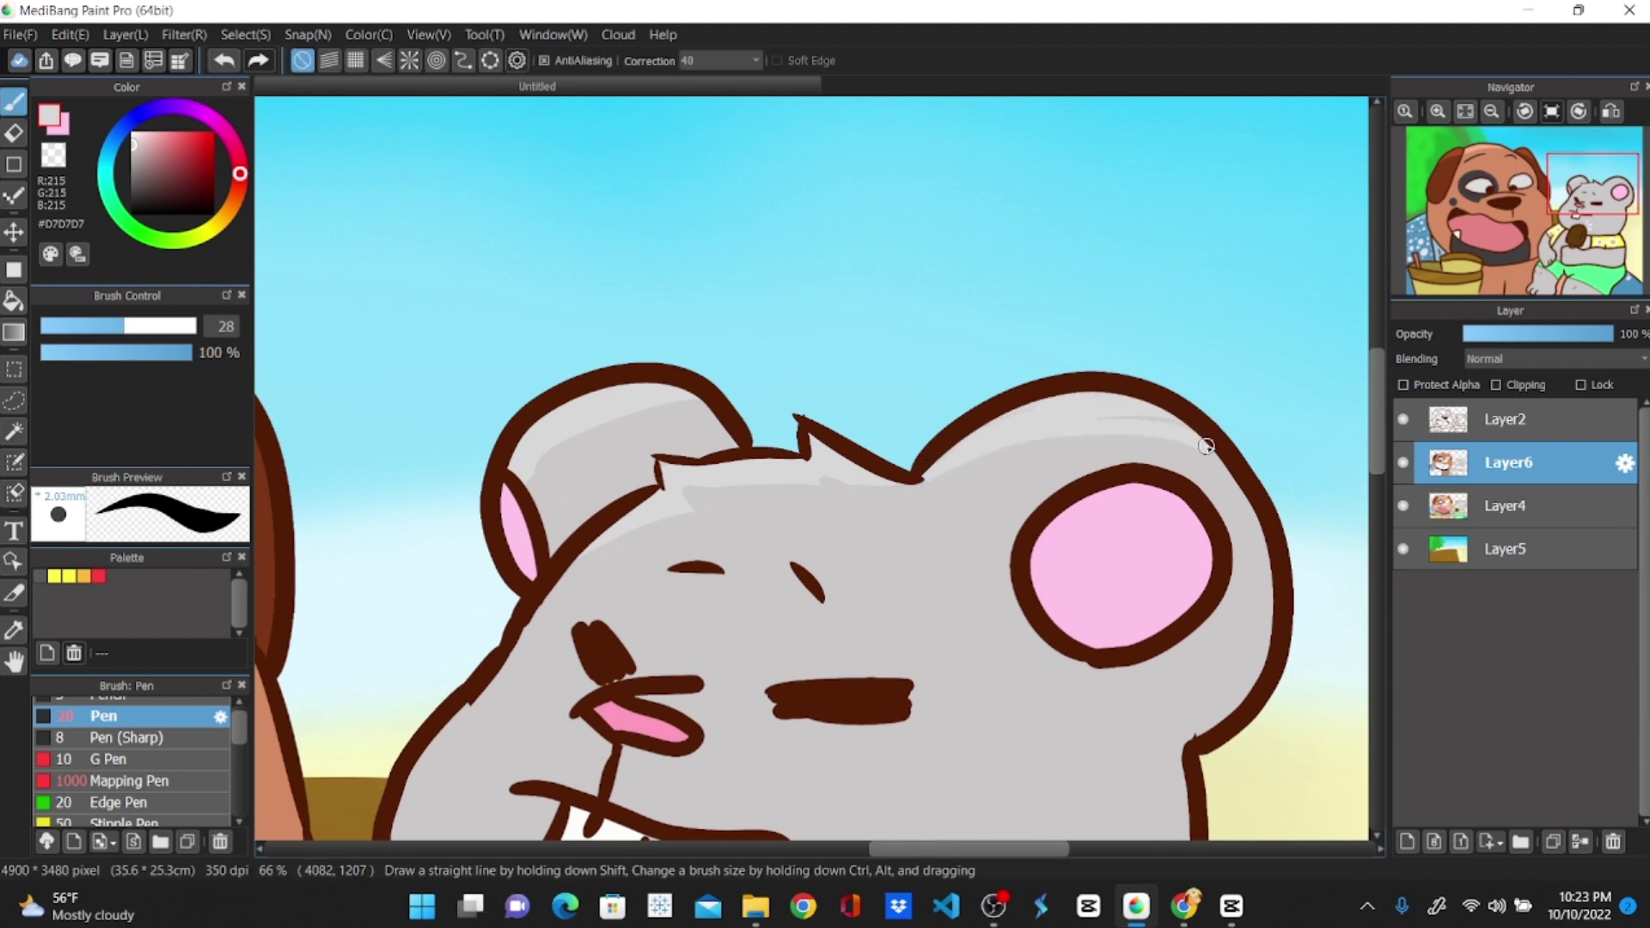
{"action": "left_click", "coordinate": [13, 630]}
{"action": "left_click_drag", "start_coordinate": [529, 494], "coordinate": [635, 411]}
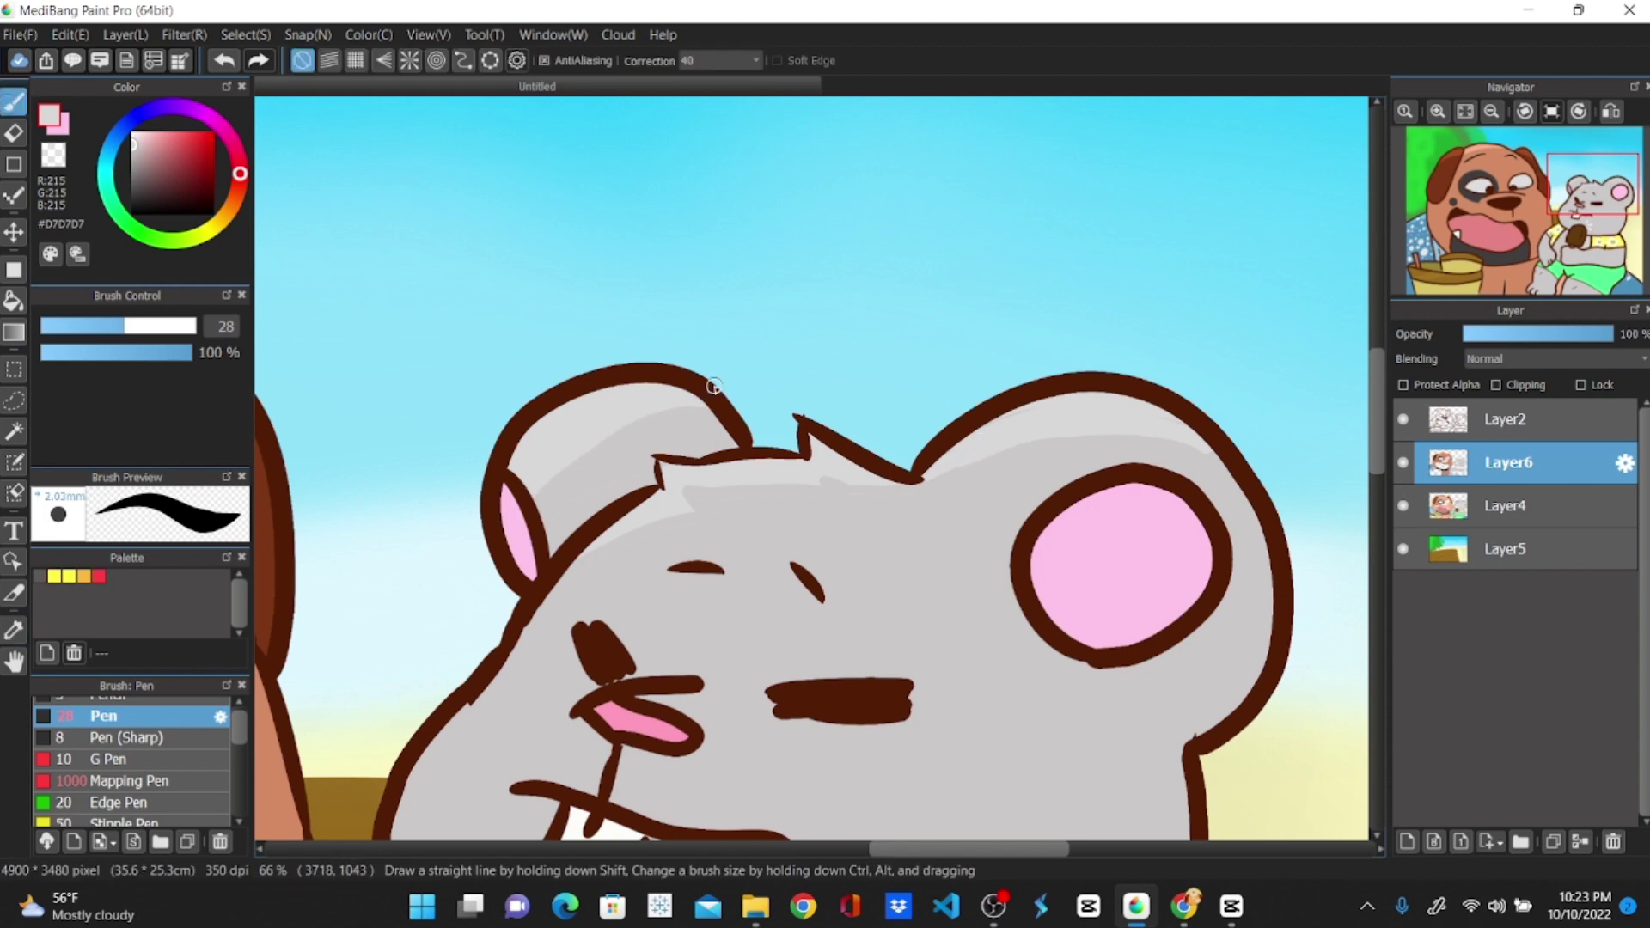
Fill the inside of both of the small animal's ears with darker pink #E5ACCF
{"action": "left_click", "coordinate": [60, 136]}
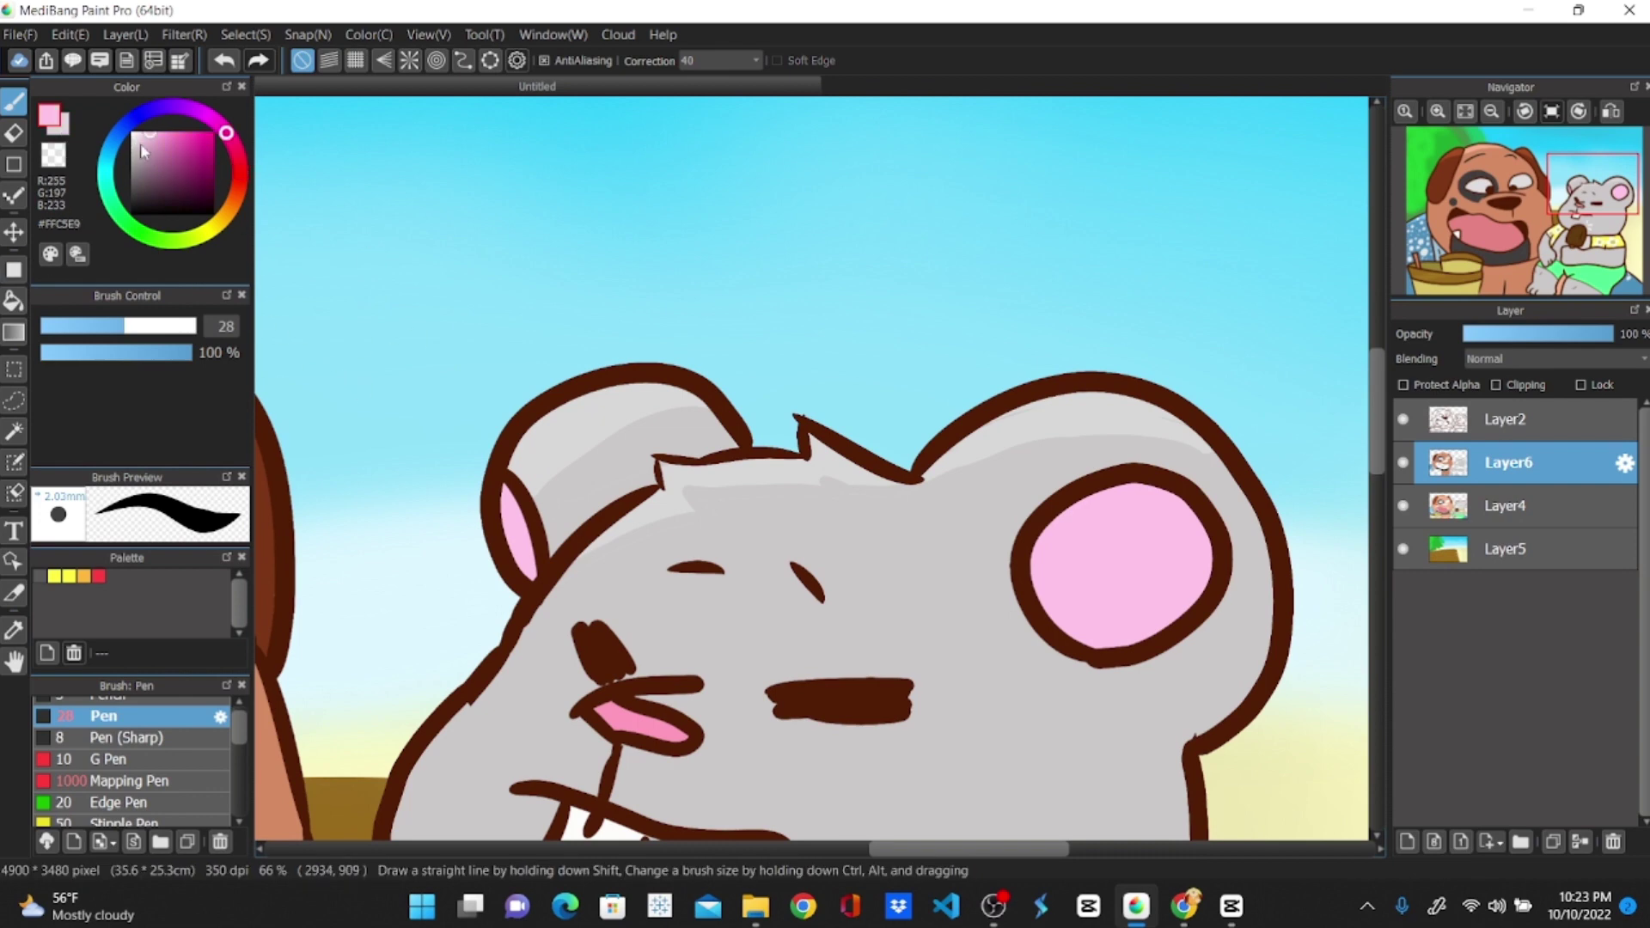
{"action": "left_click", "coordinate": [14, 300]}
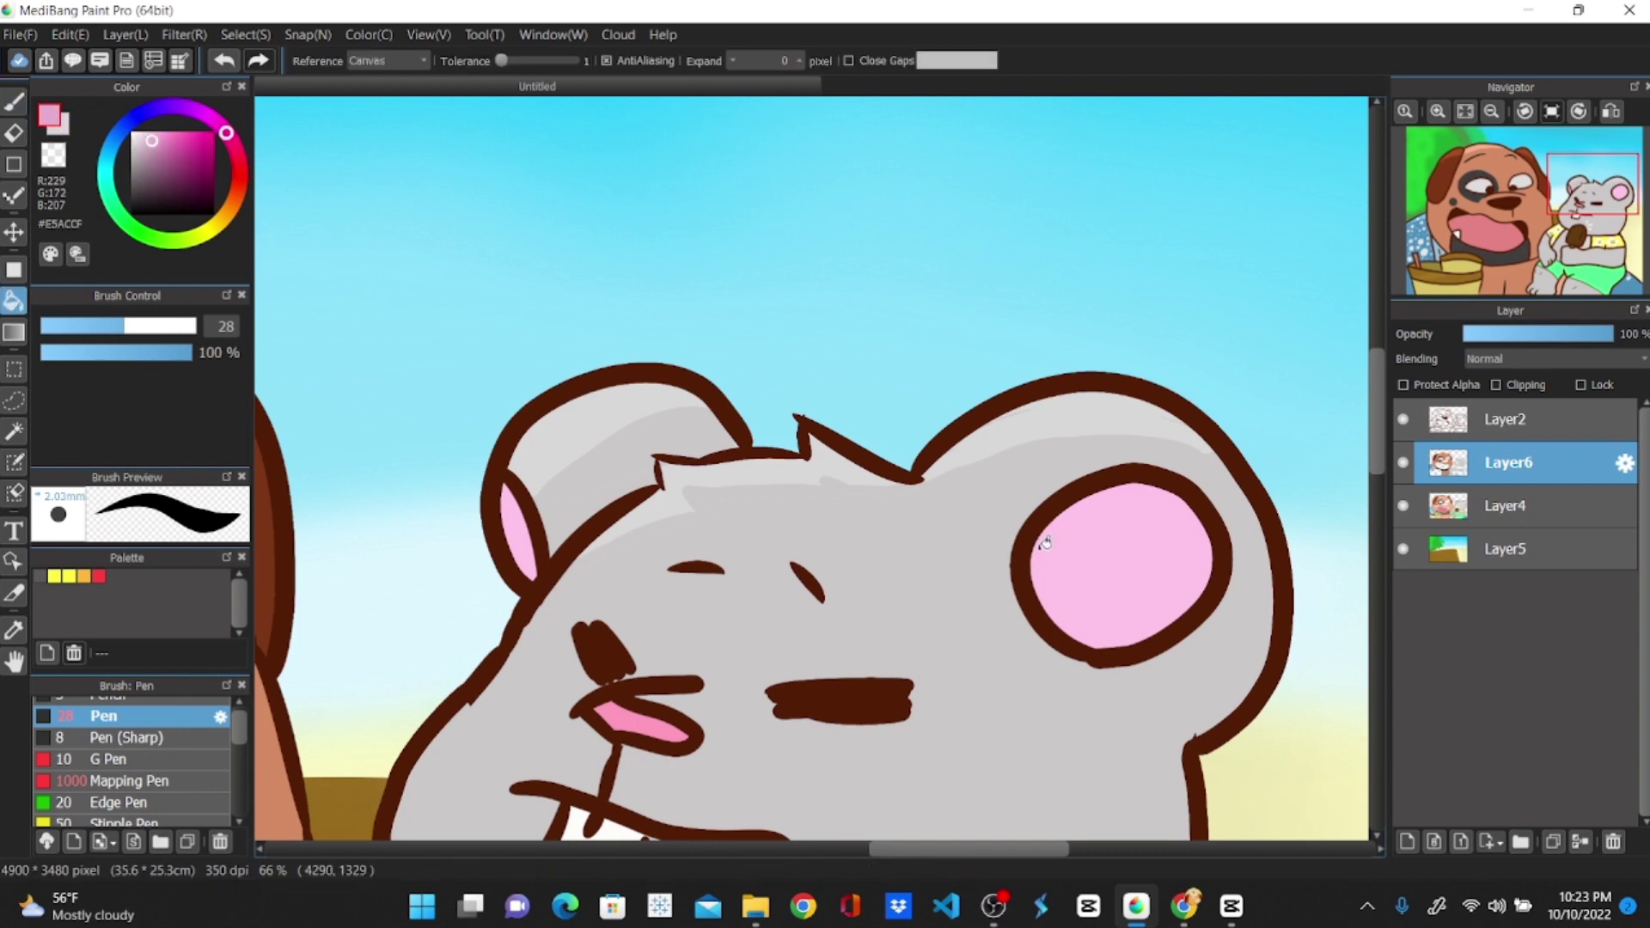
{"action": "left_click", "coordinate": [1049, 542]}
{"action": "left_click", "coordinate": [14, 102]}
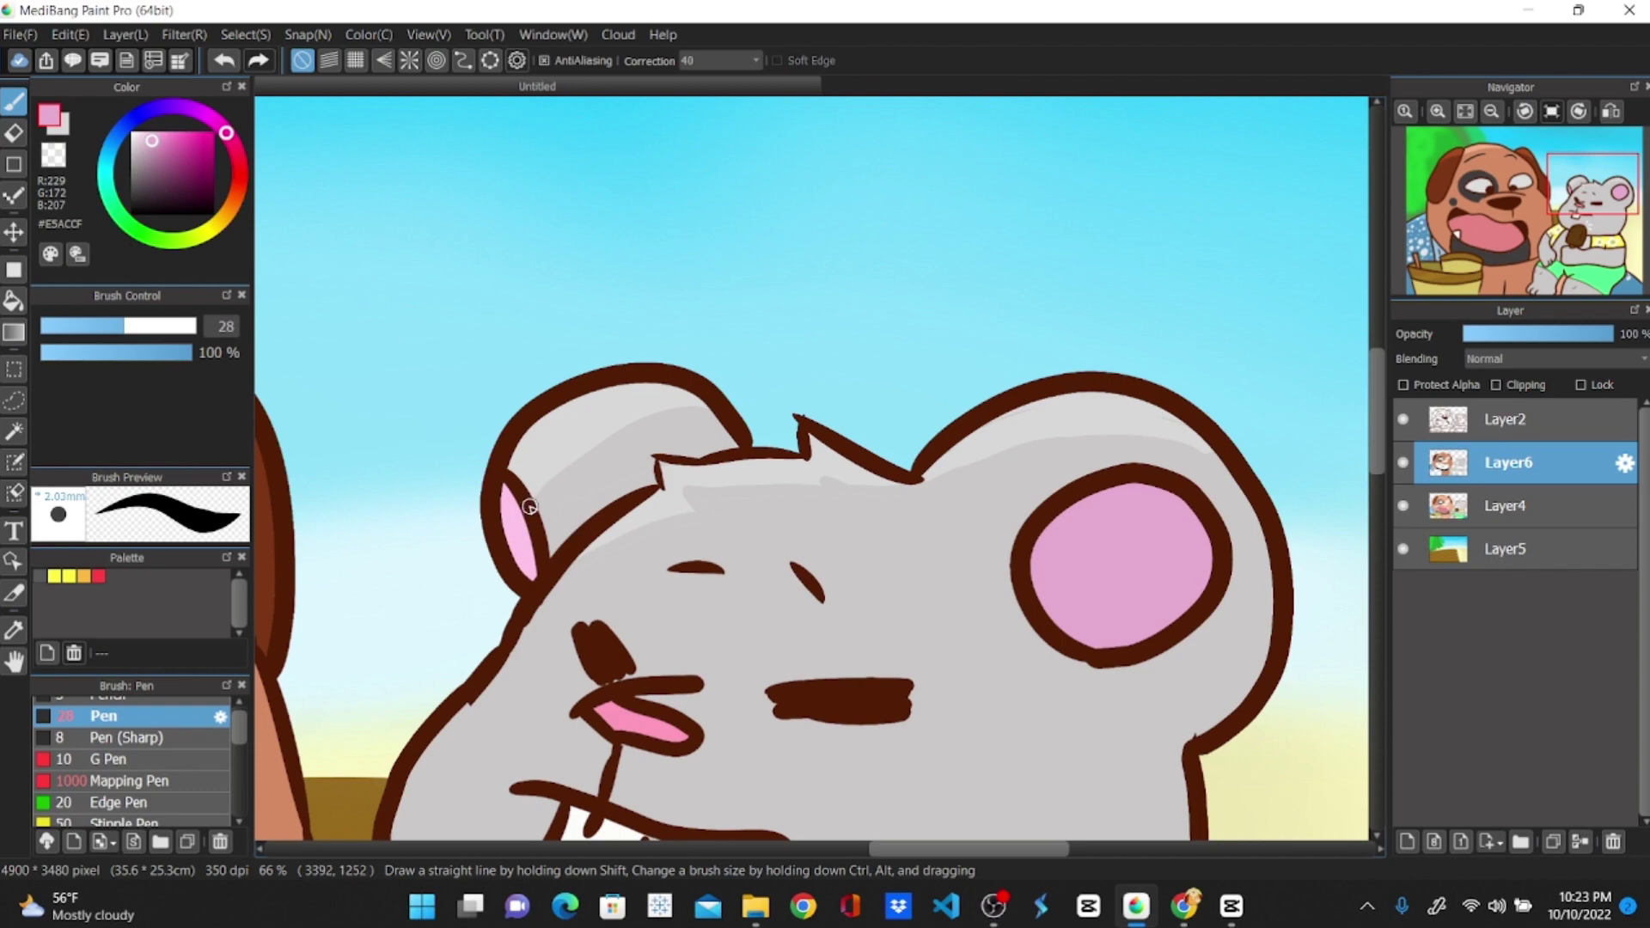
{"action": "left_click", "coordinate": [14, 300]}
{"action": "left_click", "coordinate": [524, 550]}
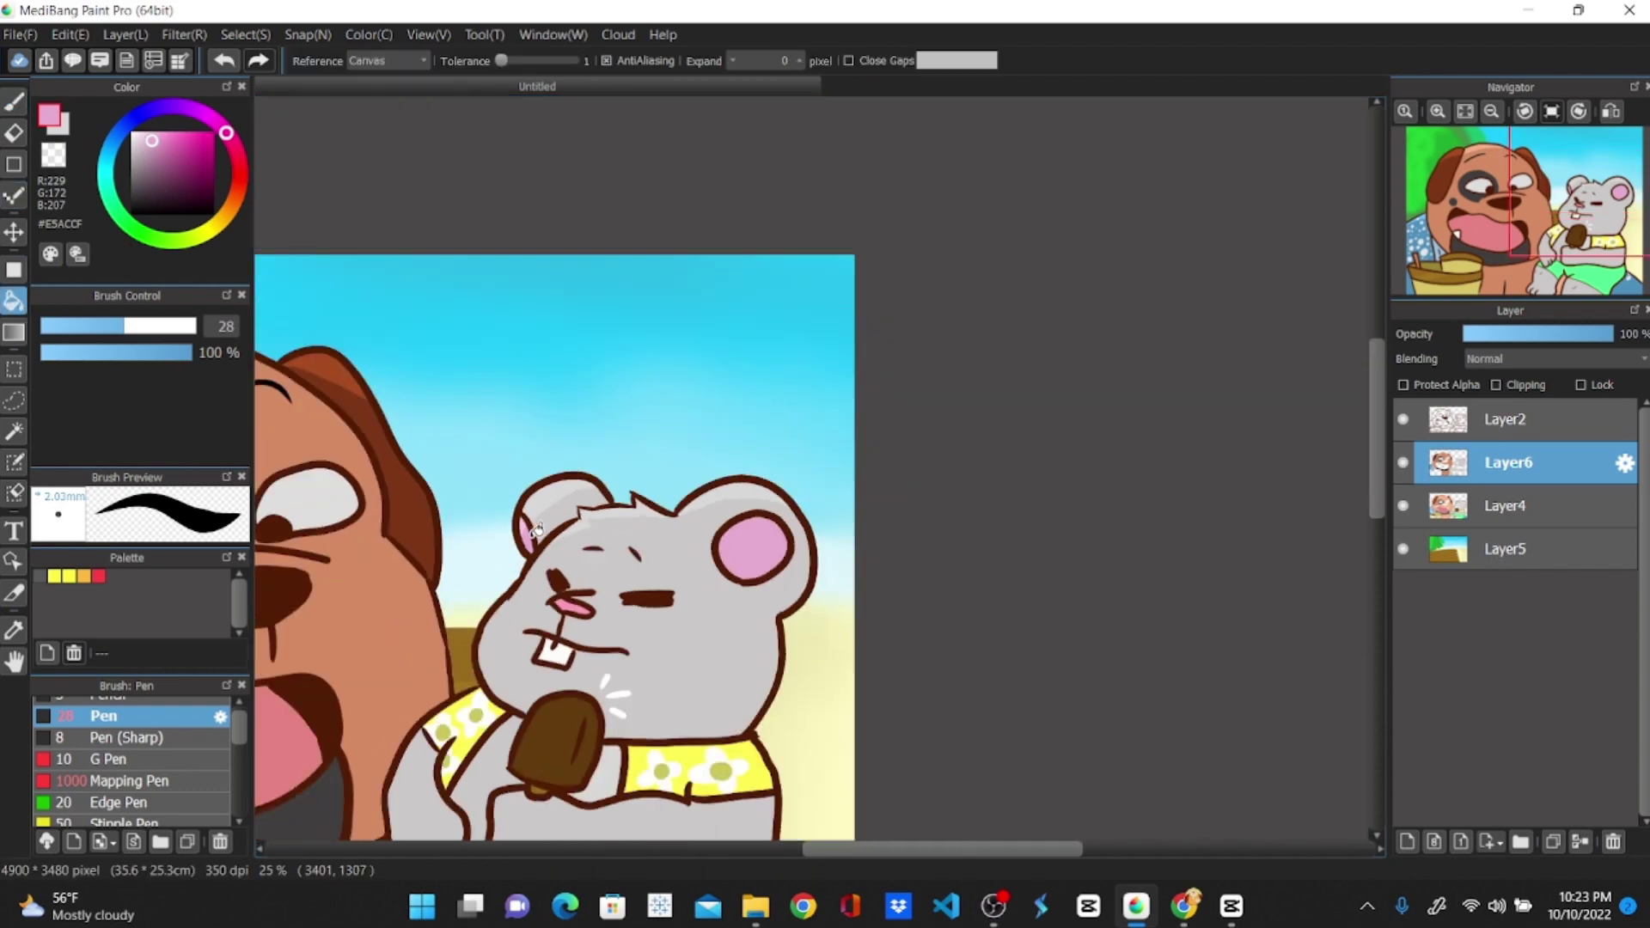
Paint a white oval shine spot on the dog's tongue beside the tooth
{"action": "scroll", "coordinate": [552, 555], "scroll_direction": "down", "scroll_amount": 1}
{"action": "left_click_drag", "start_coordinate": [902, 851], "coordinate": [778, 849]}
{"action": "scroll", "coordinate": [762, 693], "scroll_direction": "down", "scroll_amount": 2}
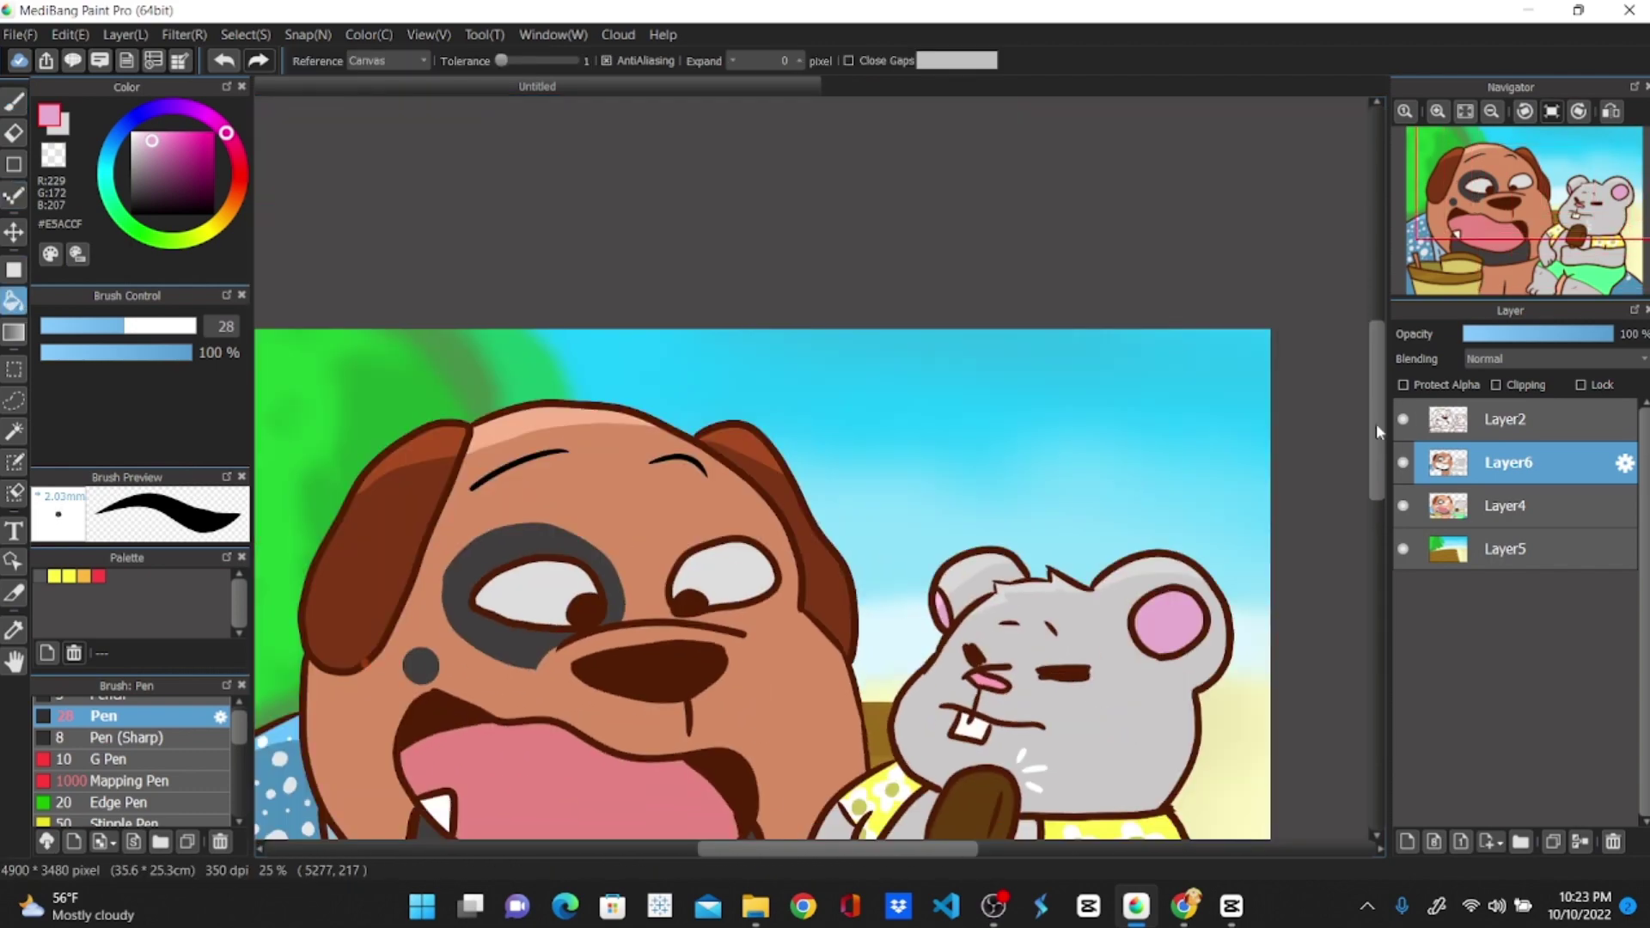
{"action": "left_click_drag", "start_coordinate": [1375, 423], "coordinate": [1375, 448]}
{"action": "scroll", "coordinate": [745, 571], "scroll_direction": "down", "scroll_amount": 1}
{"action": "scroll", "coordinate": [745, 570], "scroll_direction": "up", "scroll_amount": 1}
{"action": "scroll", "coordinate": [745, 570], "scroll_direction": "up", "scroll_amount": 3}
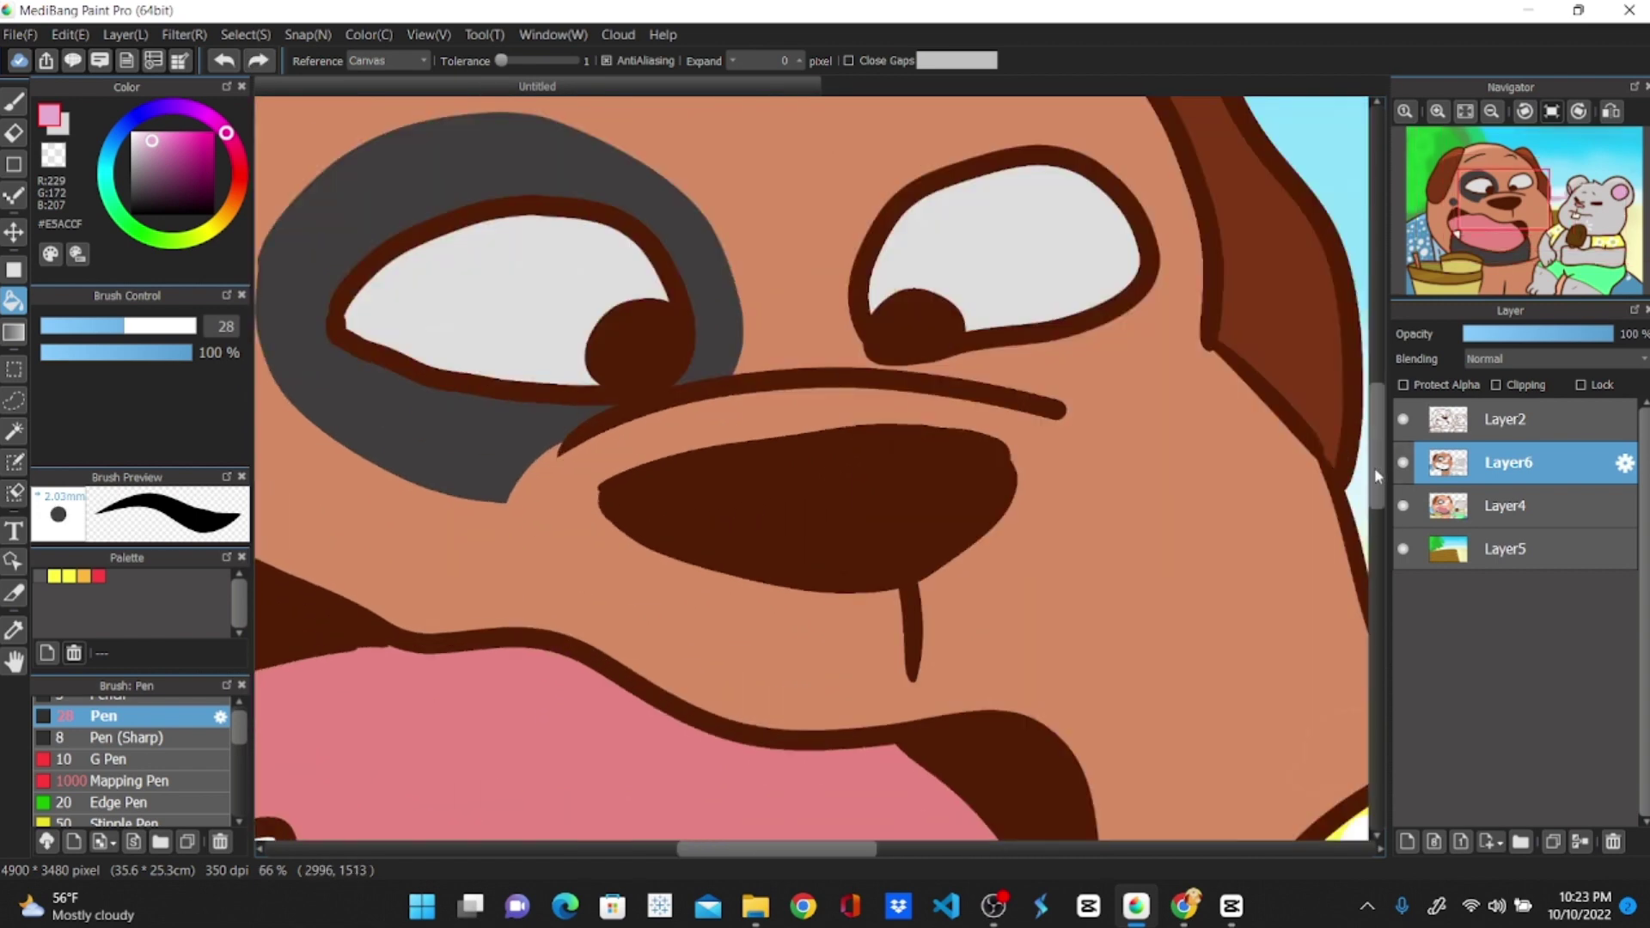
{"action": "left_click_drag", "start_coordinate": [1375, 469], "coordinate": [1396, 530]}
{"action": "left_click", "coordinate": [60, 132]}
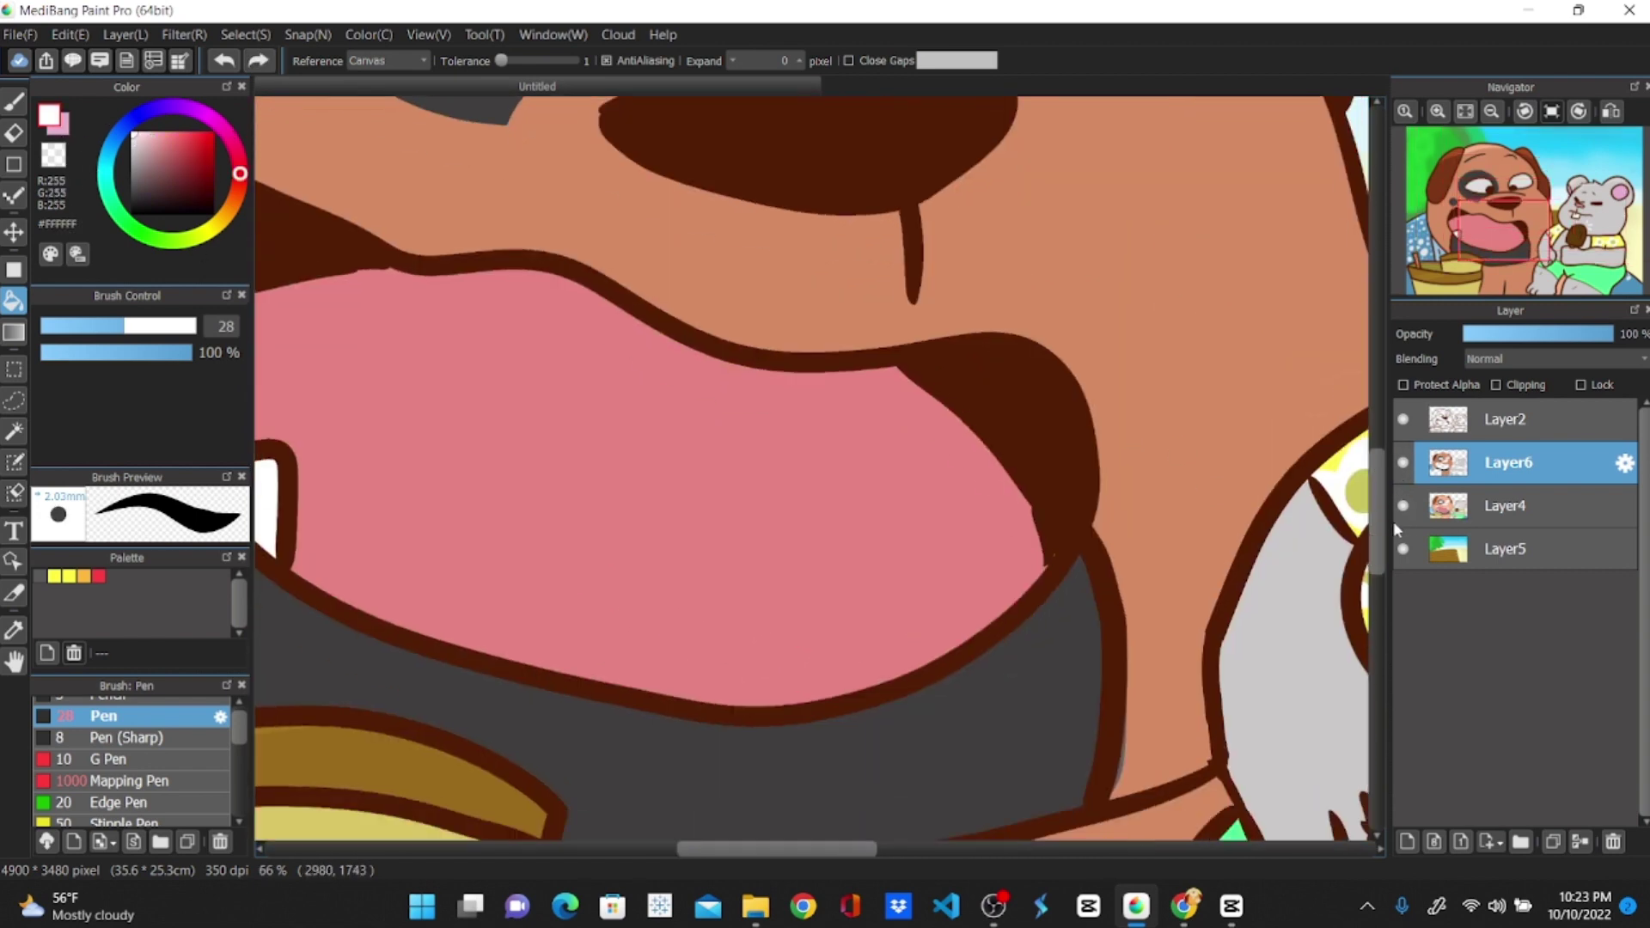
{"action": "left_click", "coordinate": [13, 101]}
{"action": "left_click_drag", "start_coordinate": [779, 848], "coordinate": [728, 848]}
{"action": "left_click_drag", "start_coordinate": [633, 533], "coordinate": [612, 512]}
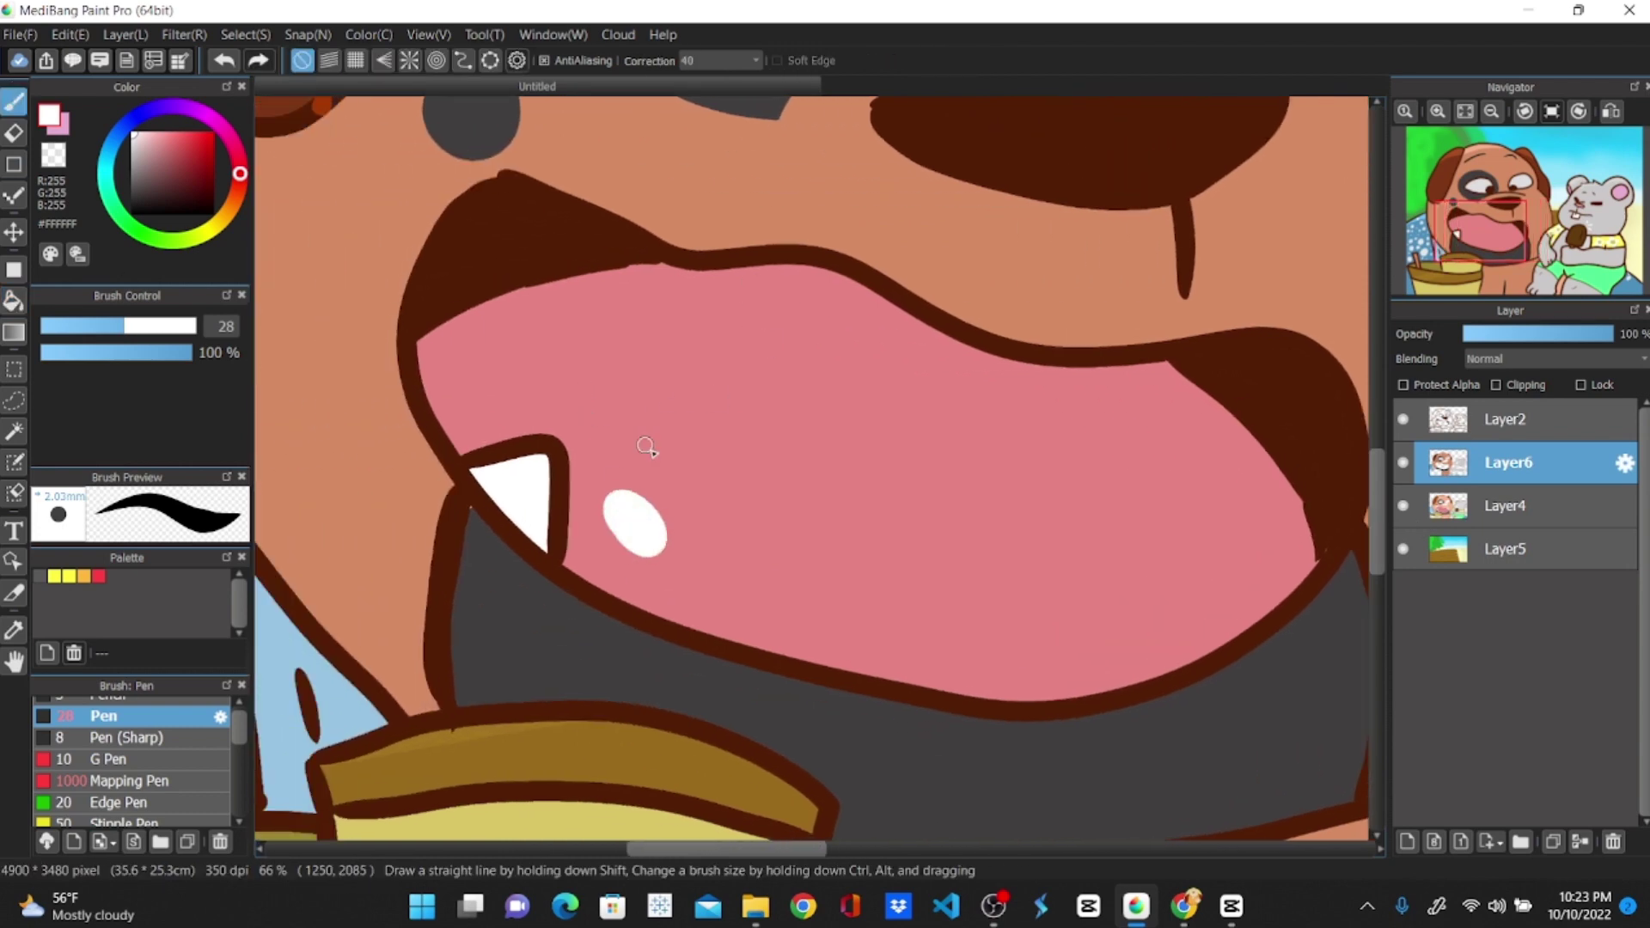
Paint white shine strokes on the small animal's far ear and along the top of the dog's forehead
{"action": "scroll", "coordinate": [808, 264], "scroll_direction": "down", "scroll_amount": 4}
{"action": "scroll", "coordinate": [1233, 249], "scroll_direction": "up", "scroll_amount": 3}
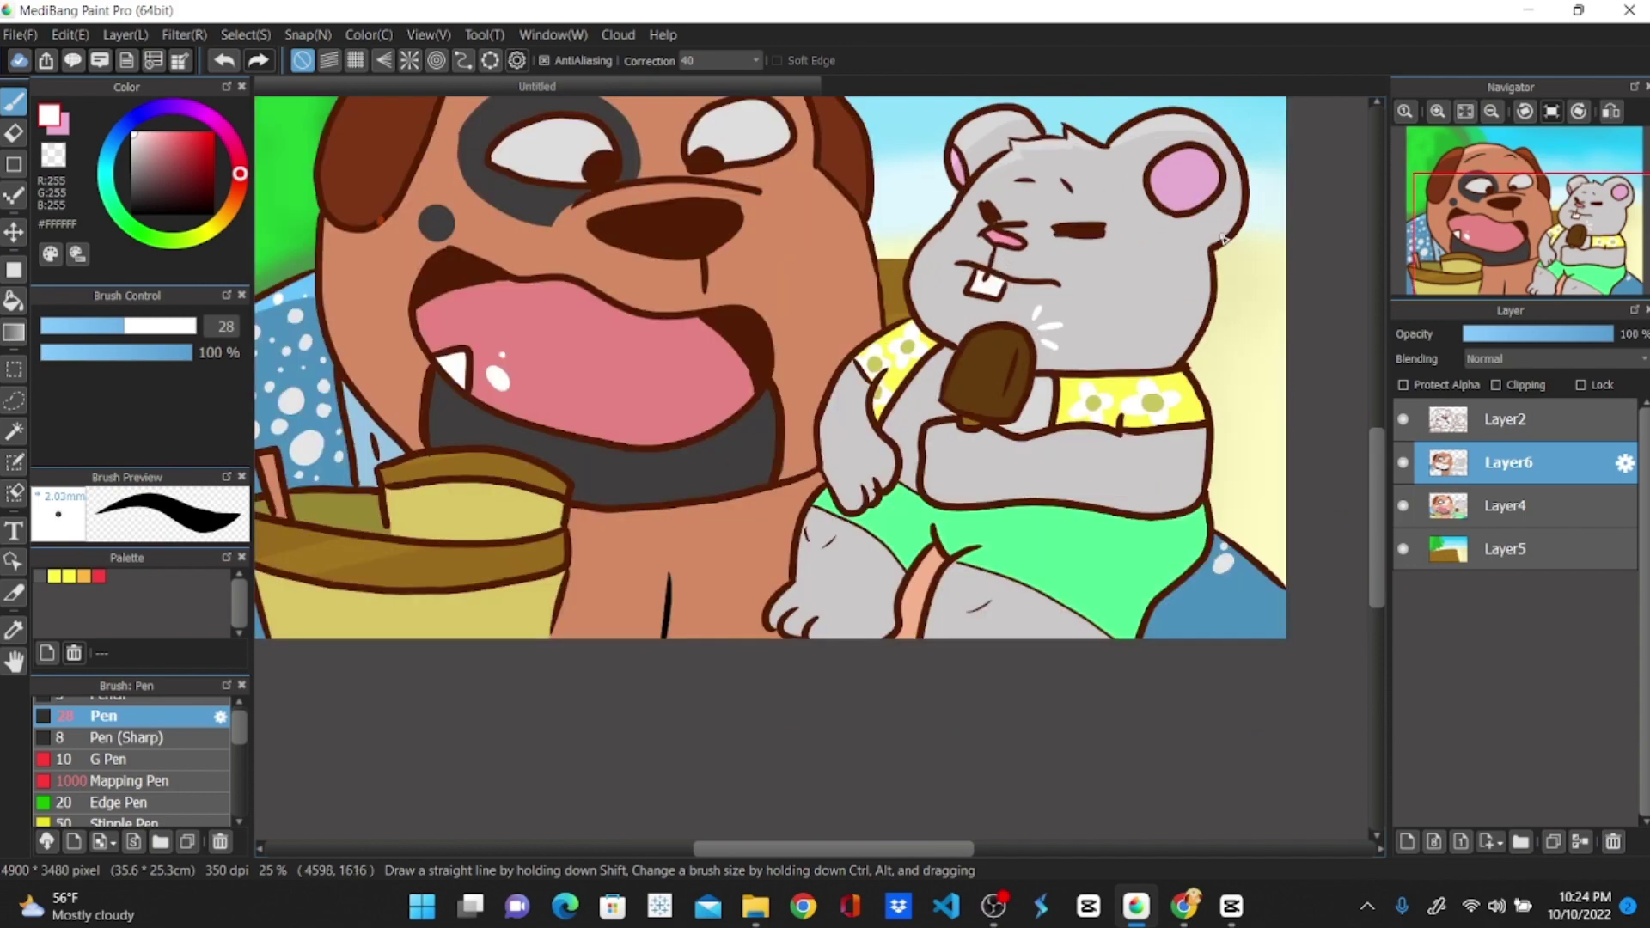
{"action": "scroll", "coordinate": [687, 189], "scroll_direction": "up", "scroll_amount": 4}
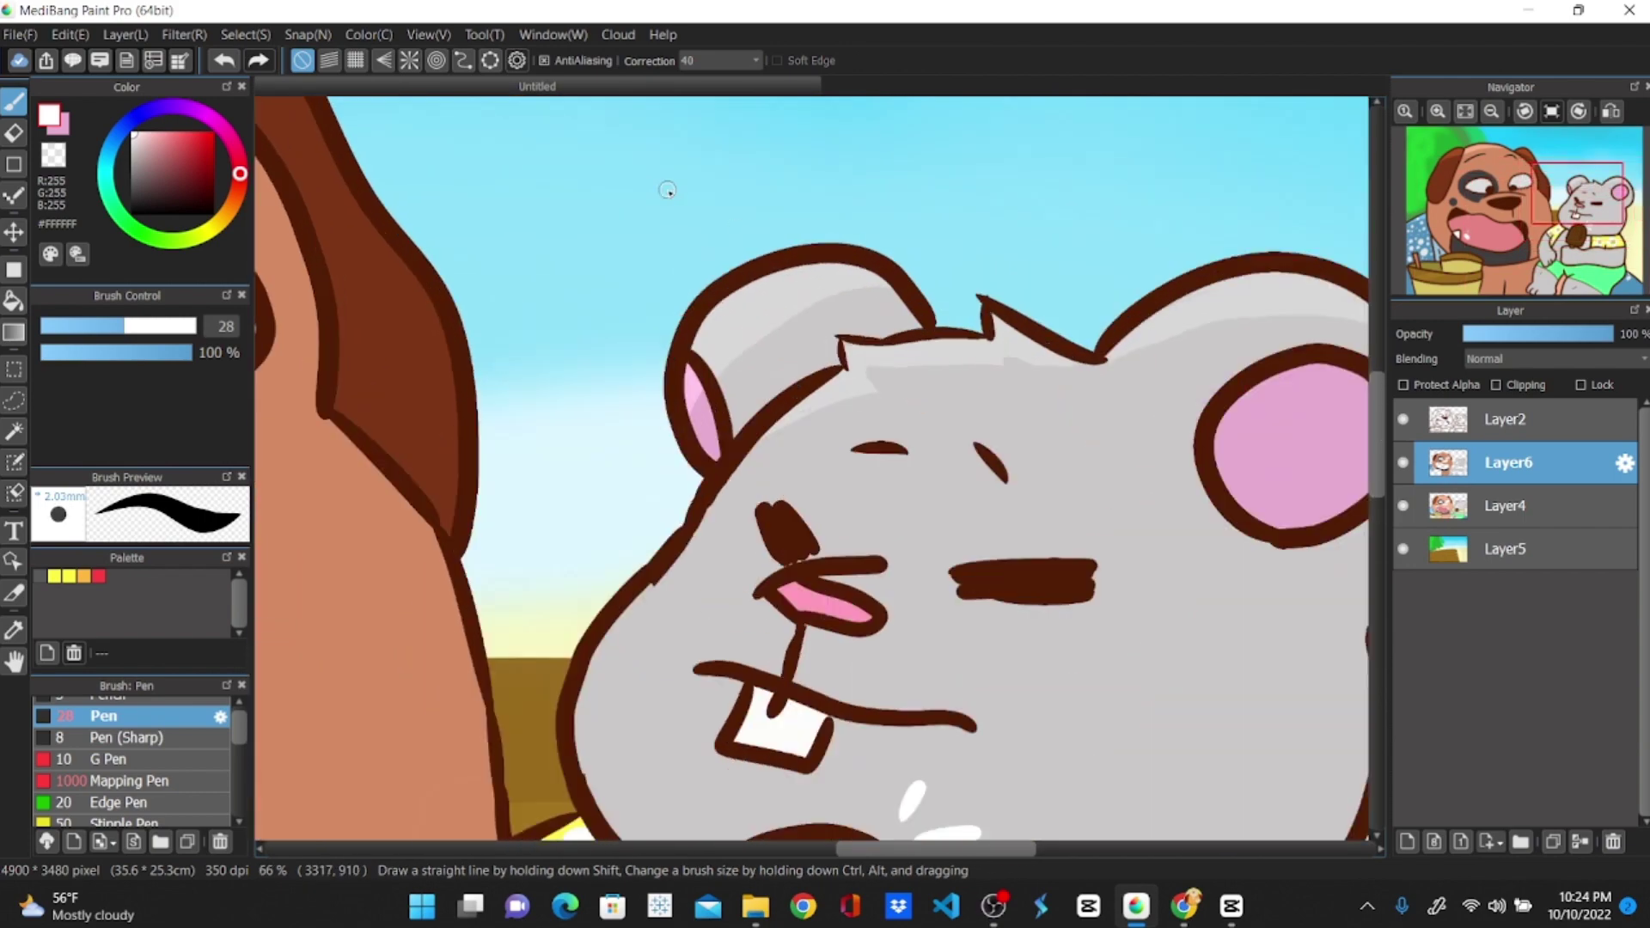
{"action": "left_click_drag", "start_coordinate": [778, 593], "coordinate": [958, 488]}
{"action": "scroll", "coordinate": [1153, 363], "scroll_direction": "down", "scroll_amount": 4}
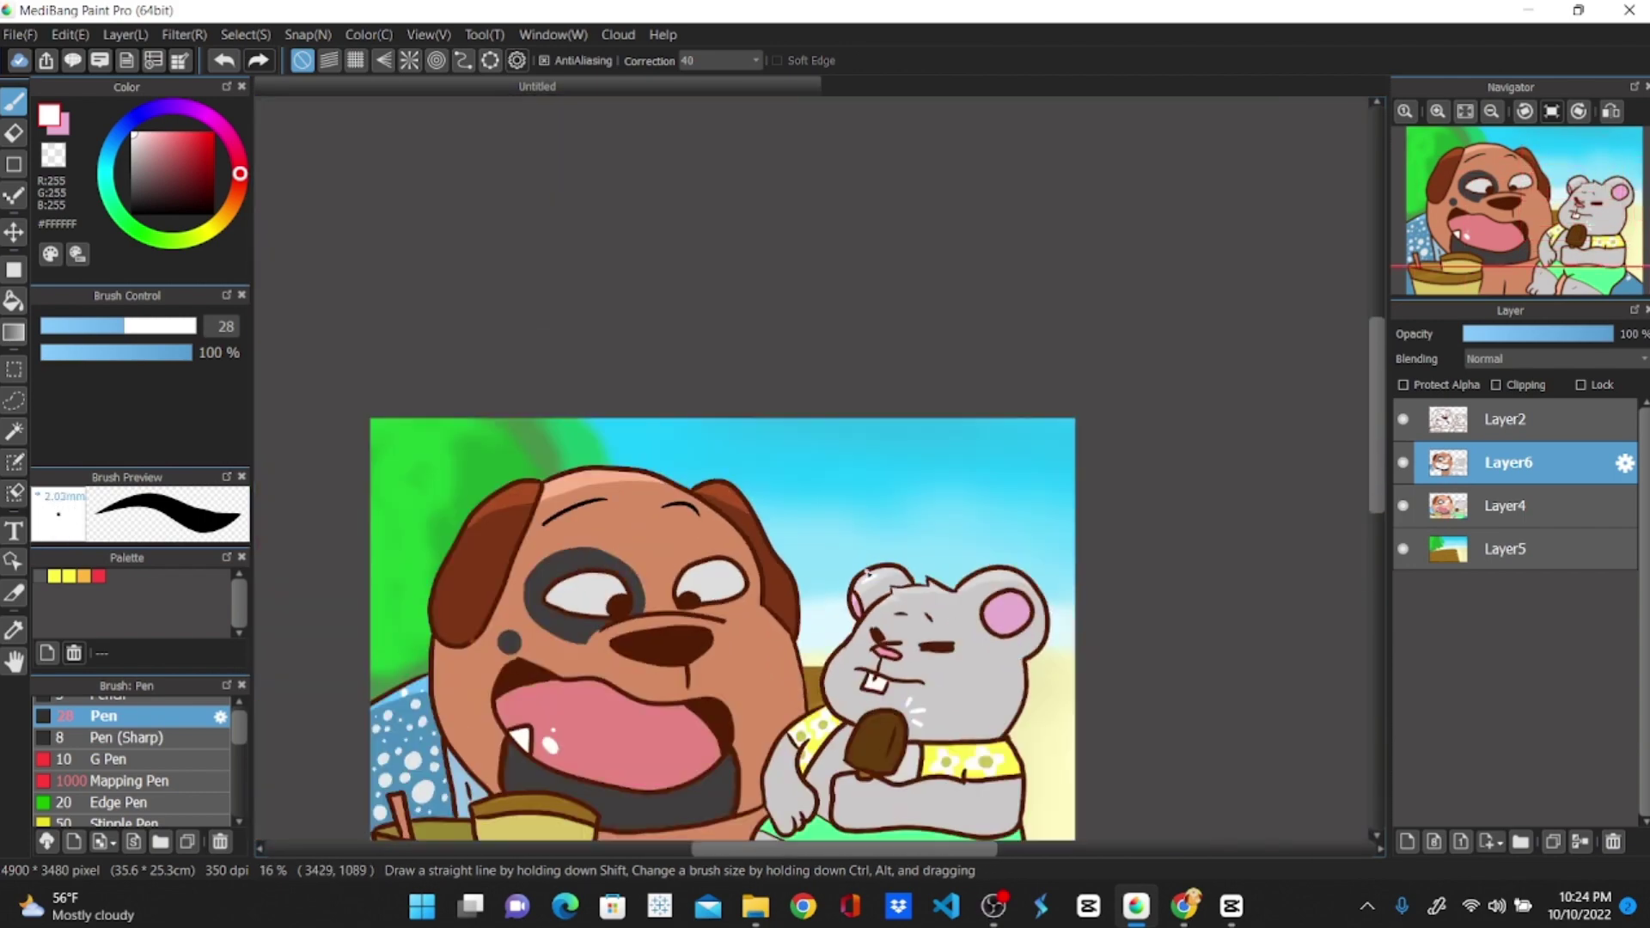
{"action": "scroll", "coordinate": [534, 373], "scroll_direction": "up", "scroll_amount": 1}
{"action": "left_click_drag", "start_coordinate": [581, 453], "coordinate": [720, 397]}
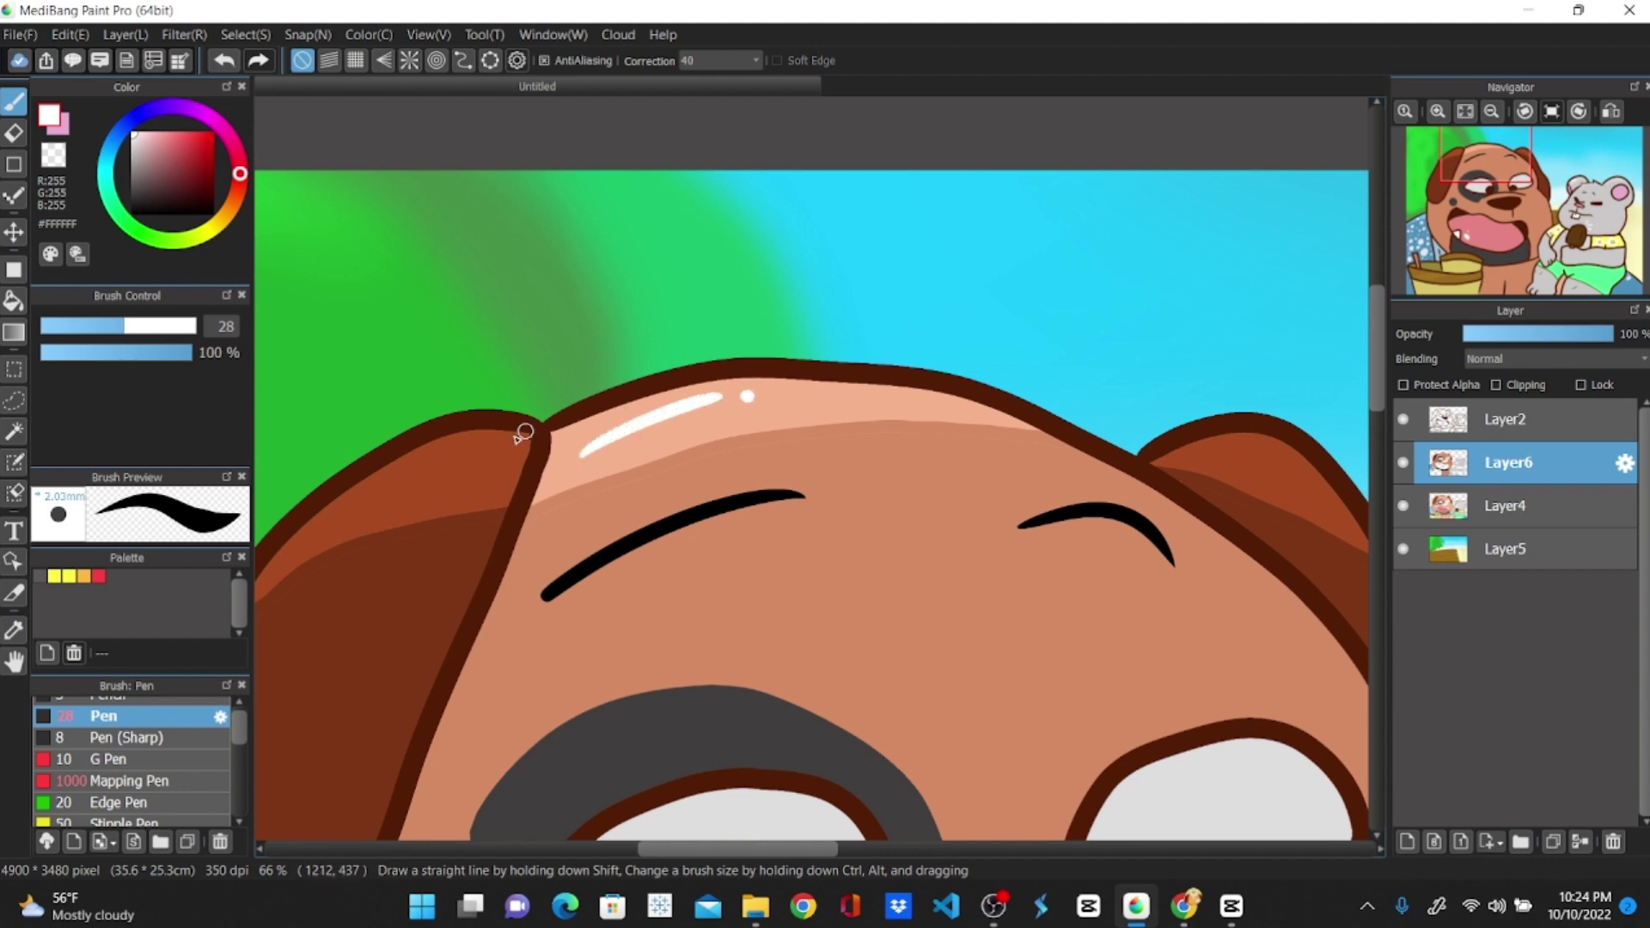
{"action": "scroll", "coordinate": [503, 435], "scroll_direction": "down", "scroll_amount": 3}
{"action": "scroll", "coordinate": [286, 344], "scroll_direction": "up", "scroll_amount": 2}
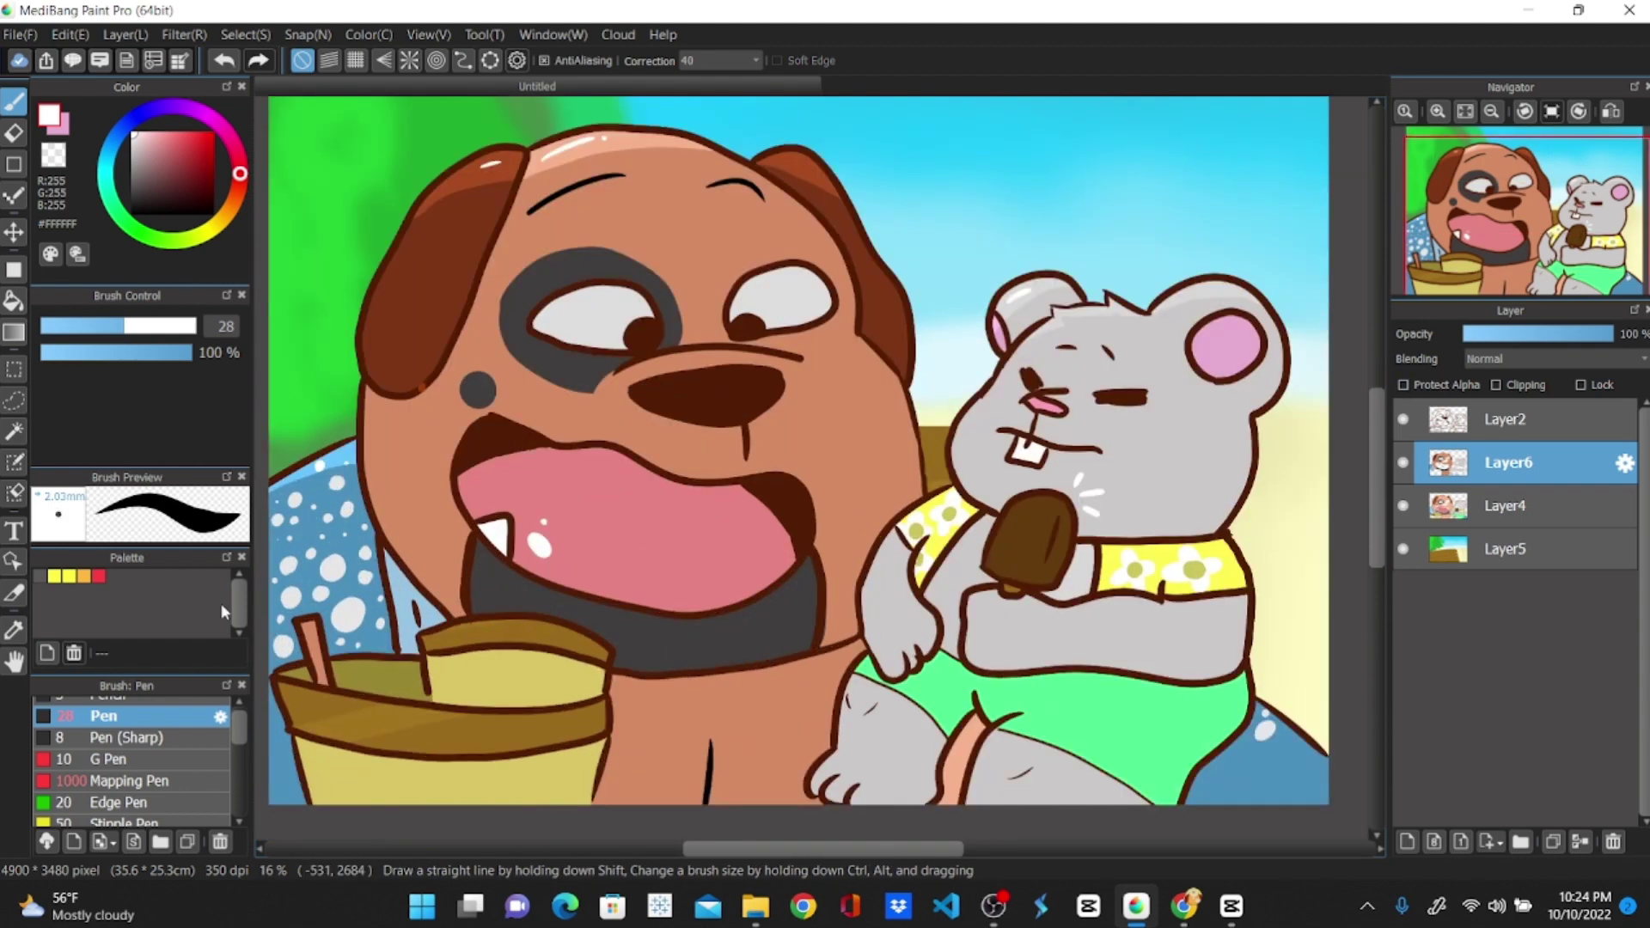
Fill the yellow areas of the small animal's flowered shirt with darker yellow #EAE242 on both sleeves
{"action": "scroll", "coordinate": [286, 344], "scroll_direction": "up", "scroll_amount": 1}
{"action": "scroll", "coordinate": [526, 264], "scroll_direction": "down", "scroll_amount": 4}
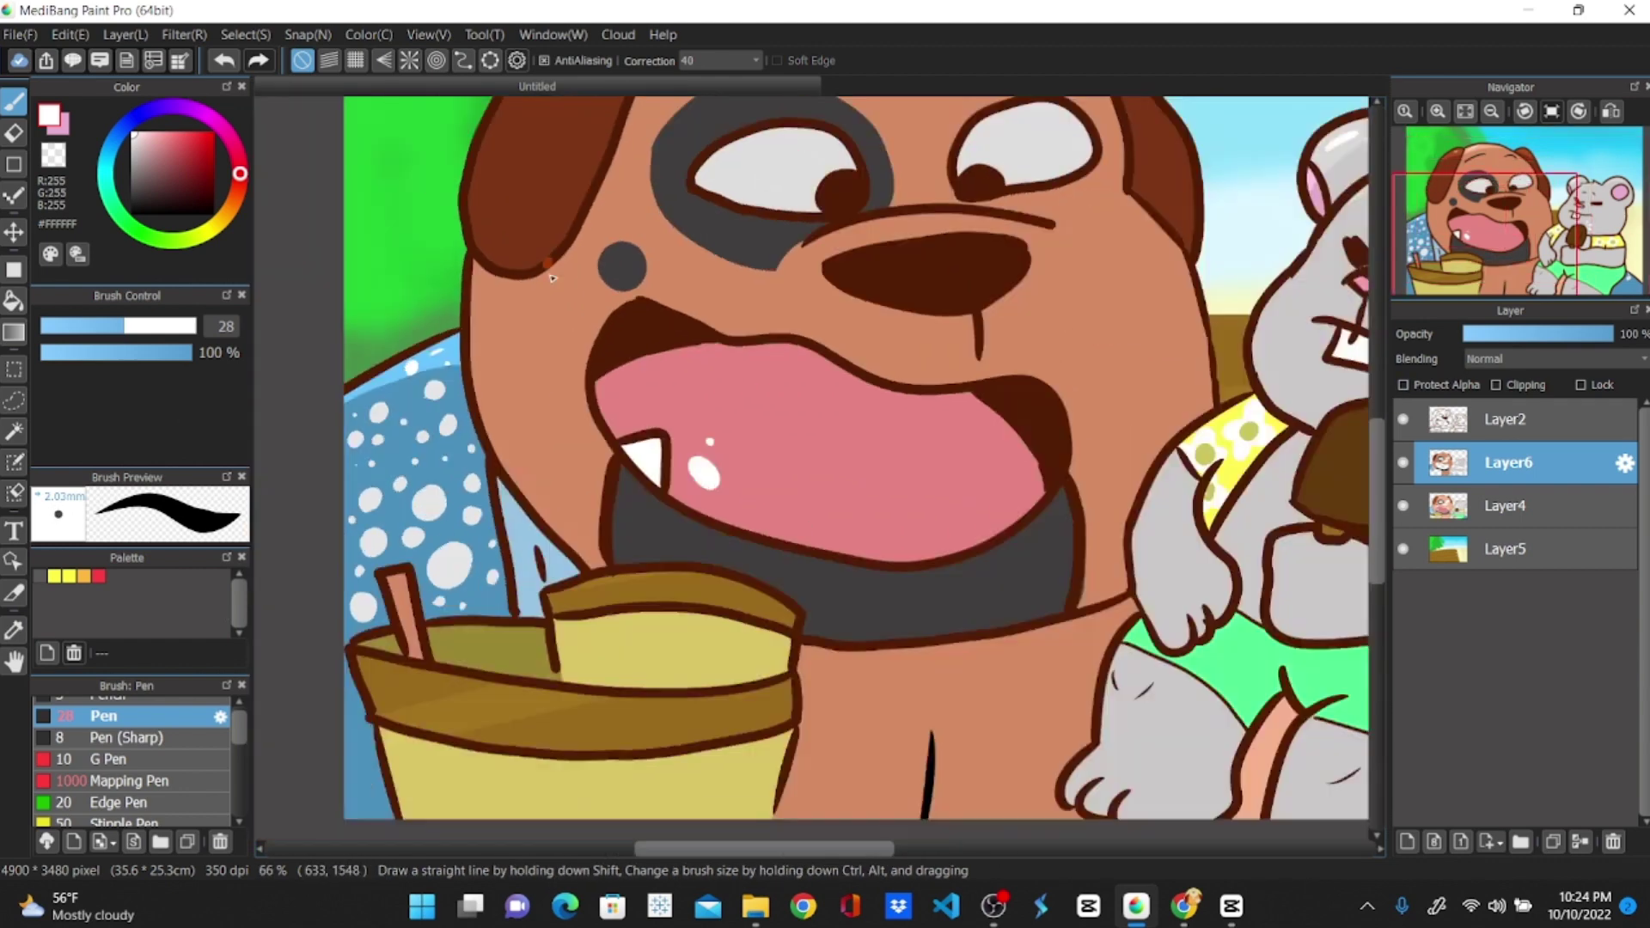
{"action": "scroll", "coordinate": [946, 194], "scroll_direction": "up", "scroll_amount": 1}
{"action": "scroll", "coordinate": [1167, 627], "scroll_direction": "up", "scroll_amount": 2}
{"action": "scroll", "coordinate": [330, 164], "scroll_direction": "up", "scroll_amount": 2}
{"action": "left_click", "coordinate": [14, 630]}
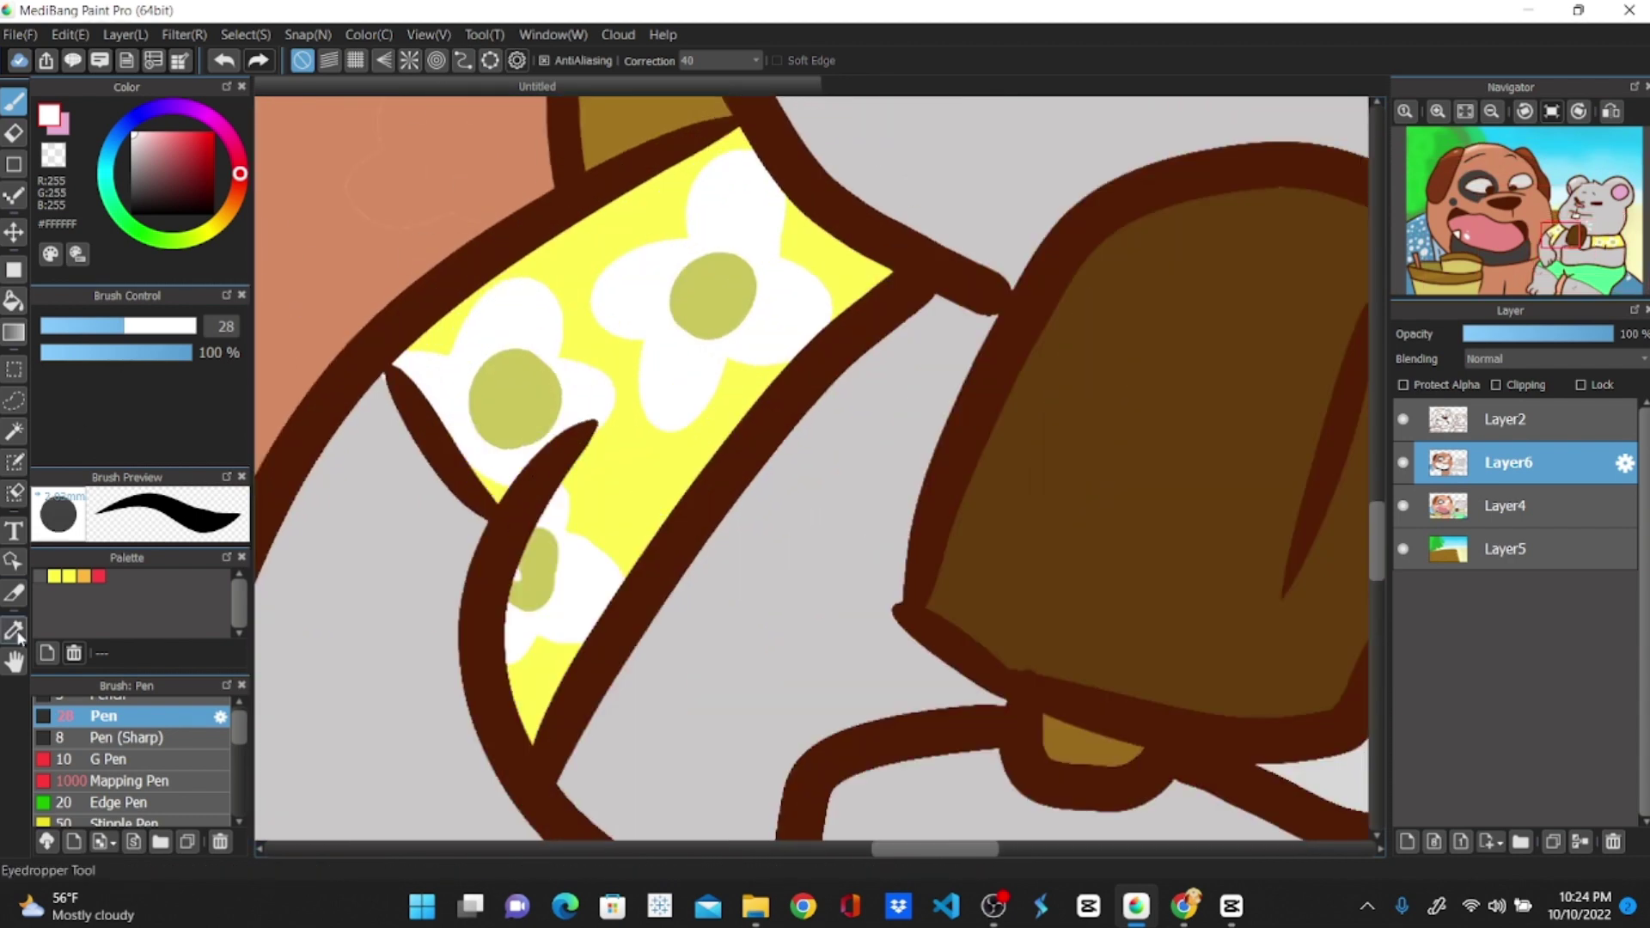
{"action": "left_click", "coordinate": [564, 265]}
{"action": "left_click", "coordinate": [13, 300]}
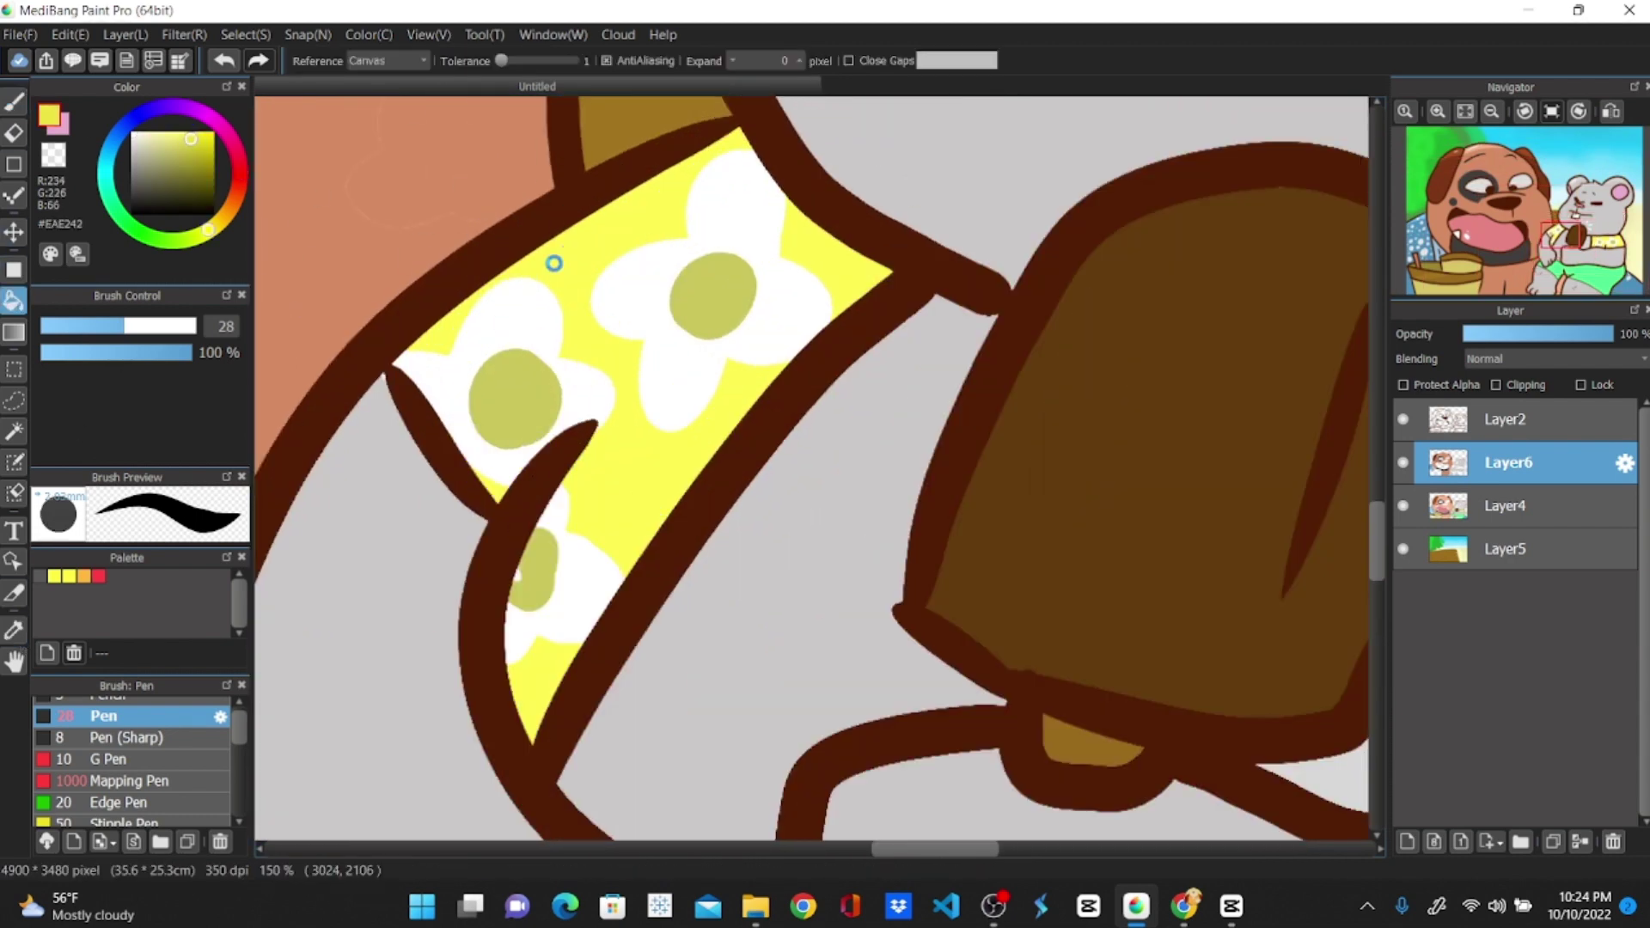
{"action": "left_click", "coordinate": [553, 265]}
{"action": "left_click", "coordinate": [854, 257]}
{"action": "scroll", "coordinate": [1055, 842], "scroll_direction": "right", "scroll_amount": 1}
{"action": "left_click_drag", "start_coordinate": [1055, 841], "coordinate": [1090, 844]}
{"action": "left_click", "coordinate": [368, 493]}
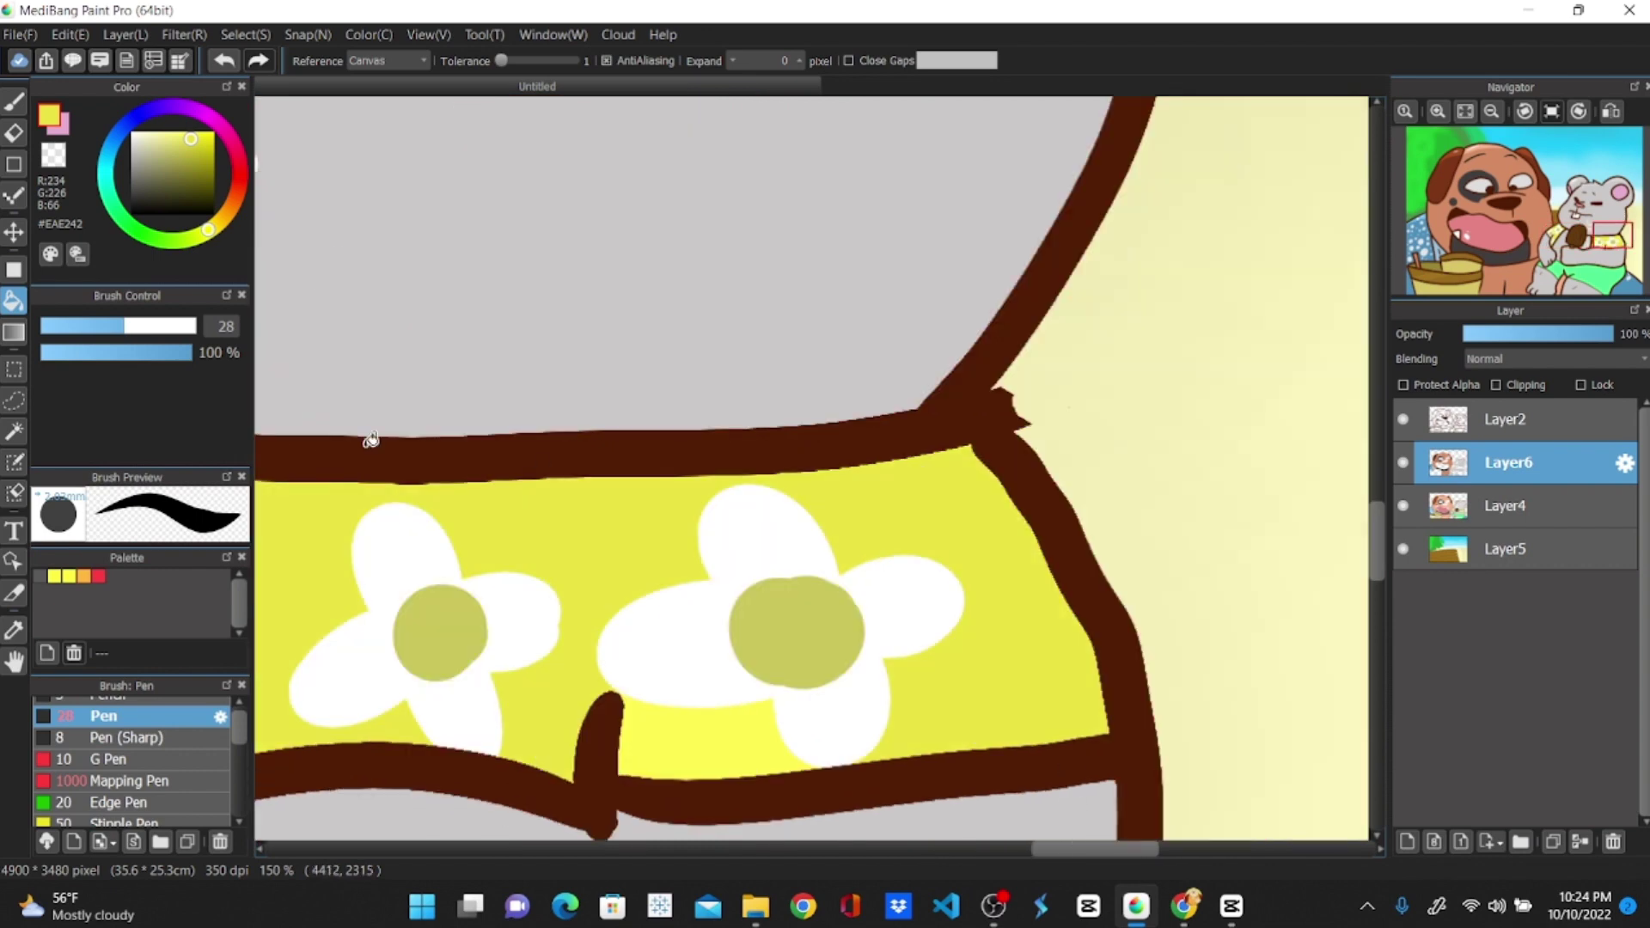
Fill the flower centres on the shirt with darker olive #B4AF56
{"action": "left_click", "coordinate": [14, 630]}
{"action": "left_click", "coordinate": [440, 634]}
{"action": "left_click", "coordinate": [175, 156]}
{"action": "left_click", "coordinate": [14, 300]}
{"action": "left_click", "coordinate": [426, 617]}
{"action": "left_click", "coordinate": [800, 635]}
{"action": "left_click_drag", "start_coordinate": [1067, 846], "coordinate": [869, 845]}
{"action": "left_click", "coordinate": [977, 407]}
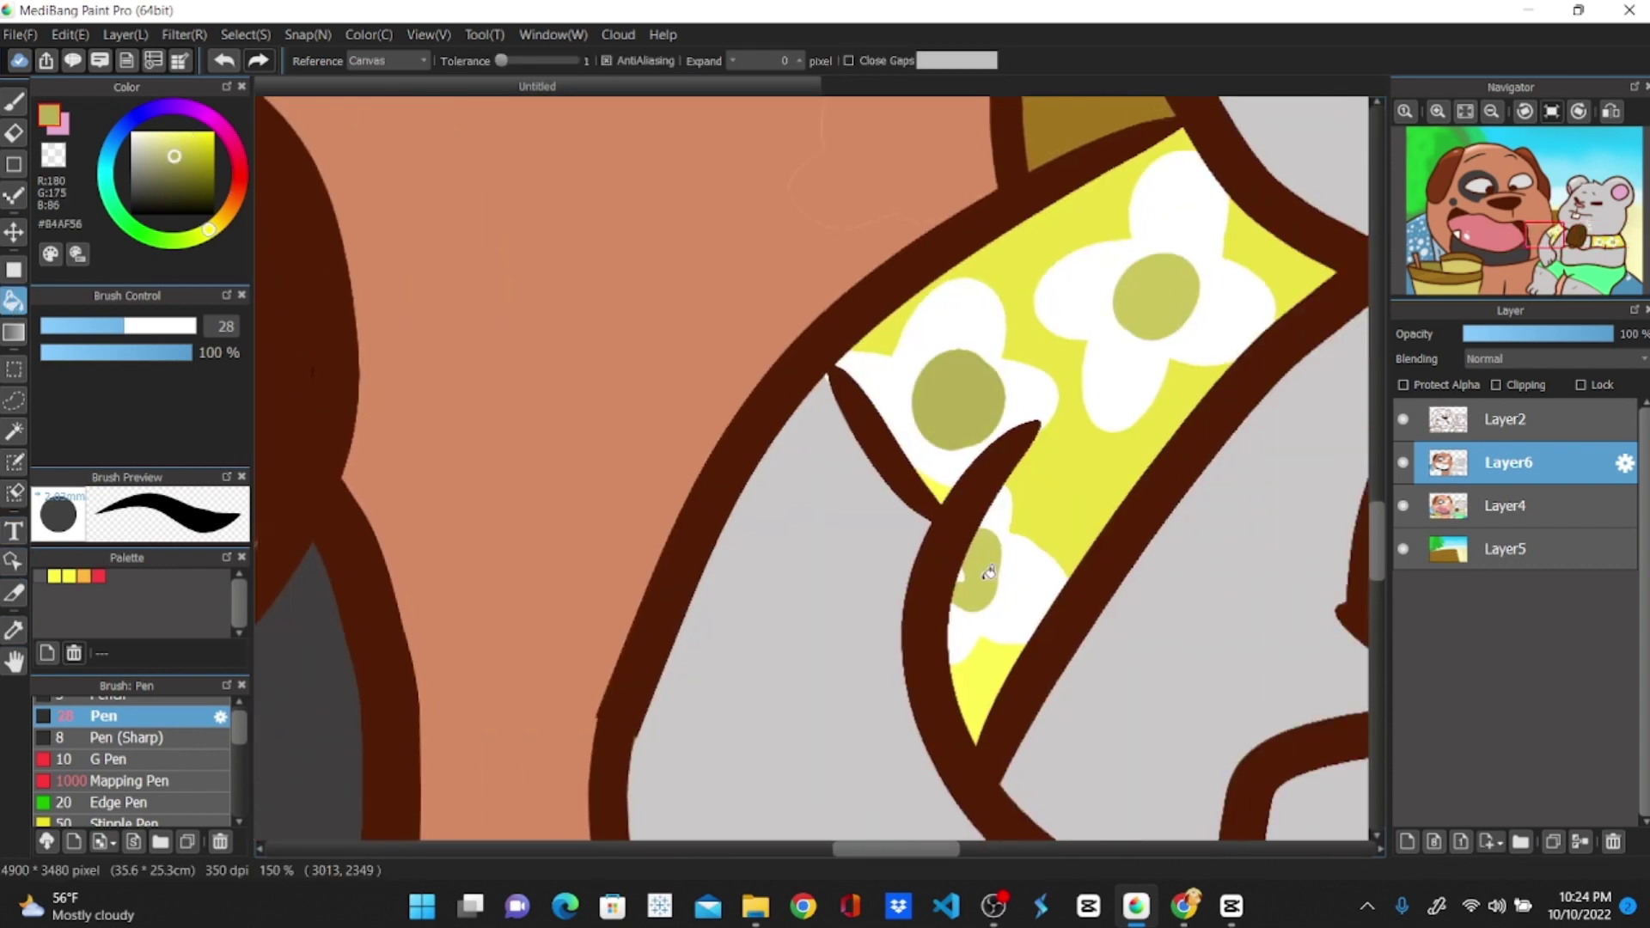
{"action": "left_click", "coordinate": [988, 573]}
{"action": "left_click", "coordinate": [1147, 285]}
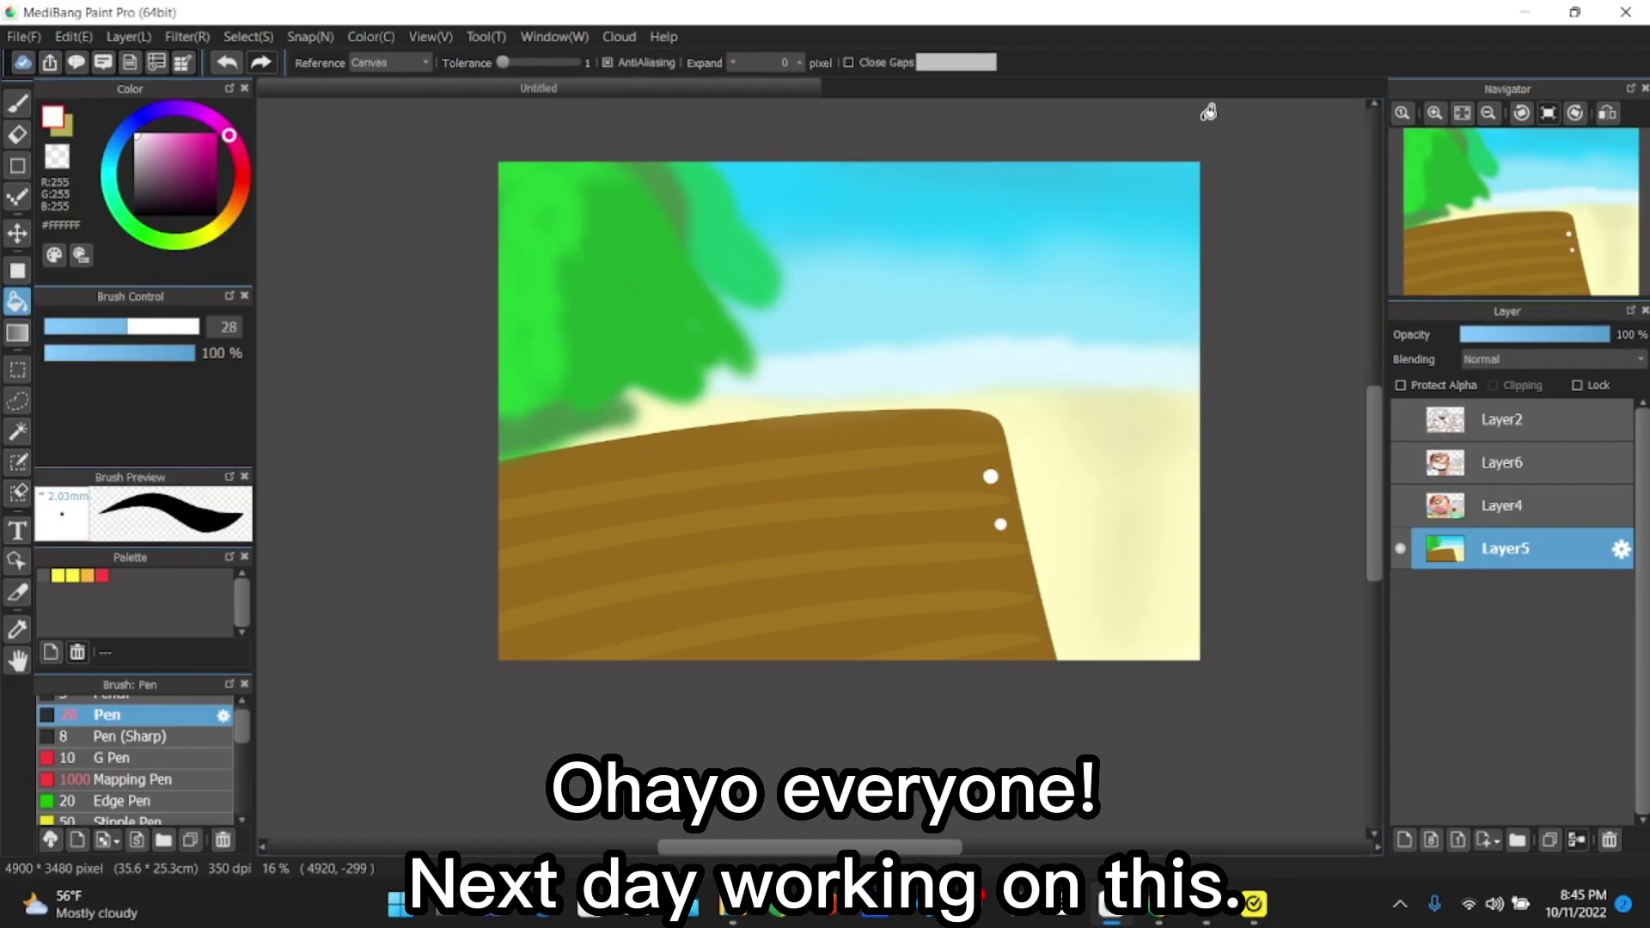
Continue the row of white dots down the slanted edge of the wooden chair on Layer5
{"action": "key", "text": "b"}
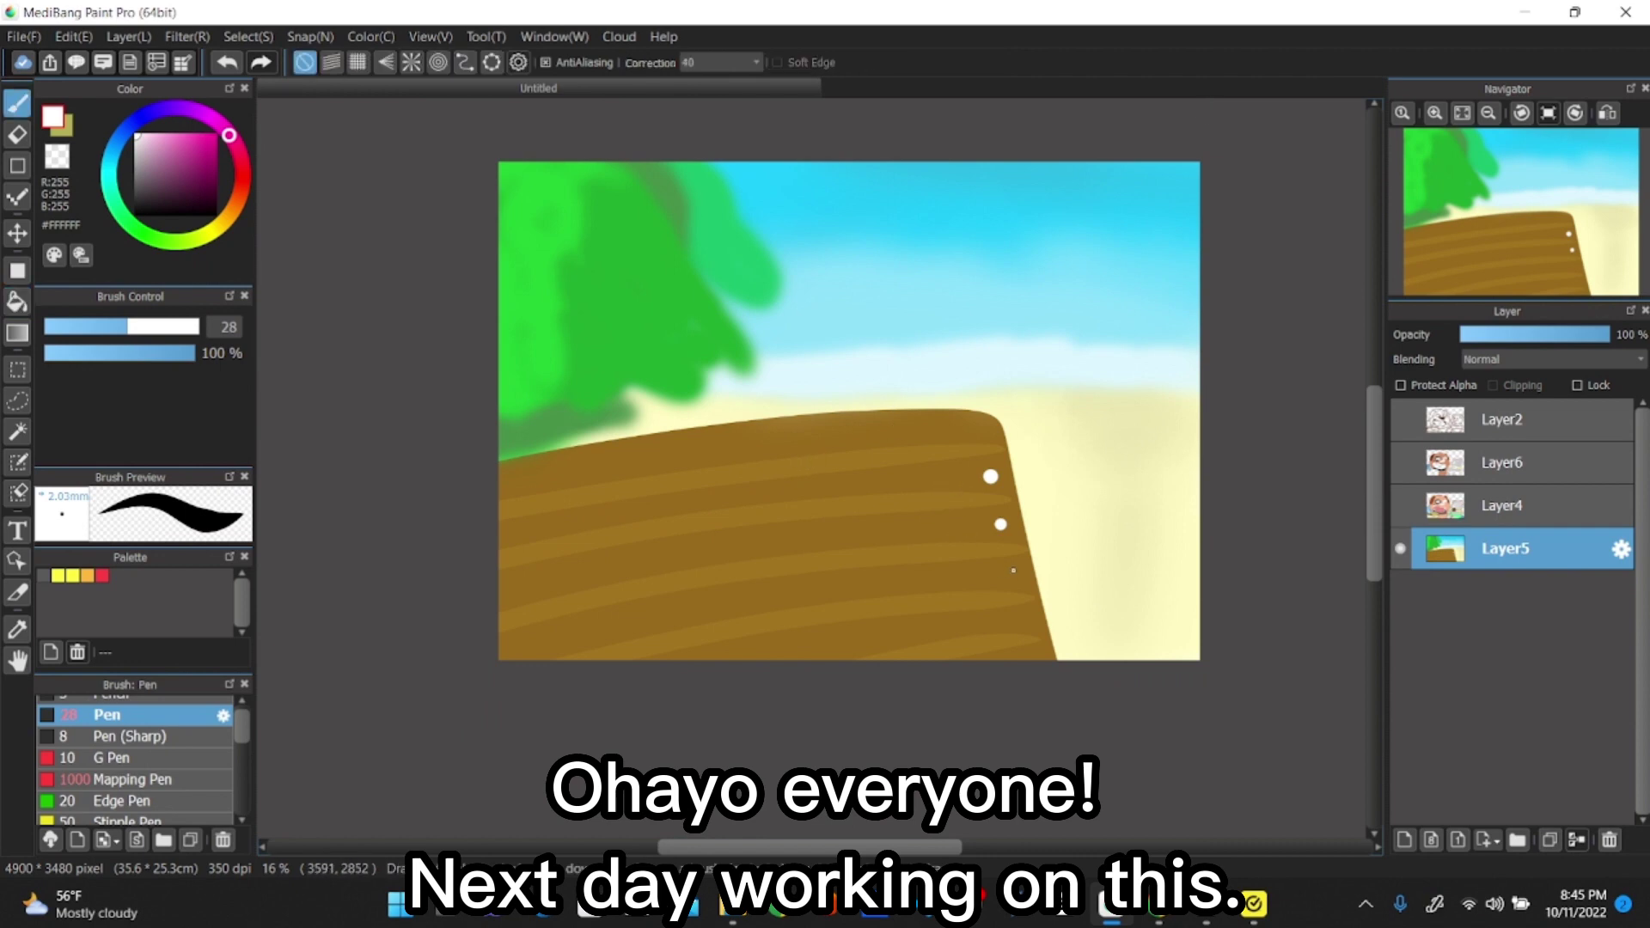
{"action": "left_click", "coordinate": [1016, 578]}
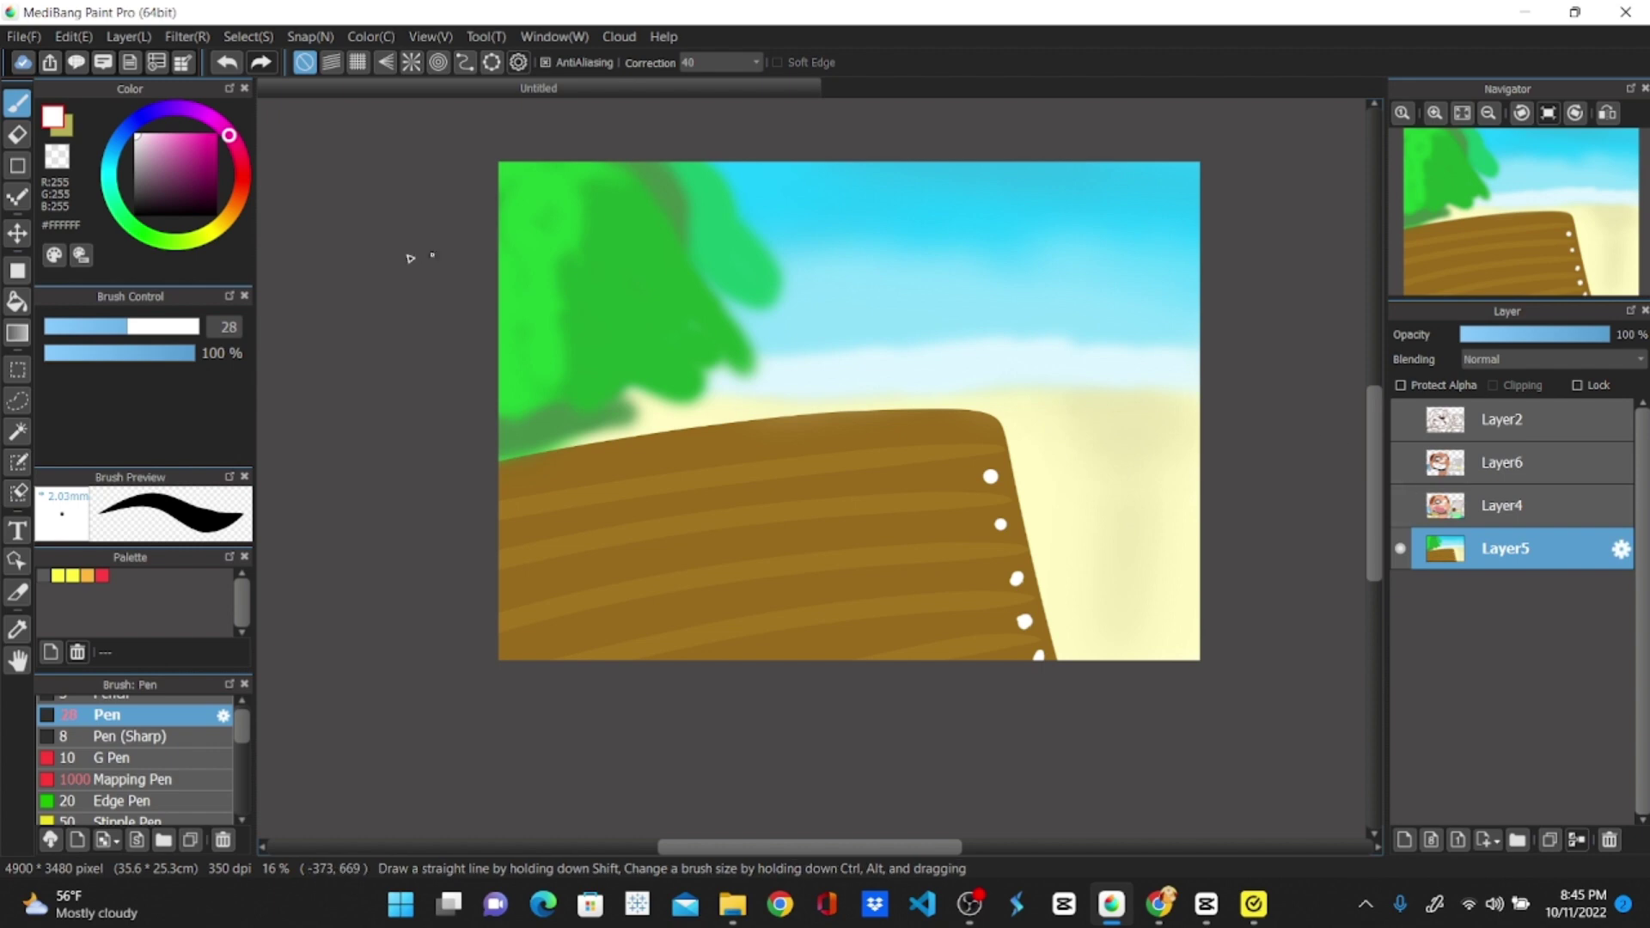
Paint a large dark red #6F2419 arched canopy across the top of the background with the Pen at size 1000
{"action": "mouse_move", "coordinate": [232, 212]}
{"action": "left_mouse_down"}
{"action": "mouse_move", "coordinate": [239, 198]}
{"action": "mouse_move", "coordinate": [199, 169]}
{"action": "left_mouse_up"}
{"action": "left_click", "coordinate": [191, 167]}
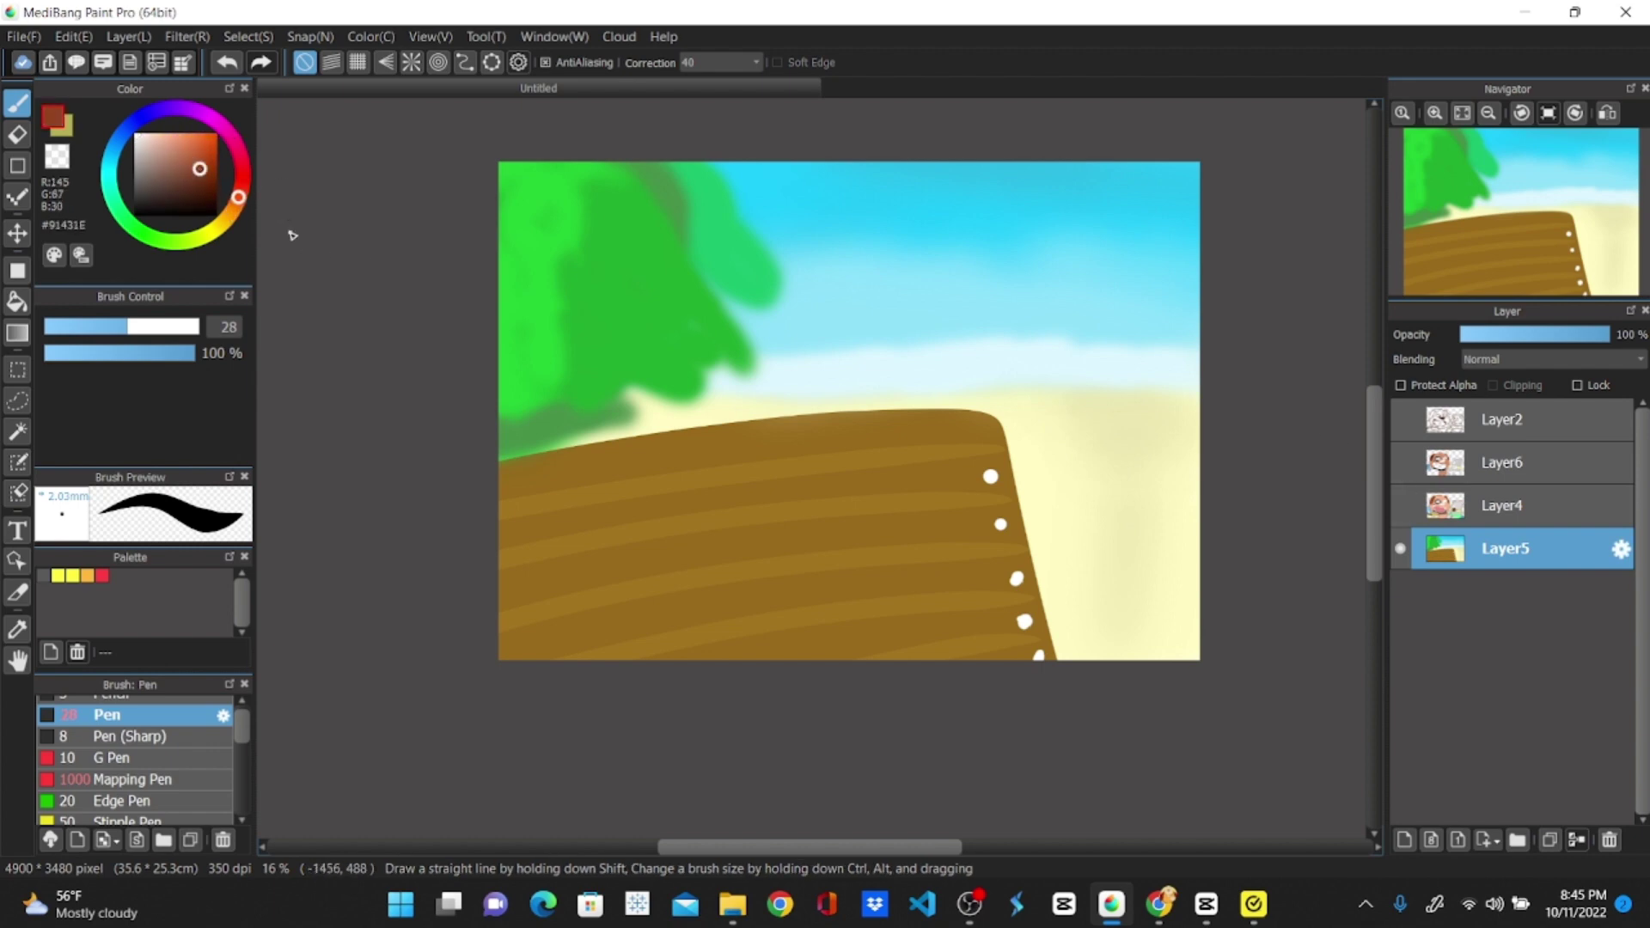
{"action": "left_click", "coordinate": [199, 163]}
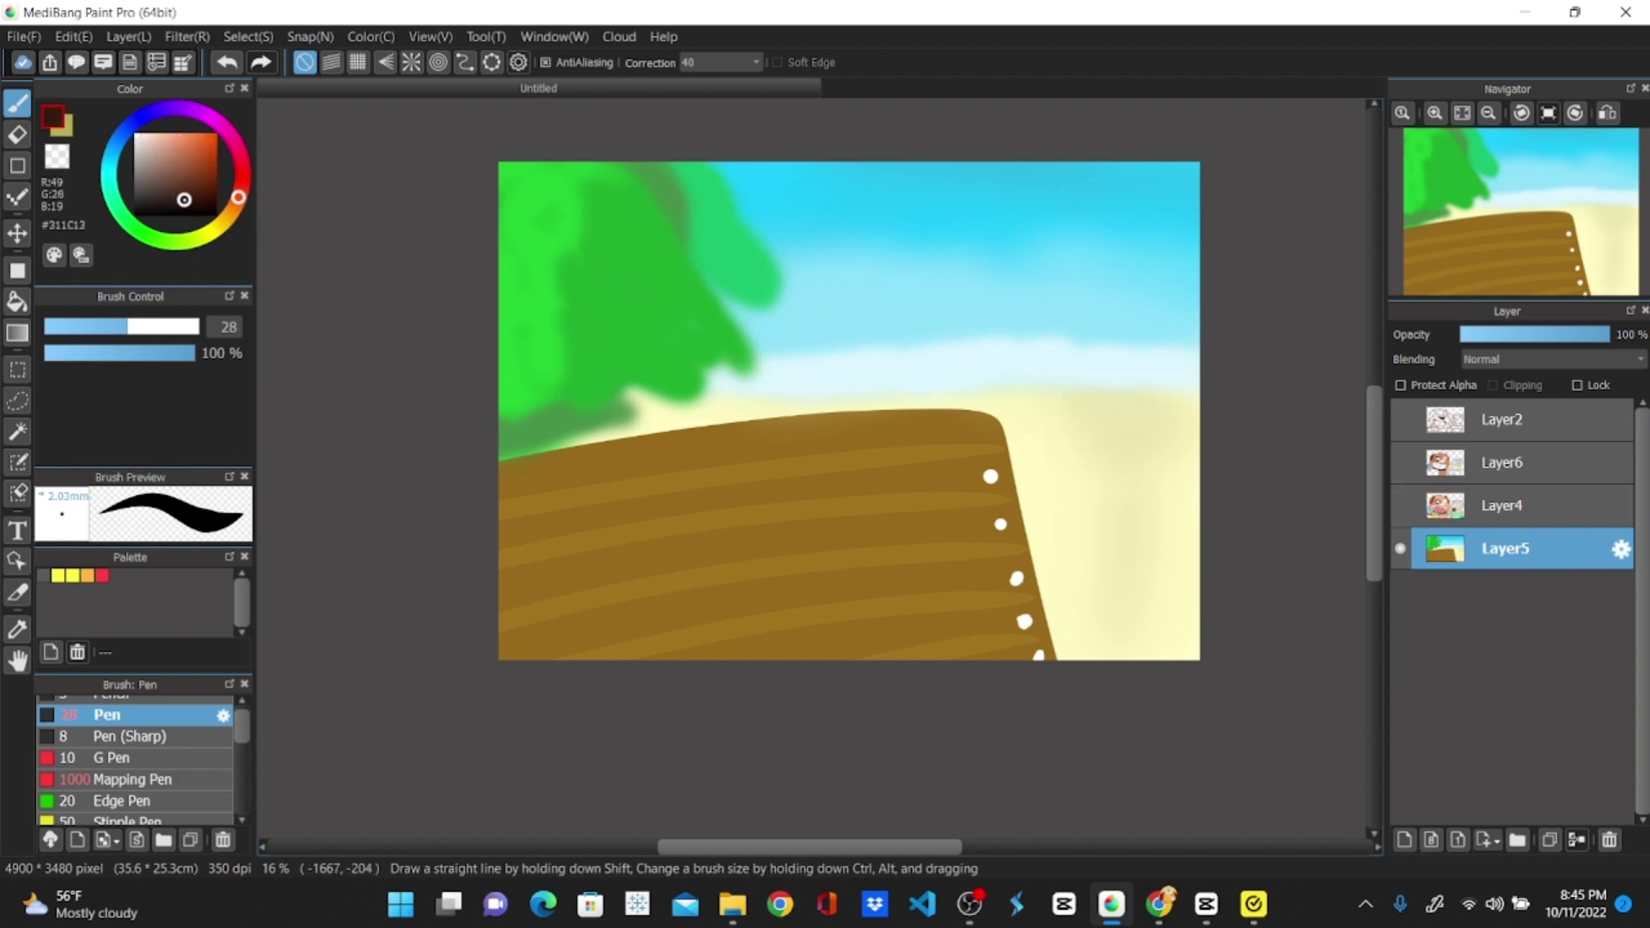
{"action": "left_click", "coordinate": [210, 163]}
{"action": "left_click", "coordinate": [242, 179]}
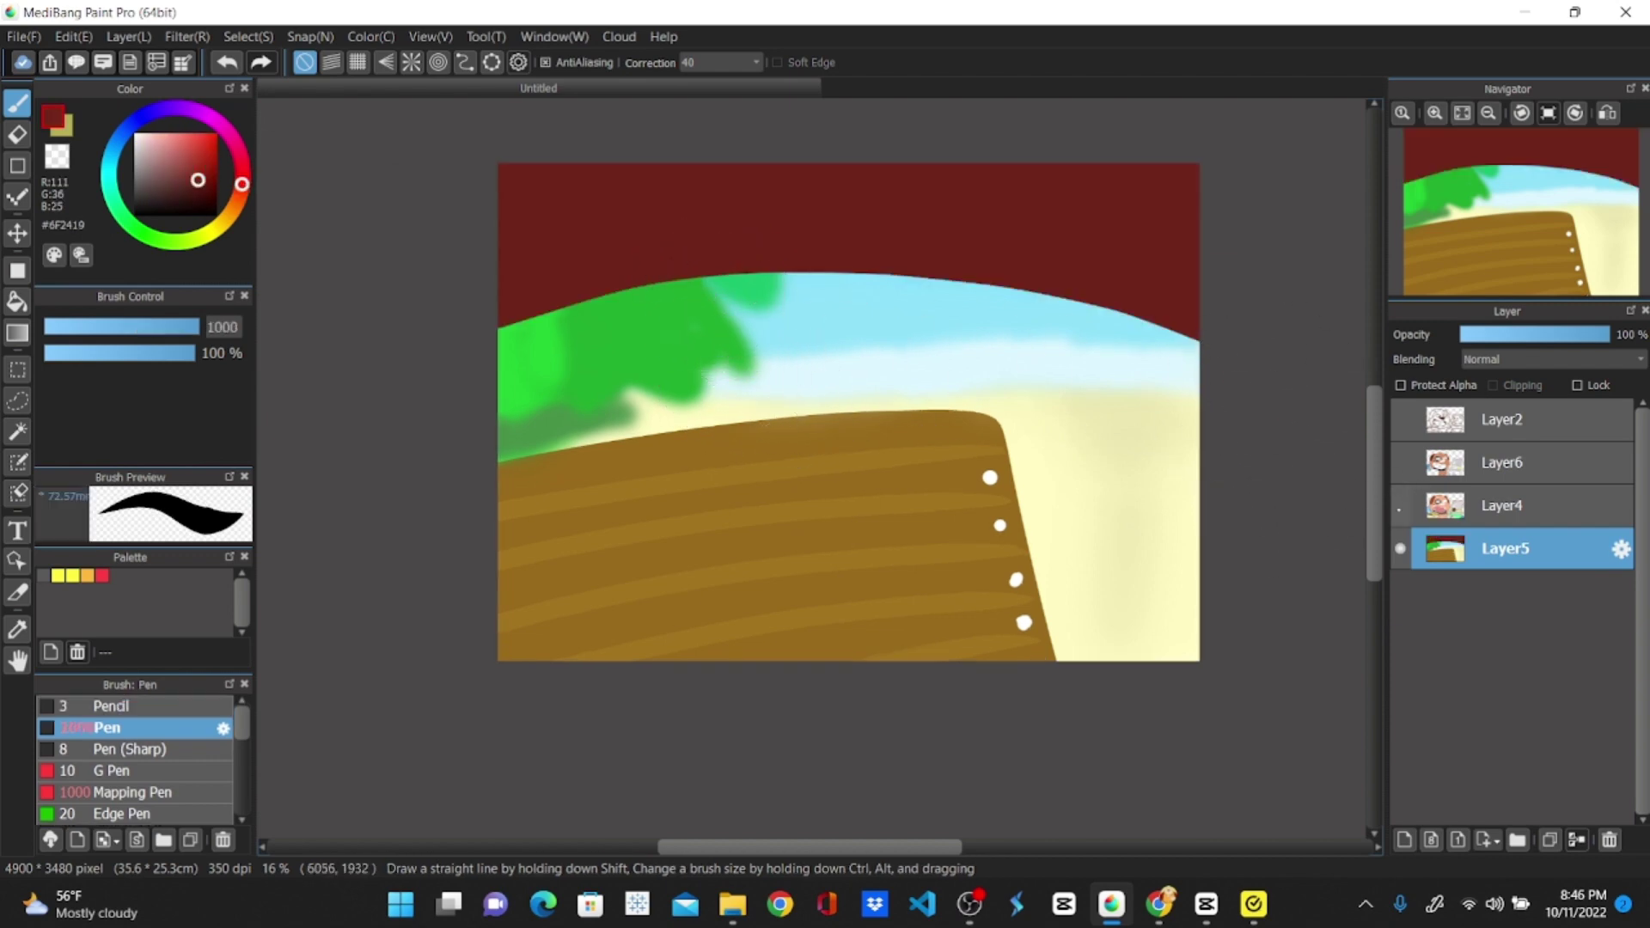
Show Layer4, Layer6 and Layer2 again over the background
{"action": "left_click", "coordinate": [1399, 507]}
{"action": "left_click", "coordinate": [1400, 463]}
{"action": "left_click", "coordinate": [1401, 418]}
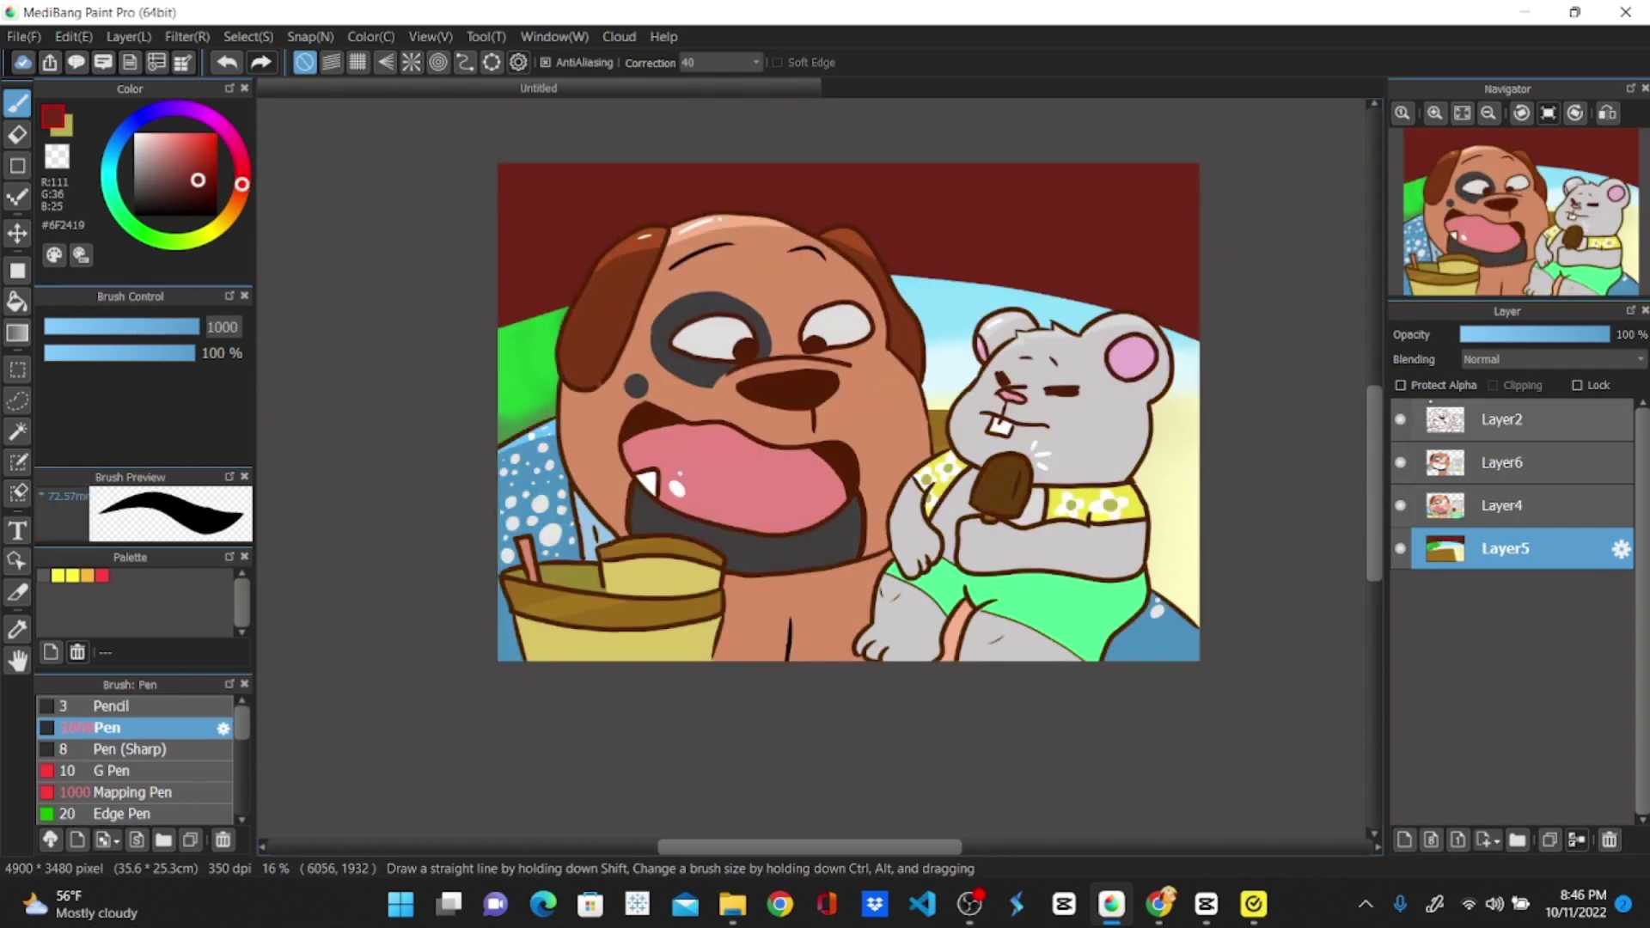
{"action": "scroll", "coordinate": [805, 499], "scroll_direction": "up", "scroll_amount": 1}
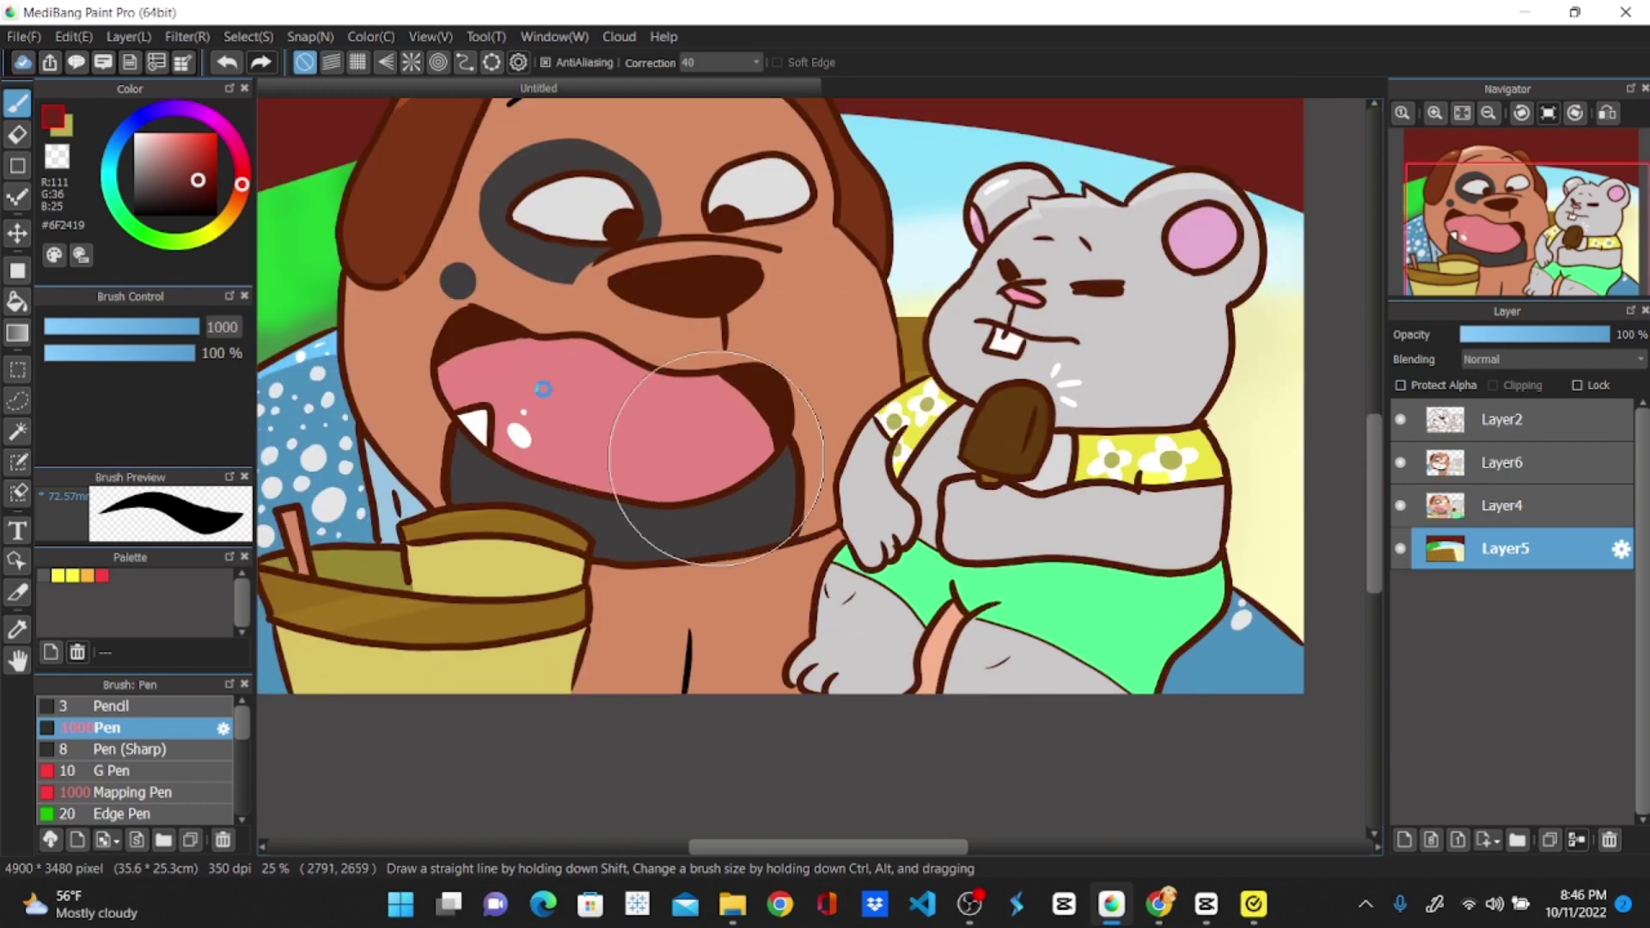